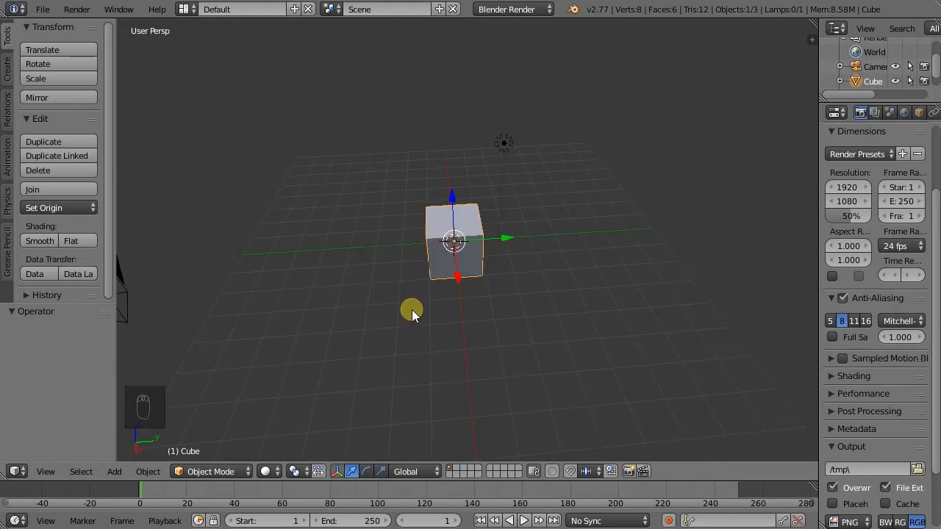
Delete the default cube from the scene.
middle_drag(401, 241, 414, 242)
key(x)
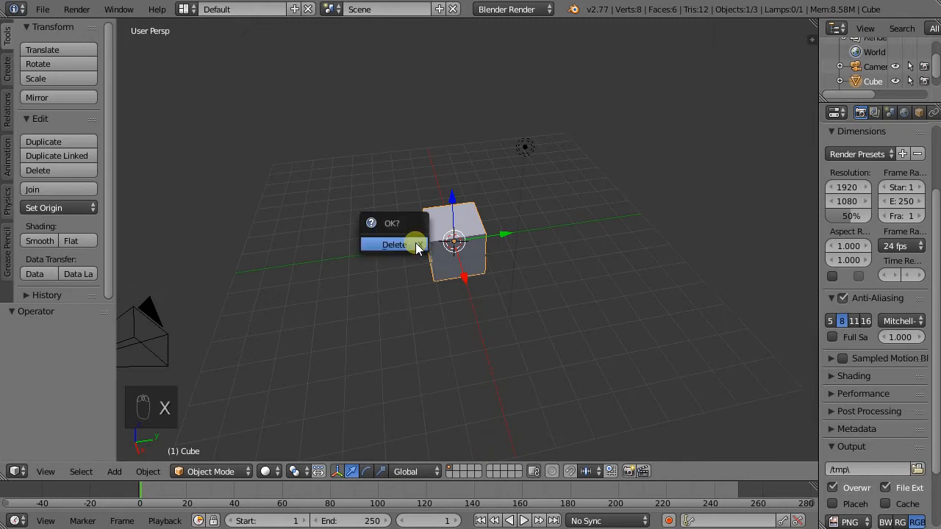
click(404, 244)
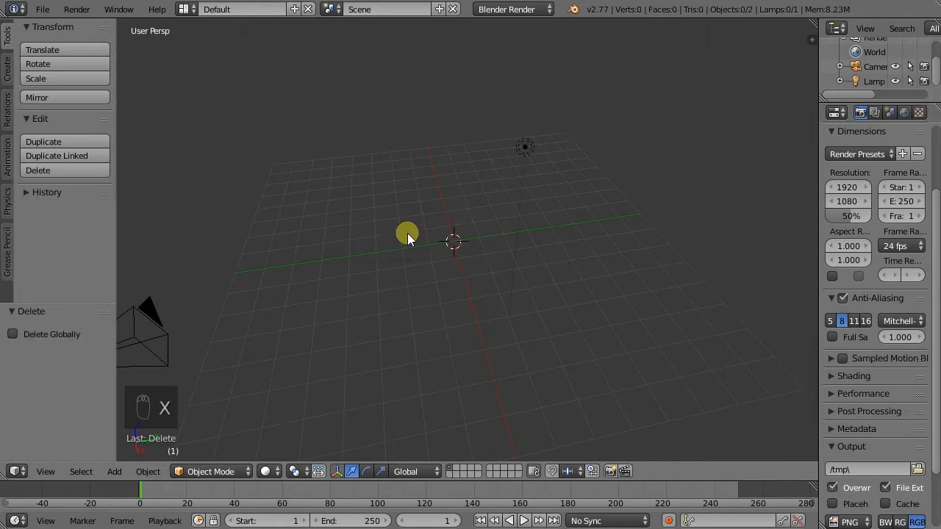
Import "satellite image.PNG" from the hut\_in folder as an image plane.
click(42, 11)
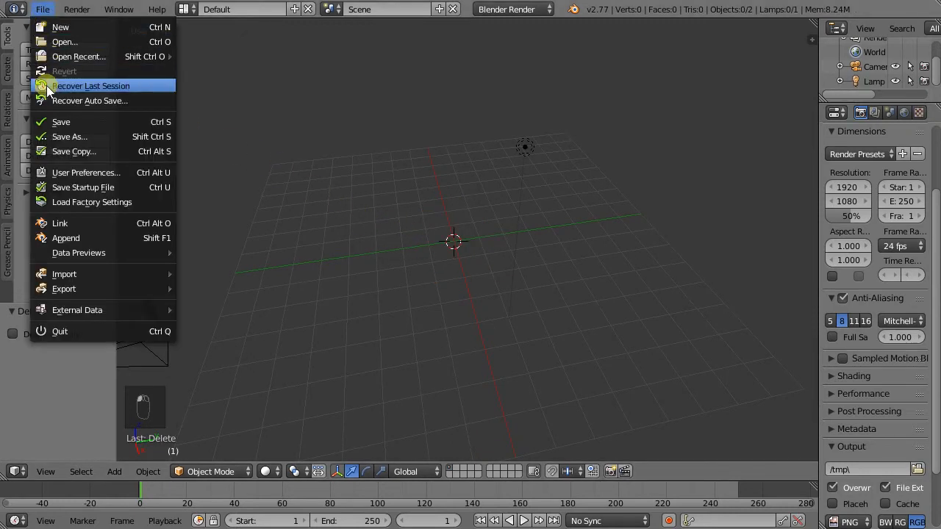
mouse_move(61, 272)
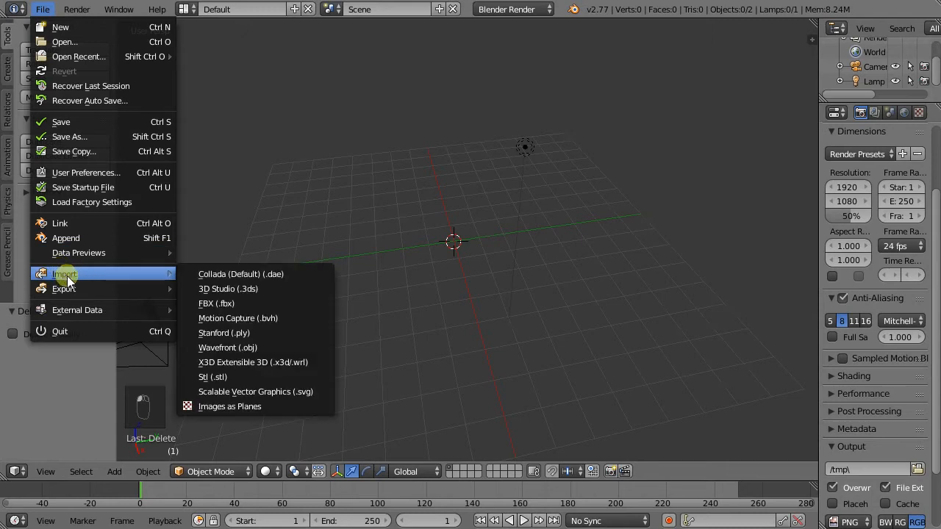
click(250, 406)
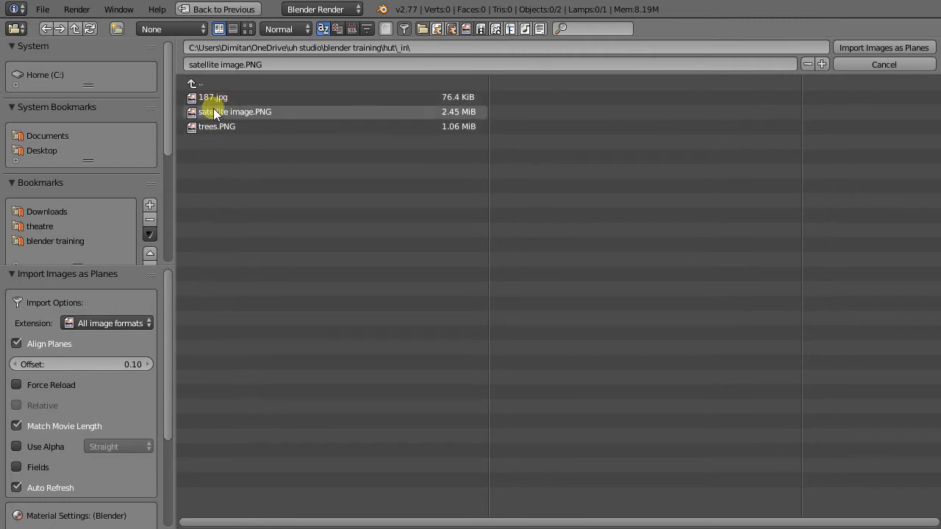
double_click(242, 112)
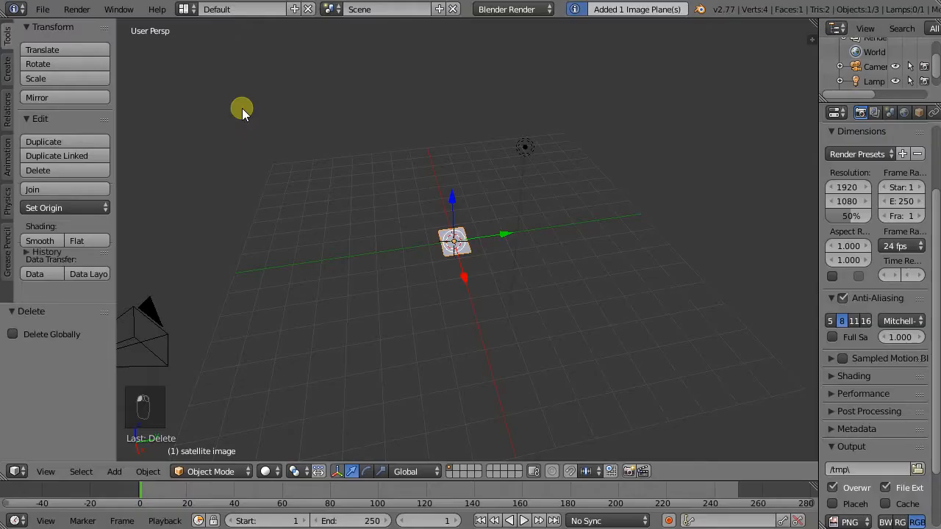
Set the viewport shading to Texture to display the satellite image on the plane.
scroll(473, 220, up, 1)
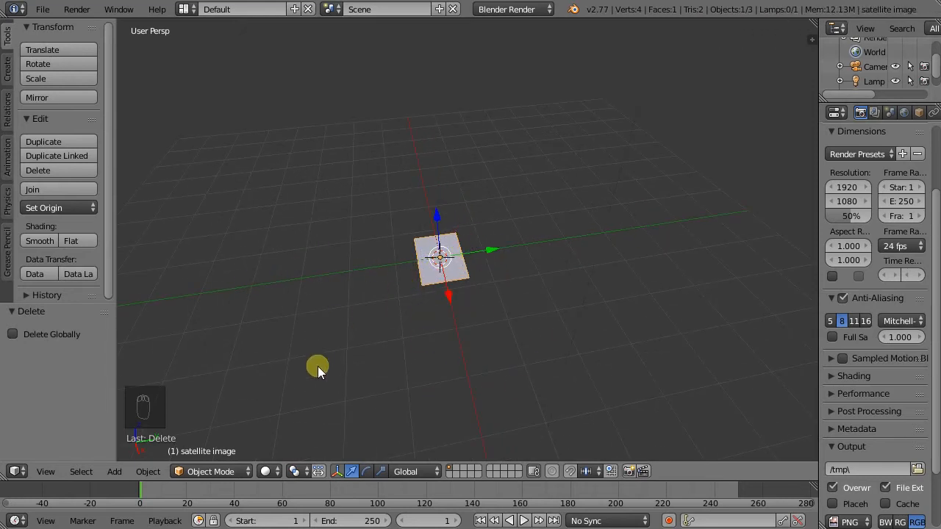
scroll(424, 277, up, 1)
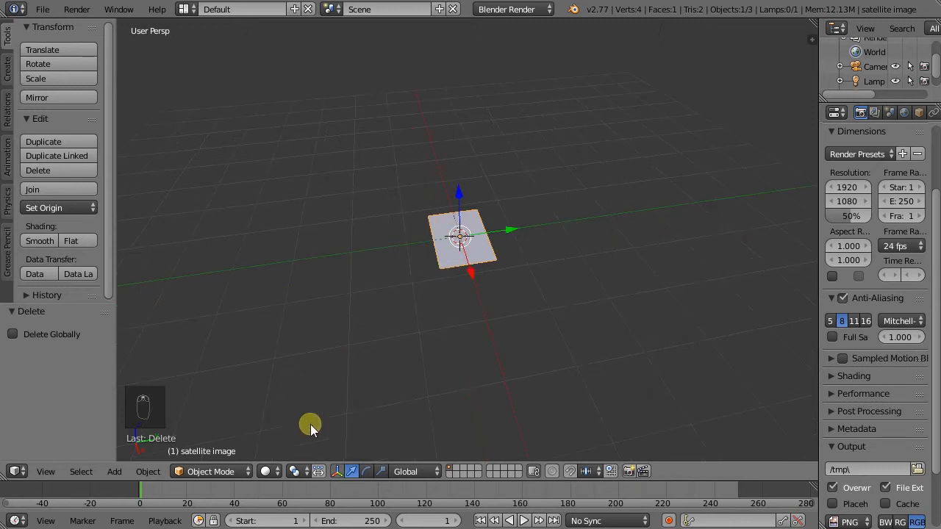
click(269, 471)
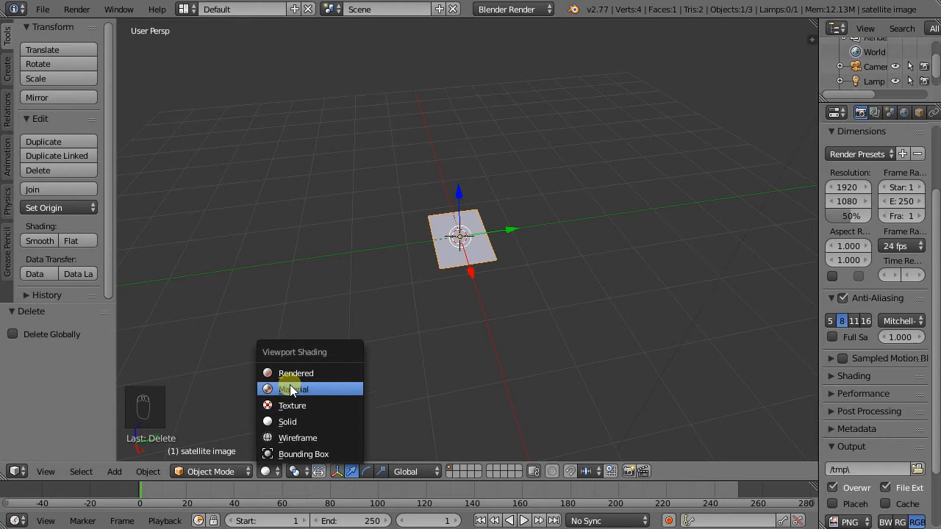
click(298, 406)
middle_drag(410, 210, 477, 246)
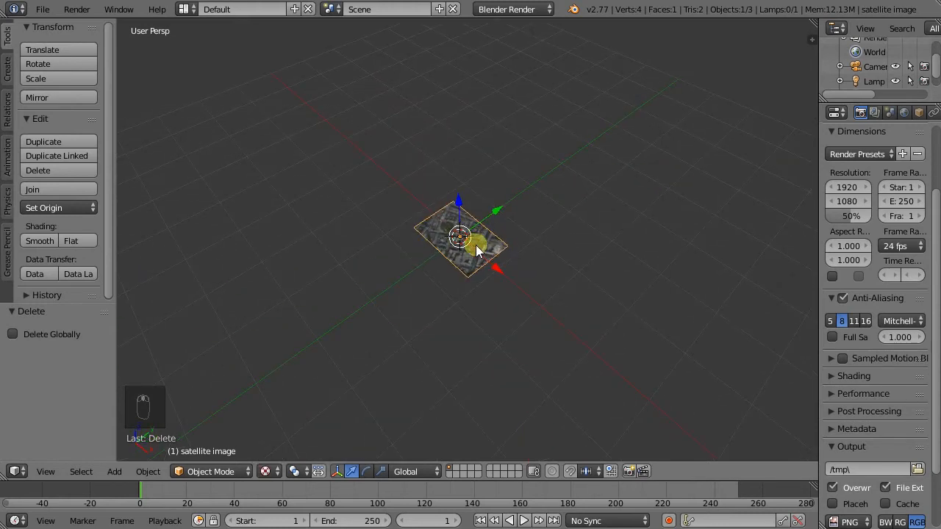
middle_drag(468, 259, 435, 228)
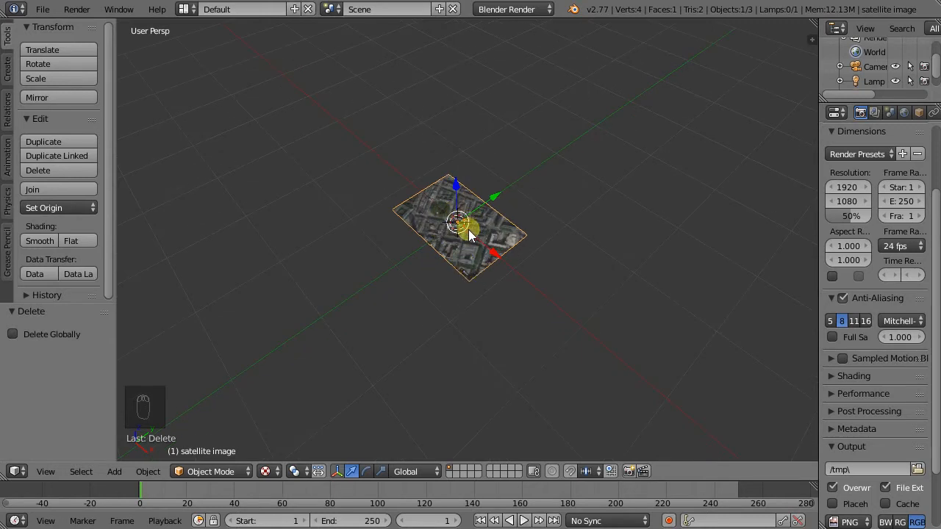
Switch to the top orthographic view and examine the 20 m scale bar at the corner of the satellite image.
key(ctrl+1)
scroll(495, 245, up, 3)
scroll(497, 246, up, 1)
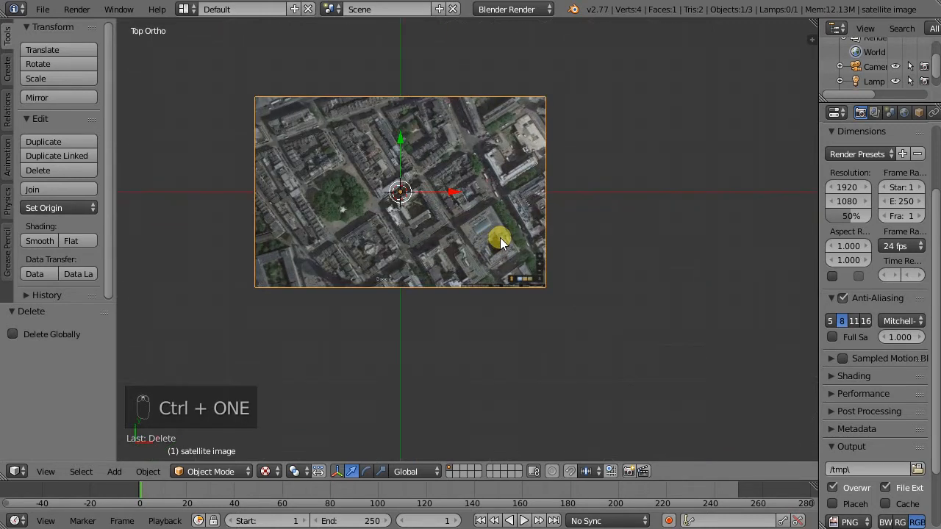
scroll(512, 252, up, 8)
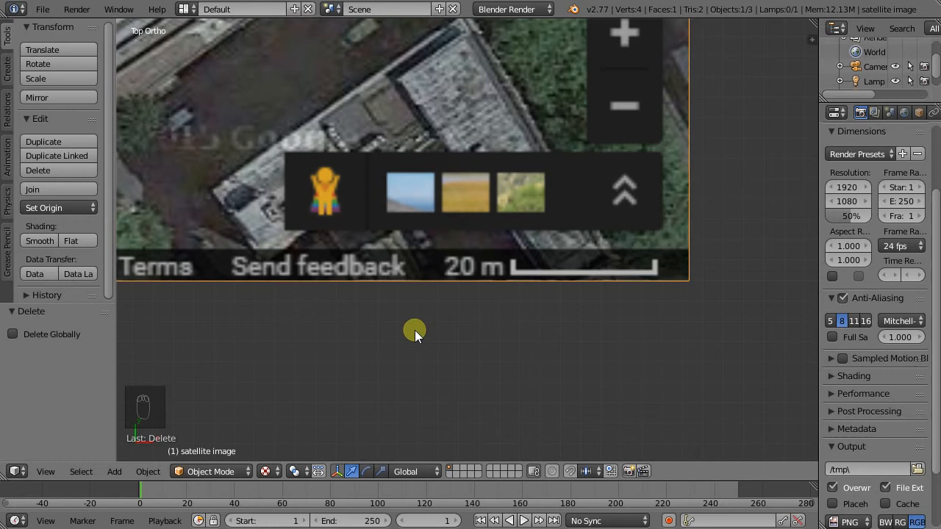
scroll(415, 303, down, 9)
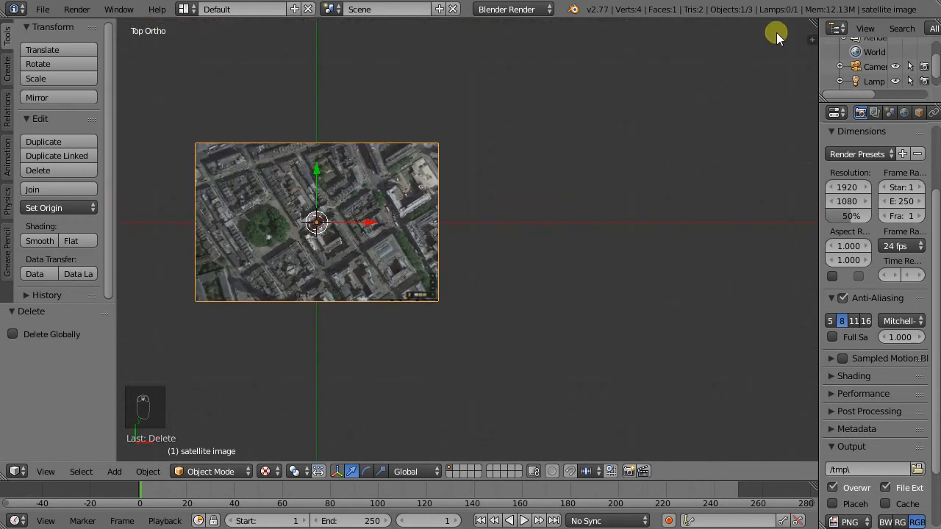
Show the object's transform properties and compare the plane's dimensions with the map's 20 m scale bar.
key(n)
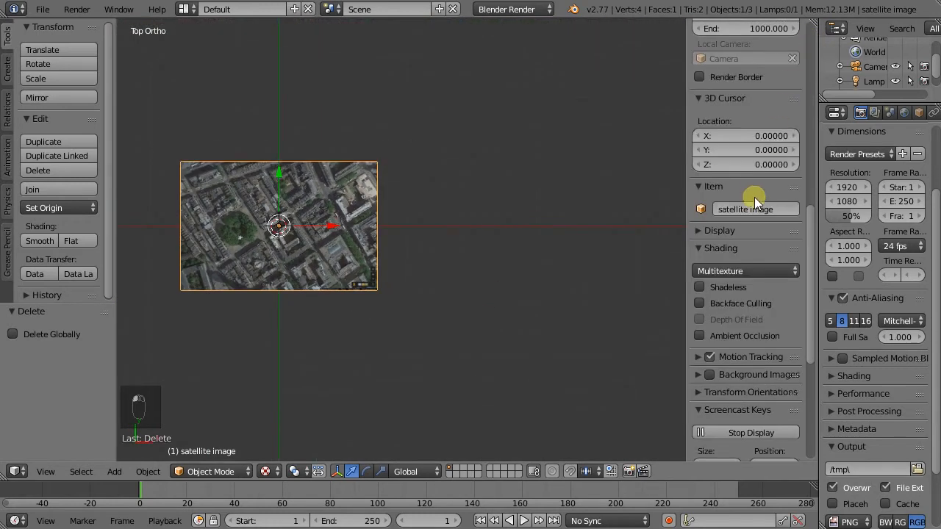
scroll(755, 187, up, 12)
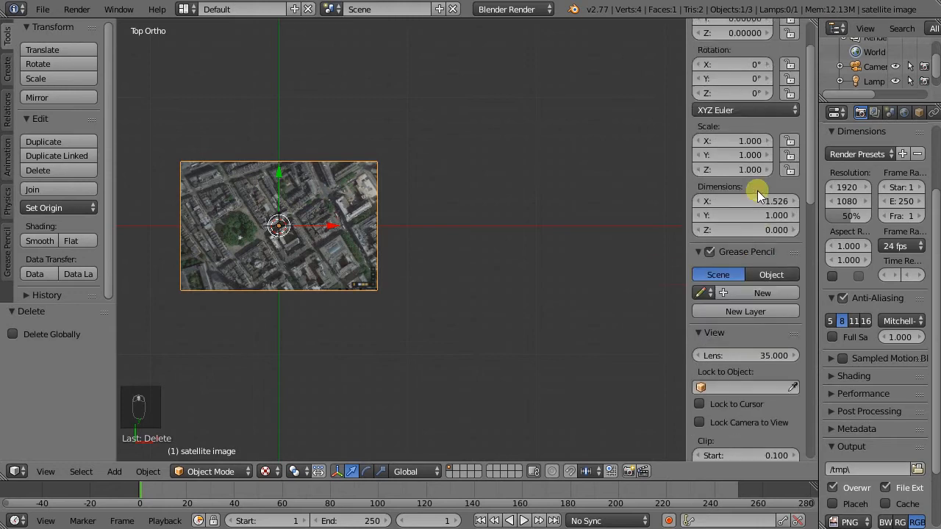
scroll(757, 195, up, 3)
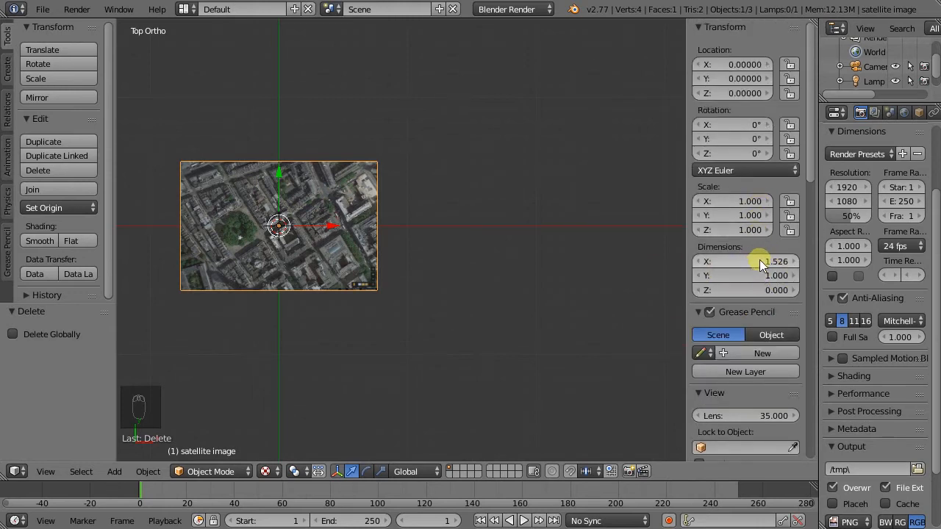
scroll(359, 292, up, 10)
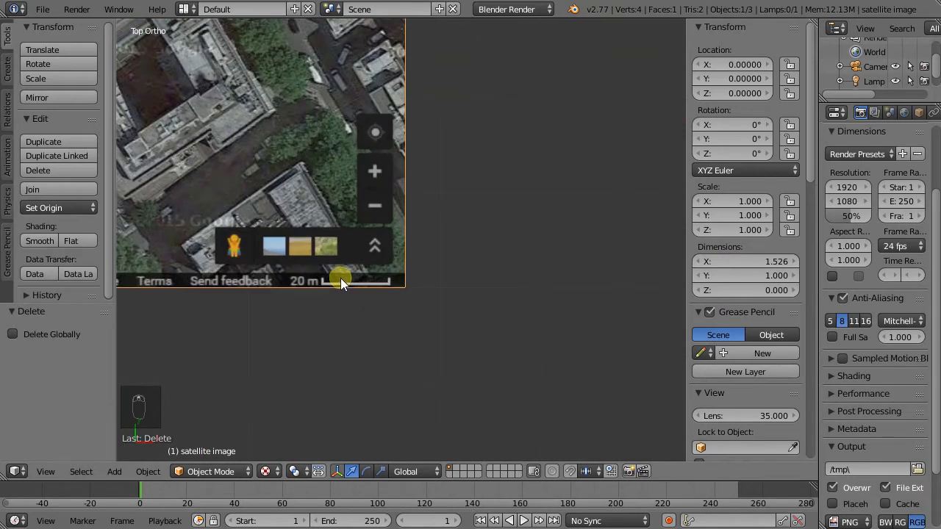
scroll(340, 267, down, 10)
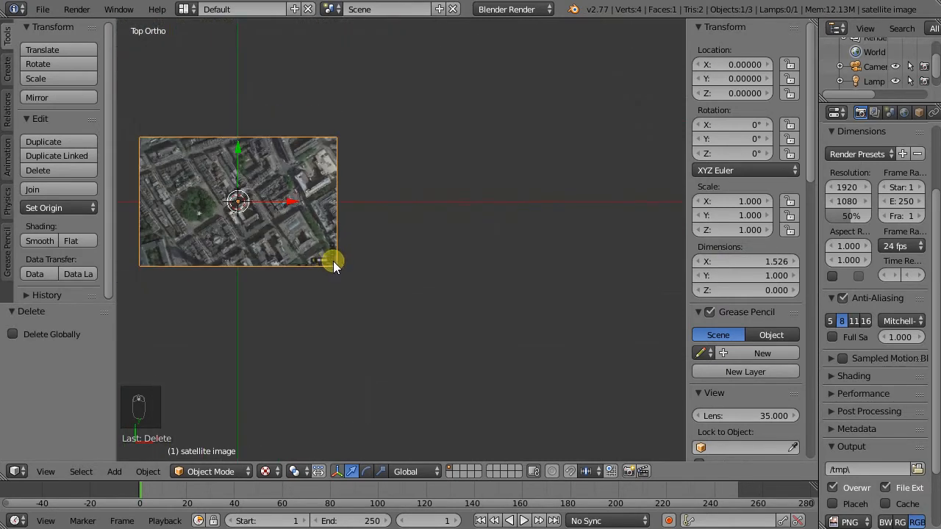
Scale the satellite image plane up uniformly in two passes to about 130 by 85 units.
scroll(301, 241, down, 5)
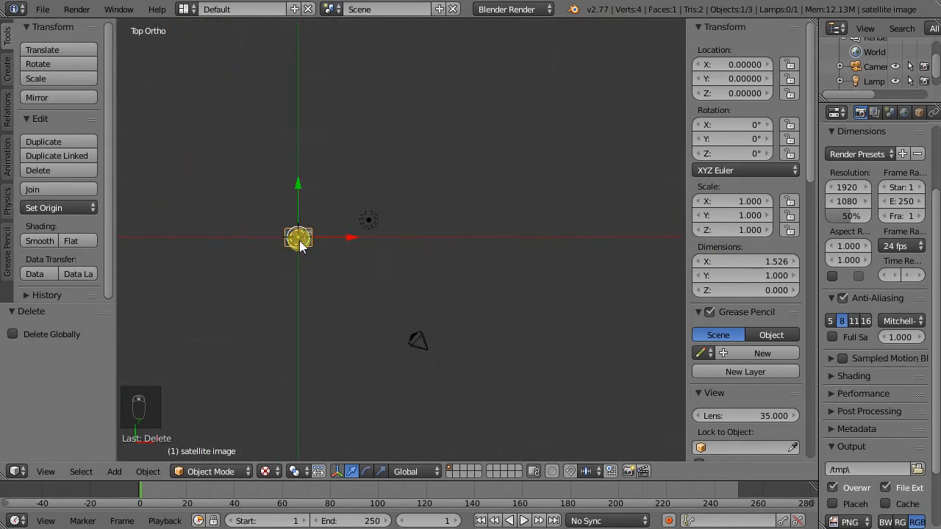
key(s)
click(397, 254)
scroll(316, 247, down, 5)
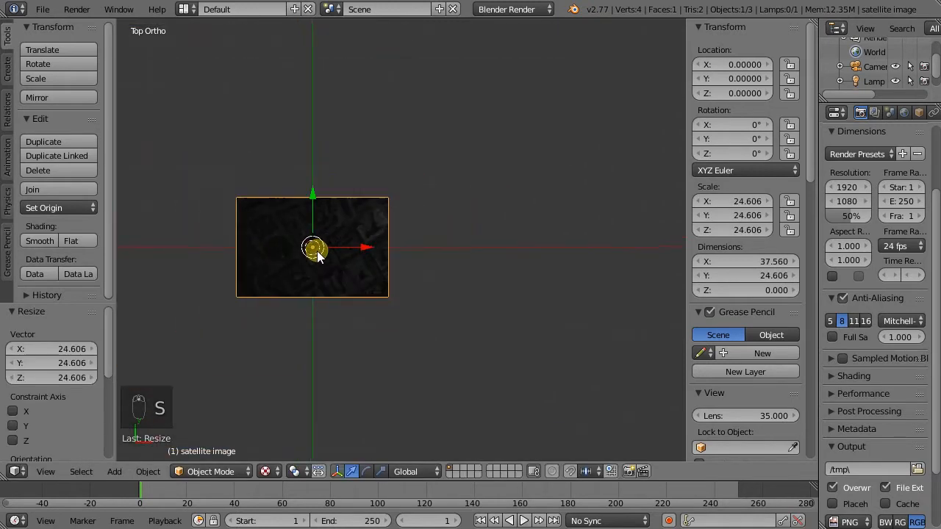
key(s)
click(404, 270)
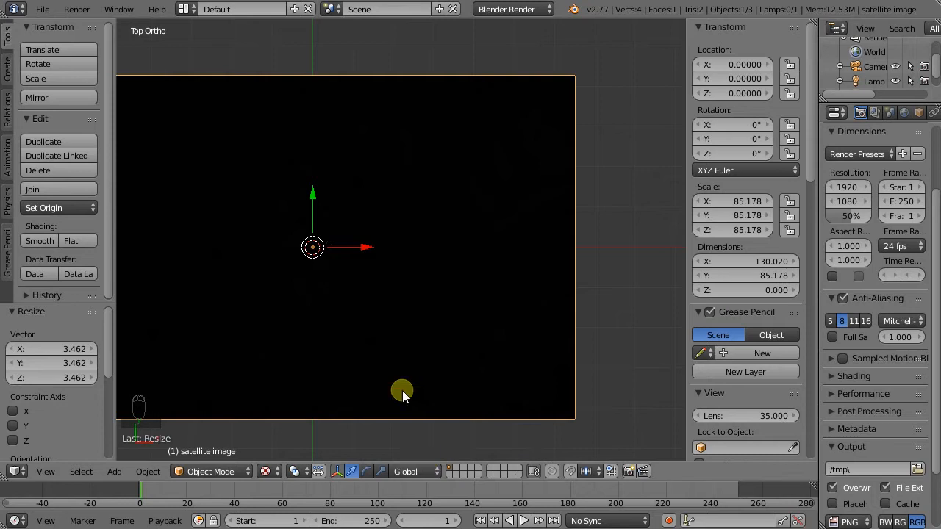
Switch to wireframe display and raise the lamp along Z by about 68.7 units above the satellite image plane.
scroll(378, 253, down, 5)
mouse_move(378, 253)
middle_down()
mouse_move(351, 243)
mouse_move(313, 184)
mouse_move(346, 225)
middle_up()
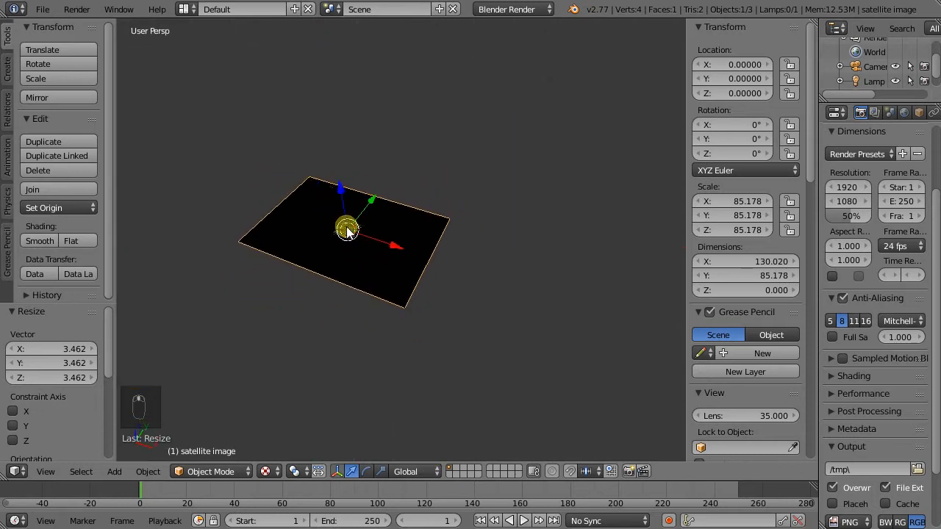
scroll(348, 227, up, 10)
key(z)
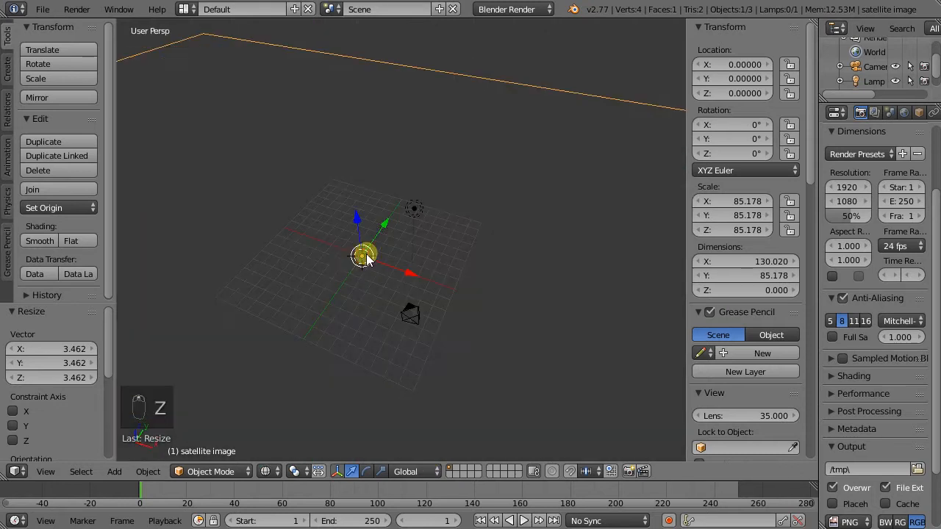
right_click(413, 213)
middle_drag(413, 212, 400, 238)
scroll(393, 248, down, 10)
middle_drag(381, 280, 395, 270)
drag(385, 209, 389, 157)
drag(374, 91, 375, 94)
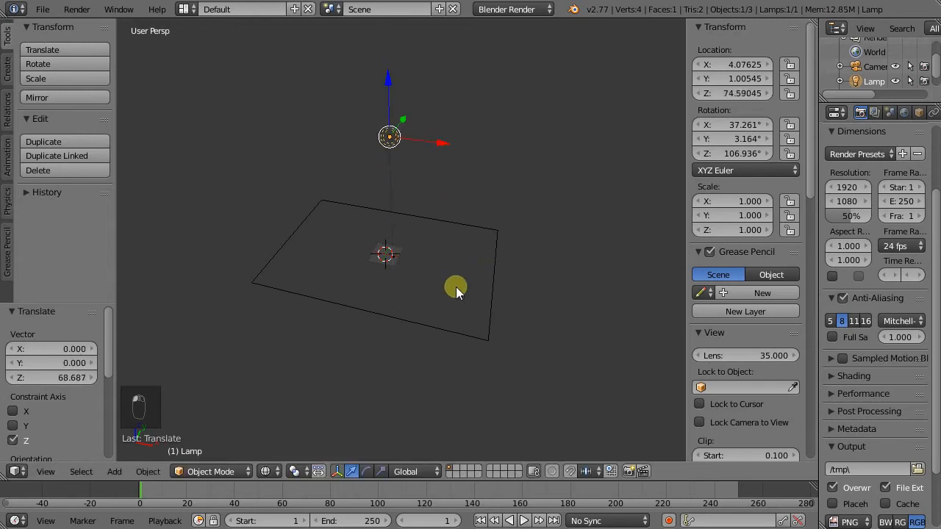
Leave wireframe display and set the viewport shading back to Texture.
key(z)
click(269, 471)
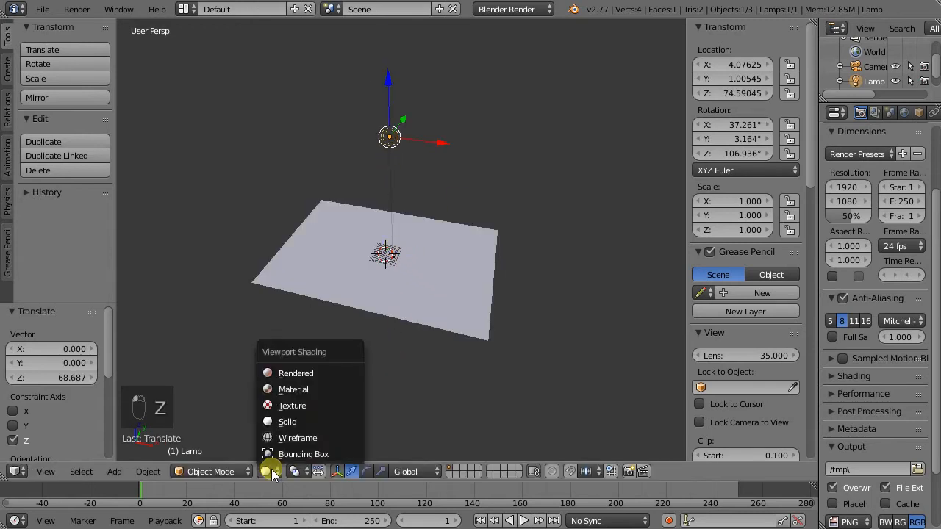
click(294, 406)
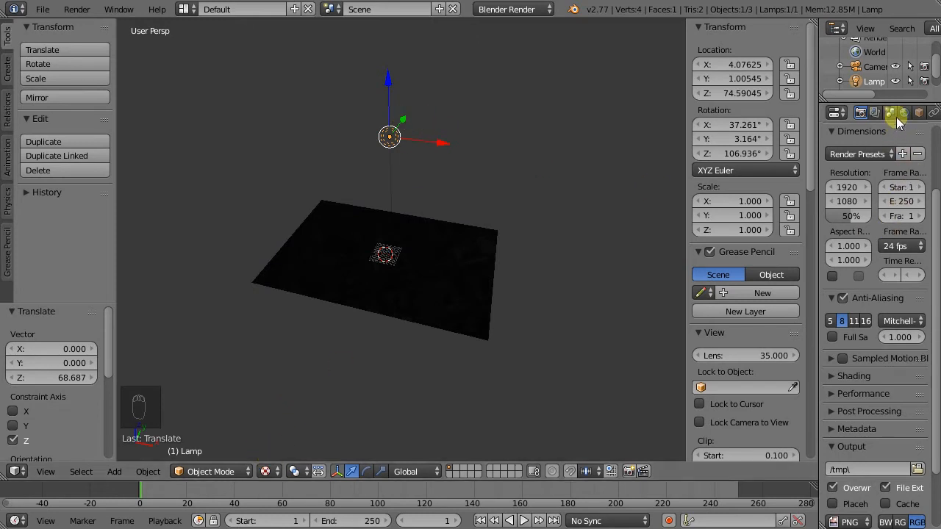
Widen the properties editor and change the lamp type to Sun.
drag(816, 115, 731, 117)
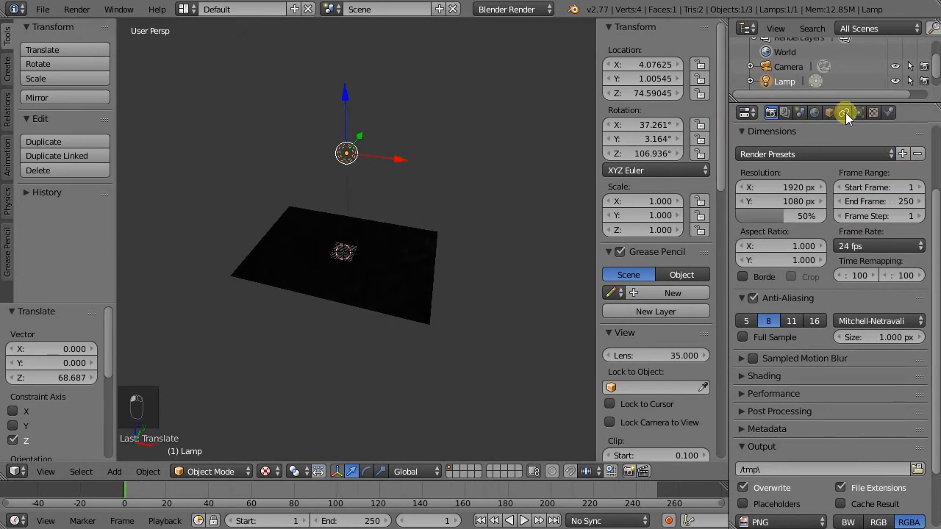
click(858, 111)
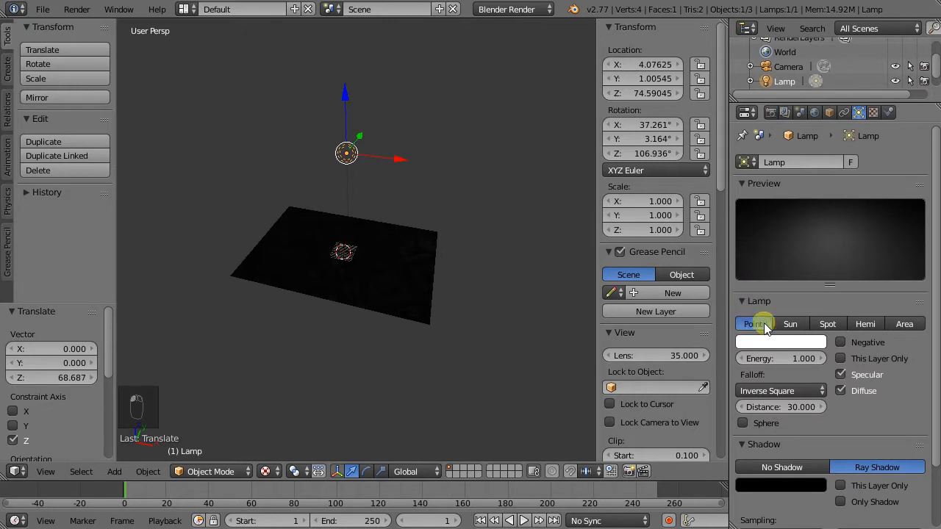
click(788, 323)
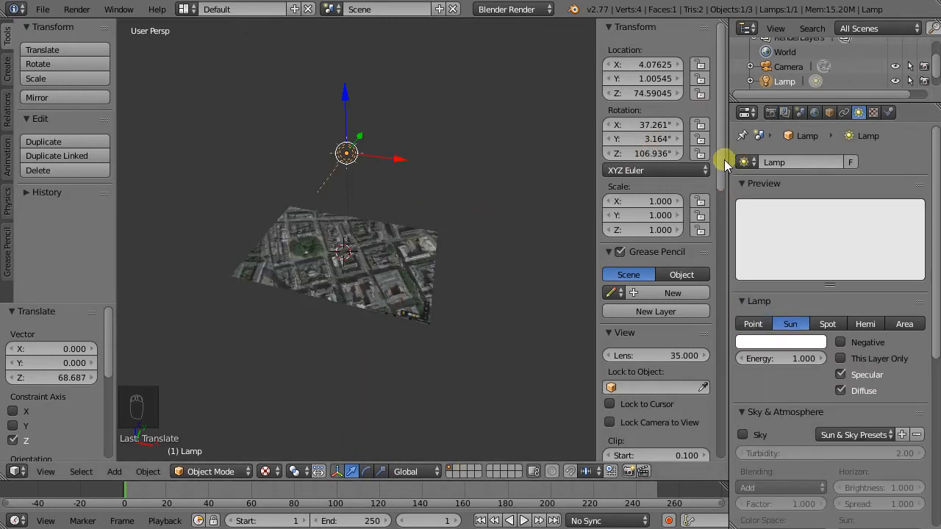
middle_drag(409, 250, 411, 260)
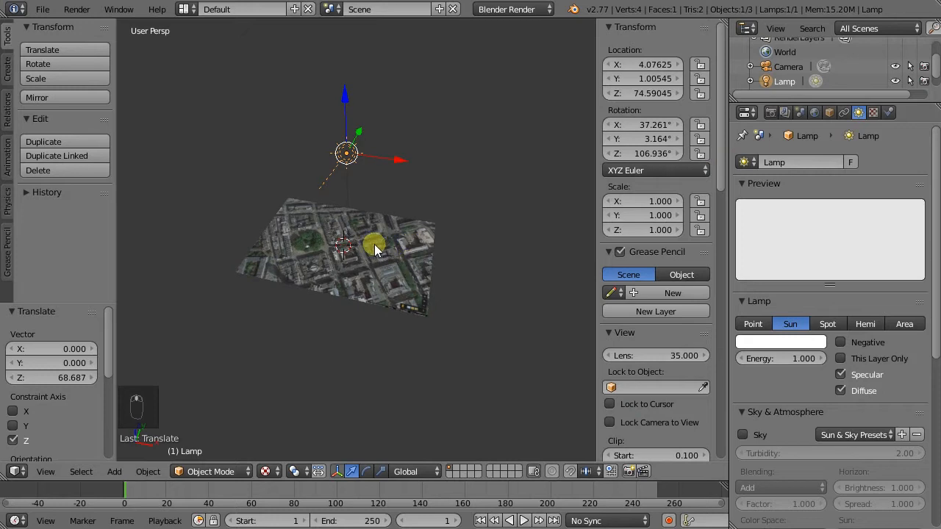
Select the satellite image plane in top view and place the 3D cursor at the start of the 20 m scale bar.
key(ctrl+1)
scroll(412, 198, up, 4)
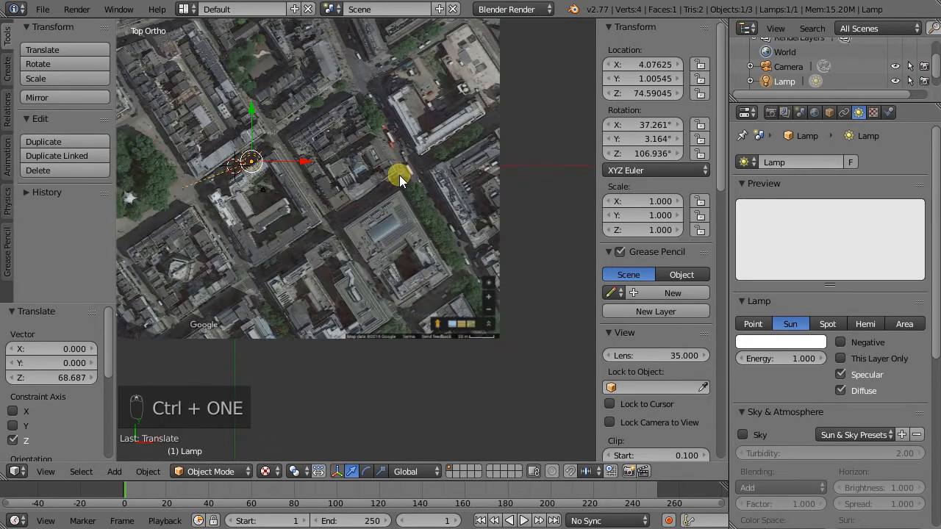
scroll(407, 246, down, 1)
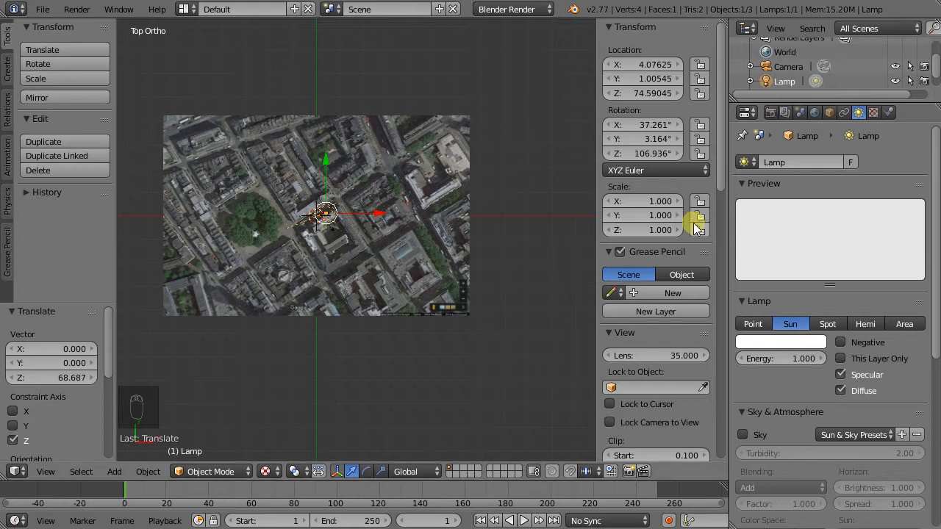
right_click(452, 242)
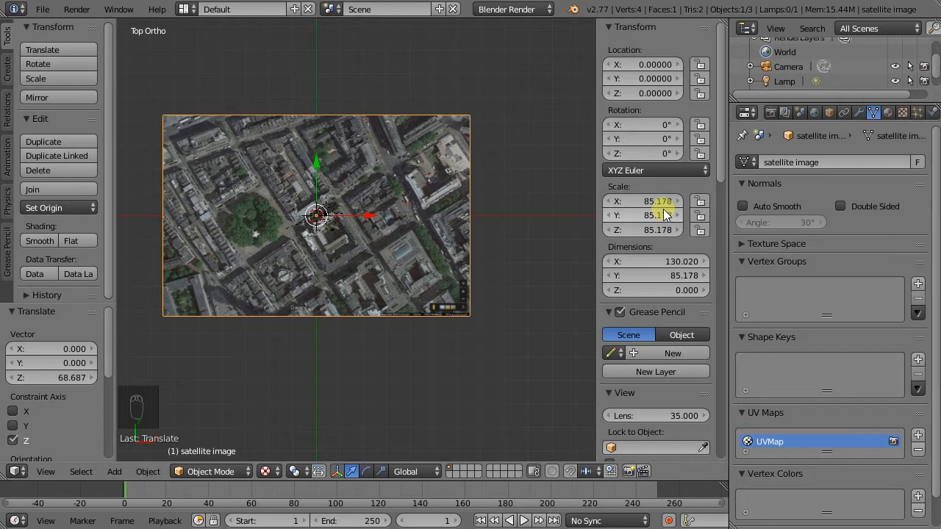
scroll(447, 324, up, 8)
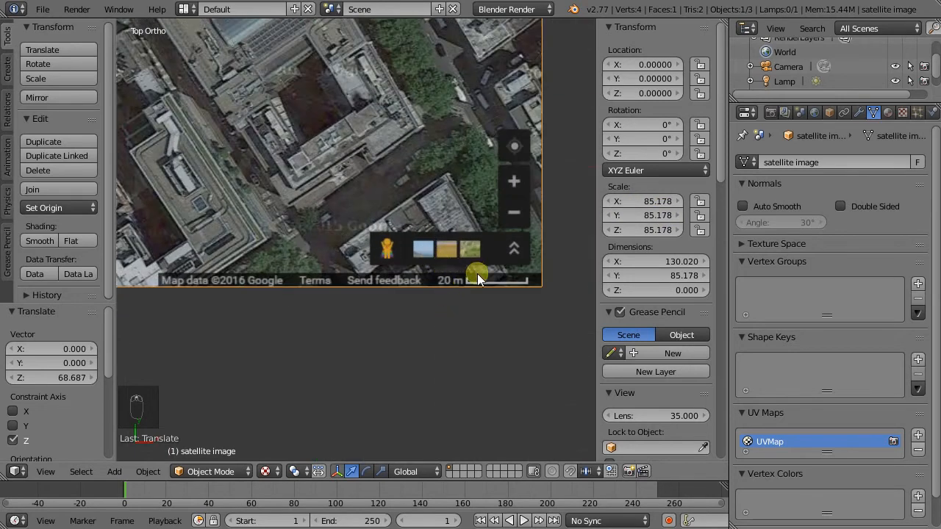
scroll(477, 274, up, 5)
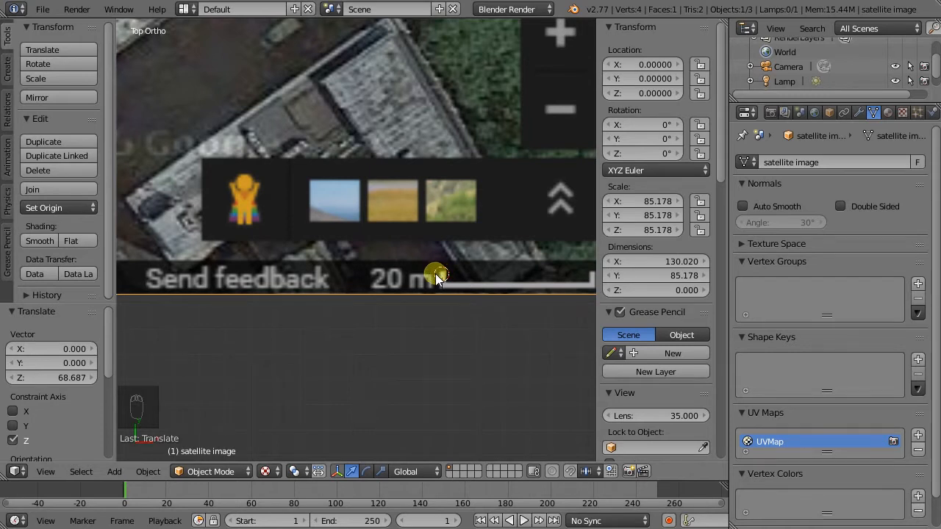
scroll(437, 275, down, 3)
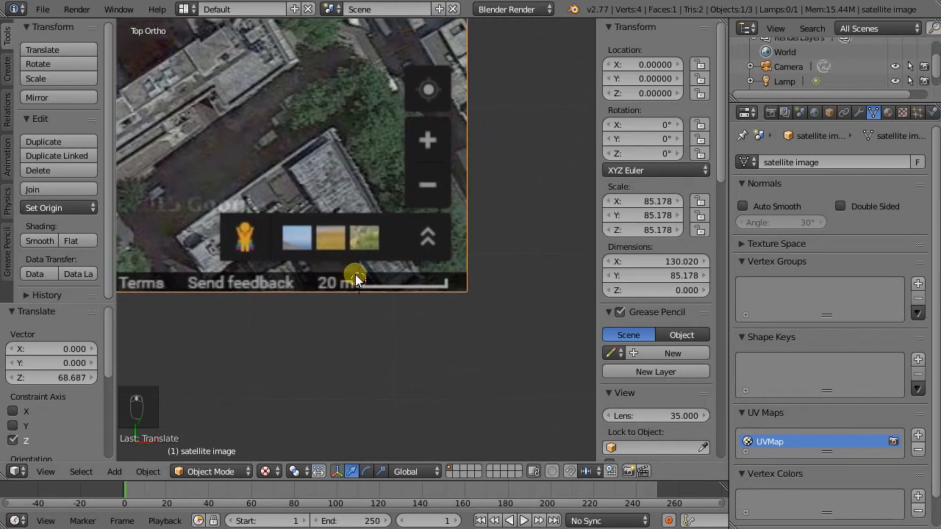
Add a cube at the 3D cursor and set its X, Y and Z dimensions to 20.
key(shift+a)
mouse_move(364, 253)
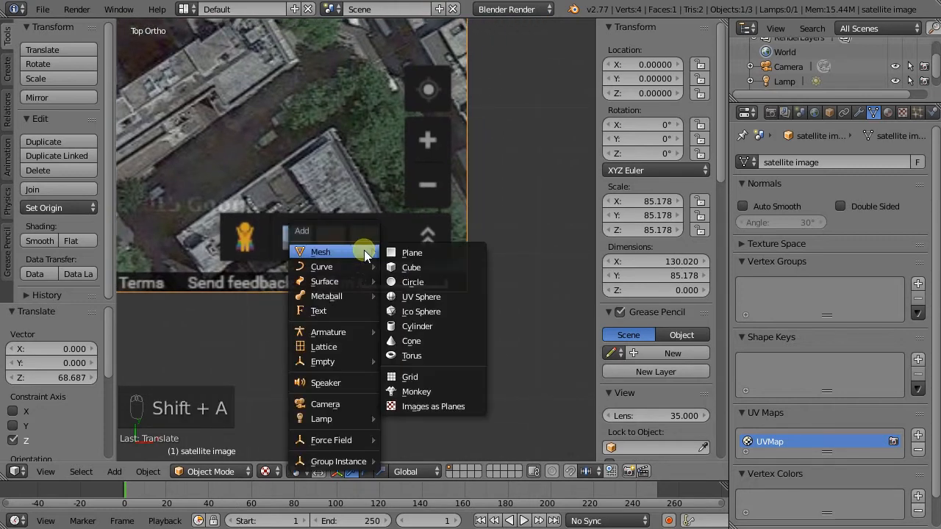
click(403, 266)
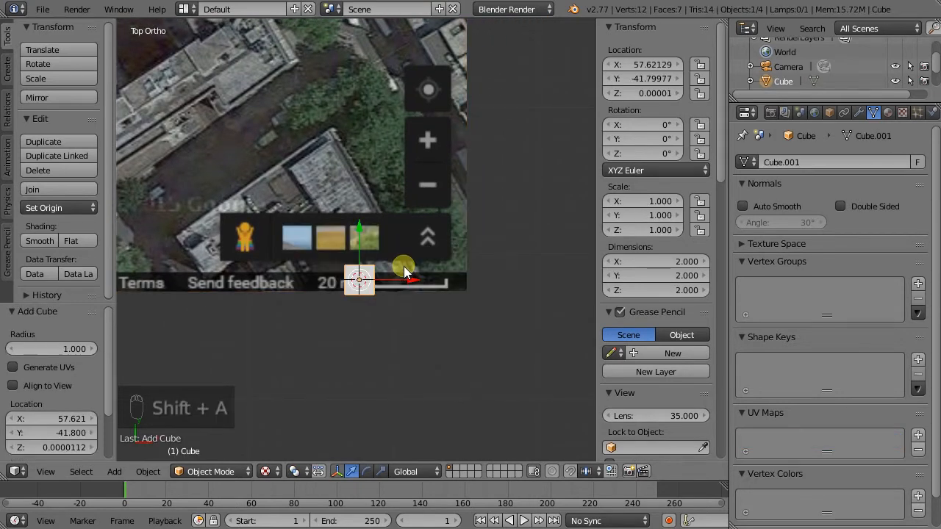
click(656, 263)
text(20)
key(Tab)
text(20)
key(Tab)
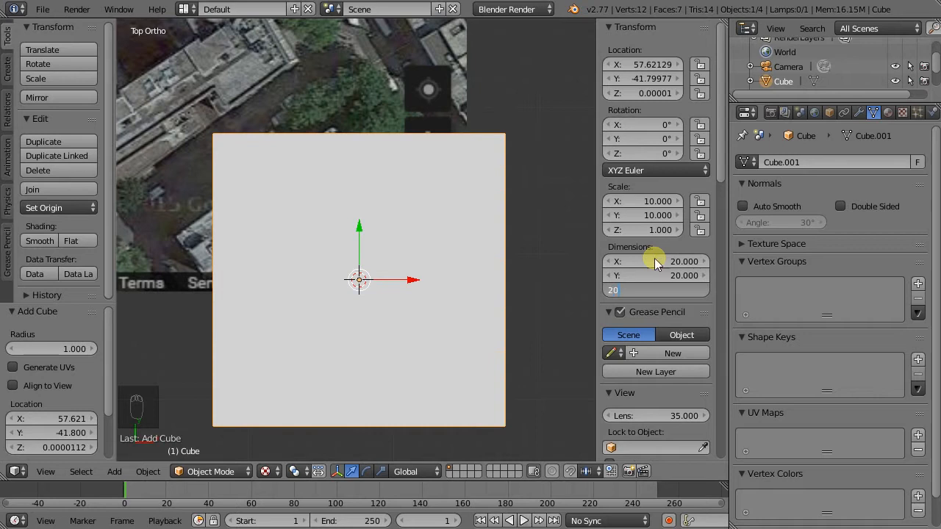
key(Return)
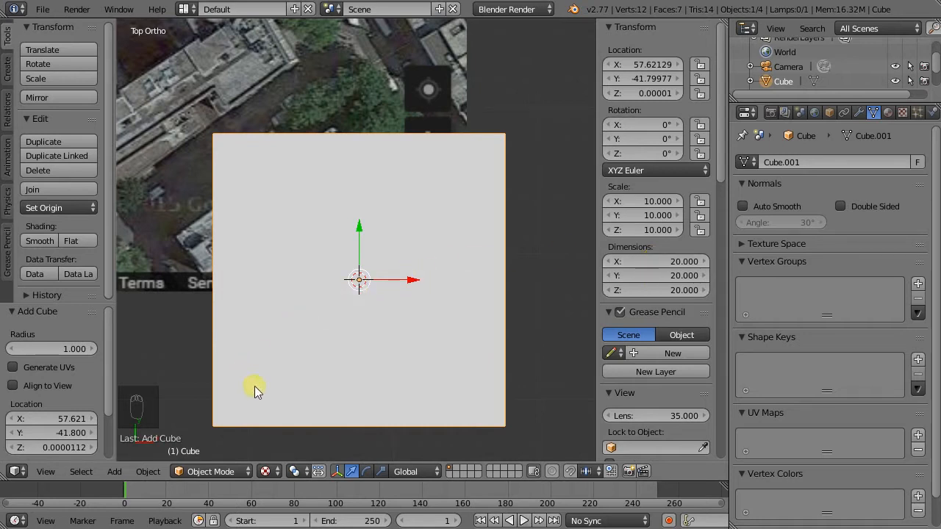
Move the cube about 10 units in X and Y so its corner meets the scale bar's start, and set its Z location to 10.
scroll(360, 287, down, 3)
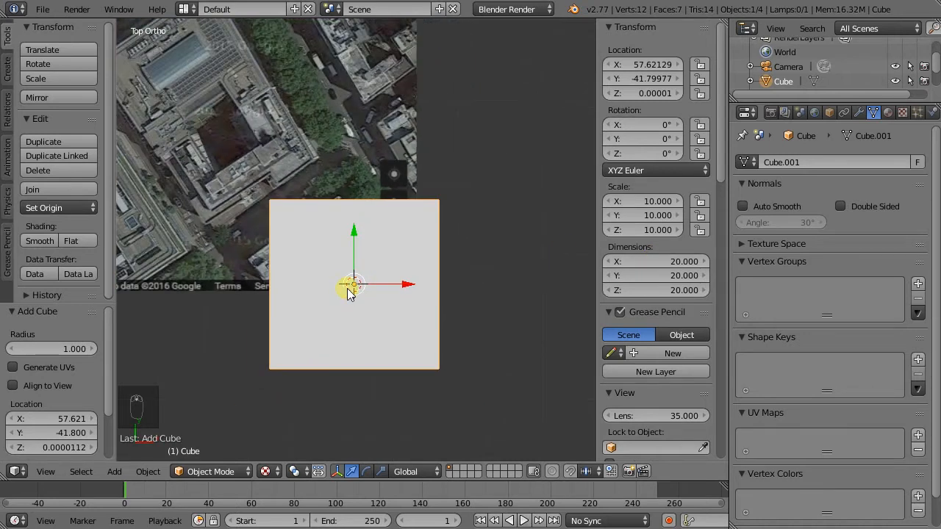
key(g)
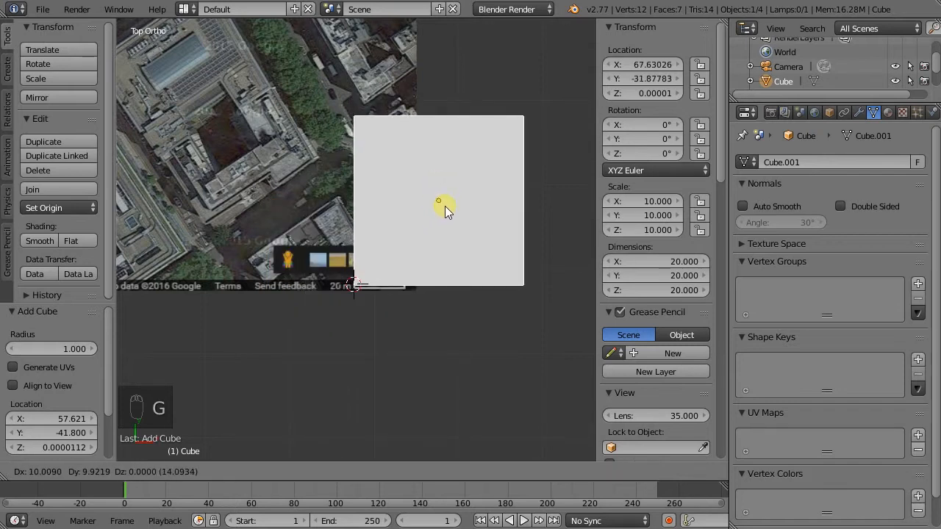
click(445, 205)
middle_drag(401, 288, 502, 191)
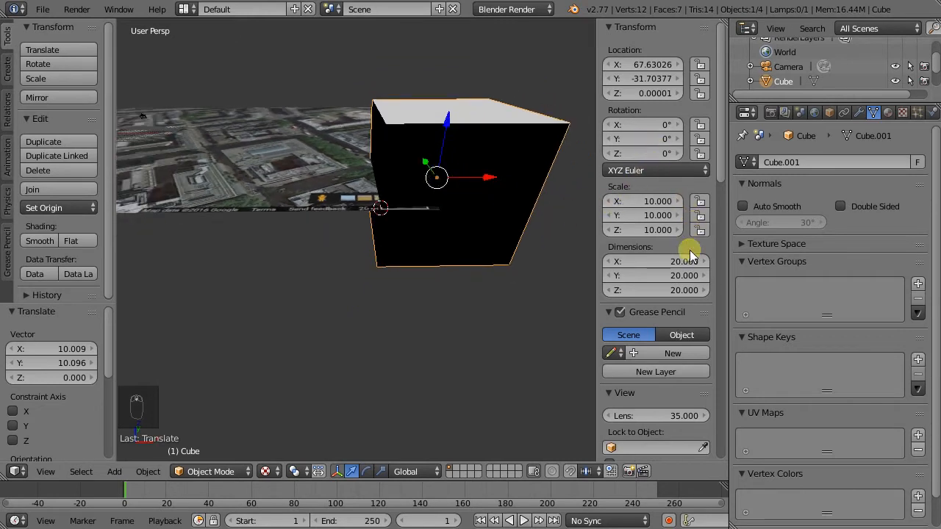
click(648, 94)
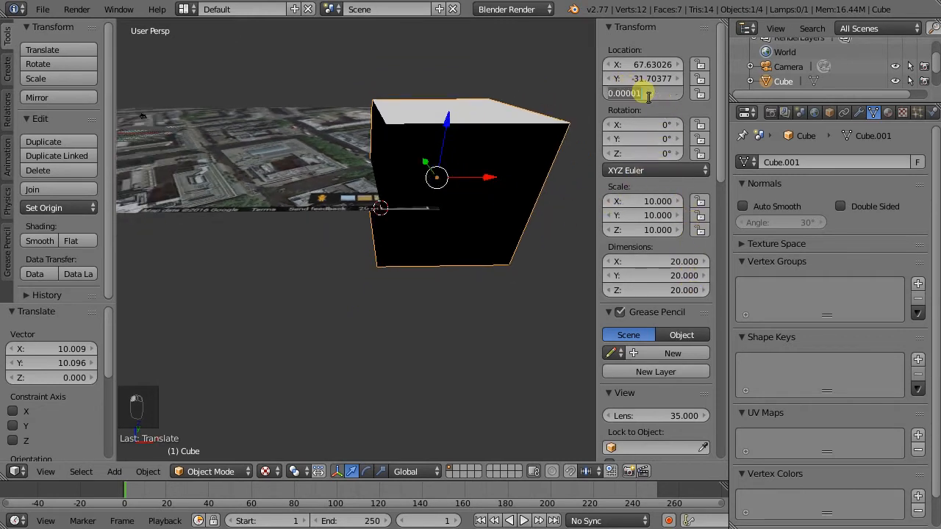
text(10)
key(Return)
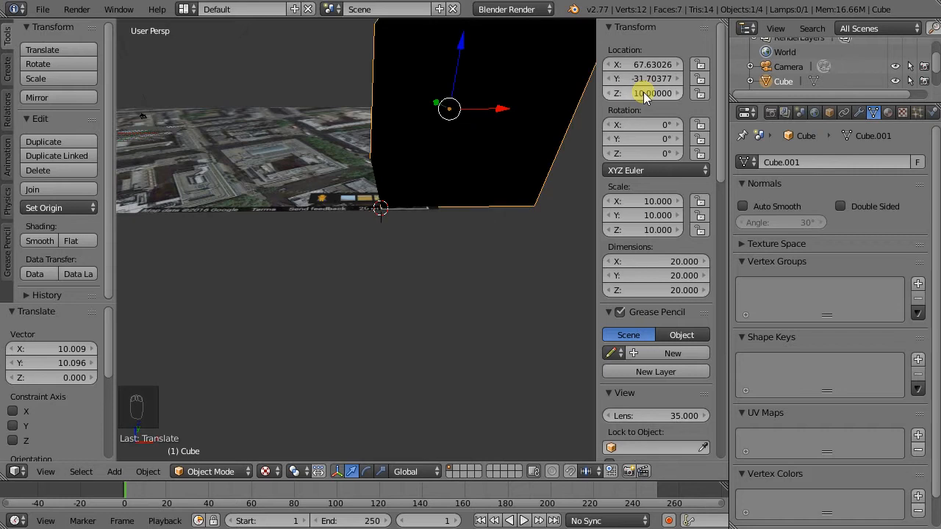
In Edit Mode, select the cube's bottom corner vertex at the scale bar's start and snap the 3D cursor to it.
middle_drag(450, 246, 372, 191)
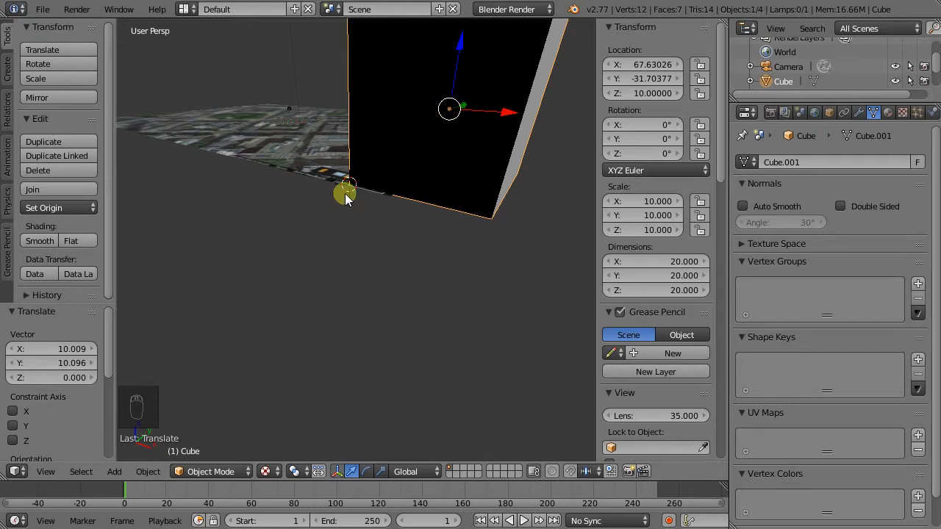
scroll(352, 185, up, 4)
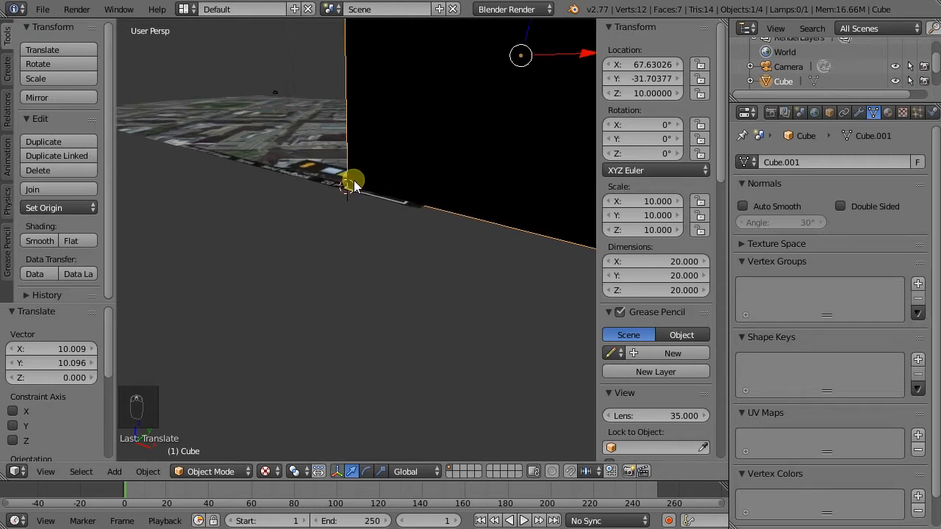
key(Tab)
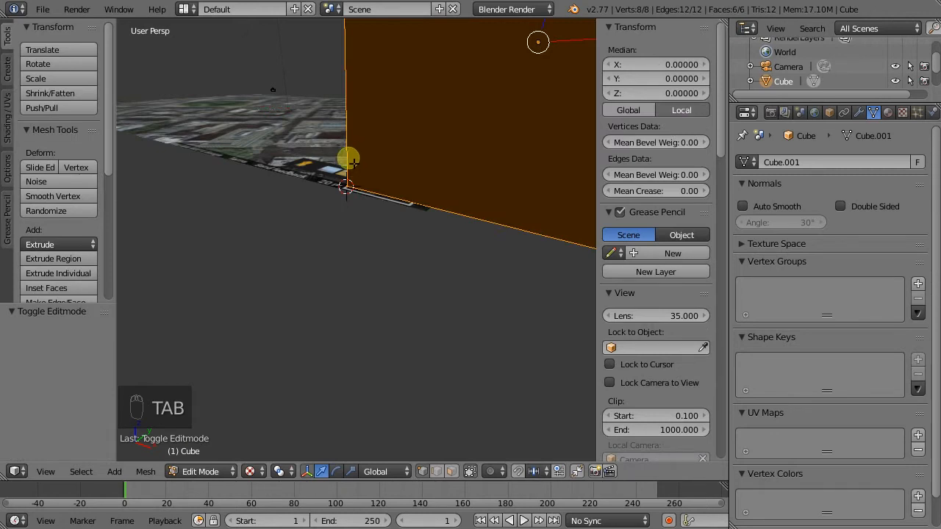
click(218, 475)
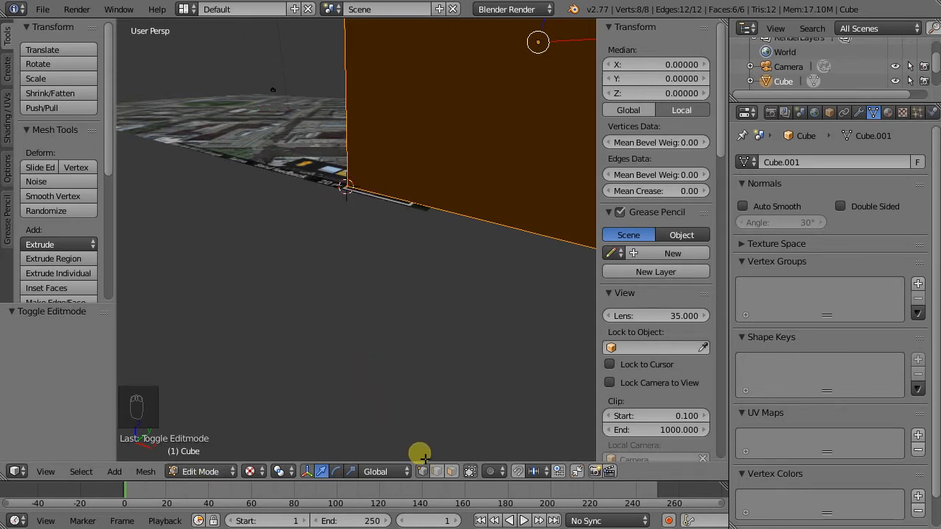
right_click(347, 185)
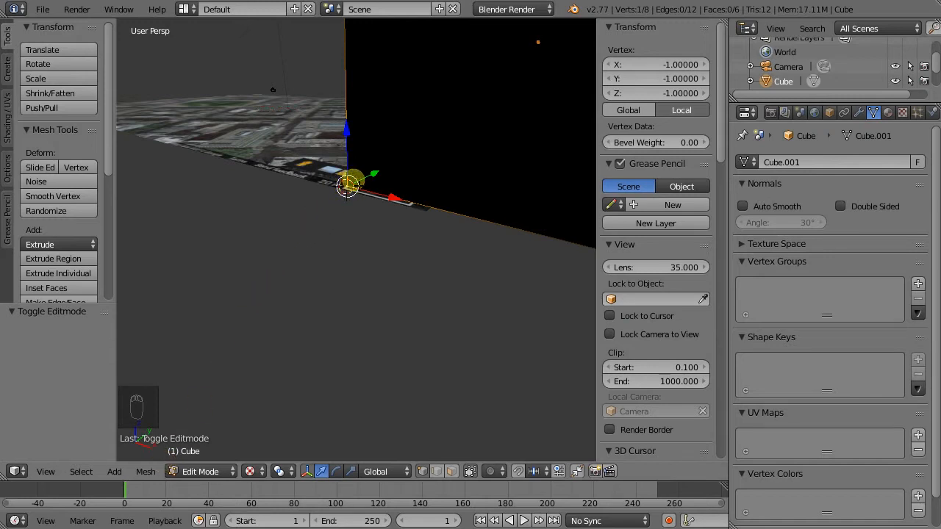
click(145, 471)
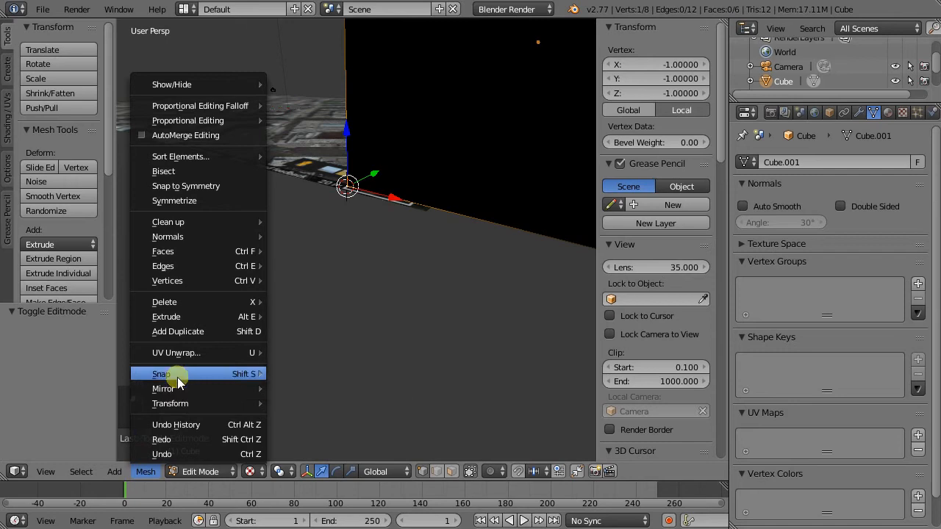
mouse_move(177, 375)
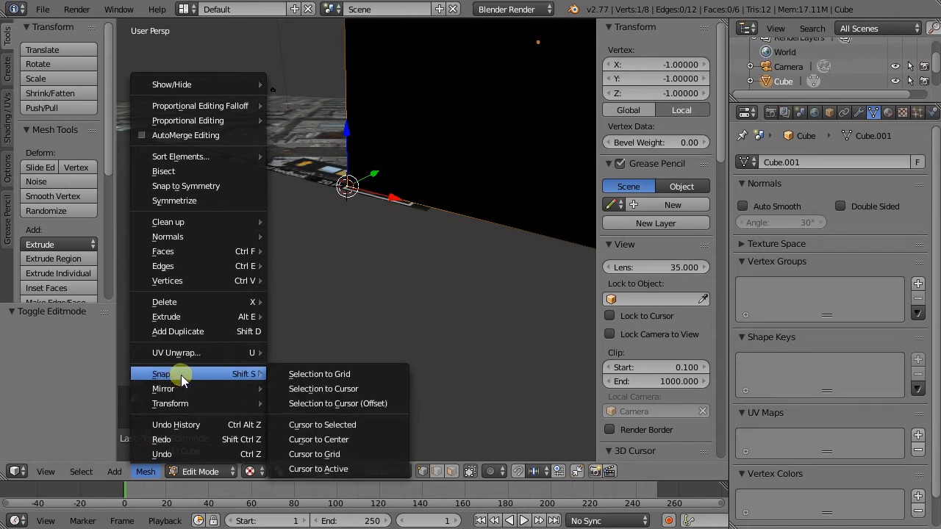
click(331, 425)
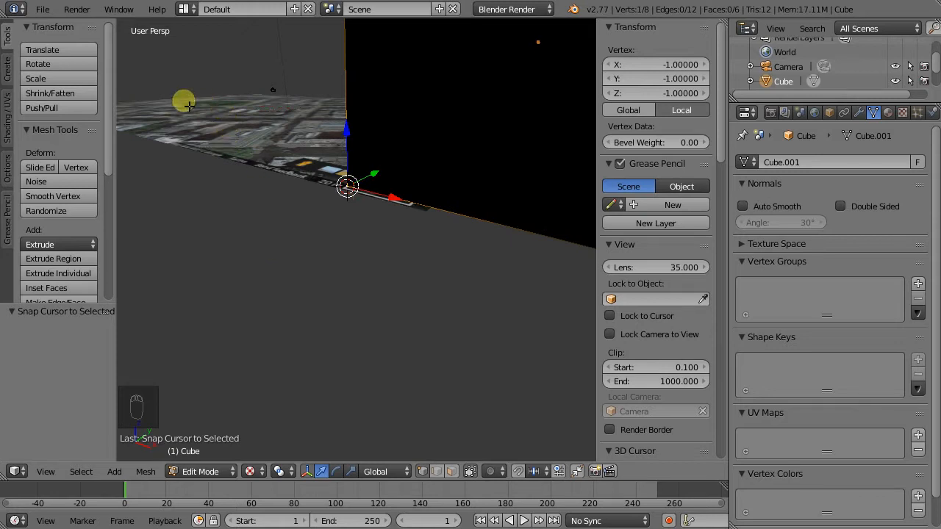
Place the 3D cursor at the far side of the satellite image and snap it back to the selected corner vertex.
click(160, 103)
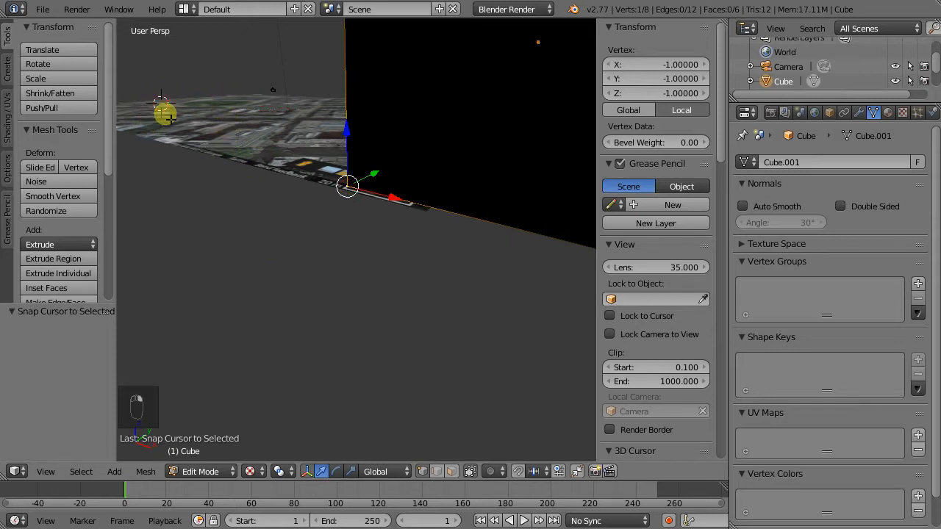
click(146, 471)
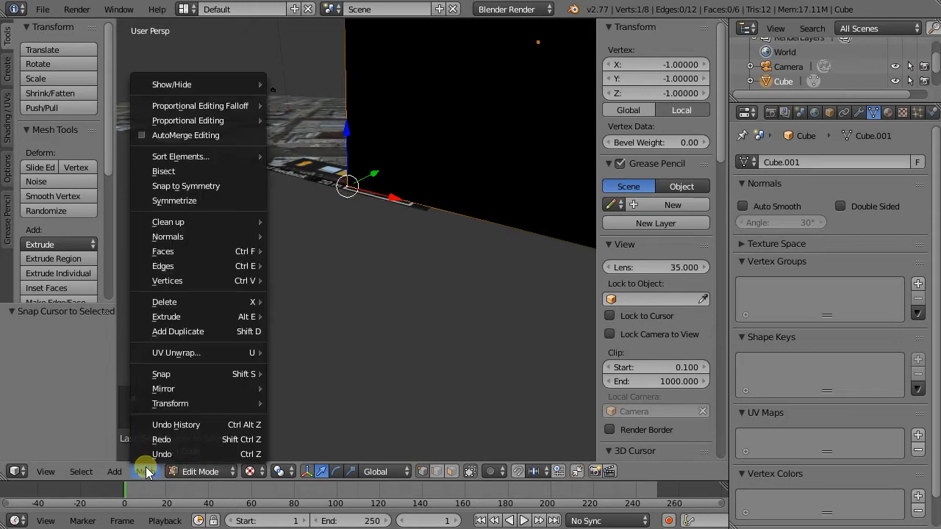
mouse_move(195, 375)
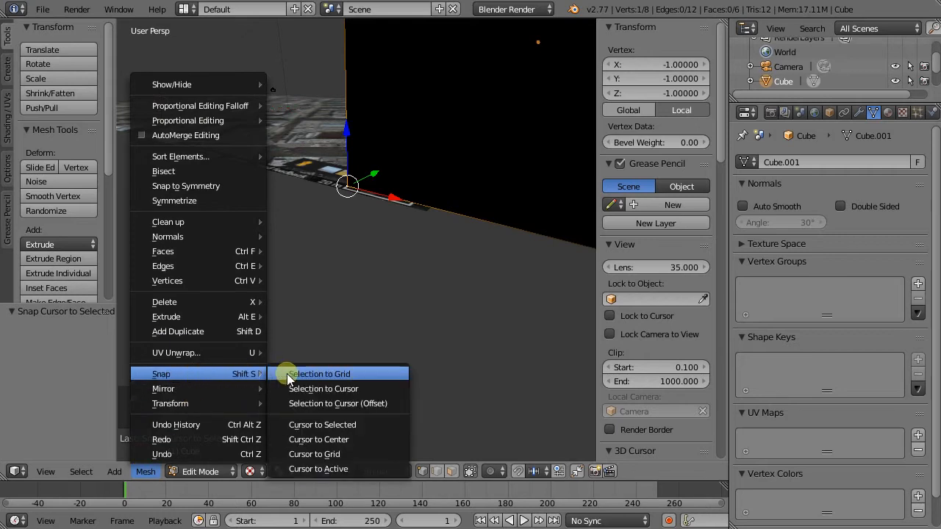
click(343, 424)
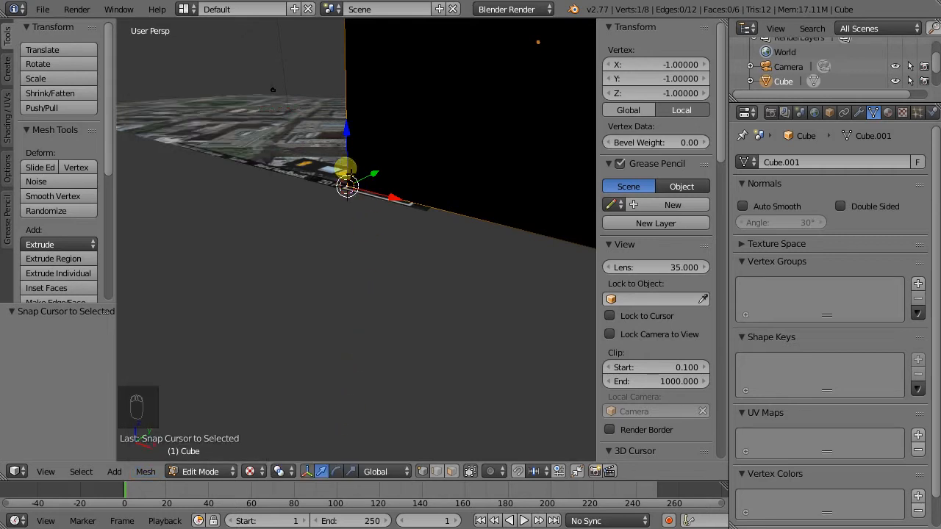
Switch the cube back to Object Mode.
click(231, 471)
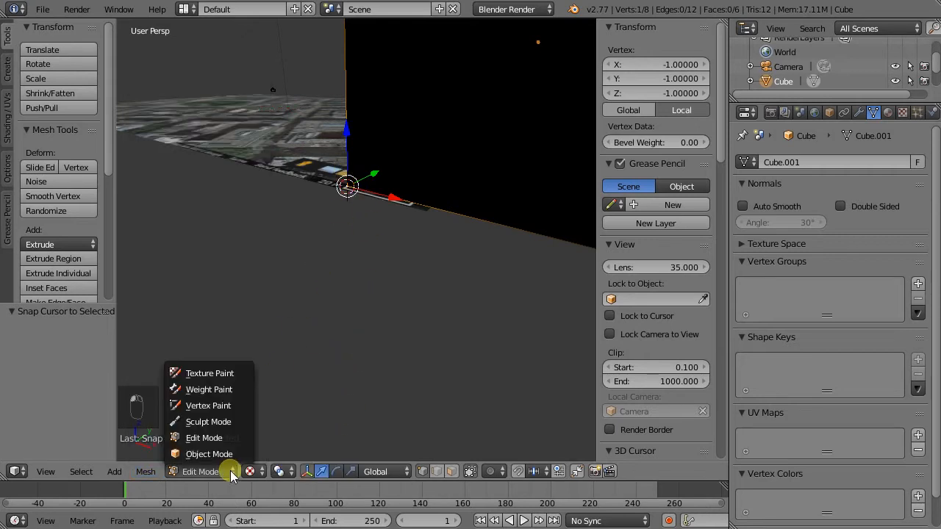
click(217, 453)
middle_drag(264, 226, 262, 123)
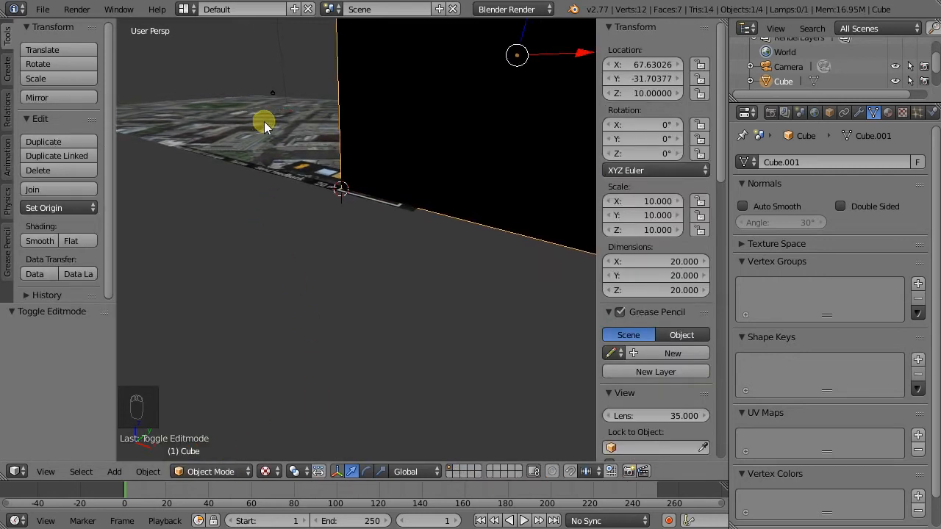
Frame the cube's corner and the scale bar in top view and hide the 3D view's tool and properties shelves.
key(ctrl+1)
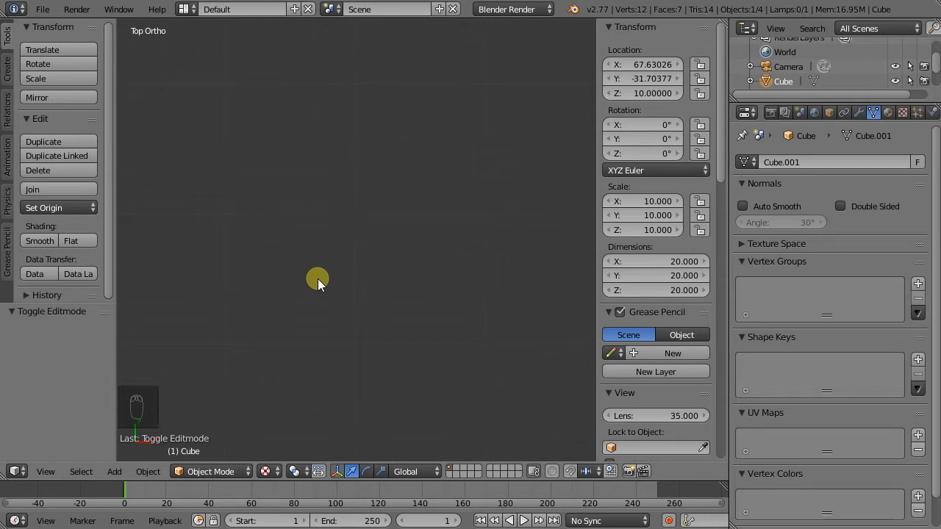
key(ctrl+6)
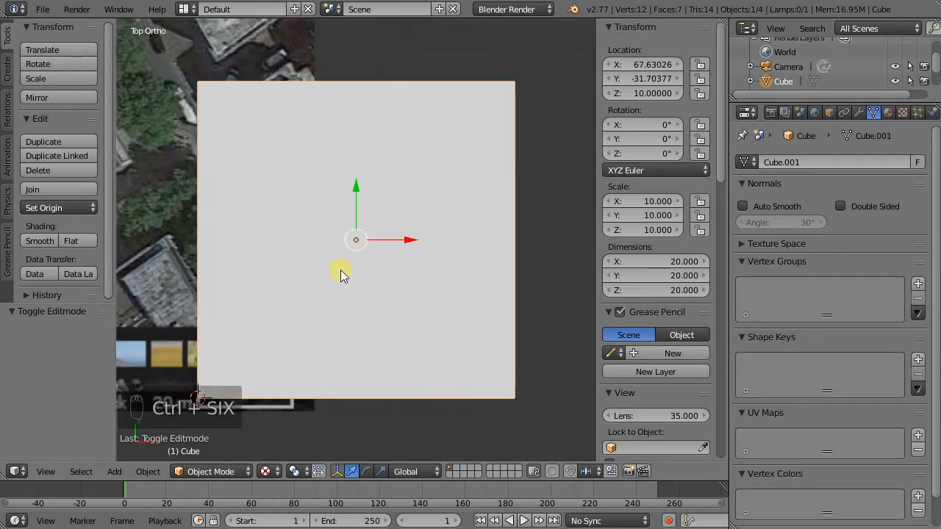
scroll(372, 253, down, 1)
scroll(295, 344, up, 6)
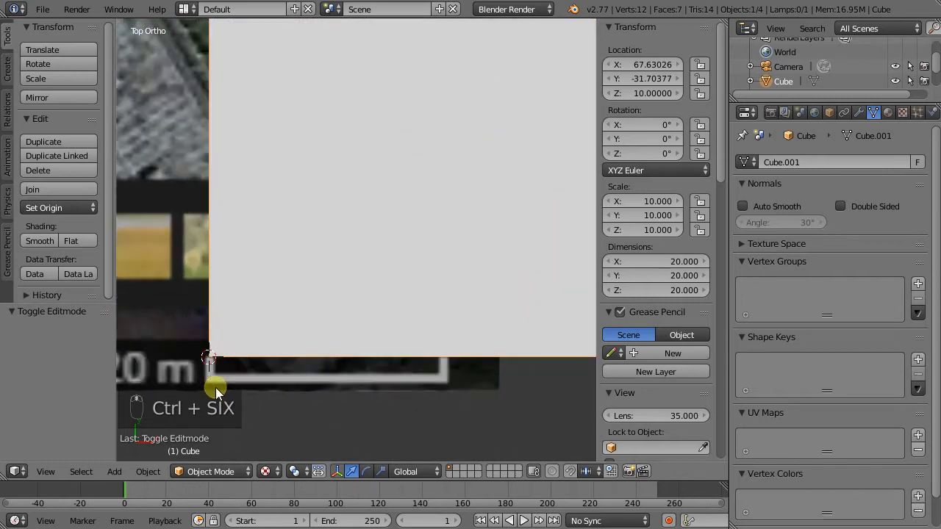
scroll(201, 345, down, 4)
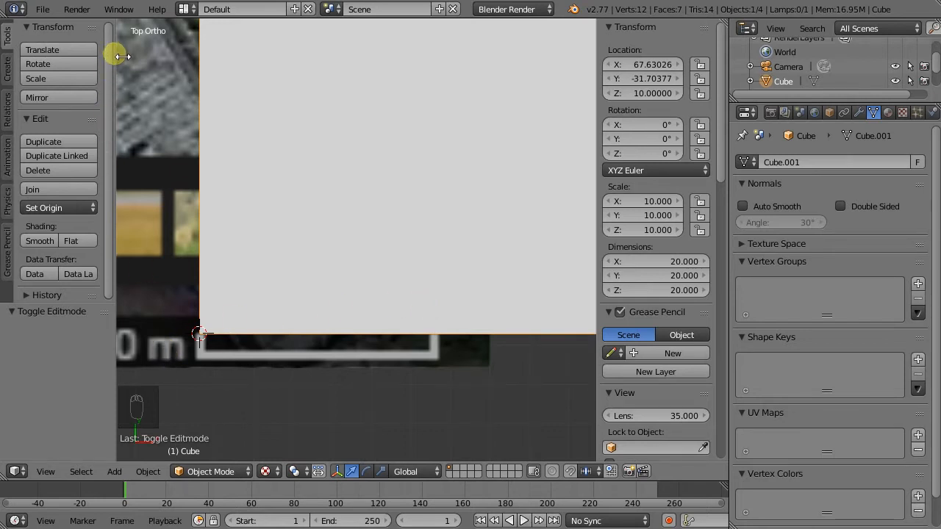
drag(122, 56, 30, 57)
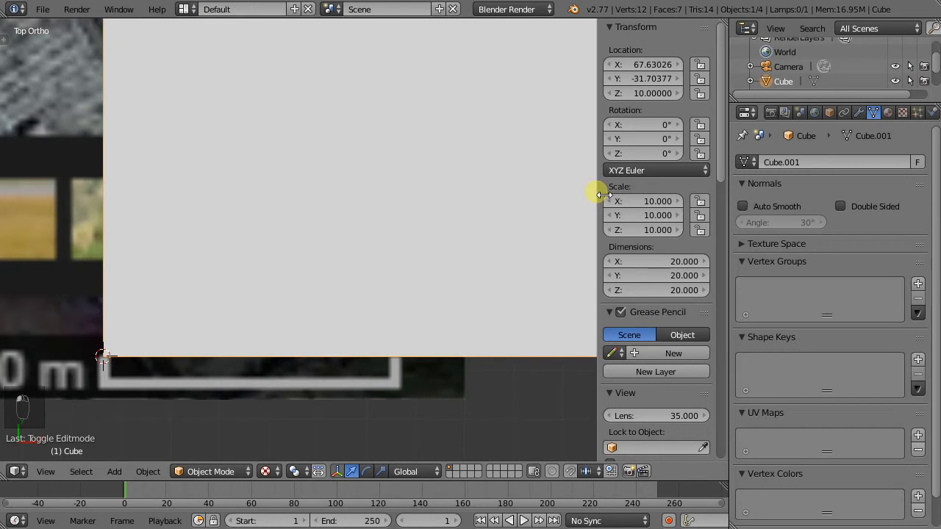
drag(601, 194, 811, 176)
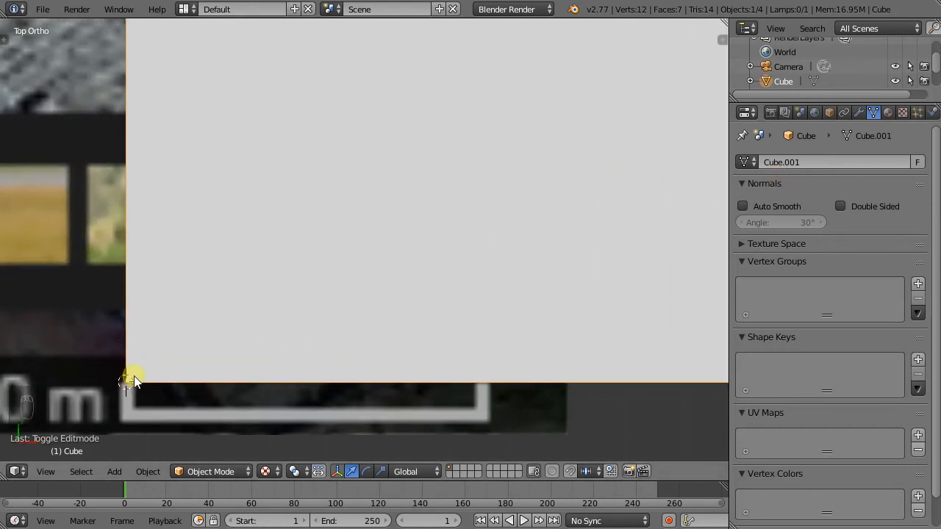
Select the satellite image plane and set the pivot point to the 3D Cursor.
right_click(74, 401)
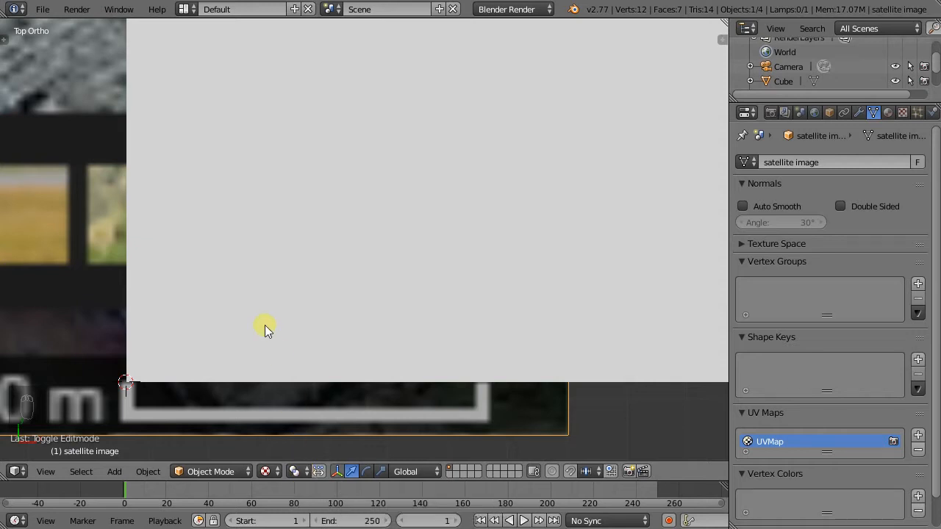
scroll(265, 323, down, 5)
shift+middle_drag(162, 301, 406, 345)
scroll(255, 257, down, 1)
scroll(255, 256, down, 6)
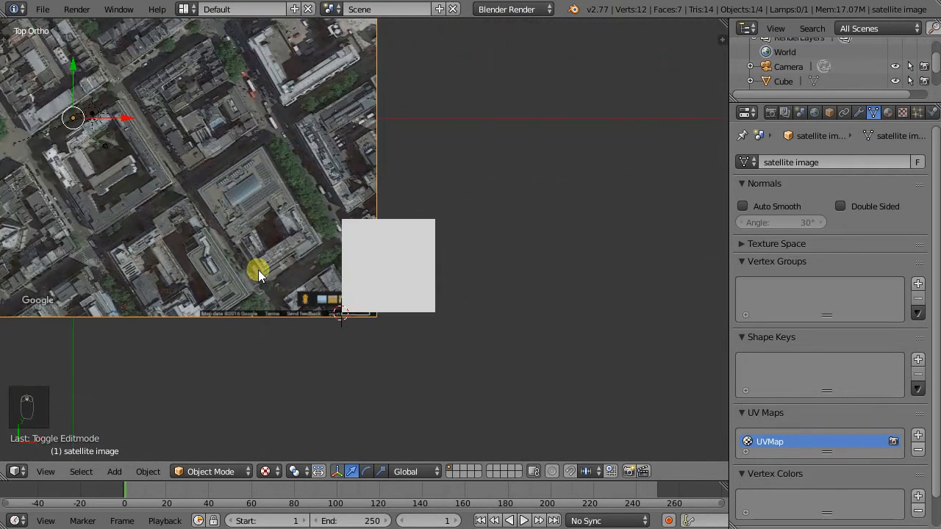
scroll(171, 192, up, 2)
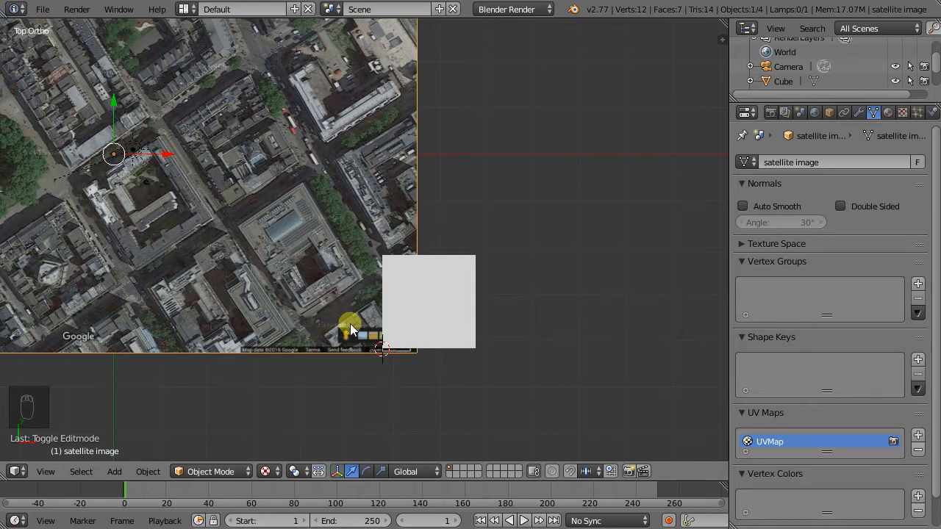
click(297, 471)
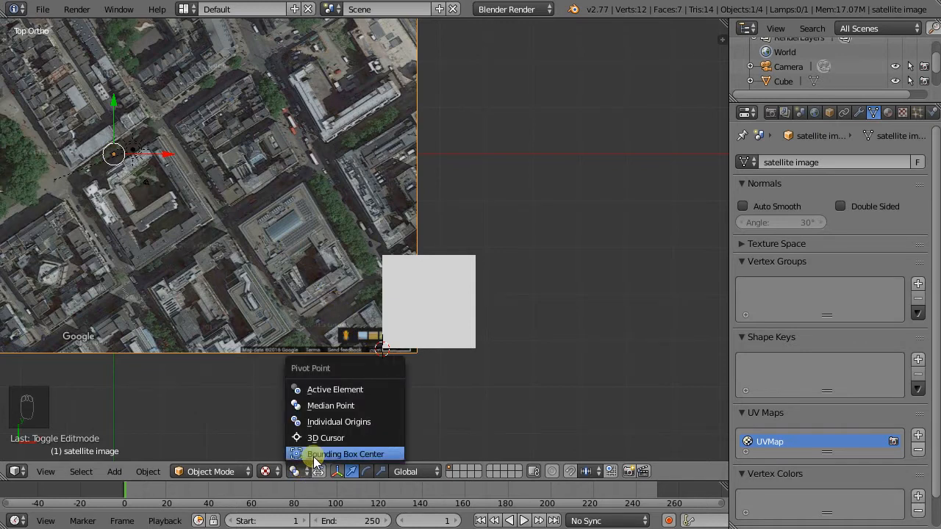
click(336, 440)
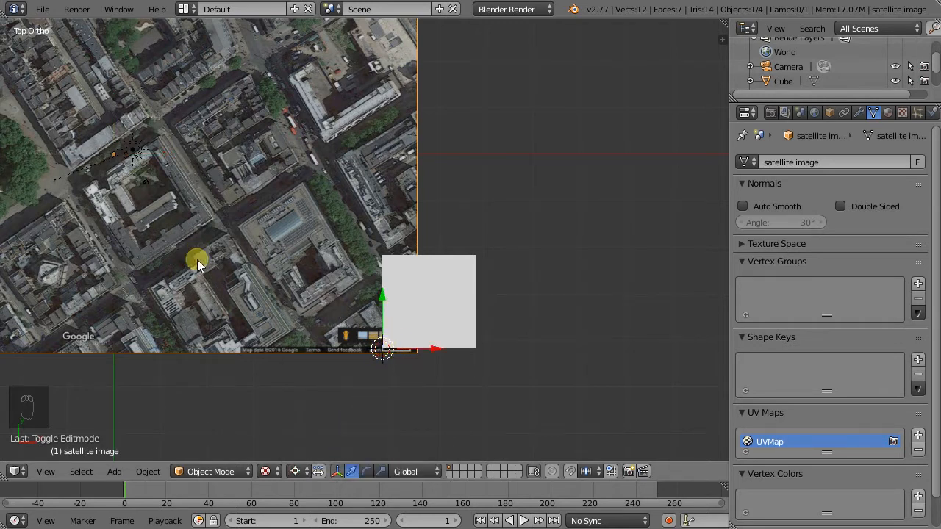
key(r)
right_click(348, 233)
key(s)
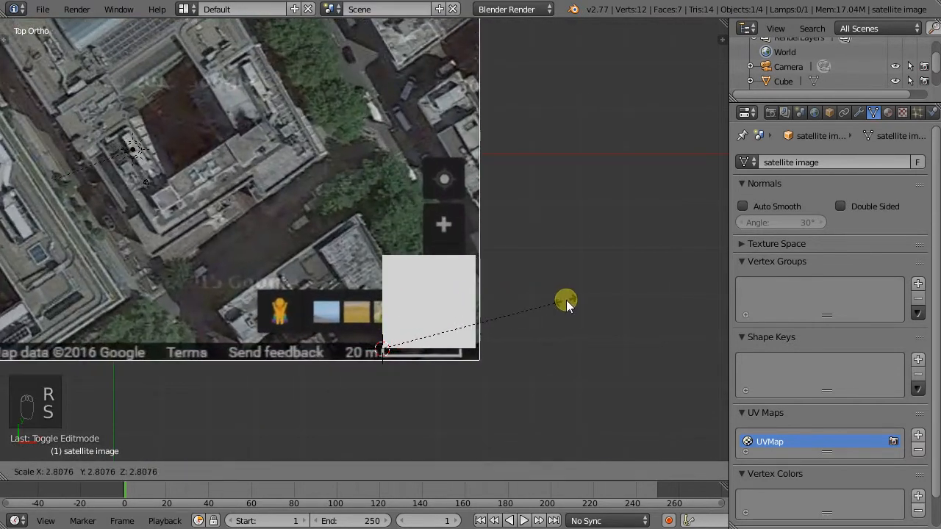
click(442, 324)
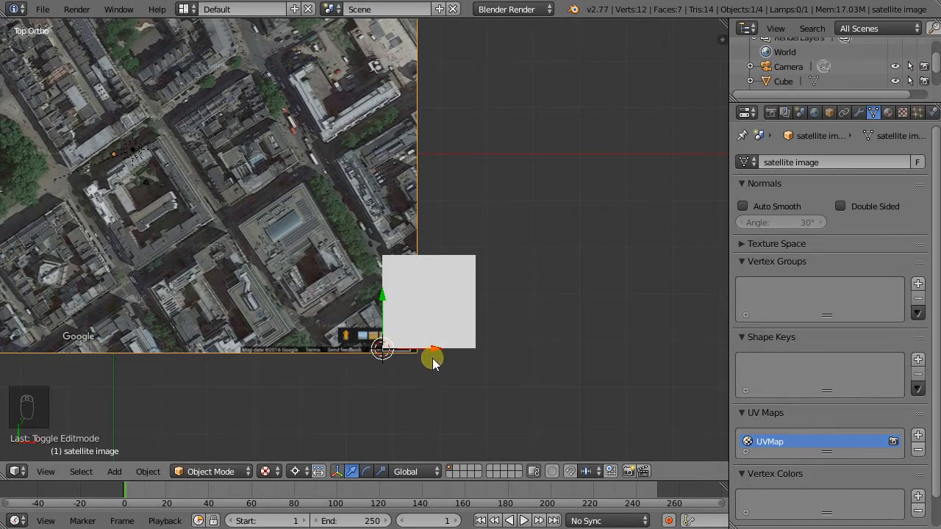
Scale the satellite image about the 3D cursor by about 3.3 until its 20 m scale bar matches the cube's width.
scroll(383, 346, up, 8)
scroll(290, 335, down, 2)
shift+middle_drag(338, 346, 137, 353)
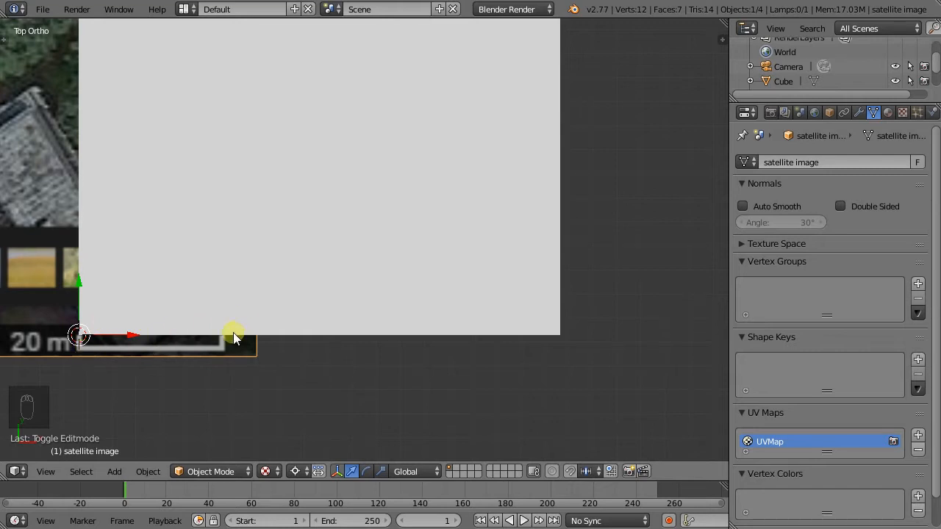
click(303, 474)
click(311, 439)
key(s)
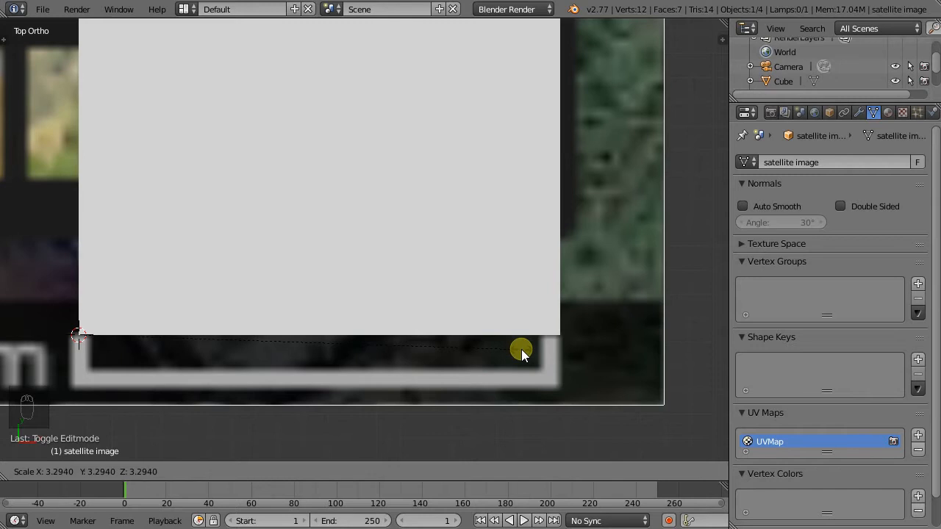
click(526, 350)
Select the reference cube at the scale bar and delete it.
scroll(442, 302, down, 8)
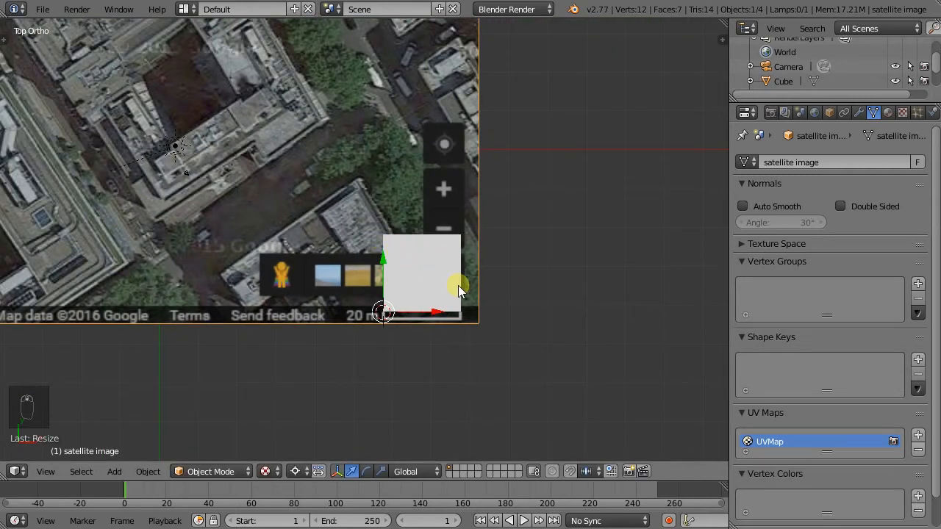
right_click(427, 271)
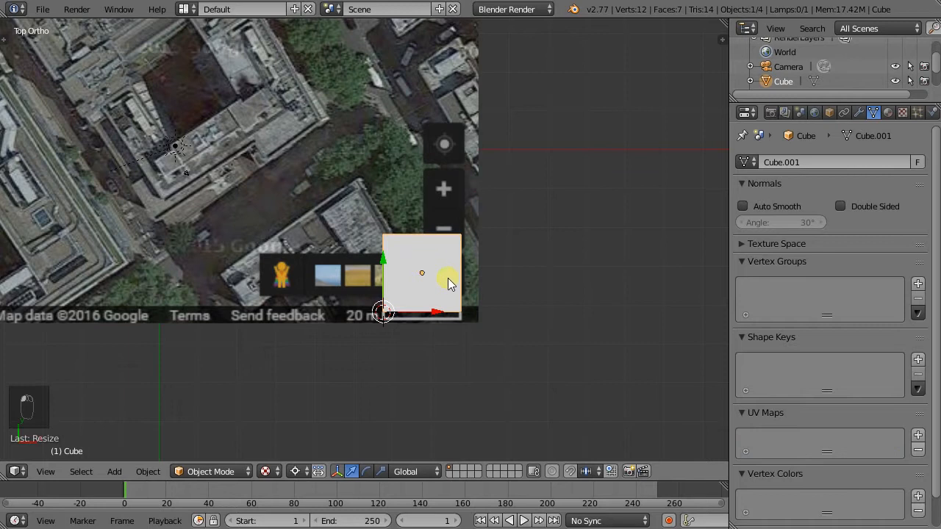
scroll(448, 278, down, 2)
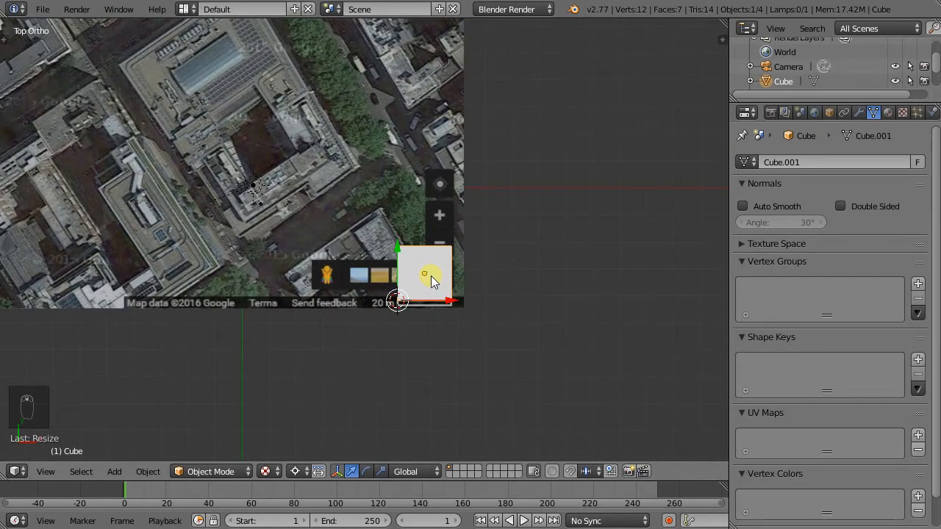
key(x)
click(440, 280)
Move the satellite image about 215 units along X and about -120 units along Y, bringing the tree-filled square near the world origin.
scroll(446, 285, down, 7)
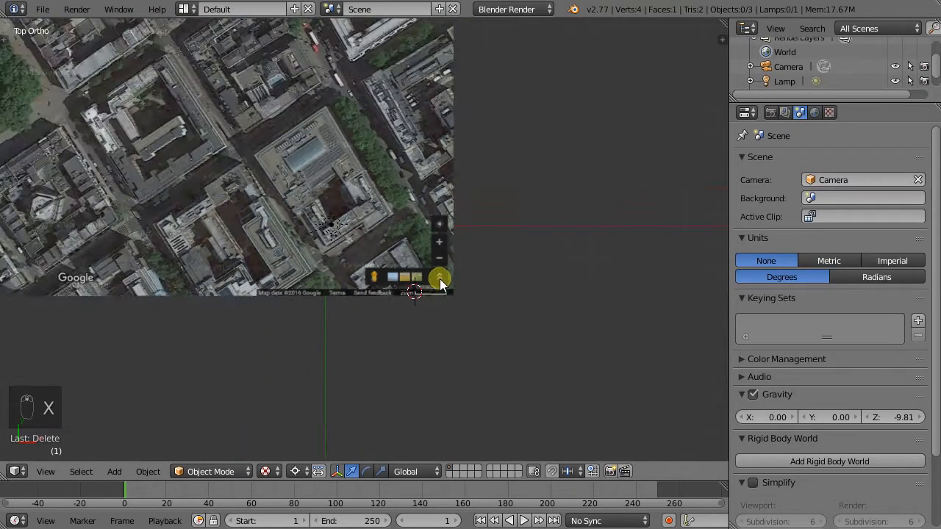
scroll(296, 216, up, 2)
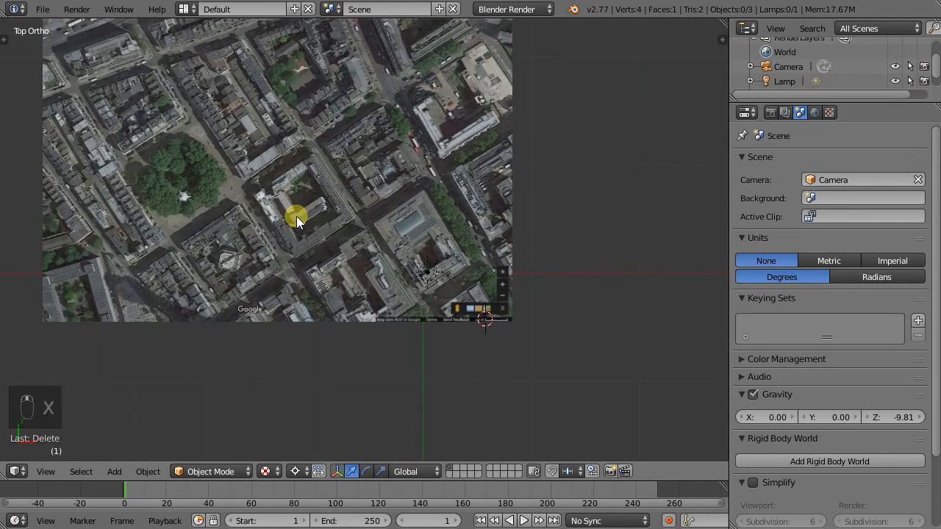
right_click(212, 161)
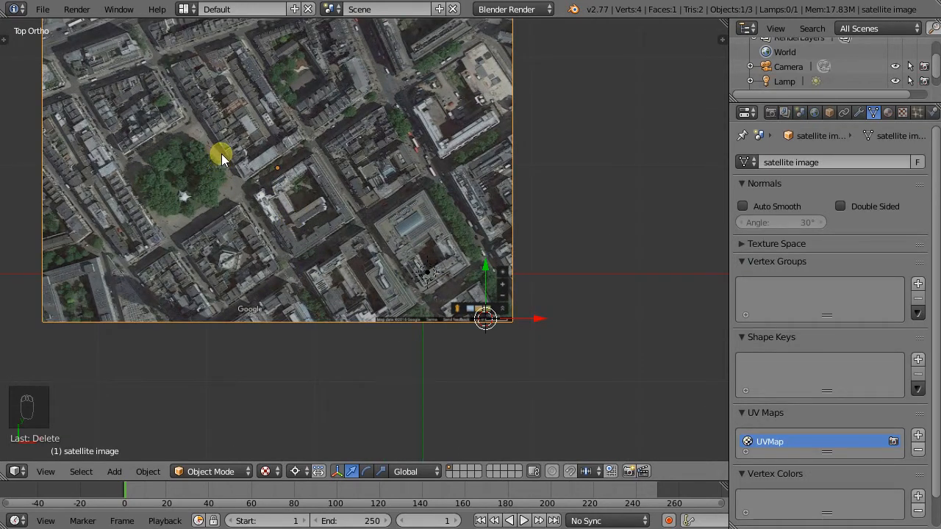
key(f)
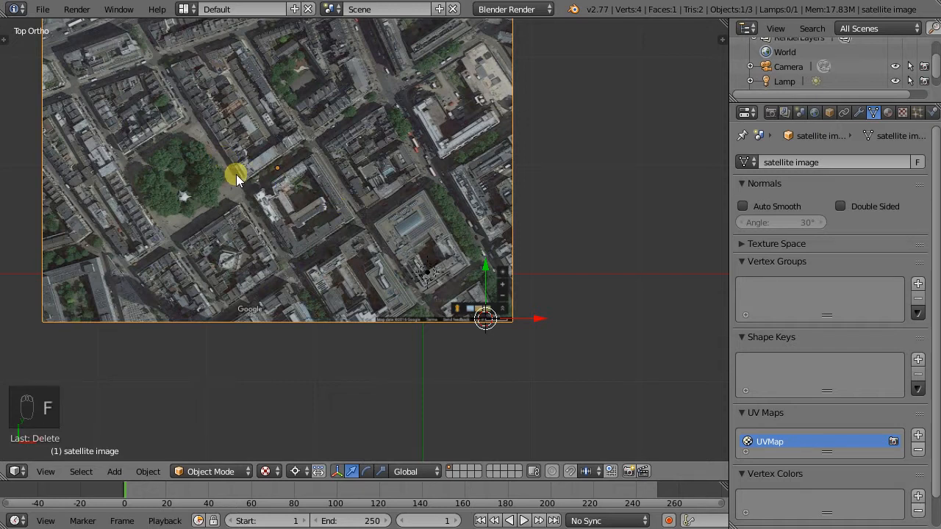
key(g)
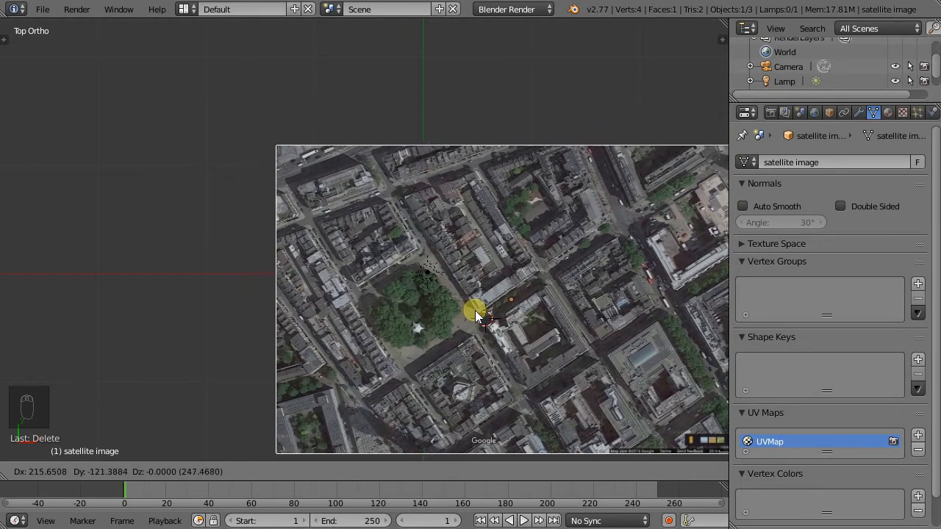
click(474, 314)
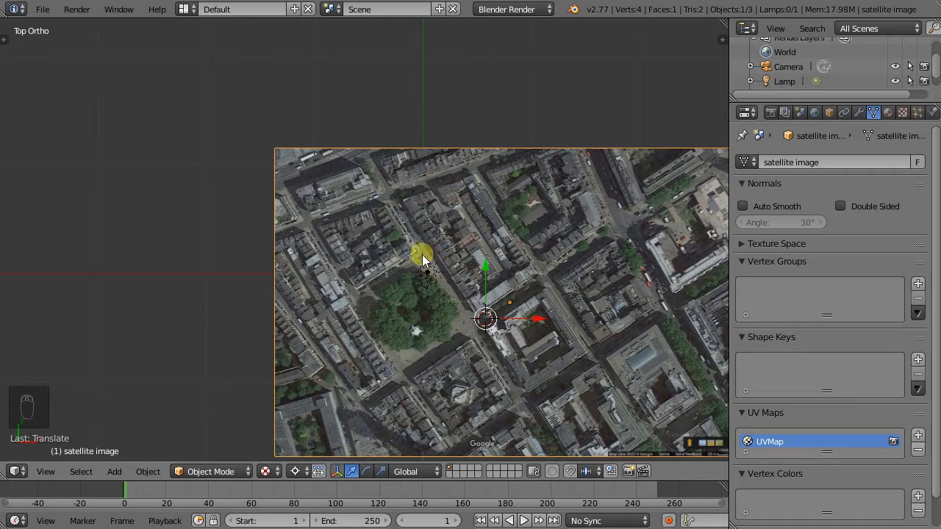
Select the sun lamp above the square and move it to layer 10.
scroll(434, 278, up, 5)
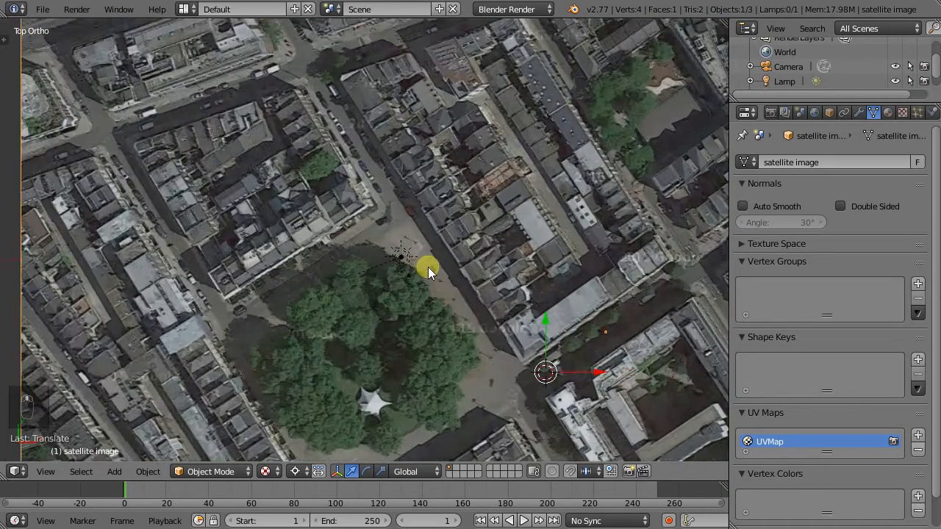
scroll(429, 270, up, 3)
right_click(394, 243)
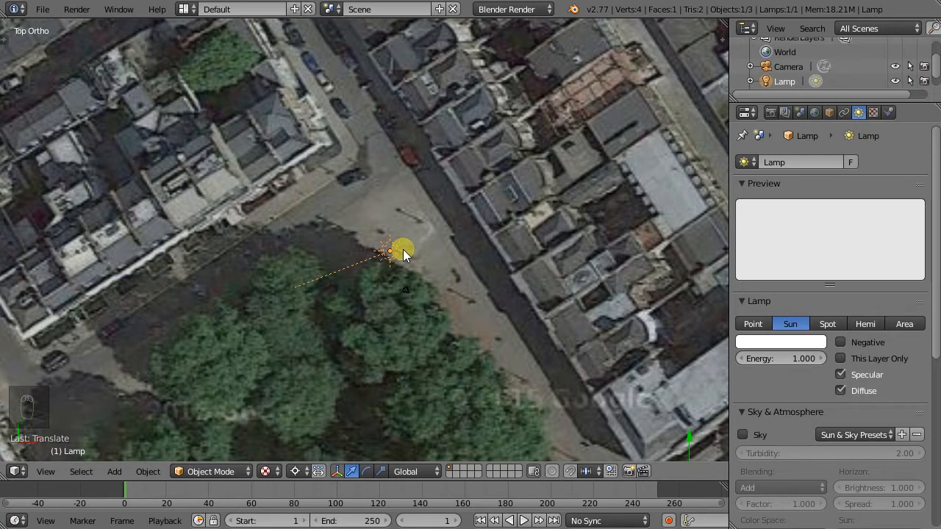
key(m)
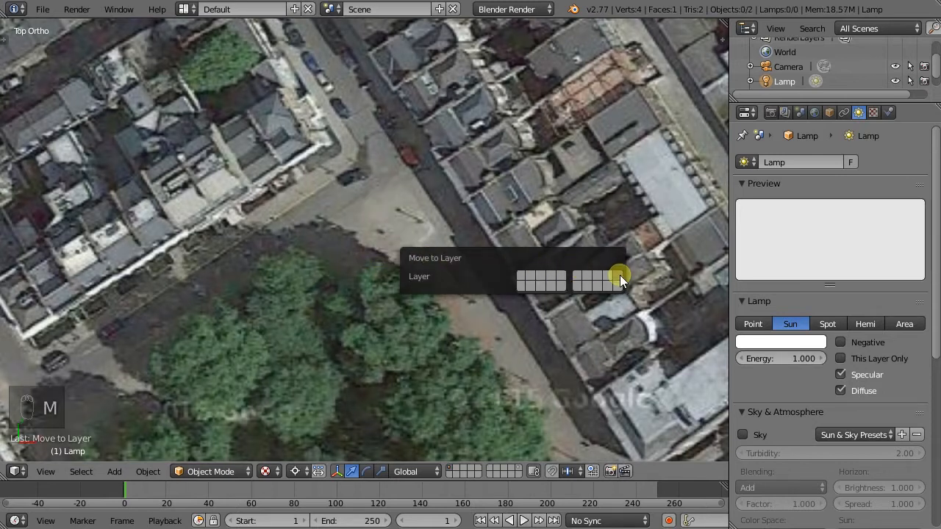
click(619, 276)
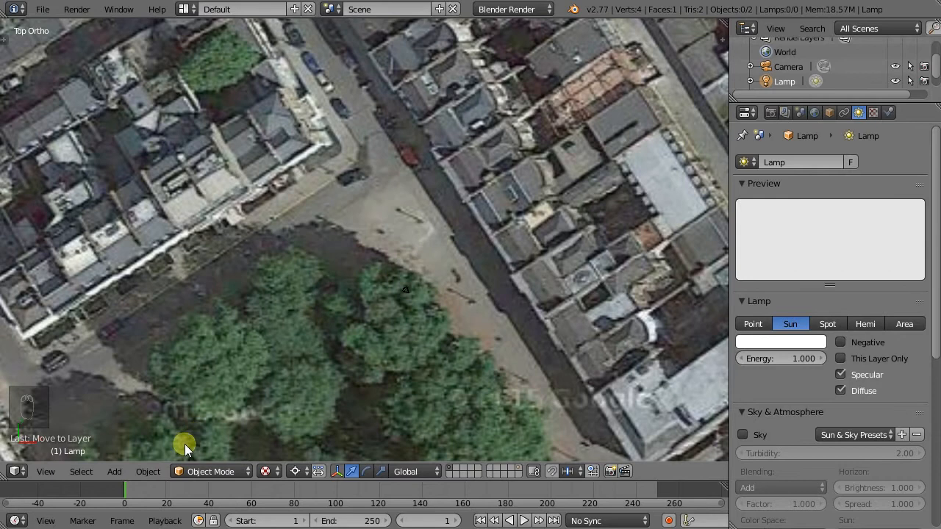
Add a plane mesh at the 3D cursor beside the tree-filled square.
scroll(307, 287, down, 4)
scroll(326, 312, up, 5)
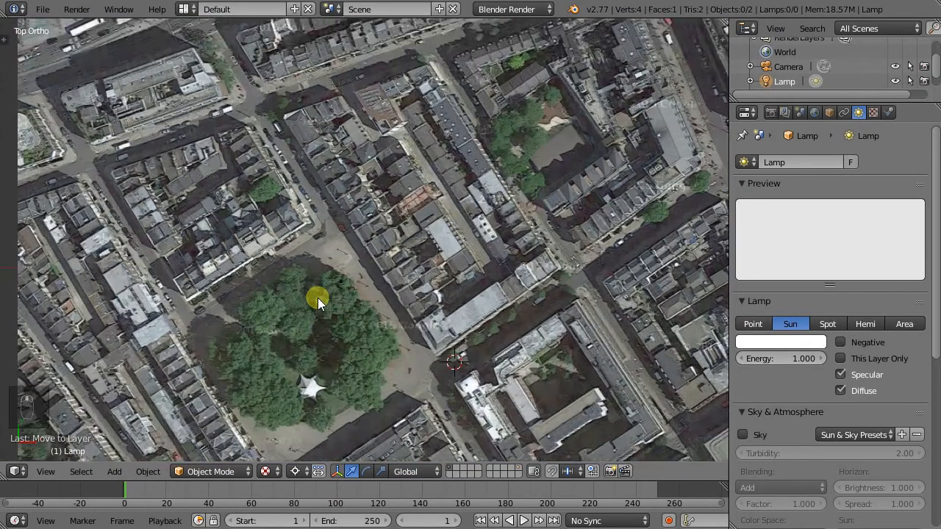
scroll(324, 250, down, 3)
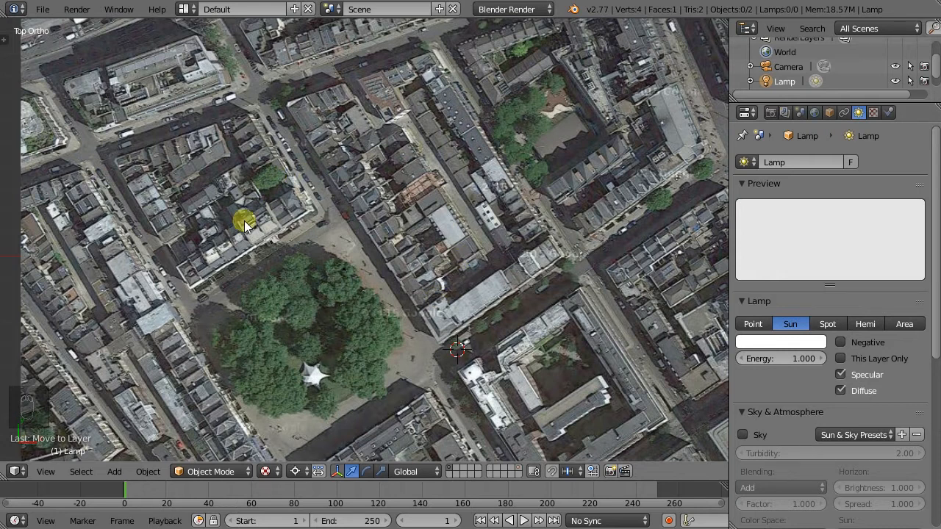
scroll(291, 195, down, 2)
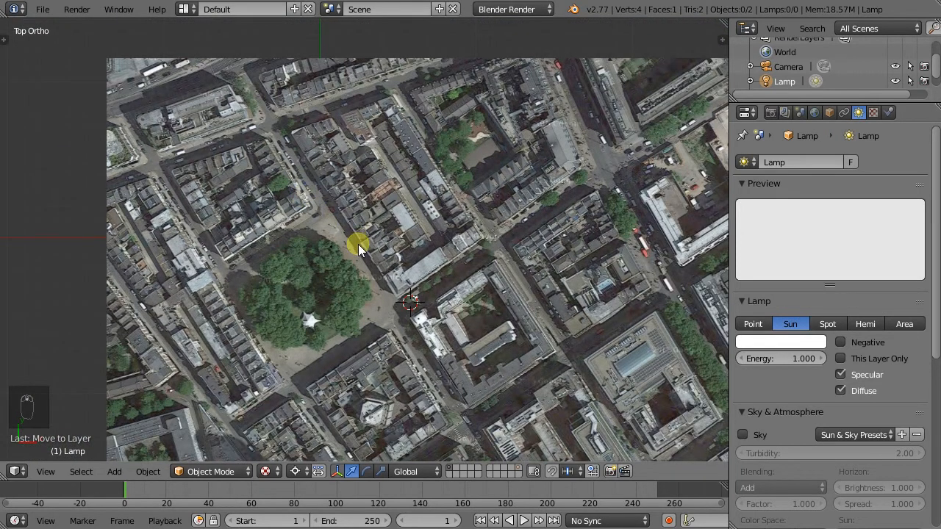
key(shift+a)
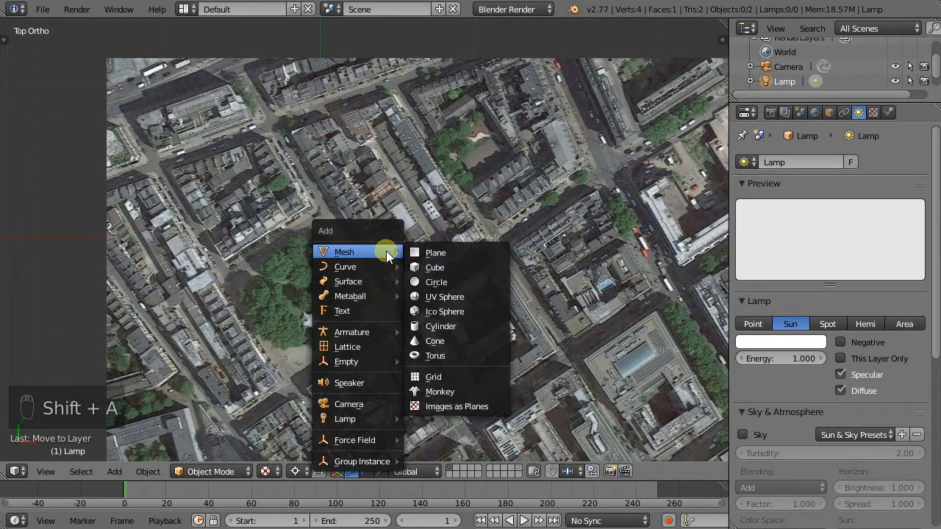
click(428, 255)
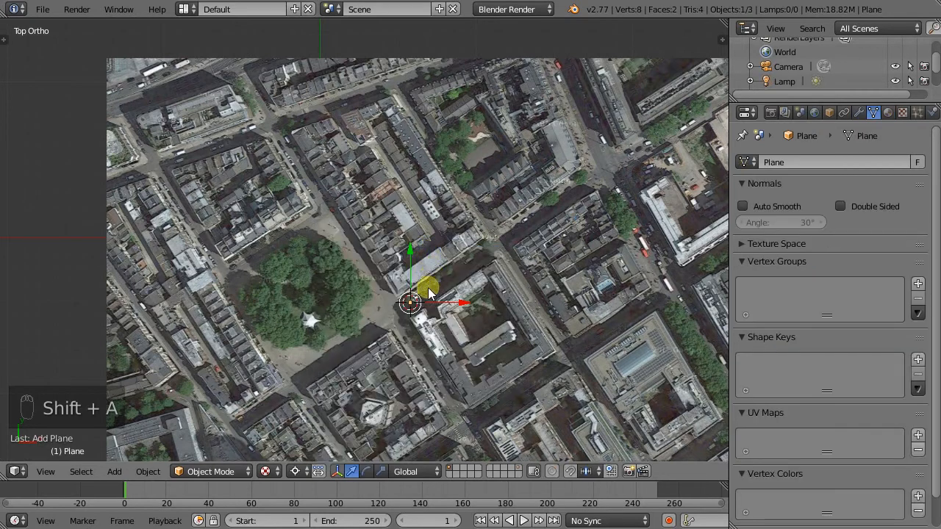
Scale the new plane up to about building-block size and move it onto the block up and to the right of the 3D cursor.
scroll(414, 301, up, 4)
scroll(389, 316, up, 2)
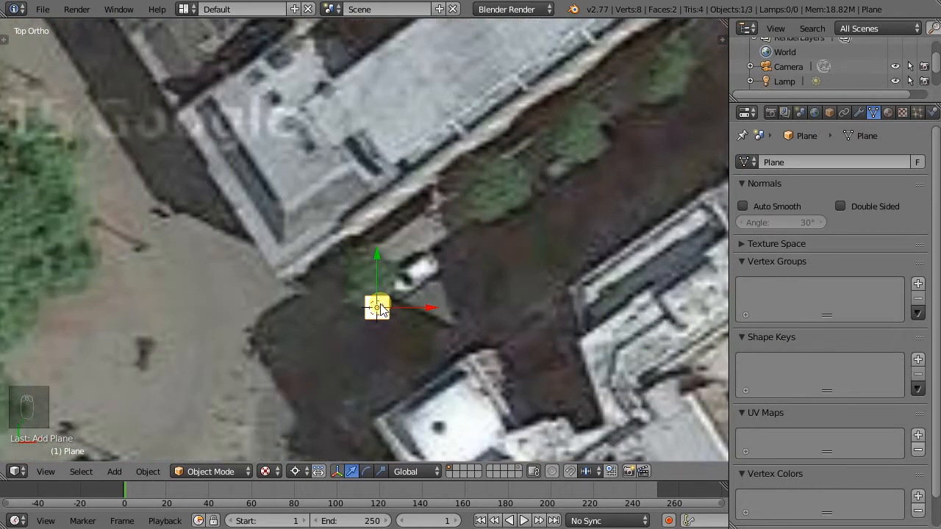
key(s)
click(463, 307)
scroll(381, 283, down, 5)
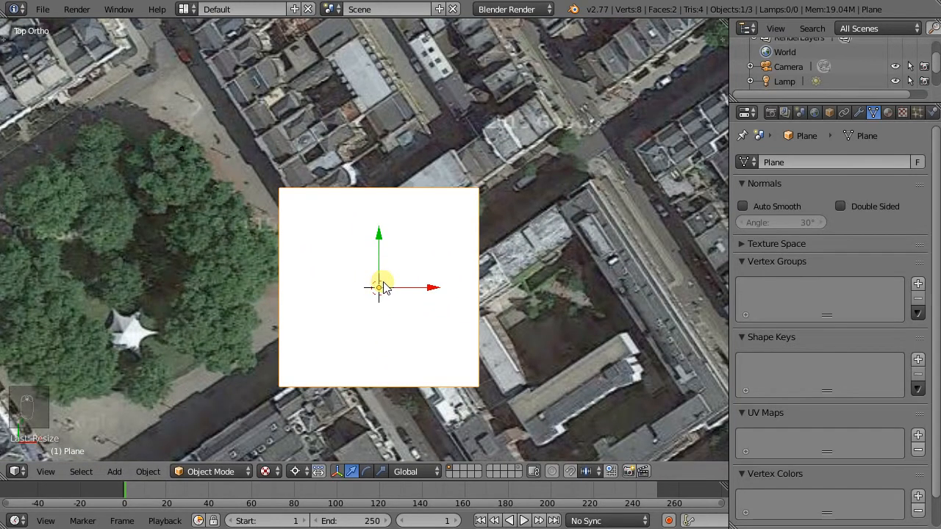
key(g)
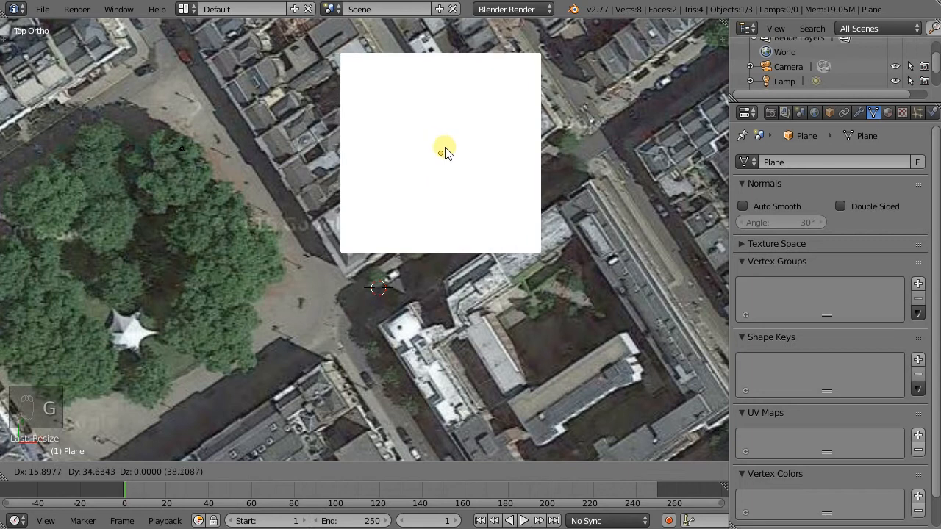
click(451, 174)
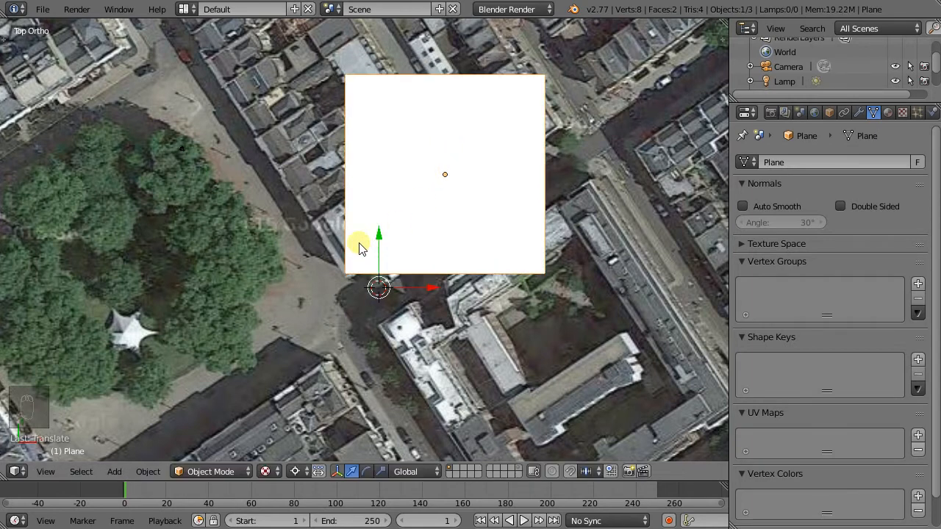
Examine how the plane lies on the satellite image from above and in a tilted perspective view.
scroll(246, 85, down, 5)
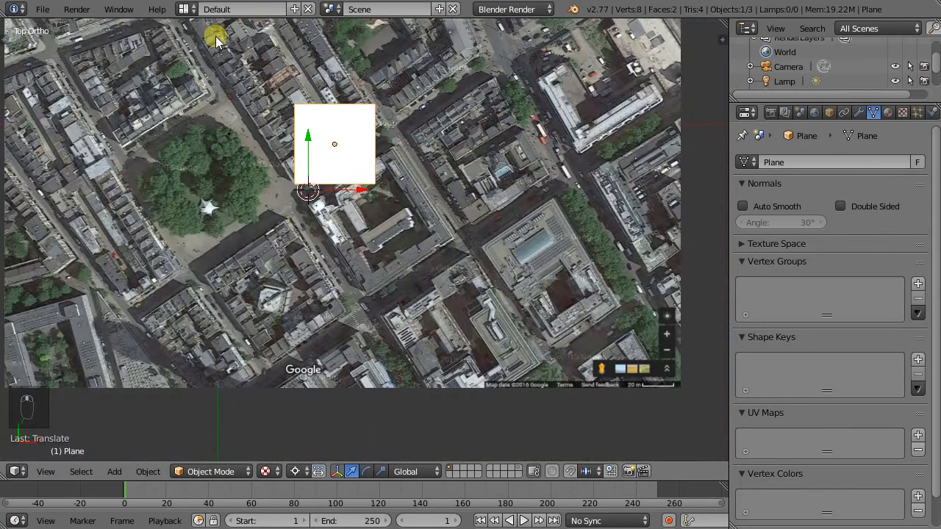
shift+middle_drag(256, 102, 277, 221)
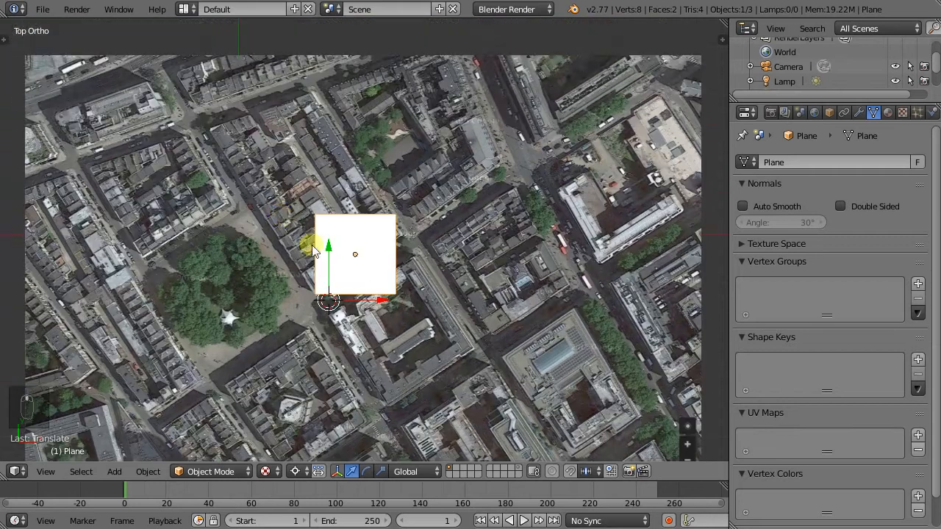
scroll(316, 272, up, 2)
scroll(317, 272, up, 1)
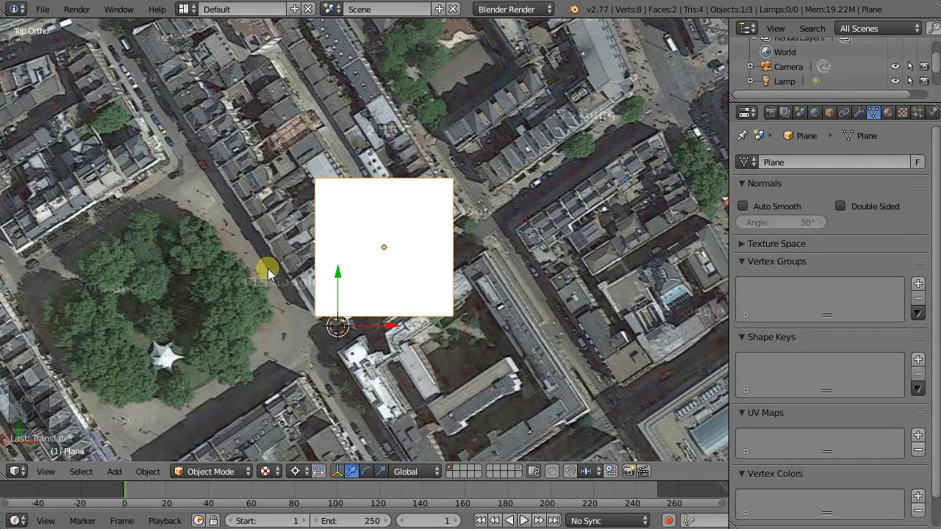
mouse_move(195, 132)
shift+middle_down()
mouse_move(206, 164)
mouse_move(187, 147)
shift+middle_up()
middle_drag(273, 284, 267, 209)
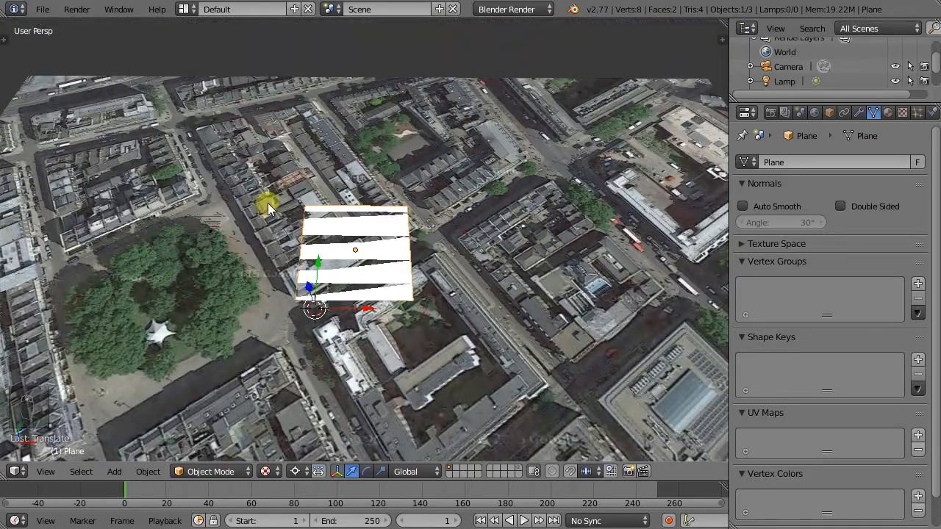
Show the plane from directly above and set the pivot point to Median Point.
key(ctrl+1)
scroll(314, 294, up, 4)
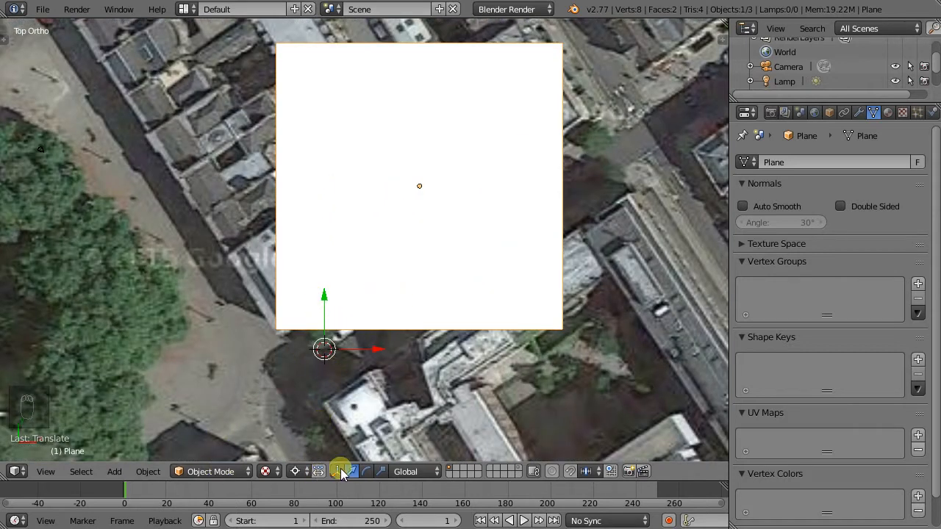
click(304, 471)
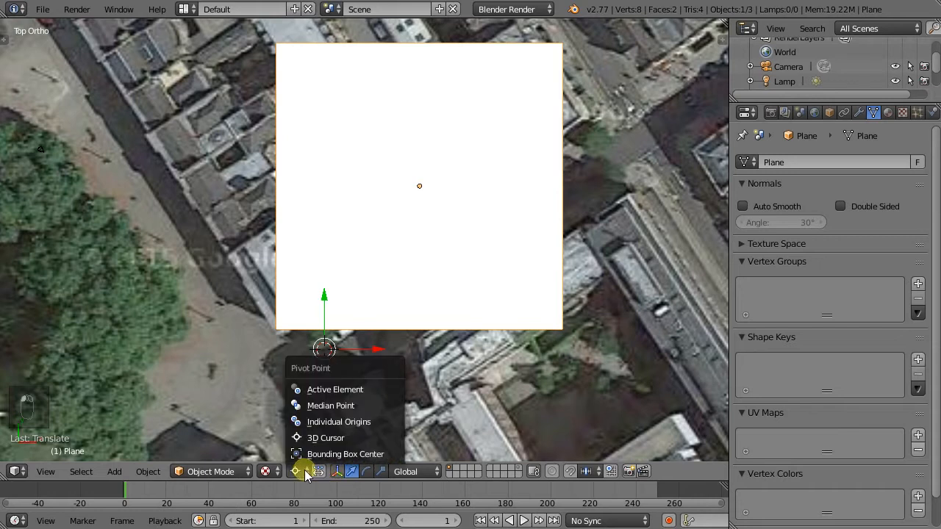
click(337, 406)
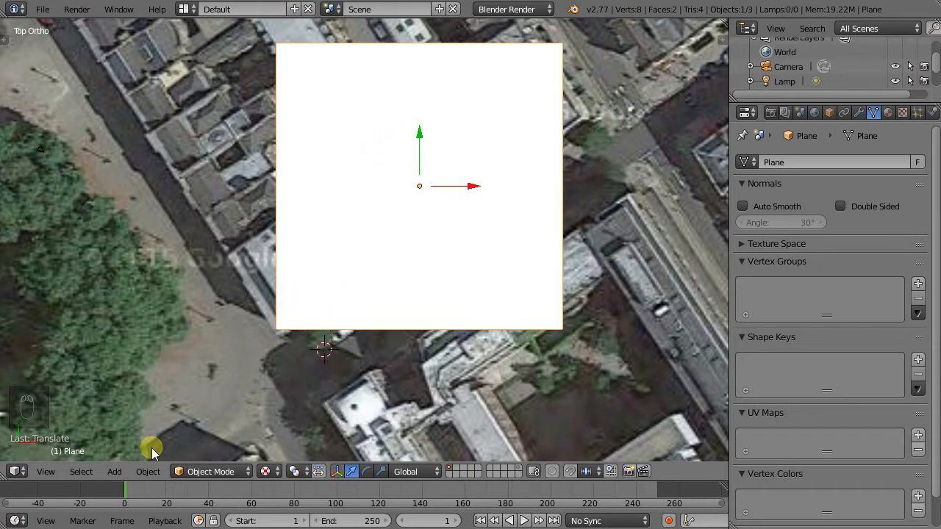
Rotate the plane parallel to the surrounding streets and move its lower corner onto the corner of the block beside the tree-filled square.
scroll(262, 294, down, 3)
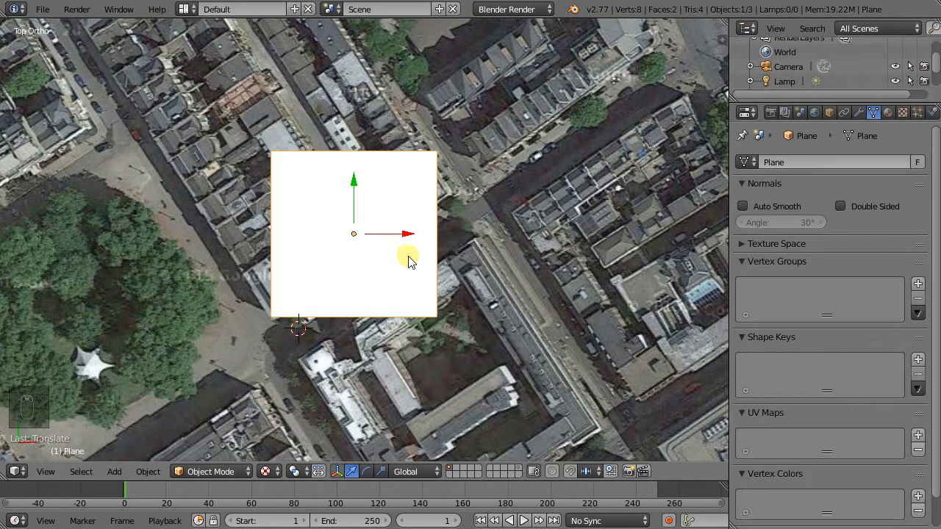
key(r)
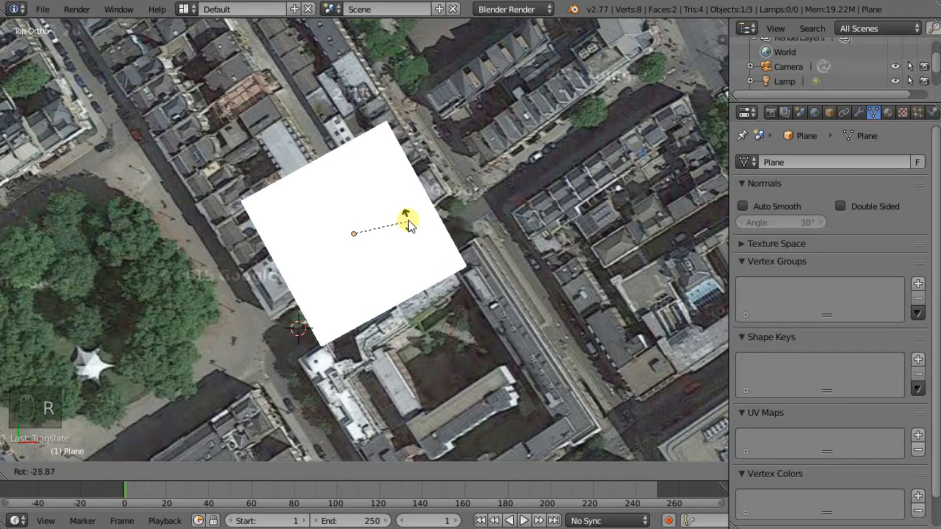
click(409, 225)
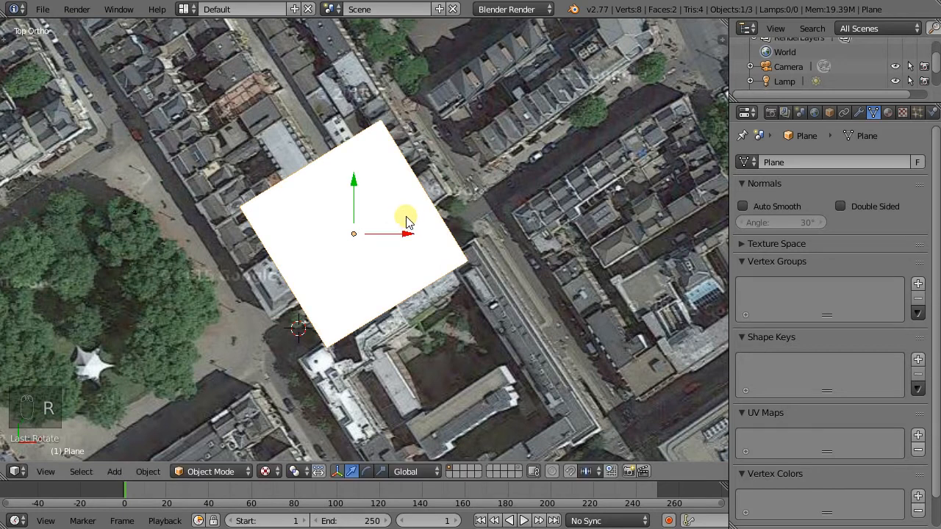
key(g)
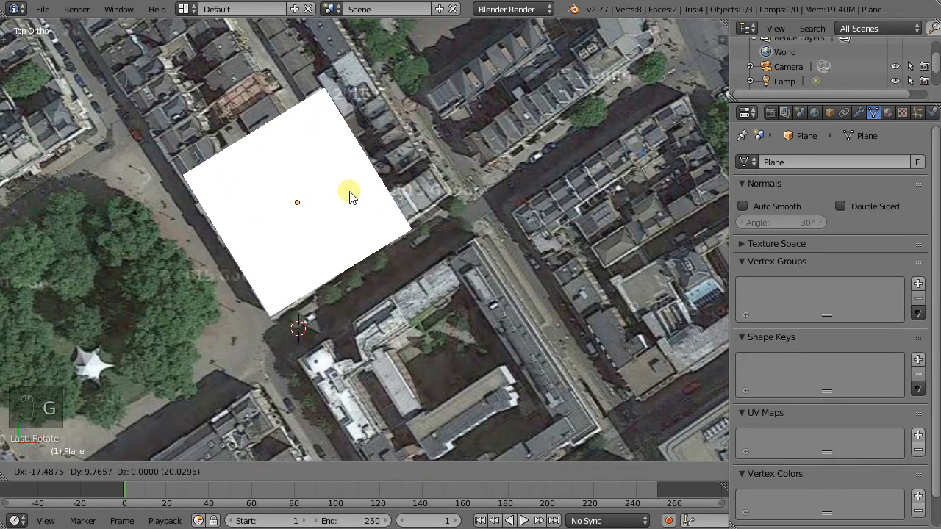
click(350, 195)
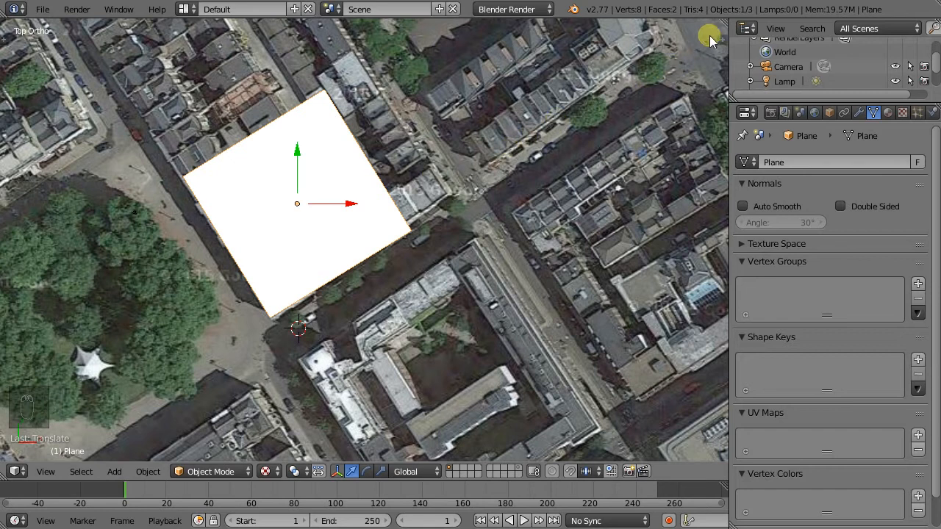
Set the plane's Z rotation to 32° and its Z location to 0.
key(n)
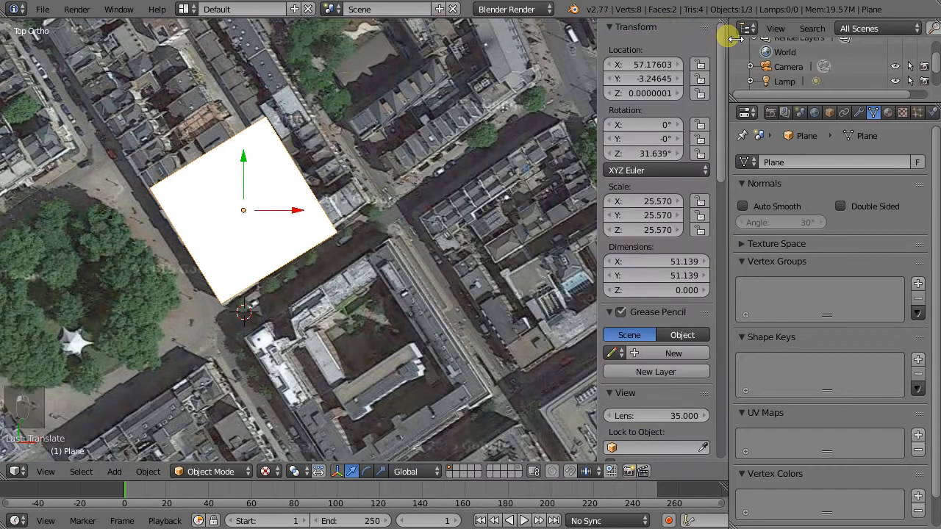
click(643, 153)
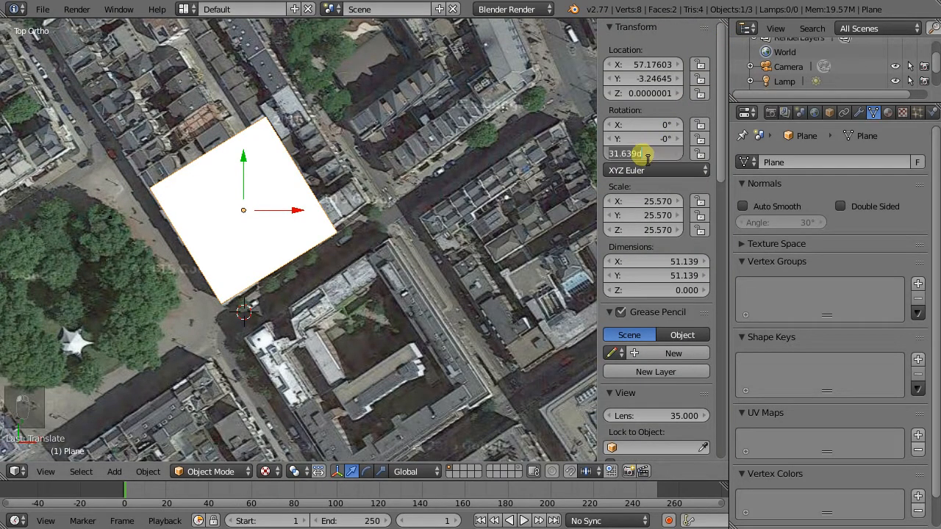
text(32)
key(Return)
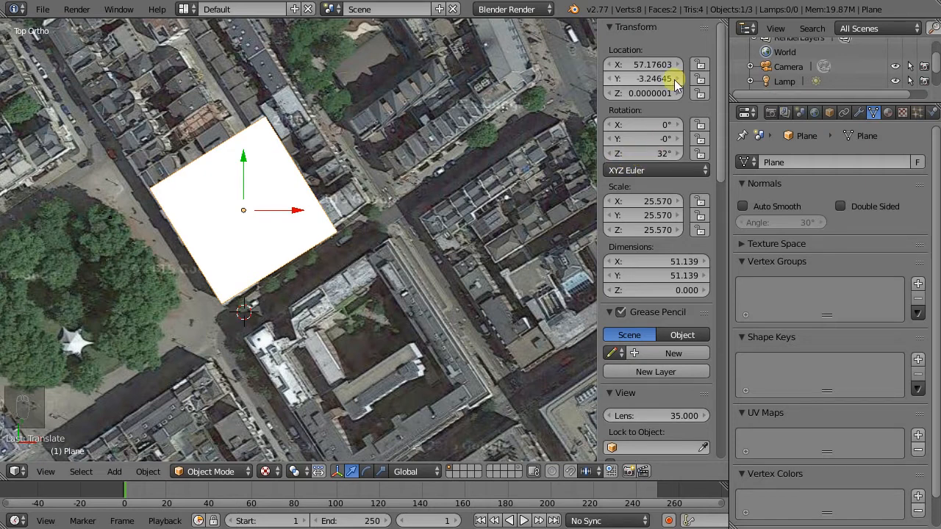
click(637, 95)
text(0)
key(Return)
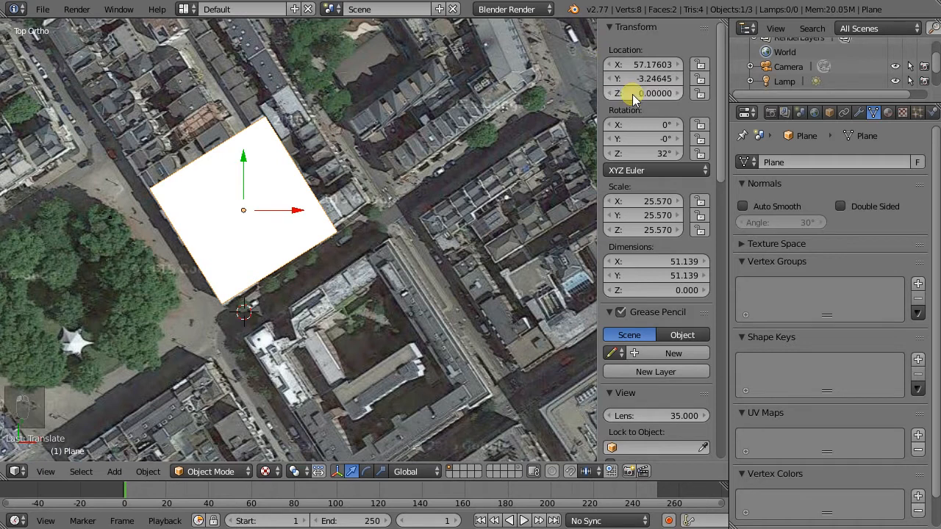
scroll(346, 261, down, 1)
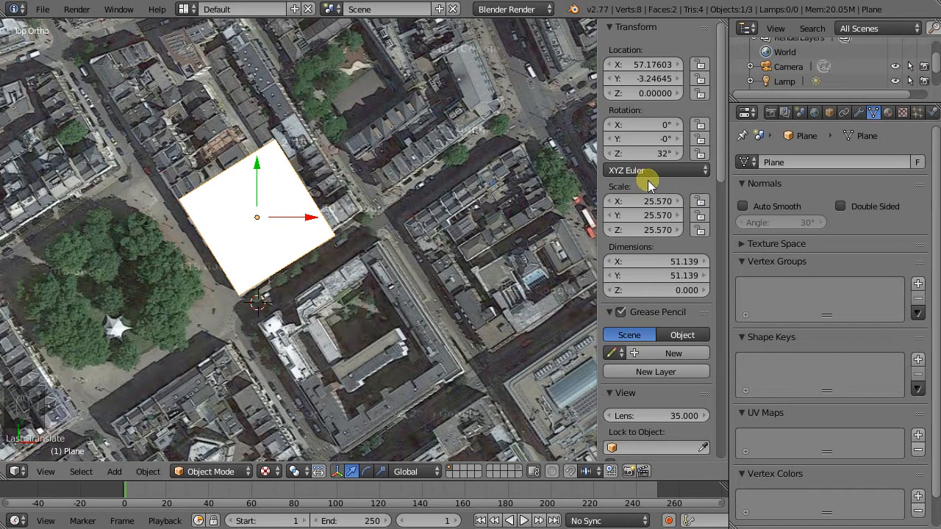
key(n)
key(n)
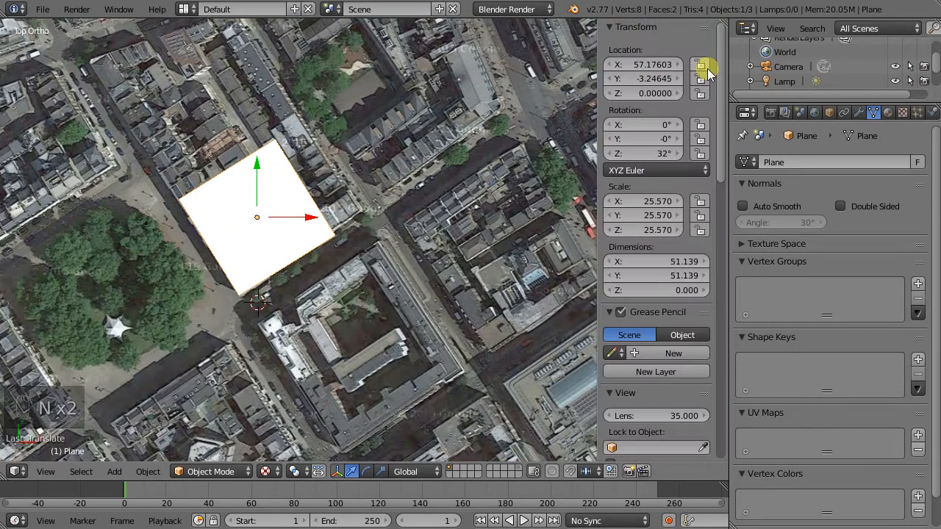
key(n)
key(n)
key(n)
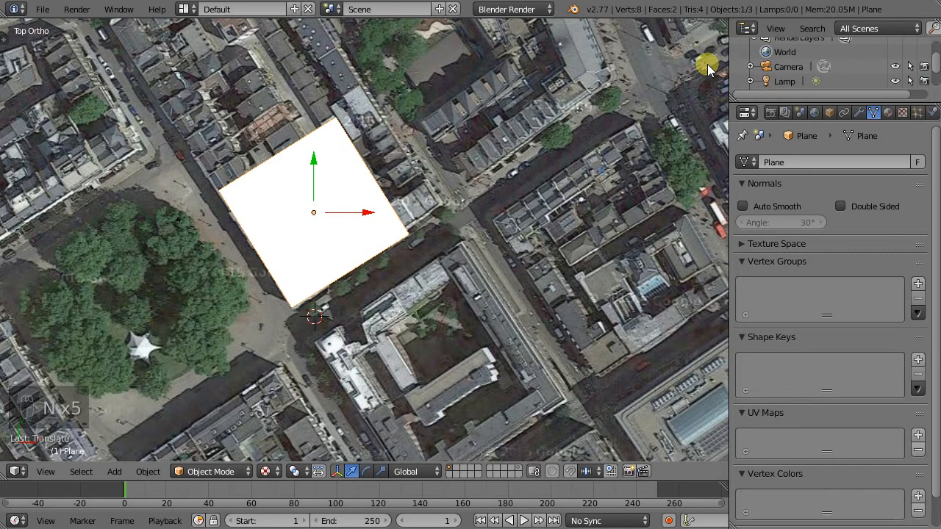
key(t)
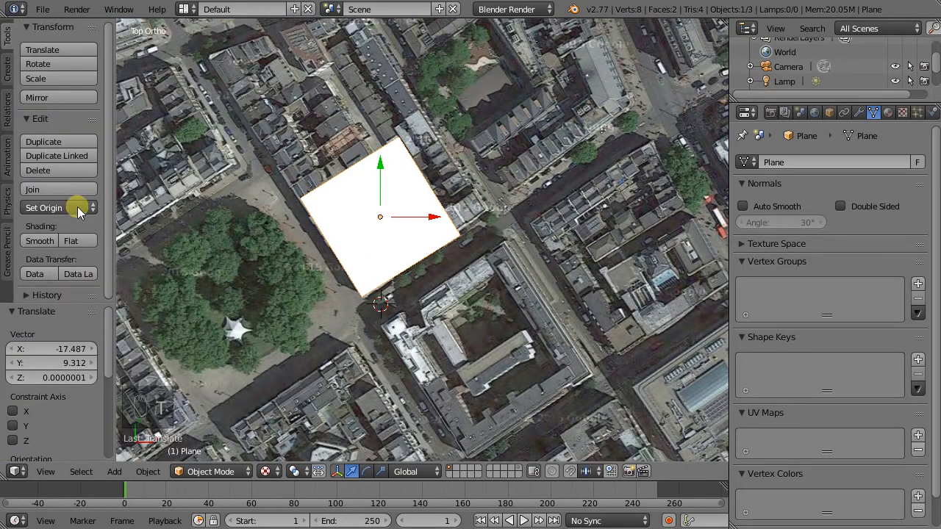
key(t)
key(t)
key(t)
key(t)
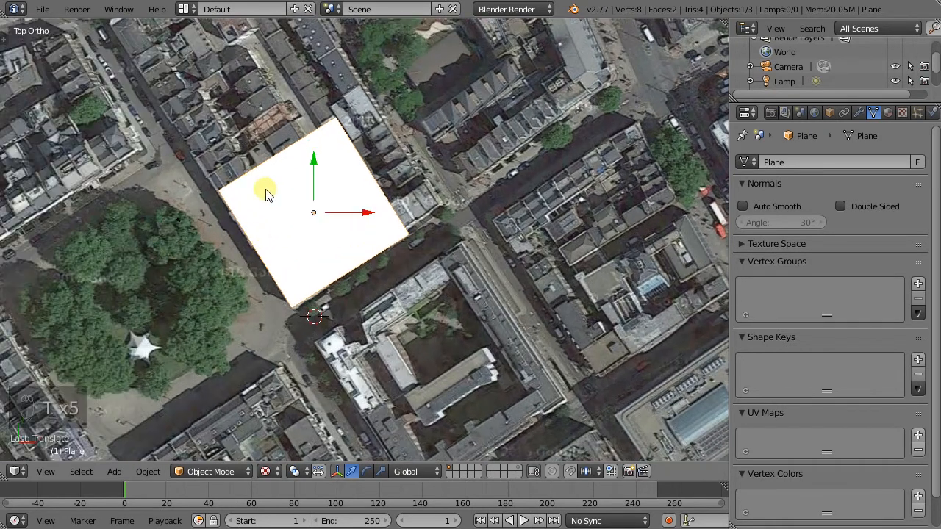
Switch the white plane from Object Mode to Edit Mode.
click(204, 457)
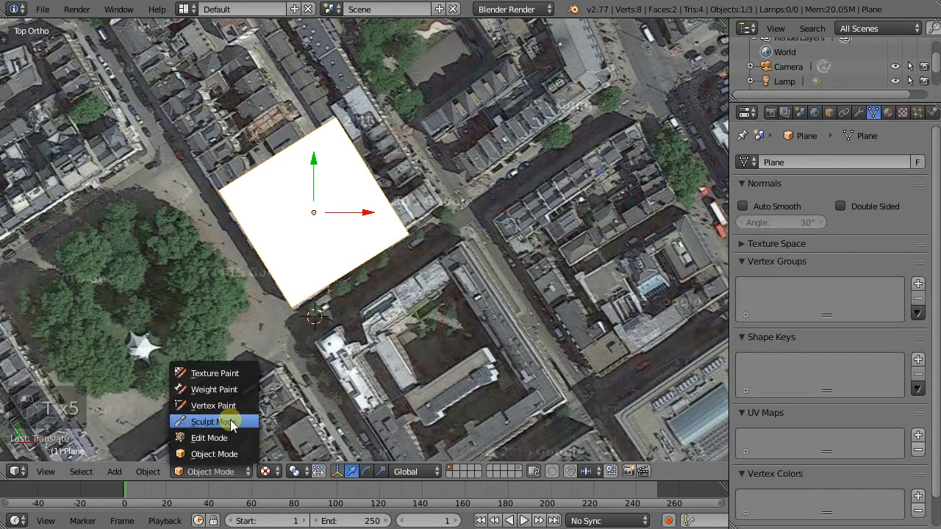
click(210, 453)
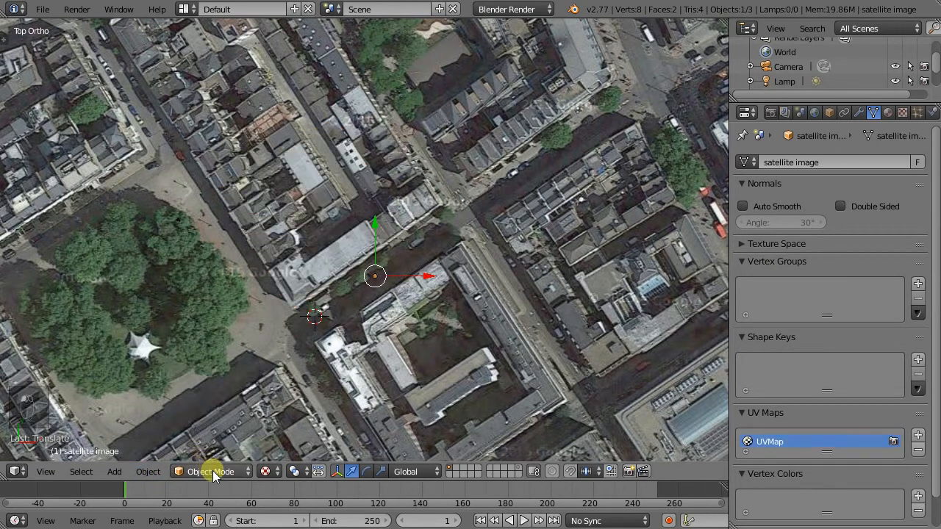
click(208, 470)
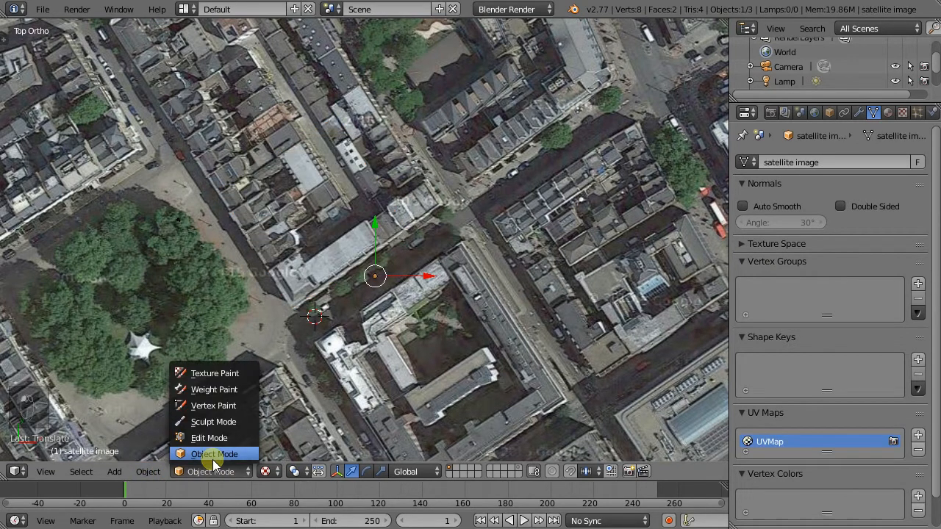
click(210, 453)
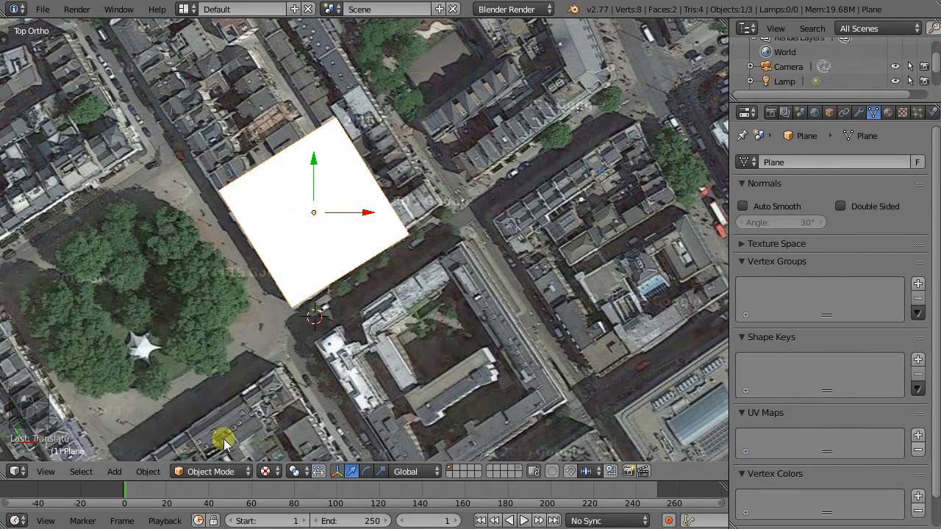
click(220, 472)
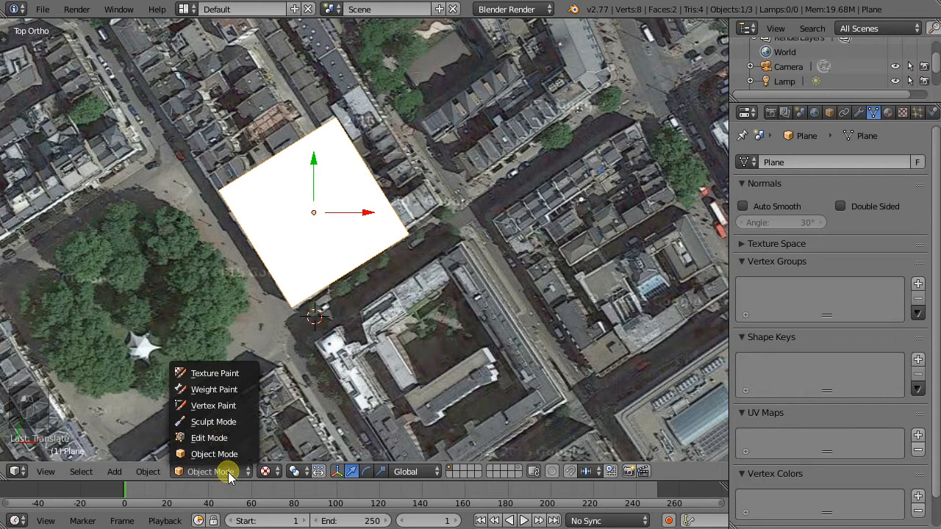
click(214, 438)
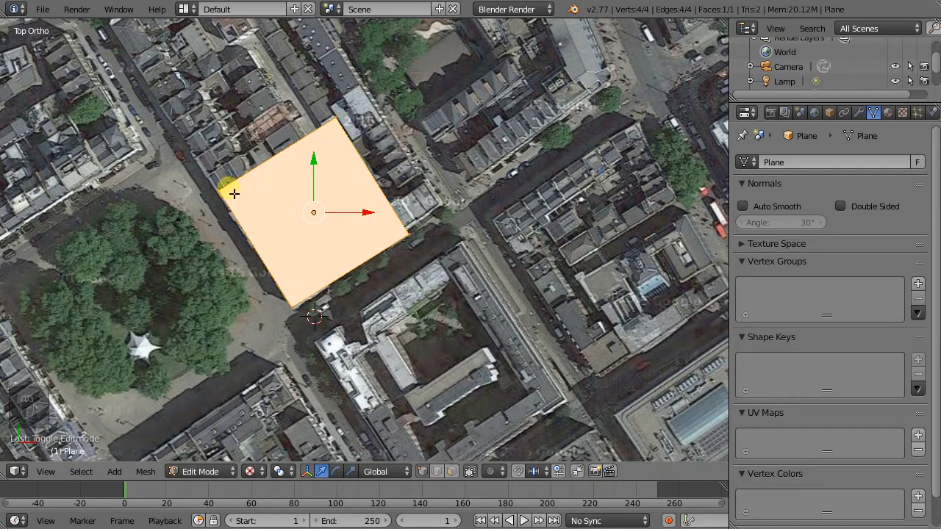
Select the plane's upper edge and set the transform orientation to Local.
click(252, 161)
scroll(282, 231, down, 3)
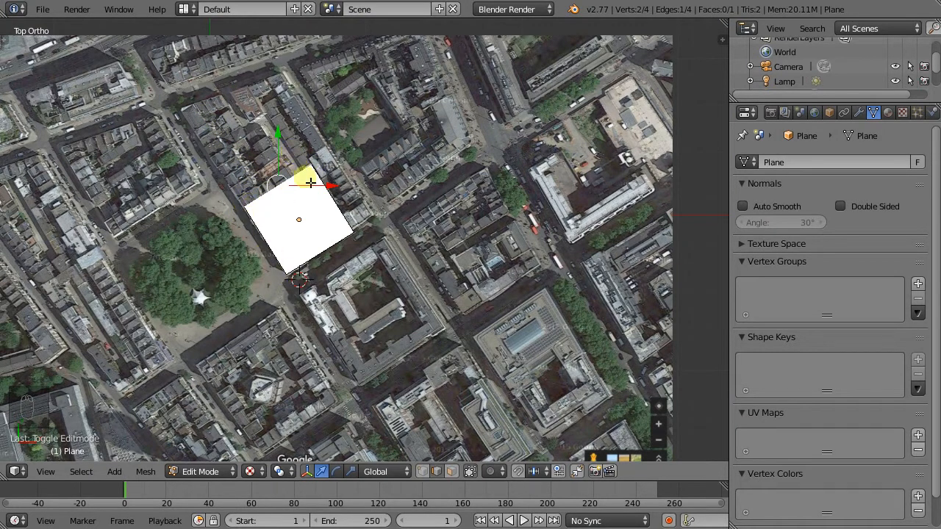
click(385, 472)
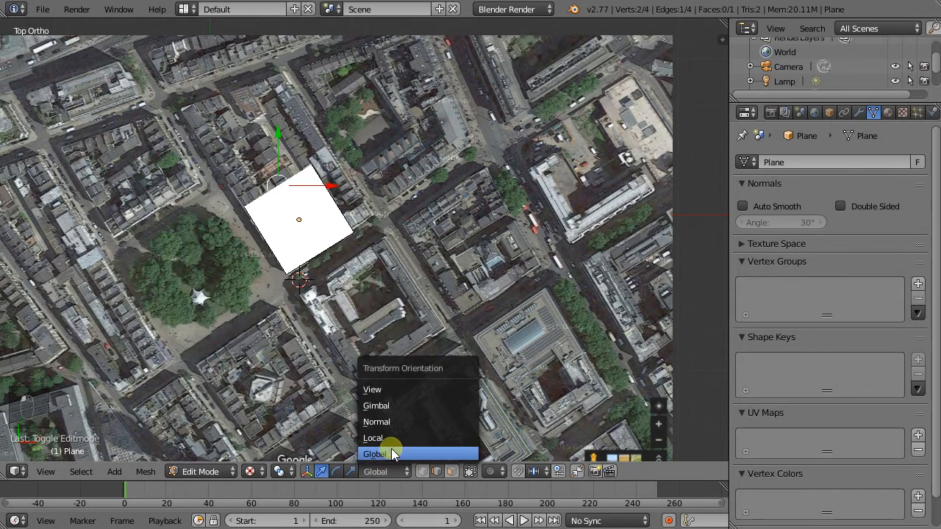
click(391, 450)
scroll(256, 133, up, 2)
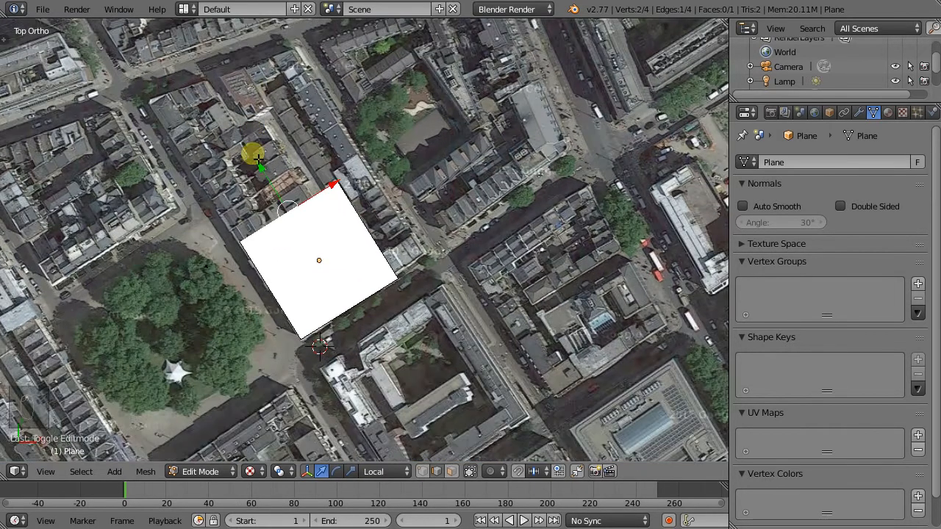
Stretch the plane over the whole block by moving its upper edge along local Y and its right-hand edge along local X.
drag(262, 169, 153, 37)
right_click(327, 189)
drag(346, 143, 384, 175)
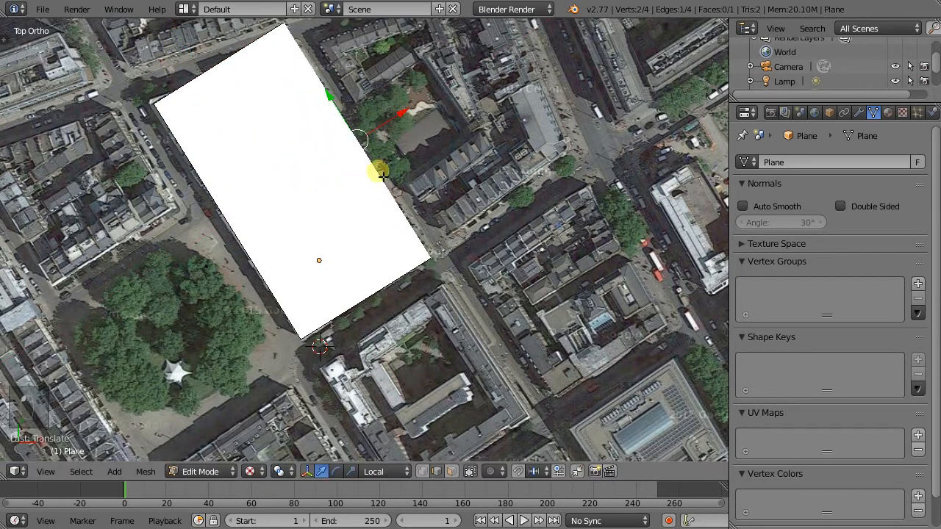
Select the plane's upper-right corner vertex and move it inward along local Y to follow the slanted street.
scroll(331, 303, down, 3)
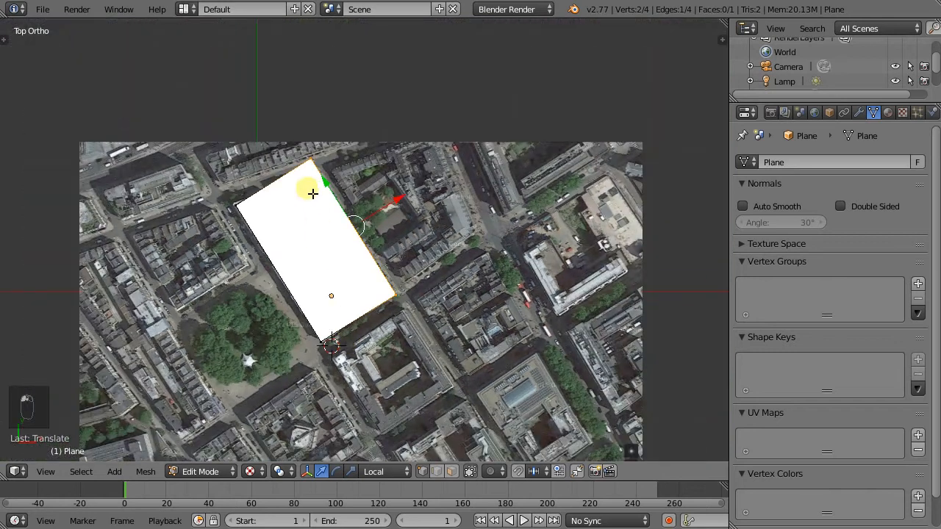
scroll(314, 198, up, 1)
right_click(317, 151)
mouse_move(286, 110)
mouse_down()
mouse_move(304, 135)
mouse_move(294, 126)
mouse_up()
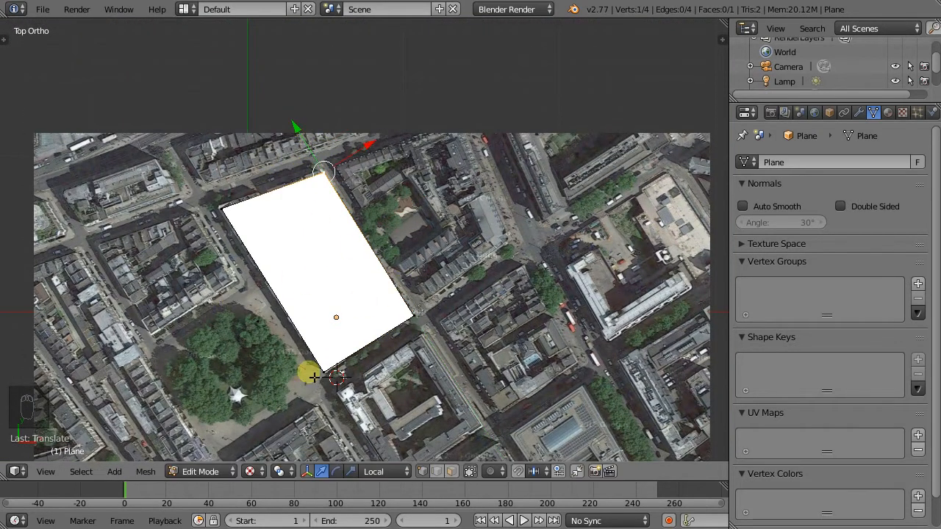
Duplicate the plane's lower edge and place the copy across the street along the upper side of the courtyard block.
scroll(312, 171, down, 3)
scroll(321, 309, up, 2)
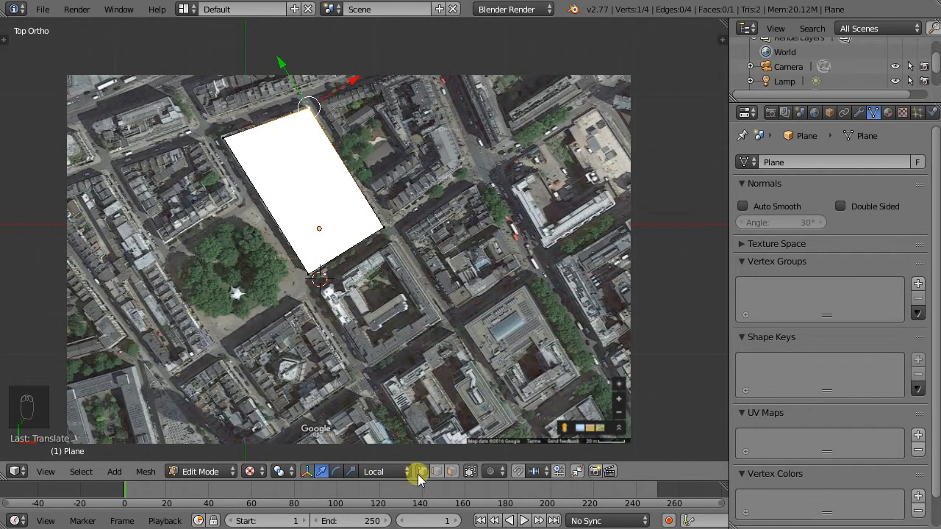
key(a)
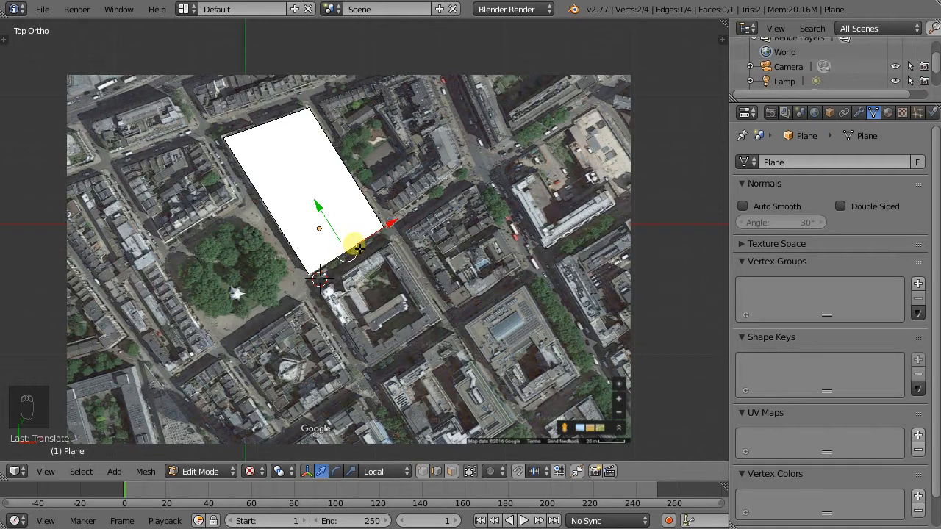
key(shift+d)
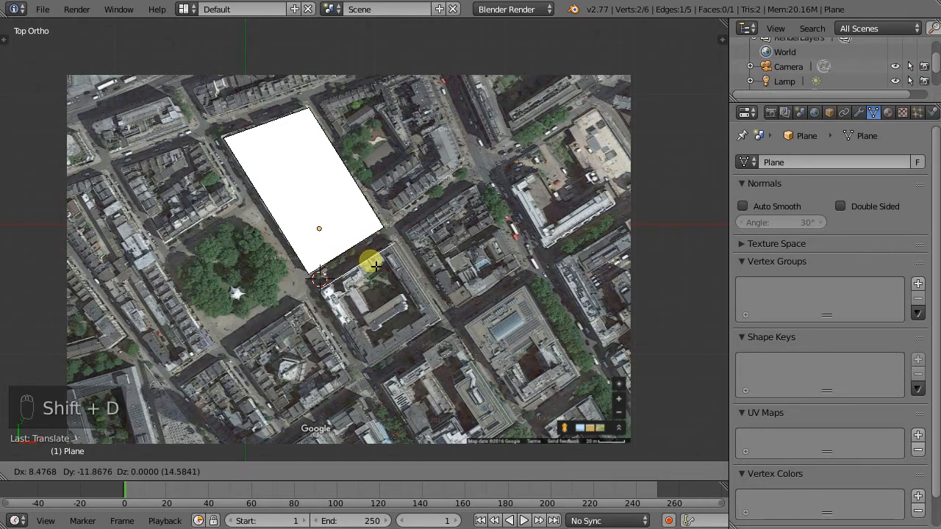
click(376, 267)
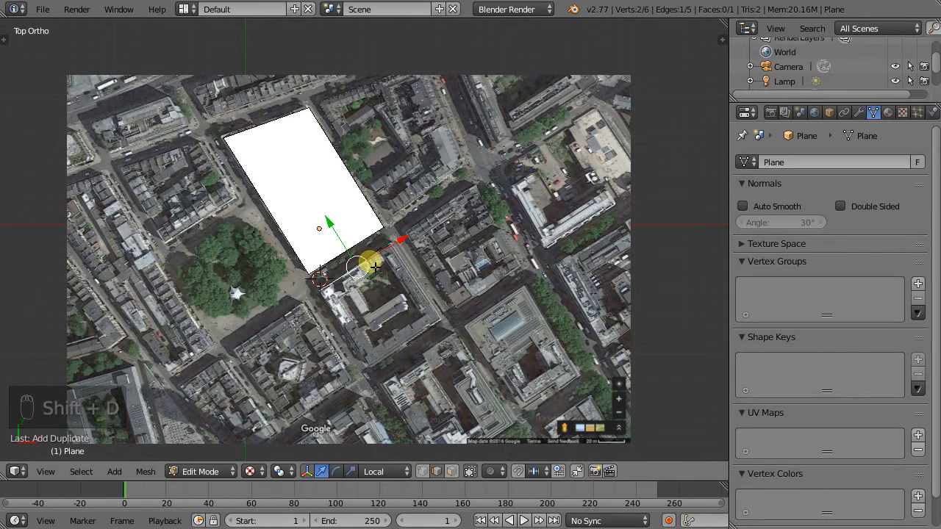
Extrude the duplicated edge along its normal until the new face covers the courtyard block.
key(e)
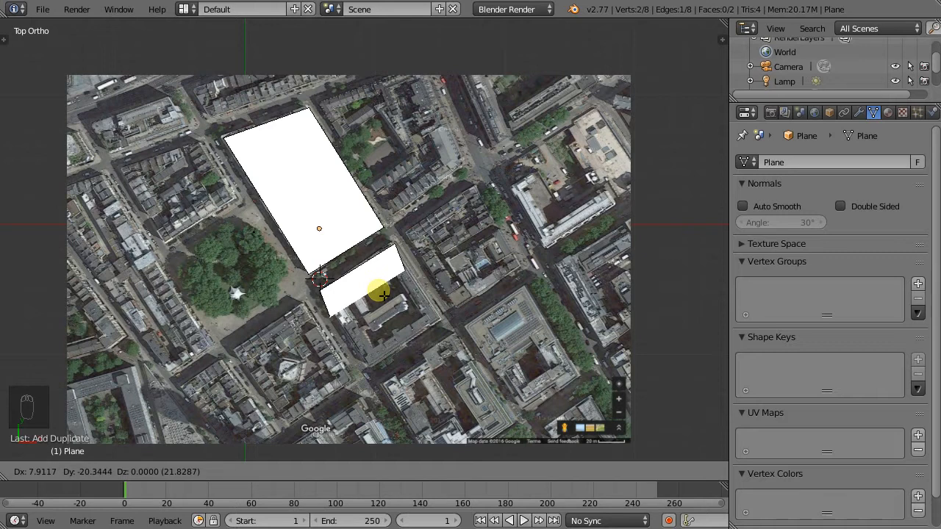
key(z)
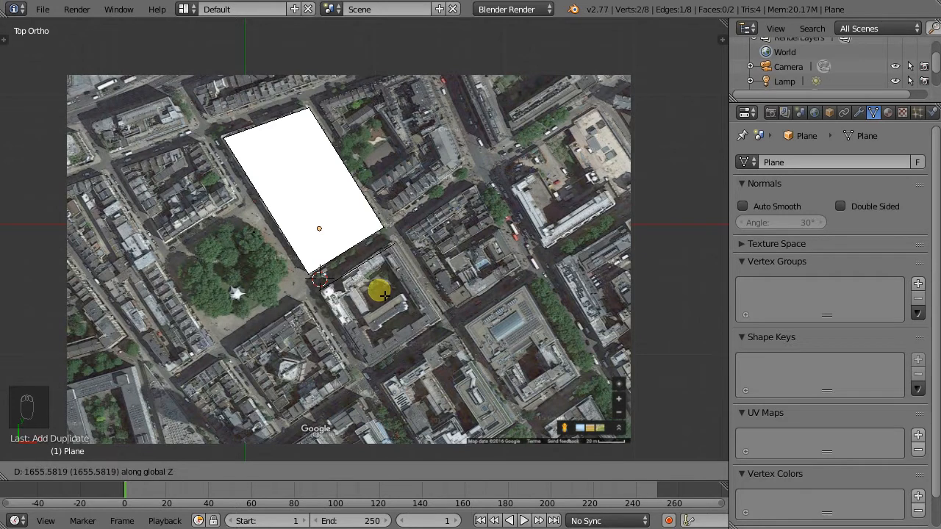
key(z)
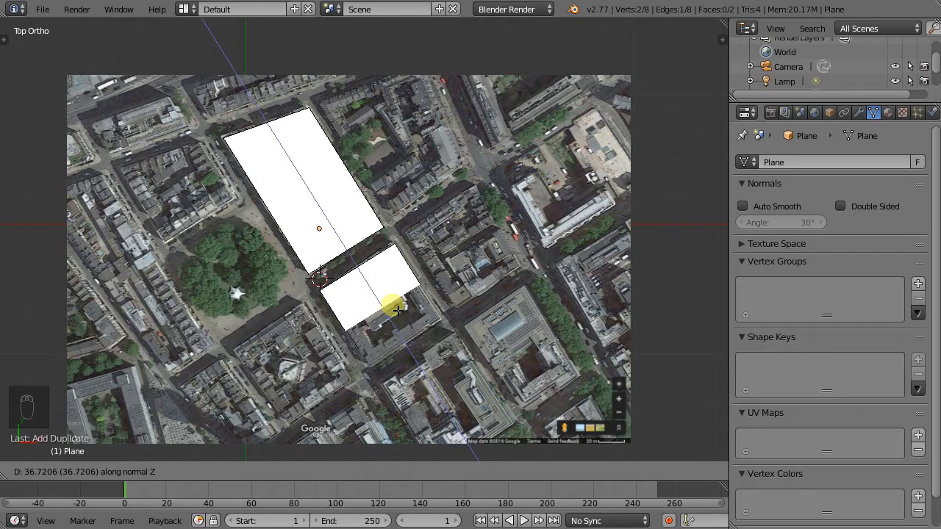
click(424, 344)
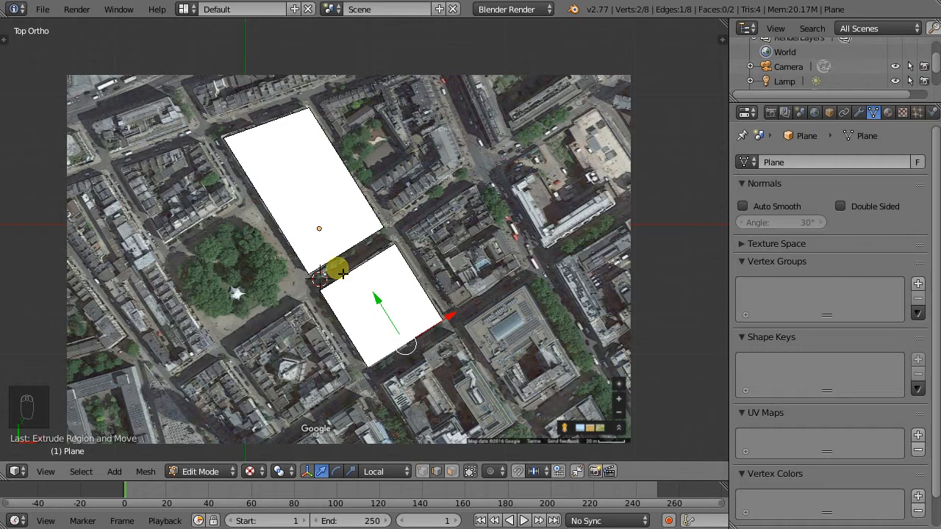
Select the courtyard block's face in face select mode and duplicate it onto the block just below the park.
click(452, 471)
right_click(385, 324)
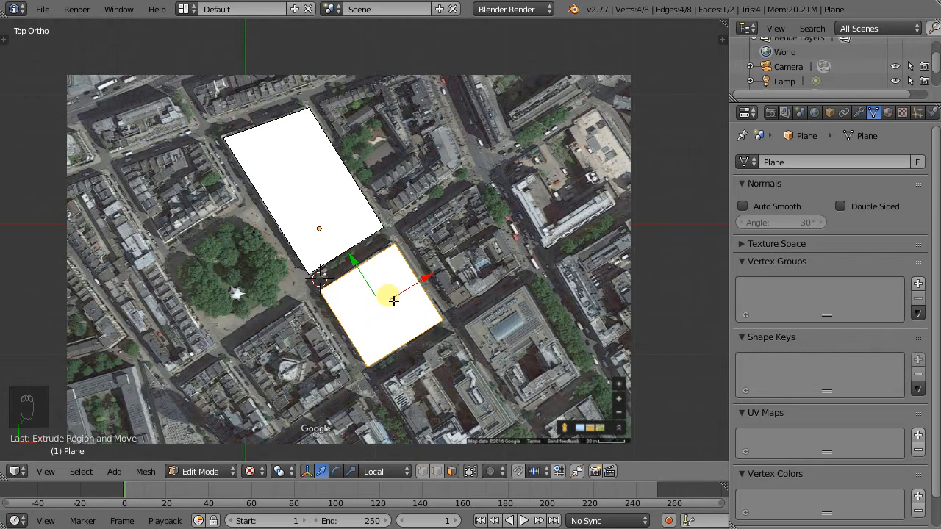
key(shift+d)
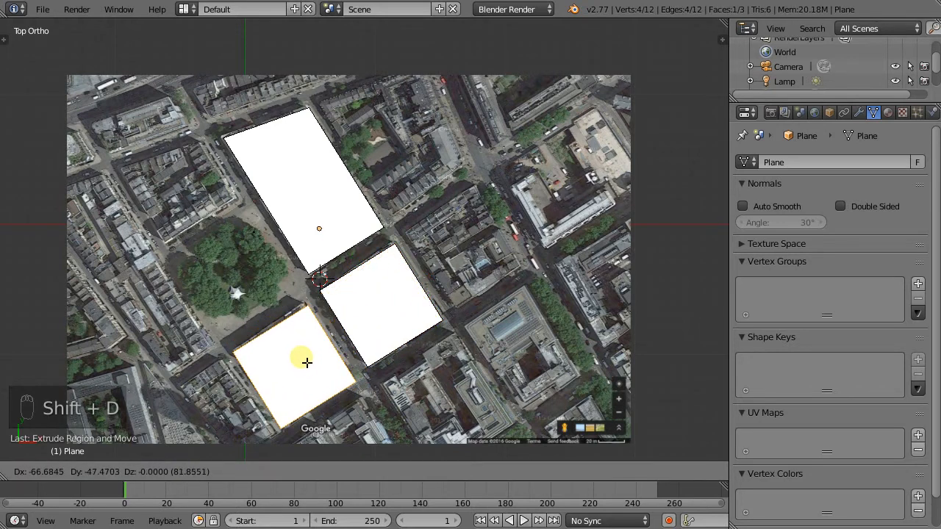
click(307, 360)
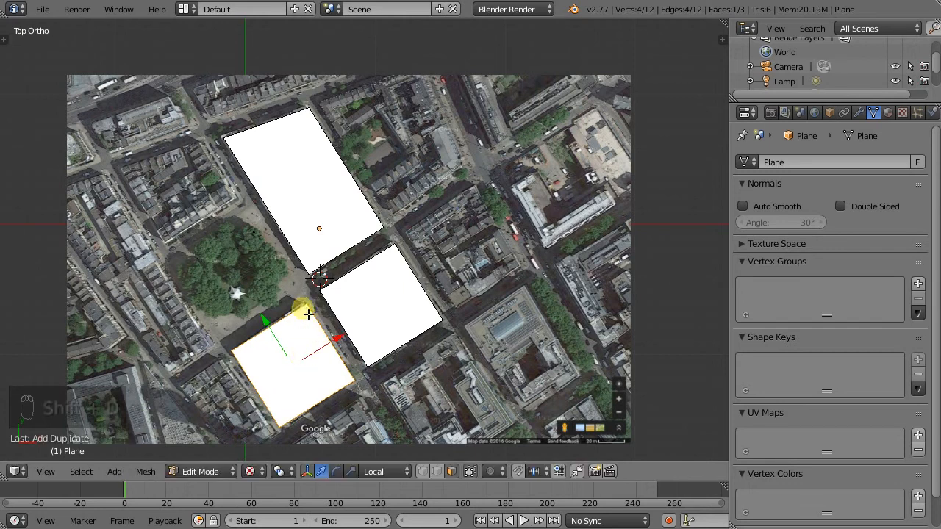
Duplicate the face three more times, onto the blocks to the left of, below-left of and above-left of the park.
scroll(340, 309, down, 1)
scroll(340, 309, down, 1)
key(shift+d)
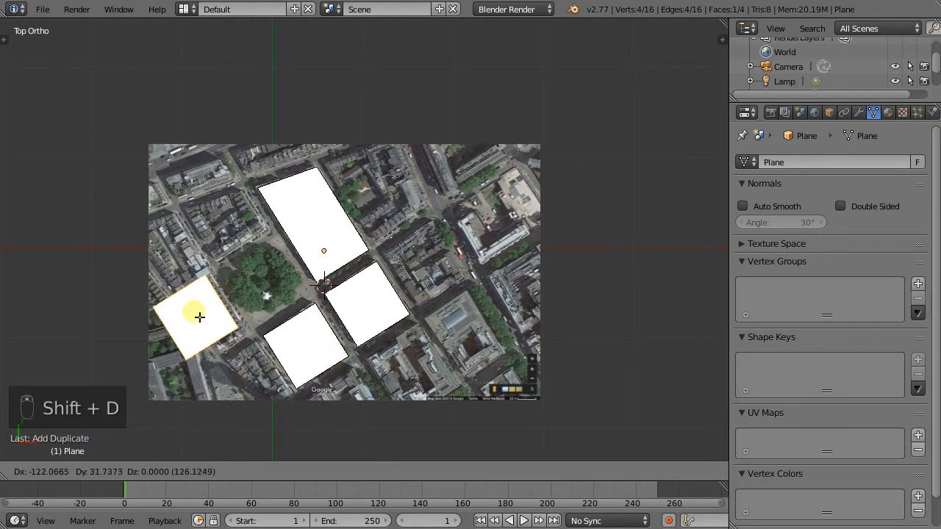
click(206, 319)
key(shift+d)
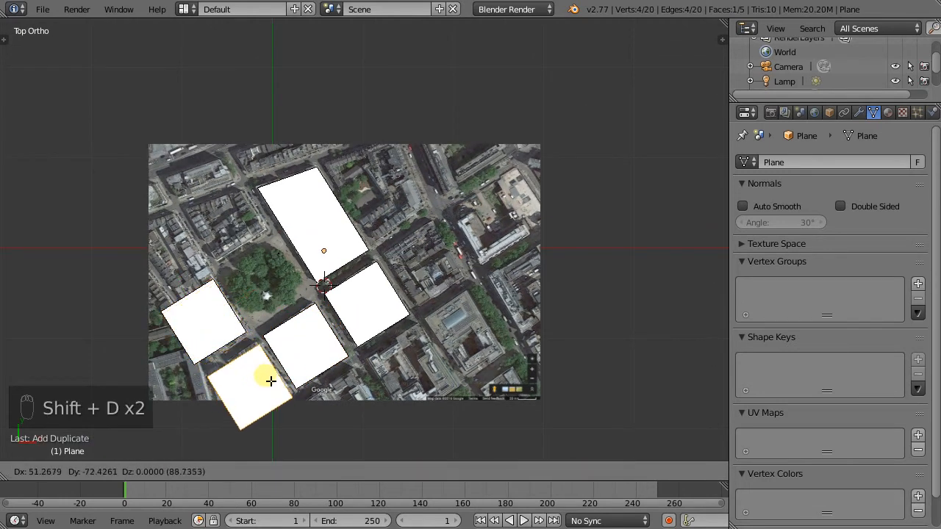
click(269, 378)
key(shift+d)
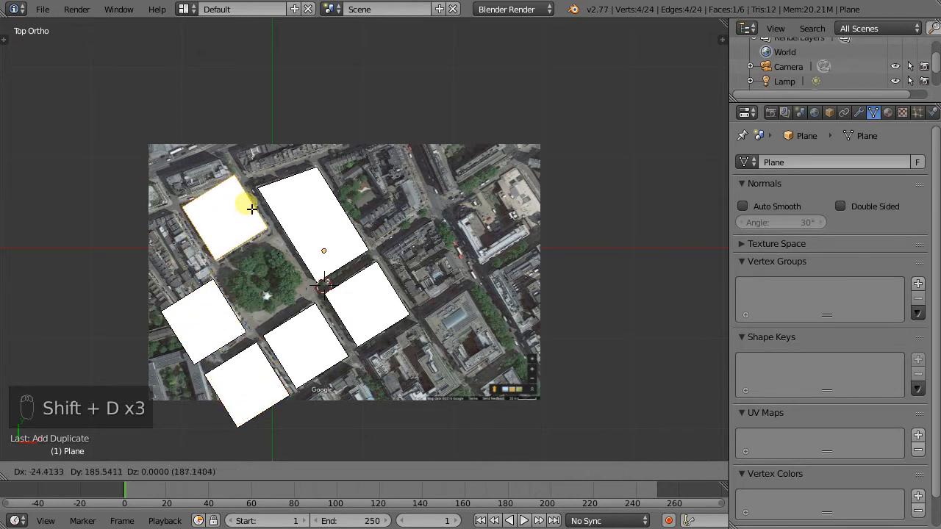
click(251, 209)
Select the upper edge of the face left of the park and stretch it along local Y to the block's far end.
scroll(184, 305, up, 3)
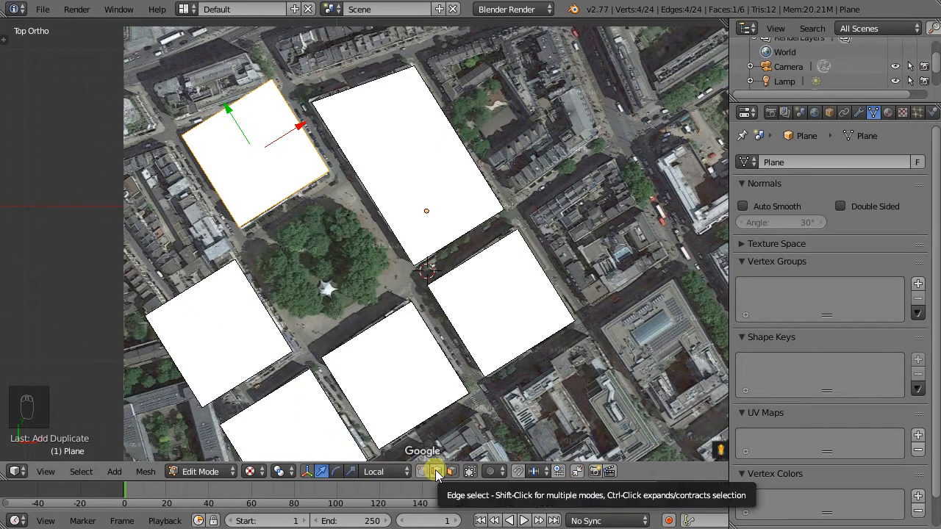
right_click(202, 292)
scroll(225, 309, down, 3)
key(g)
key(y)
key(y)
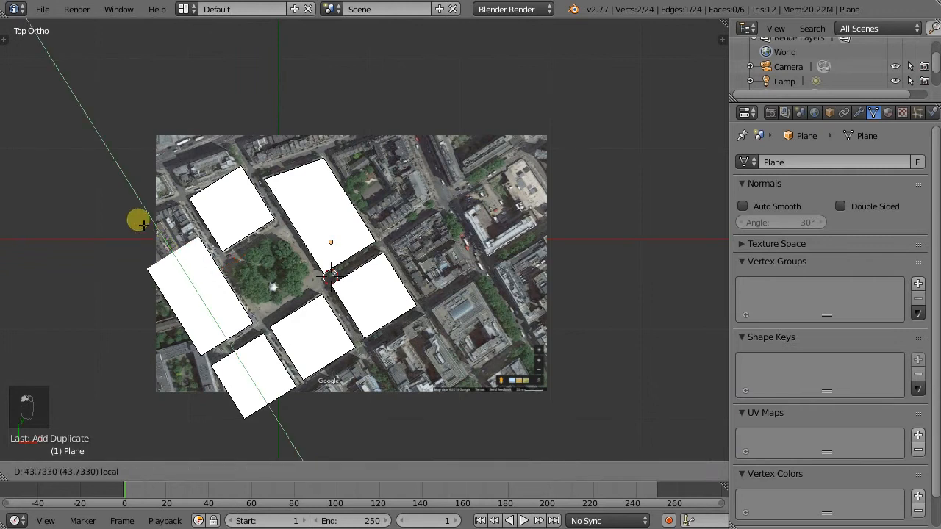
click(150, 209)
Move the upper-right corner vertex of the face above-left of the park inward along local Y to follow the slanted street.
scroll(213, 173, up, 3)
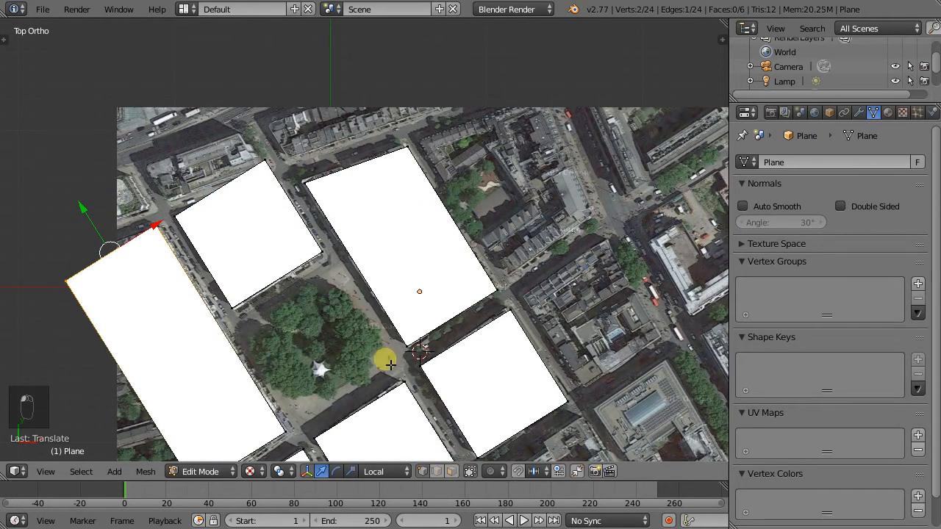
right_click(254, 147)
key(g)
key(y)
key(y)
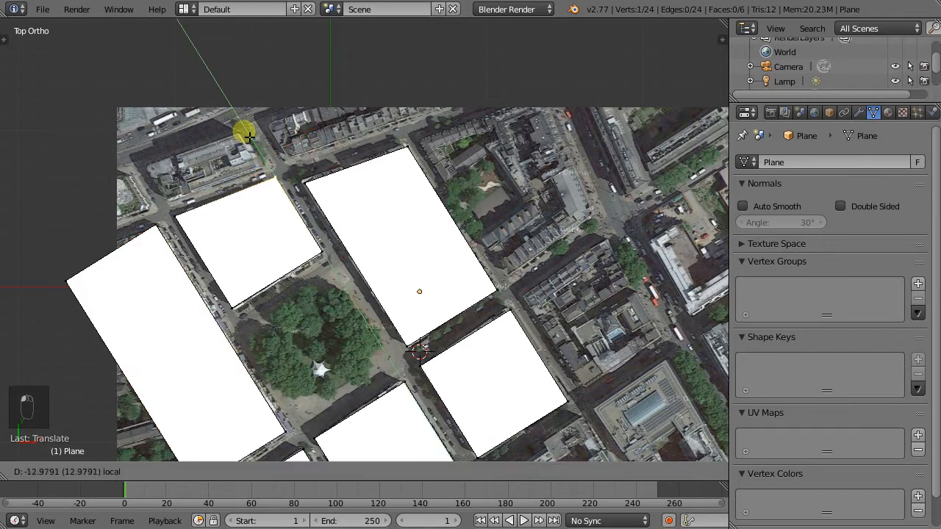
click(250, 142)
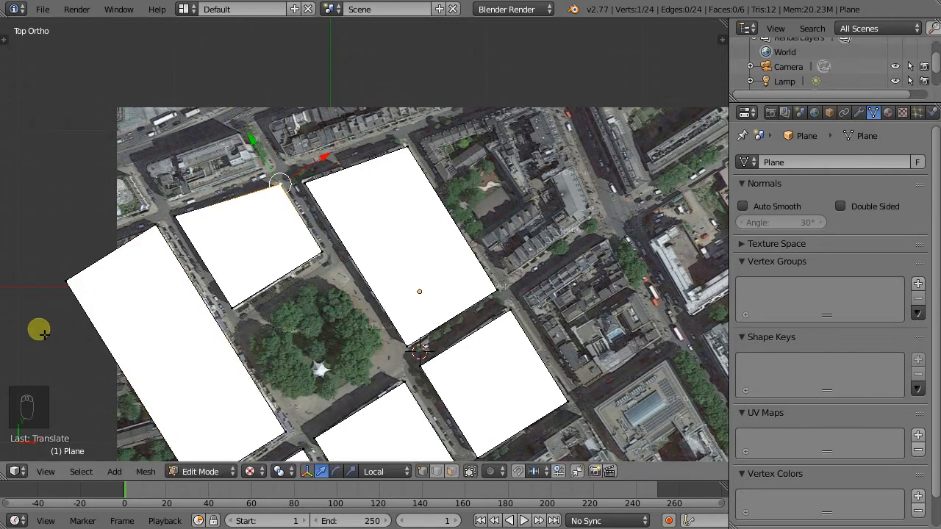
Move the upper-left corner vertex of the long far-left face outward along local Y.
right_click(63, 276)
key(g)
key(y)
key(y)
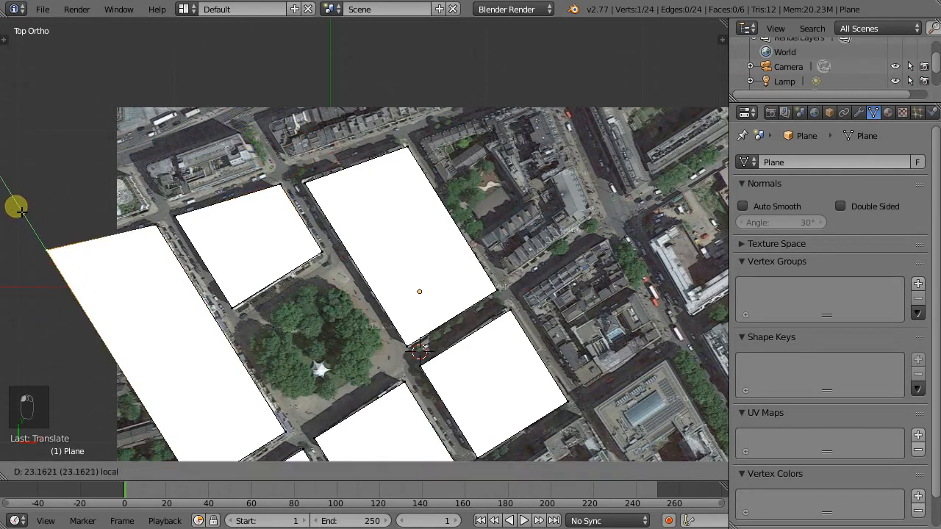
click(17, 203)
Select the left-hand edge of the face above-left of the park and move it inward about 2.7 along local X.
scroll(224, 307, up, 4)
right_click(117, 126)
shift+right_click(237, 310)
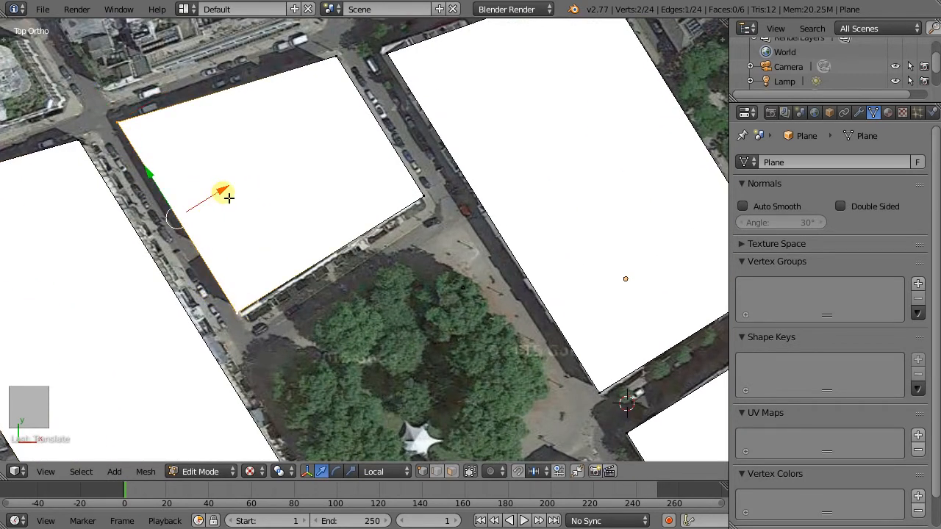
key(g)
key(x)
key(x)
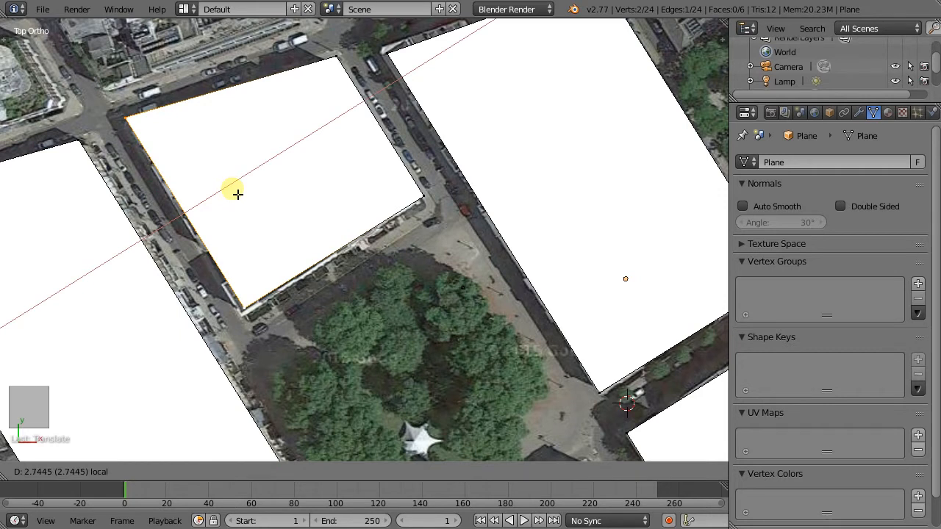
click(238, 194)
Select the same face's right-hand edge and move it slightly inward along local X.
right_click(336, 56)
shift+right_click(423, 180)
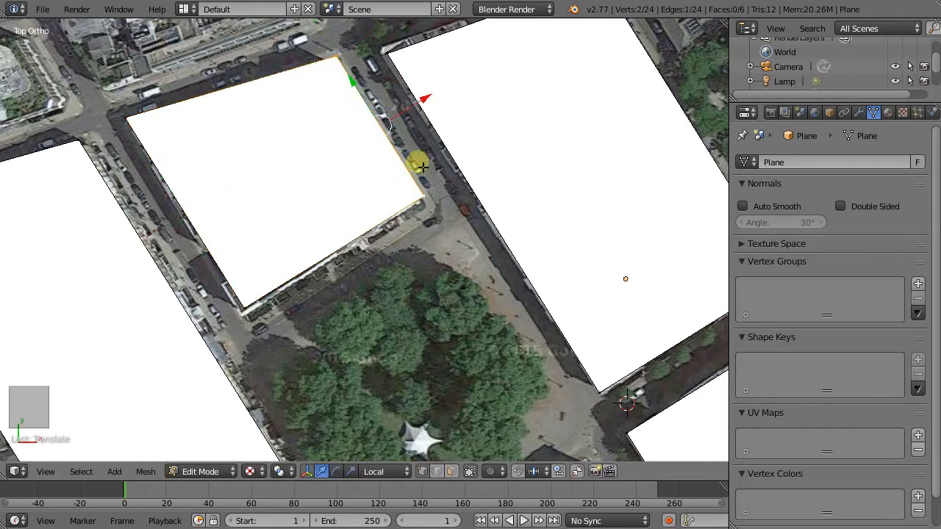
key(g)
key(x)
key(x)
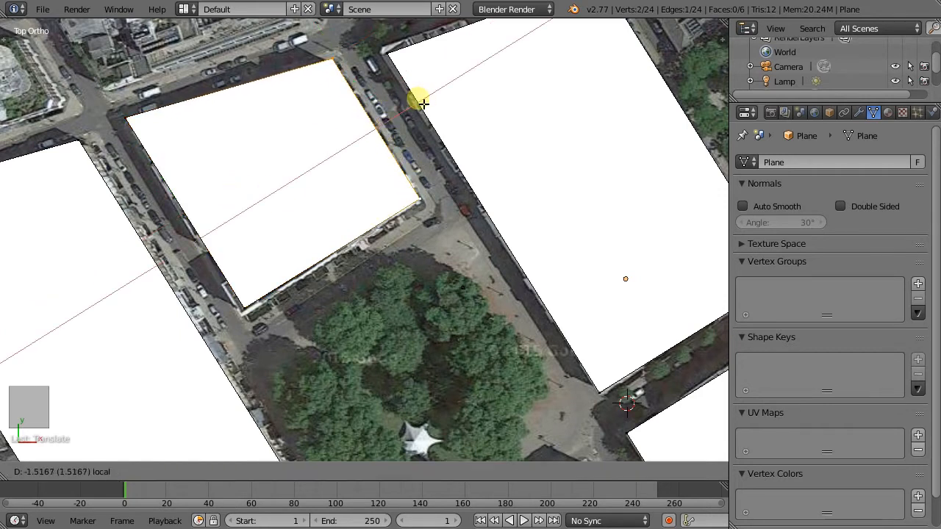
click(416, 98)
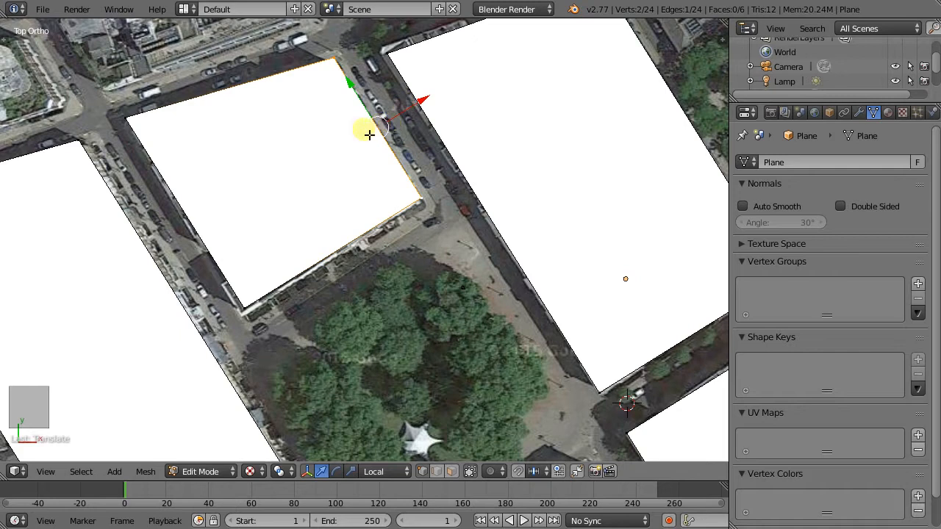
Fine-tune the right-hand edge along local X until it fits the building line beside the street.
key(g)
key(x)
key(x)
click(410, 115)
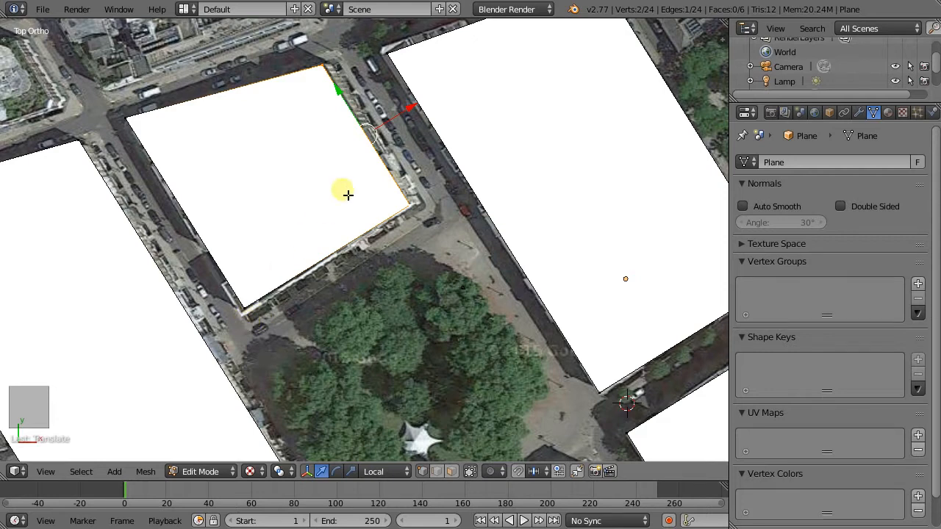
key(g)
key(x)
key(x)
drag(421, 110, 426, 107)
scroll(374, 165, down, 3)
click(499, 306)
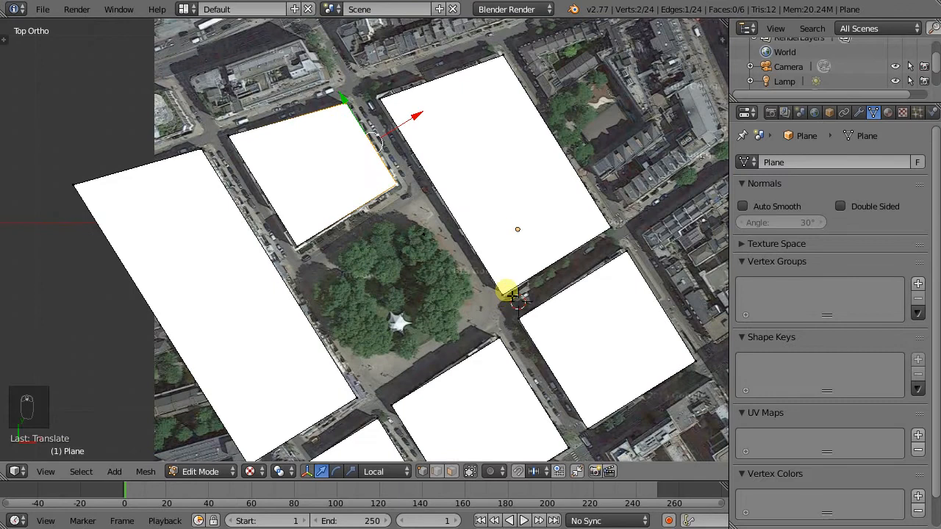
scroll(496, 297, up, 3)
scroll(486, 303, down, 1)
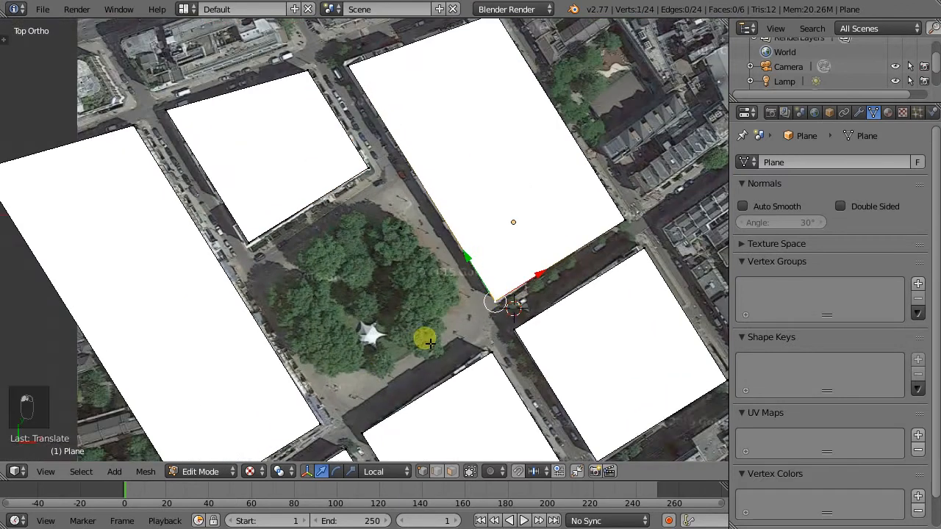
scroll(321, 216, down, 2)
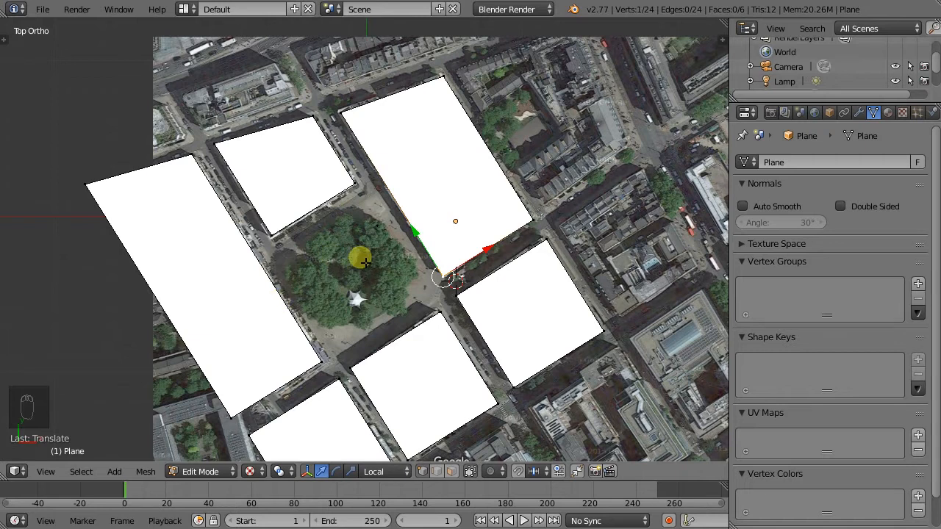
Return to Object Mode and add a Solidify modifier to the block faces.
key(Tab)
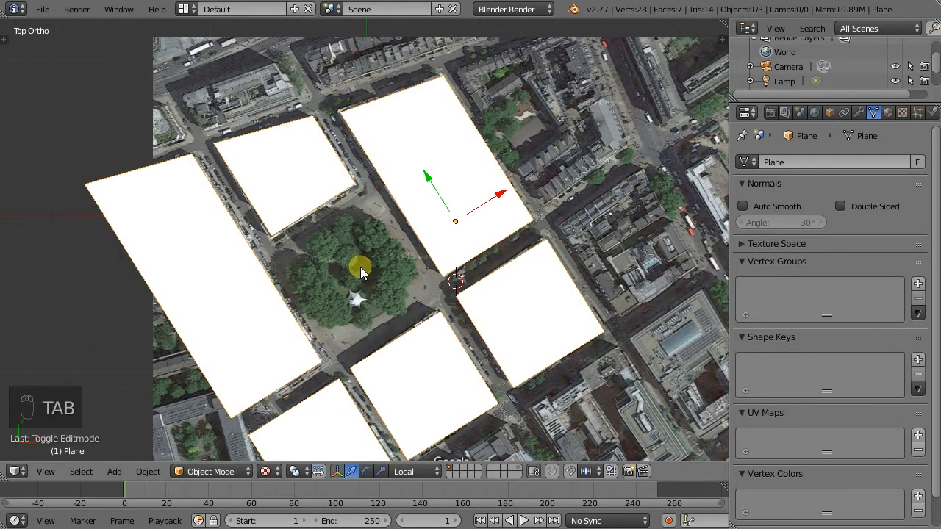
scroll(342, 259, down, 3)
middle_drag(318, 273, 362, 166)
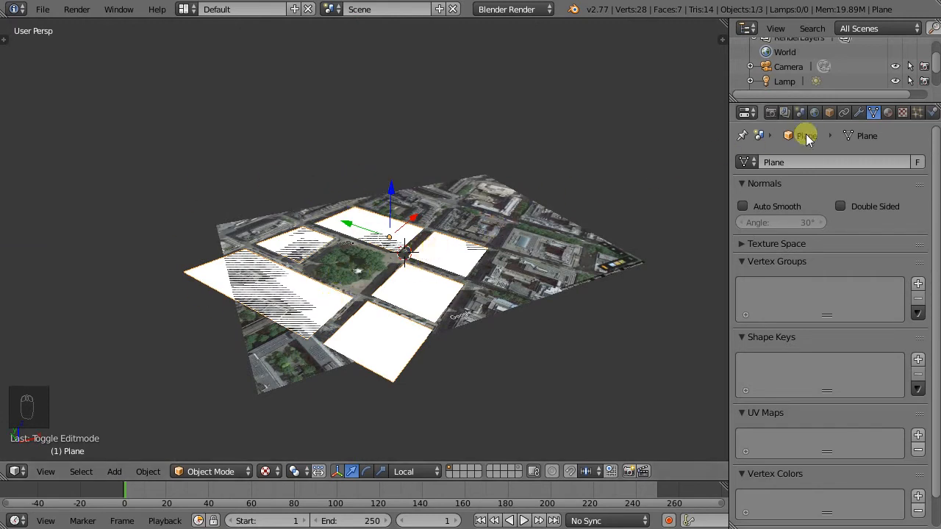
click(860, 114)
click(847, 161)
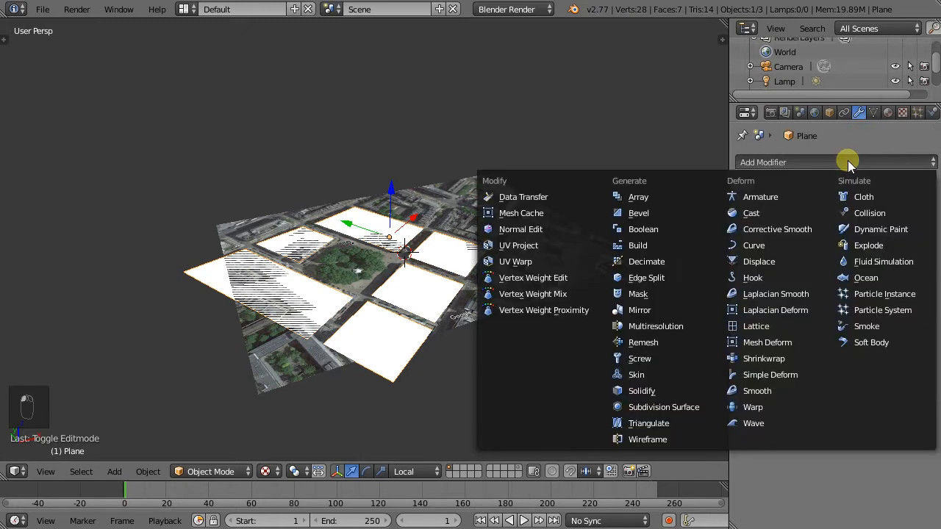
click(641, 391)
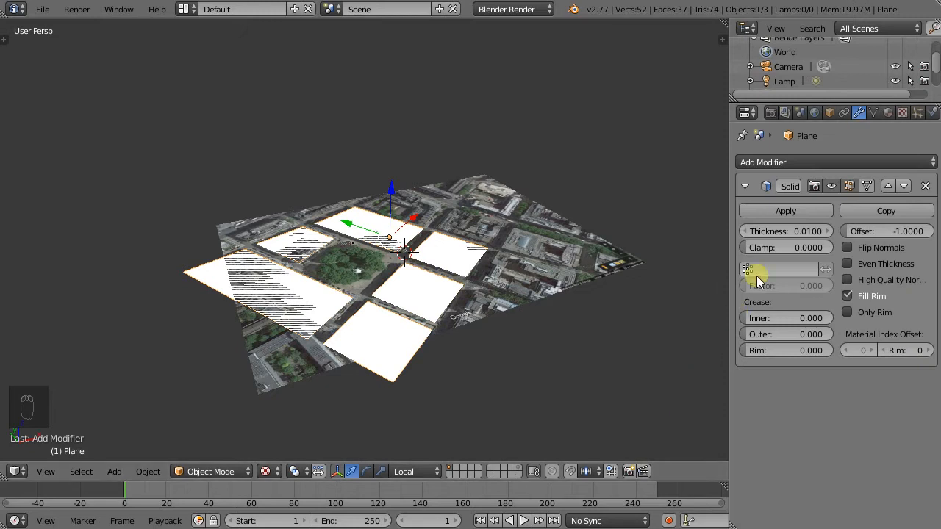
Set the Solidify modifier's thickness to 18 and its offset to 1.
click(781, 231)
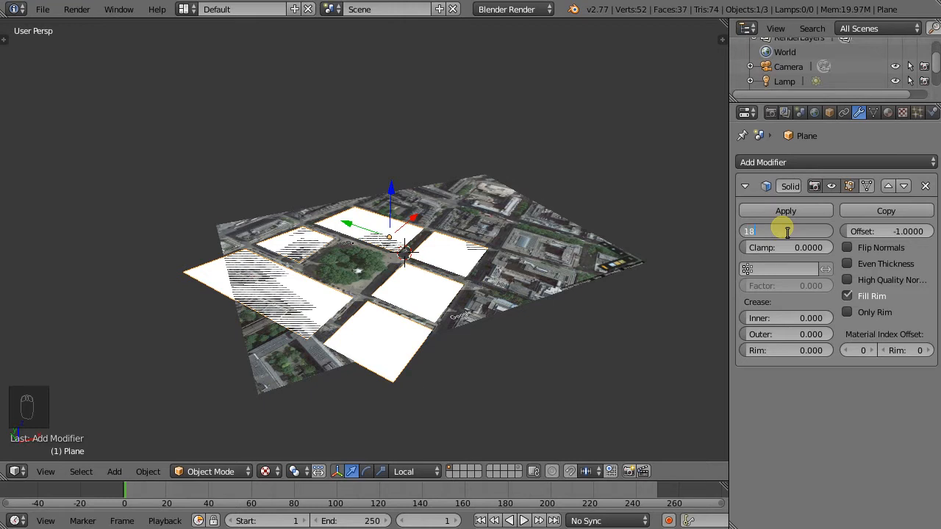
key(Return)
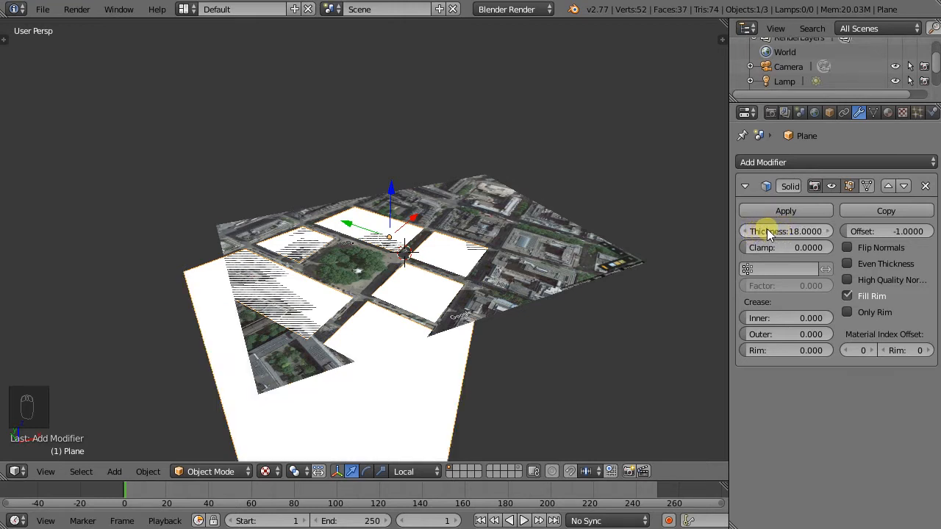
drag(849, 232, 14, 230)
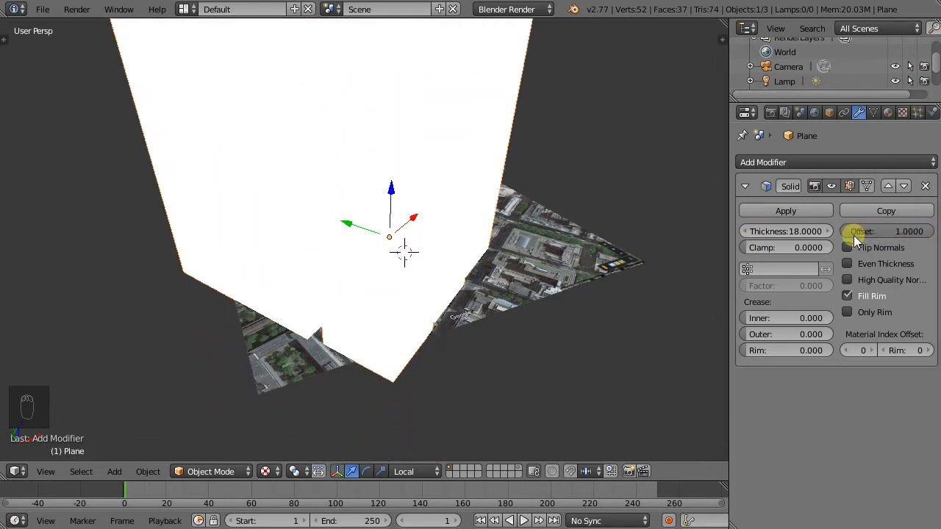
middle_drag(448, 219, 480, 238)
scroll(465, 283, down, 5)
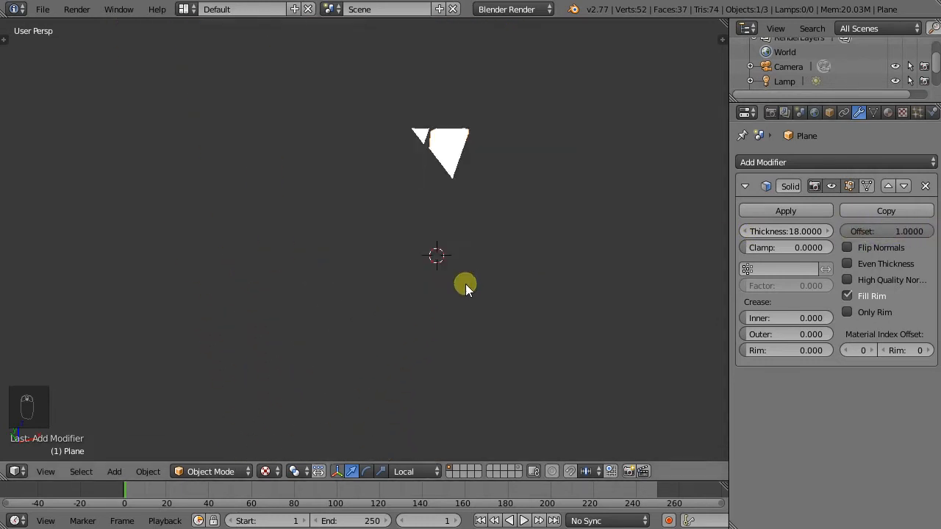
scroll(468, 220, up, 5)
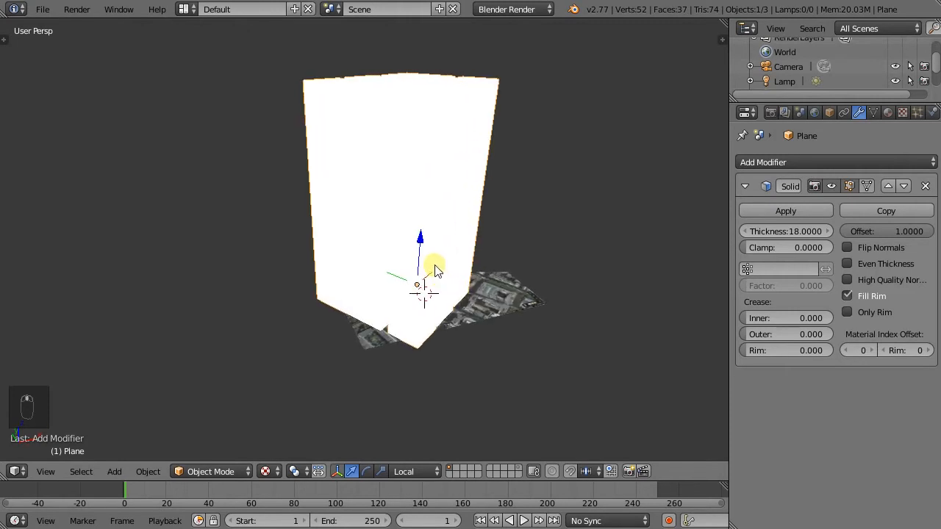
middle_drag(433, 266, 655, 106)
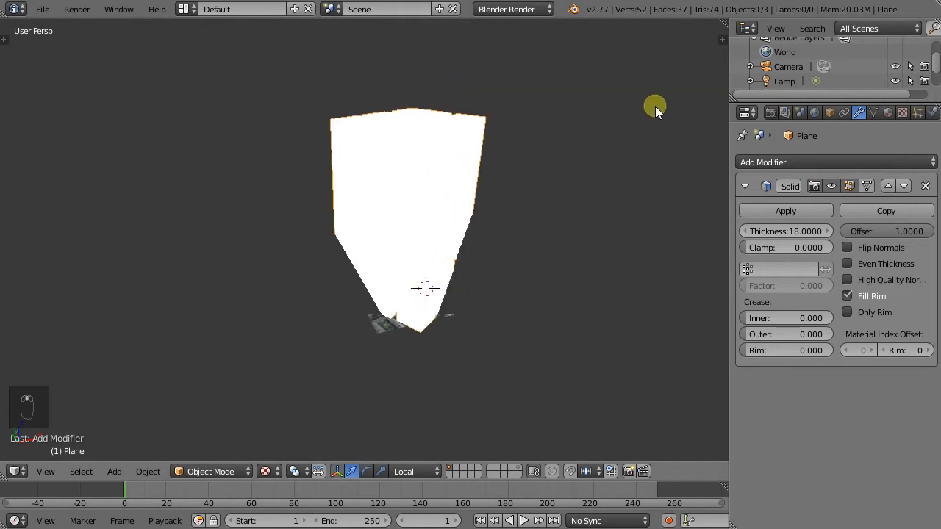
Turn off the Solidify modifier's viewport display and apply the scale of the block faces object.
click(724, 37)
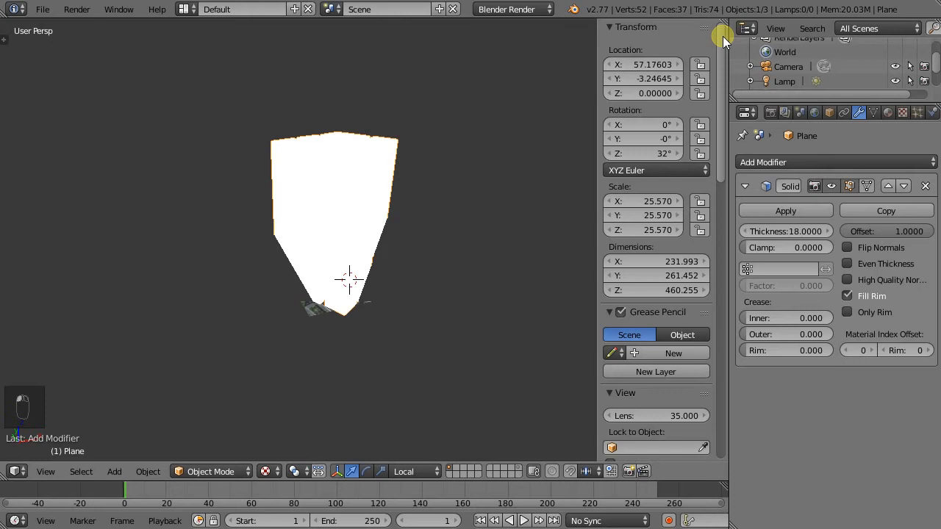
drag(636, 201, 638, 234)
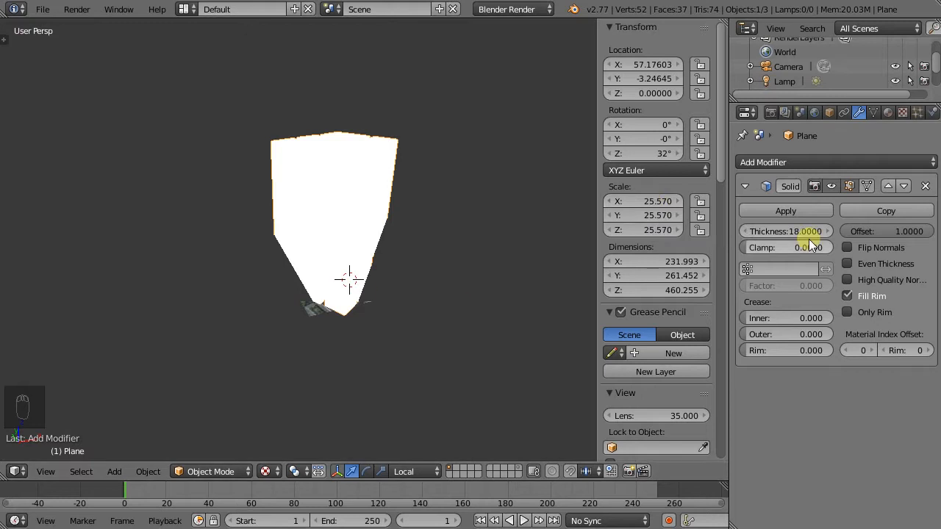
click(831, 186)
scroll(354, 298, up, 5)
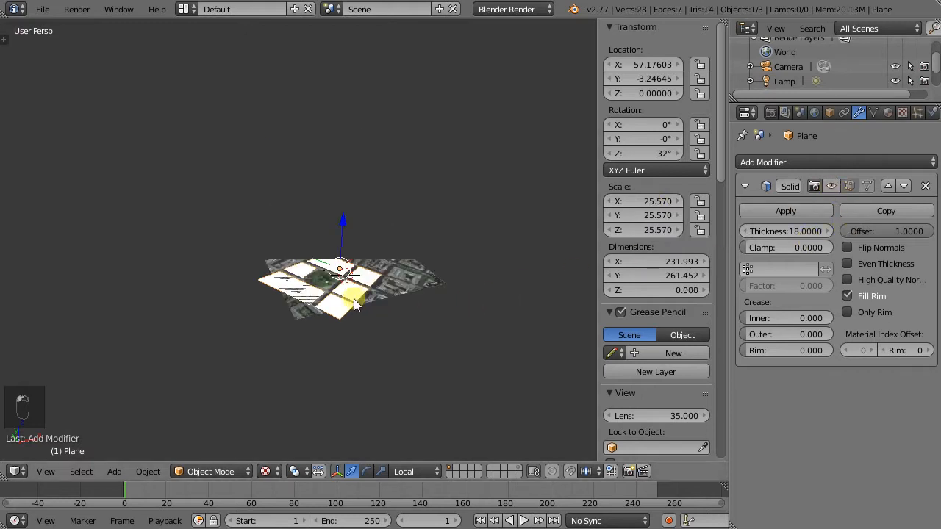
scroll(336, 294, up, 4)
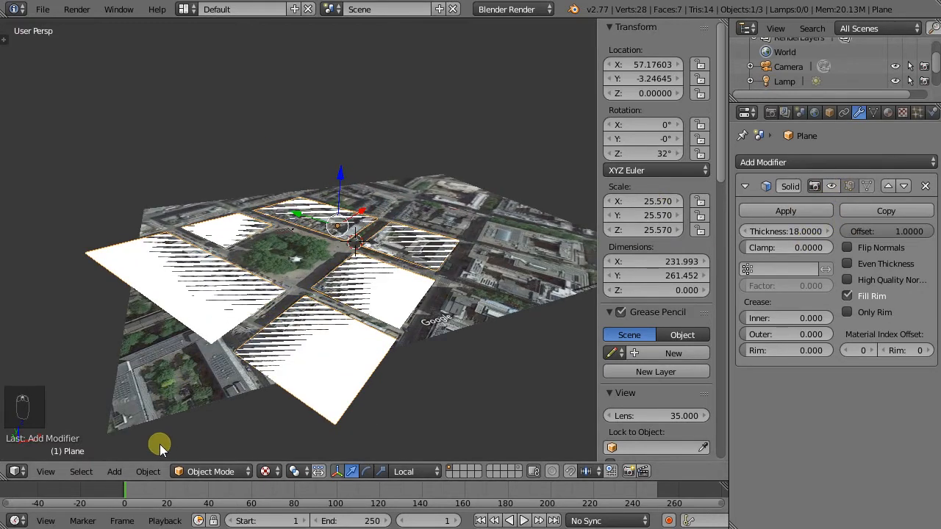
click(144, 472)
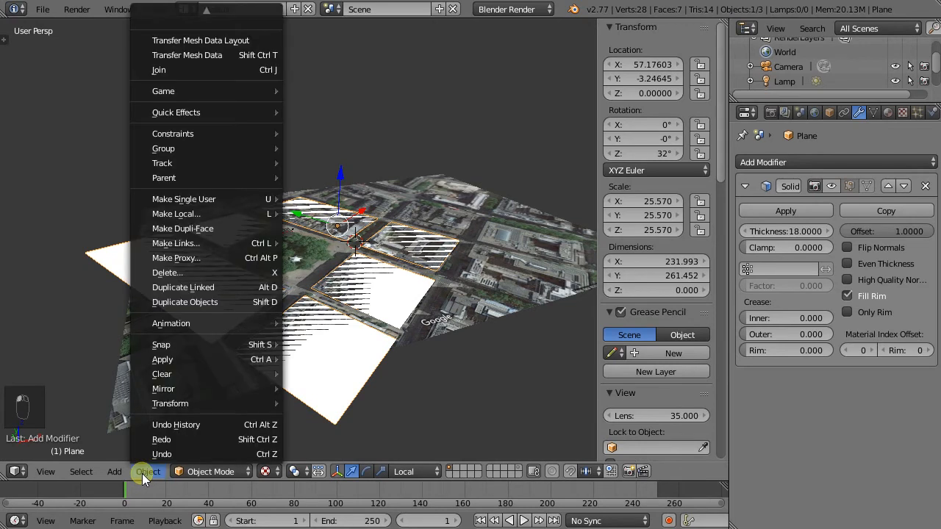
mouse_move(182, 365)
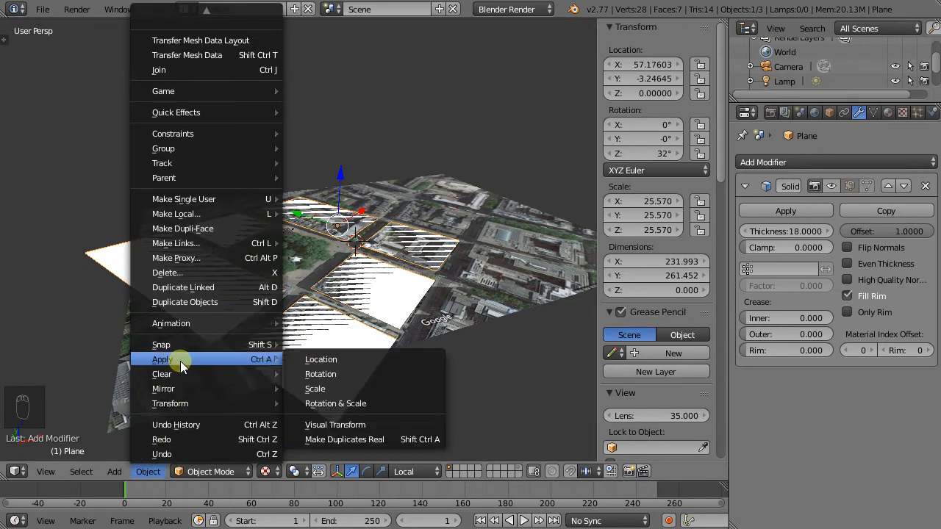
click(337, 389)
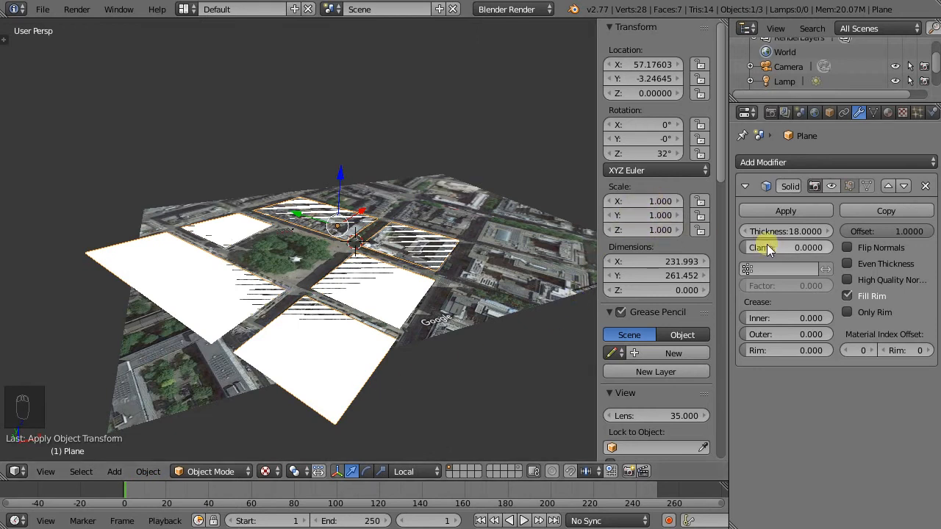
Turn the Solidify modifier's viewport display back on and close the object's transform properties.
click(832, 186)
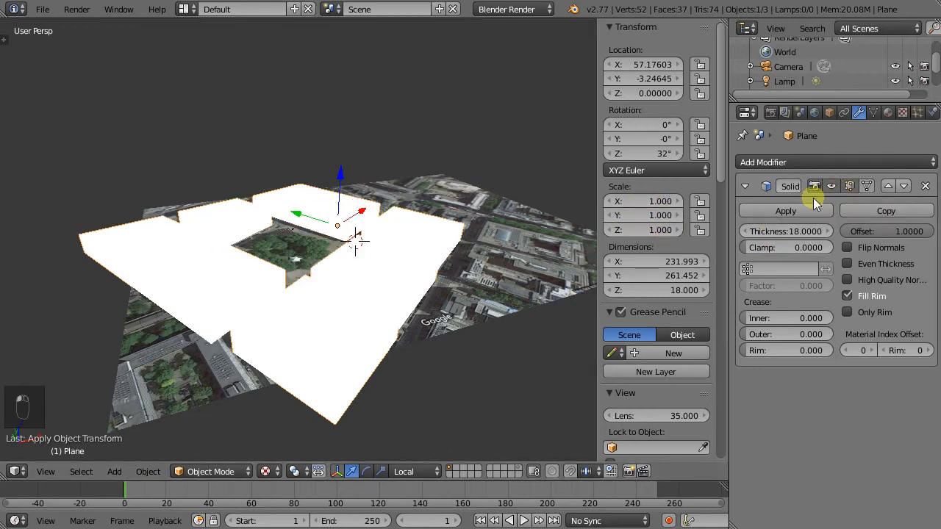
middle_drag(284, 329, 318, 311)
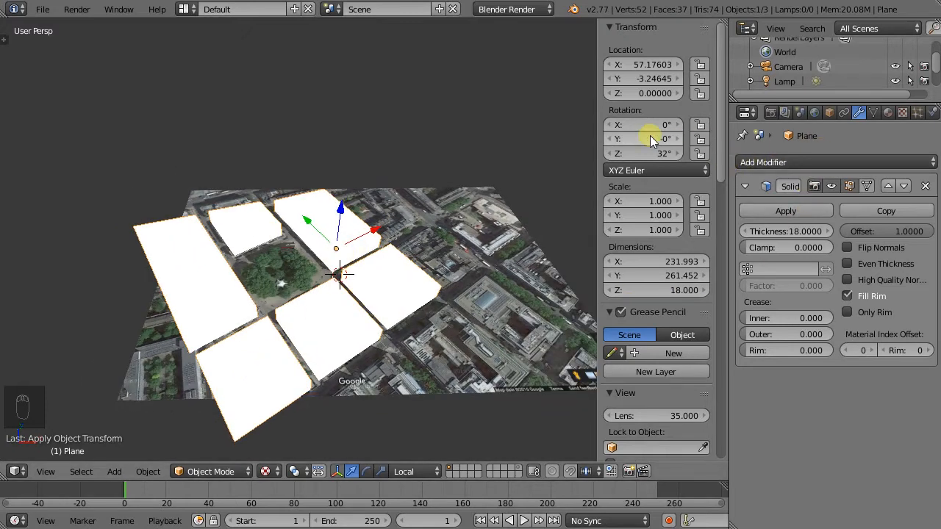
drag(599, 132, 772, 155)
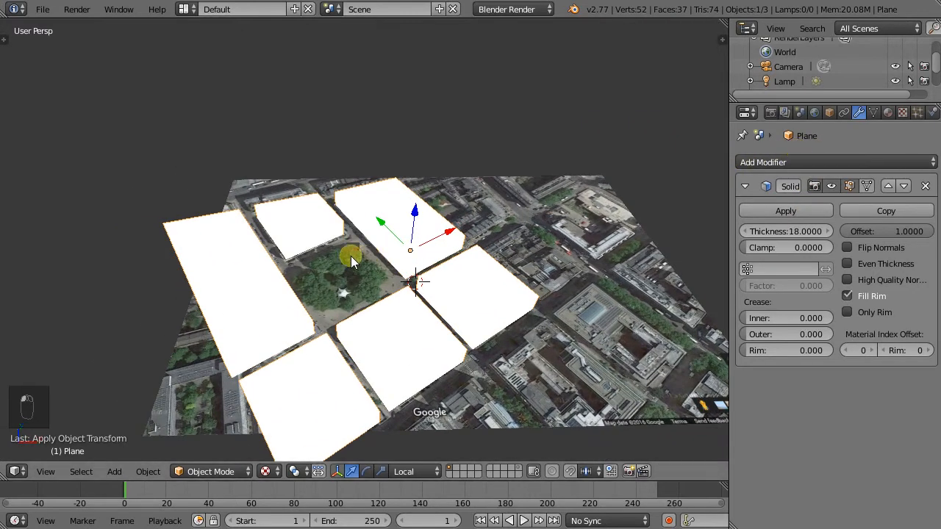
In top view, place the 3D cursor in the empty space beside the satellite image and add a mesh plane there.
key(ctrl+1)
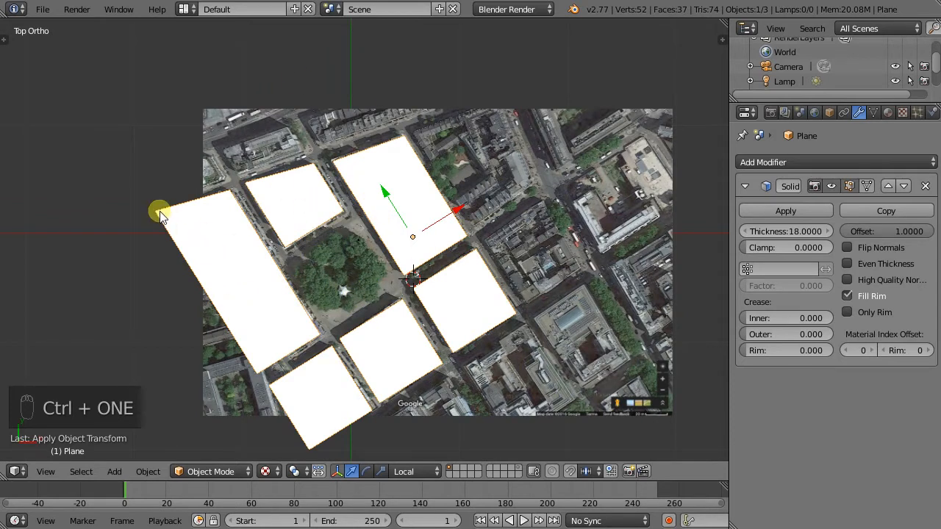
click(101, 277)
key(shift+a)
mouse_move(102, 280)
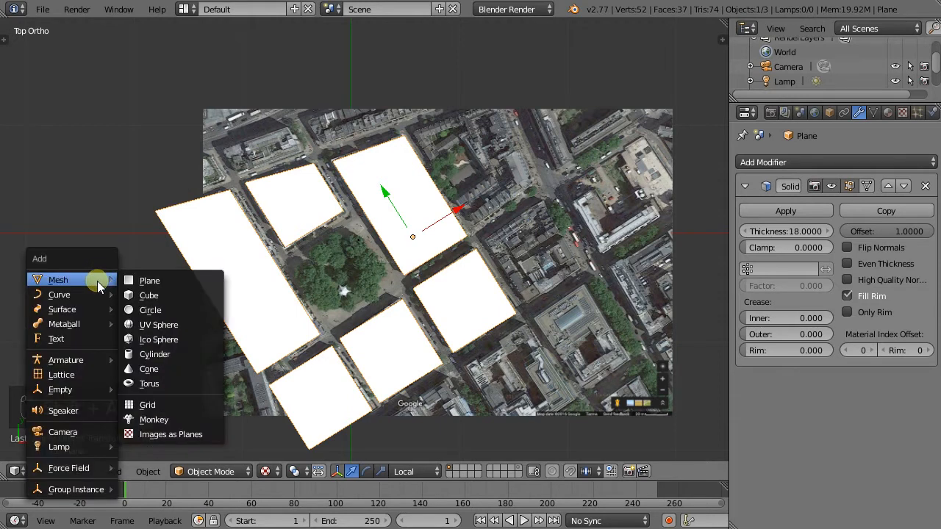
click(143, 281)
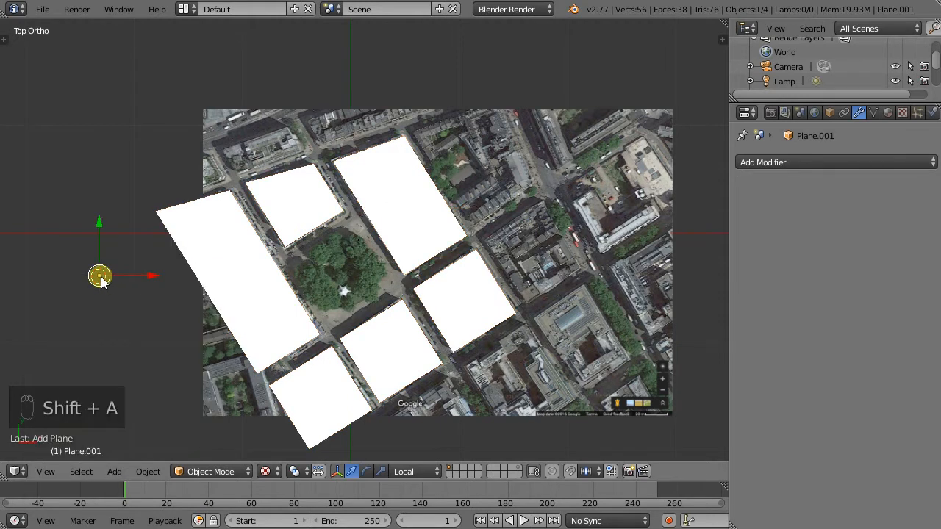
Scale the new plane up until its height is roughly that of the satellite image.
scroll(101, 278, up, 5)
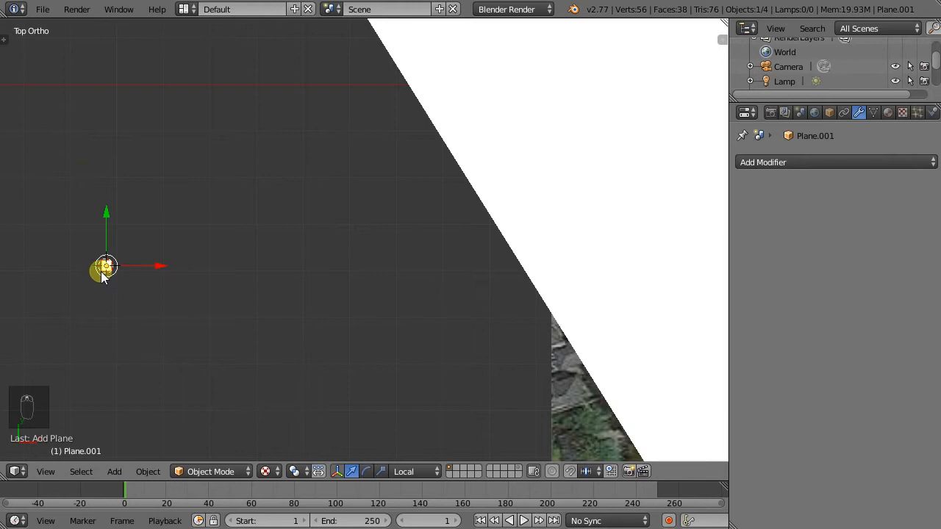
scroll(118, 277, down, 3)
scroll(117, 278, down, 1)
key(s)
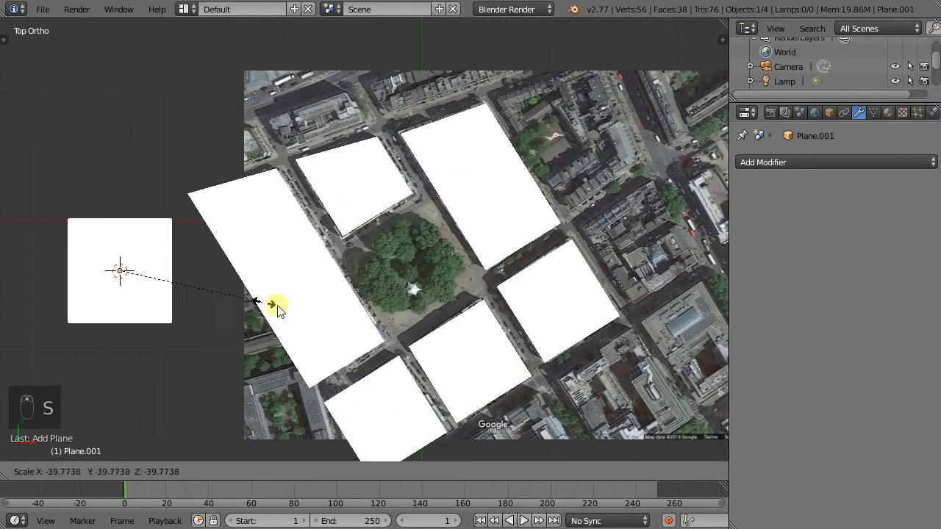
click(632, 375)
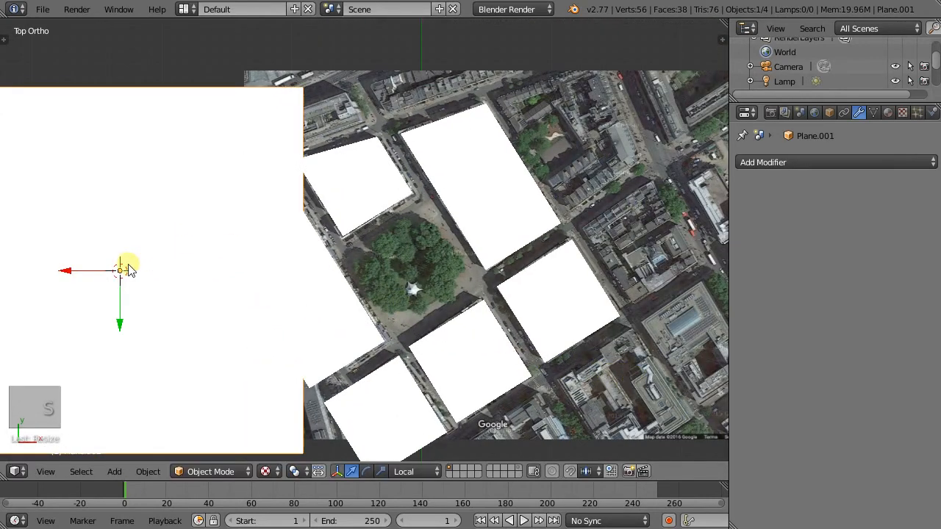
Move the plane along the X axis under the building blocks and enlarge it to cover their whole area.
key(g)
key(x)
key(x)
click(364, 285)
key(s)
click(368, 285)
scroll(357, 288, down, 2)
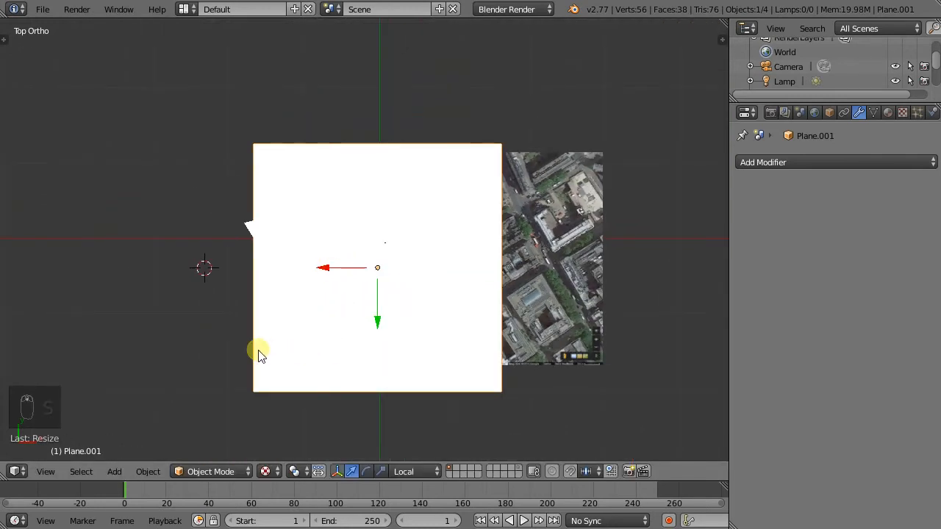
Switch the viewport shading to Solid and view the extruded blocks in perspective.
middle_drag(313, 342, 389, 190)
click(266, 471)
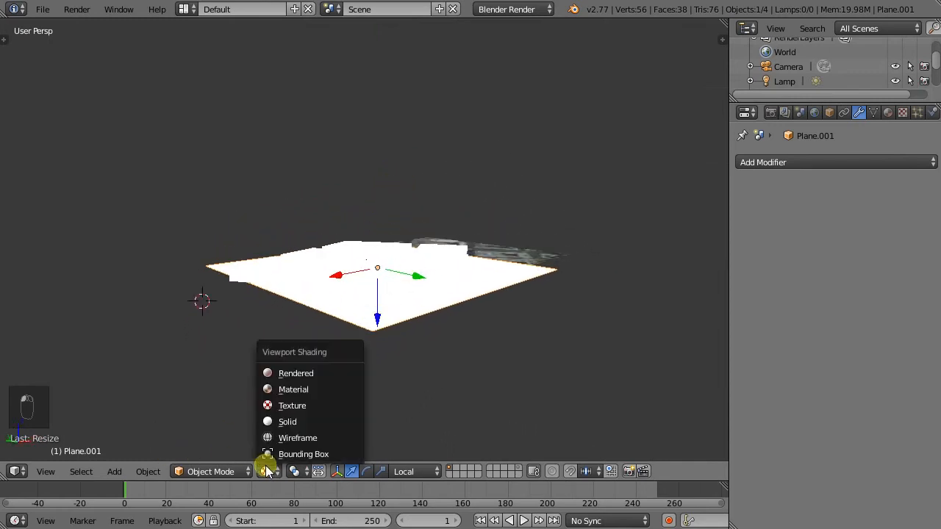
click(298, 408)
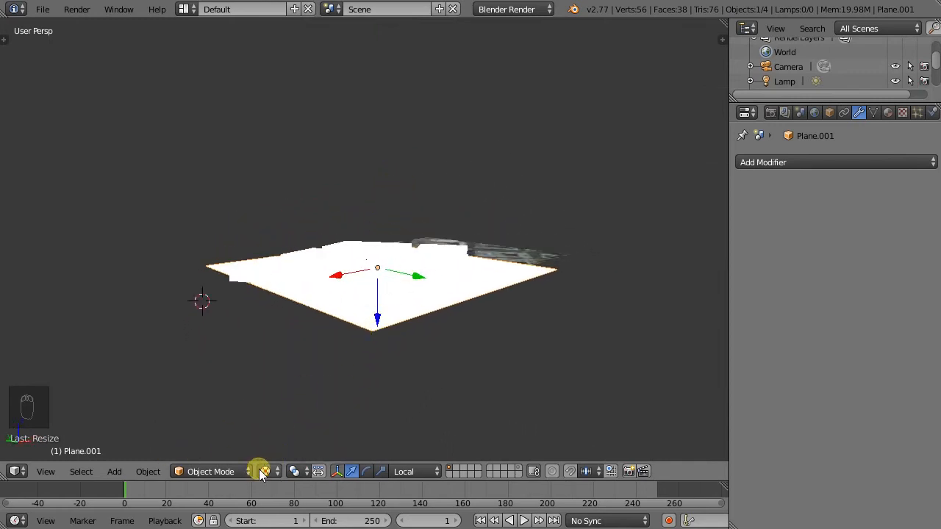
click(266, 471)
click(287, 422)
scroll(420, 267, up, 5)
mouse_move(420, 267)
middle_down()
mouse_move(323, 324)
mouse_move(321, 273)
mouse_move(353, 326)
mouse_move(321, 311)
middle_up()
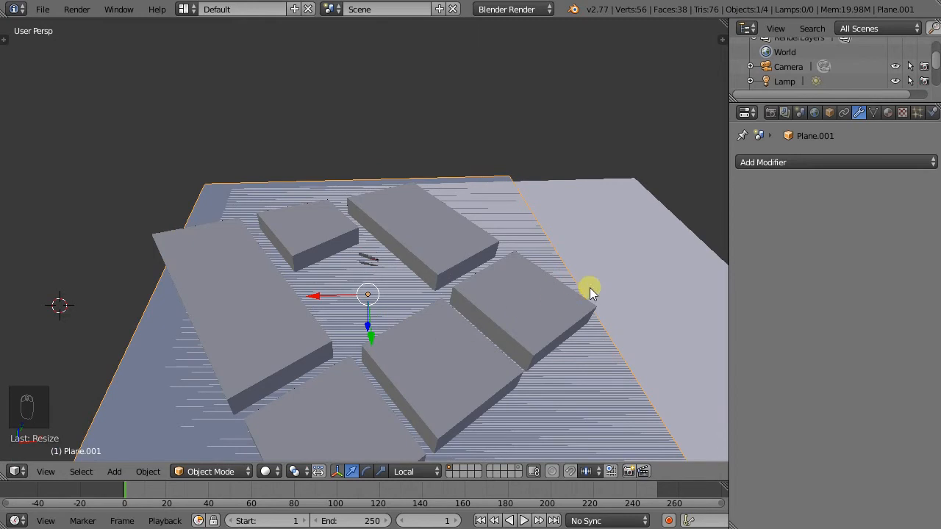
Move the satellite image object to layer 11.
right_click(601, 273)
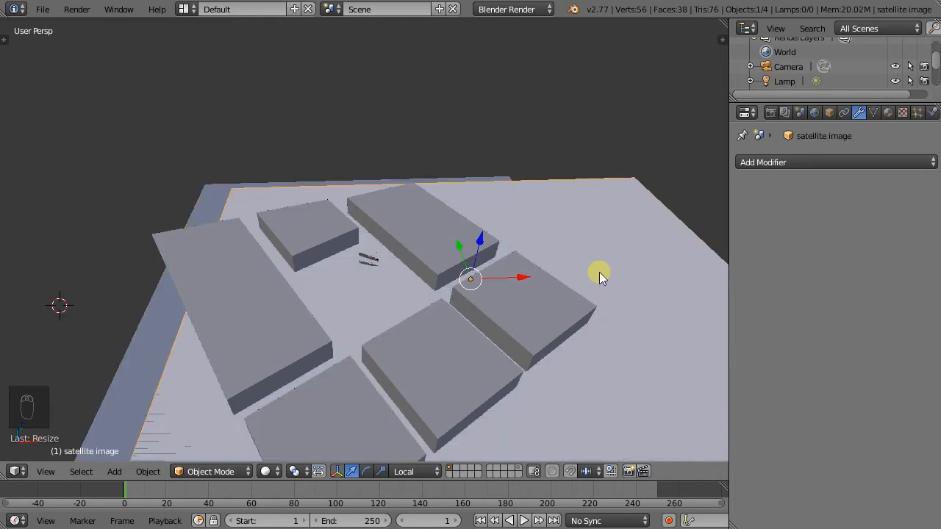
key(m)
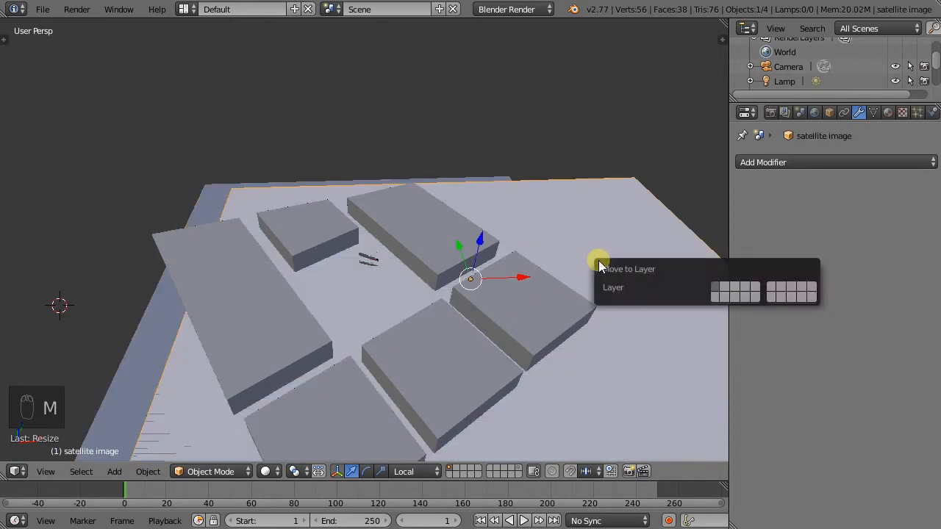
click(715, 297)
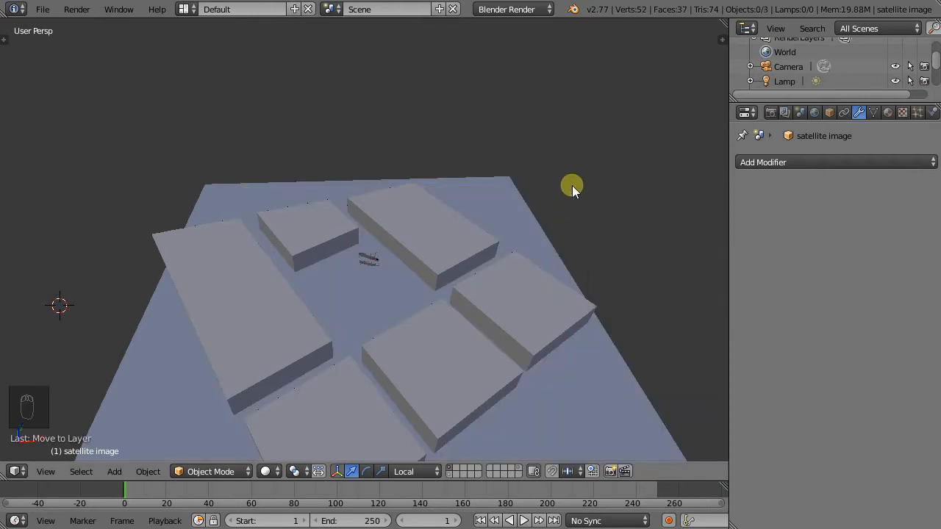
Display only layer 11, and add layer 1 so both layers are shown together.
key(alt+1)
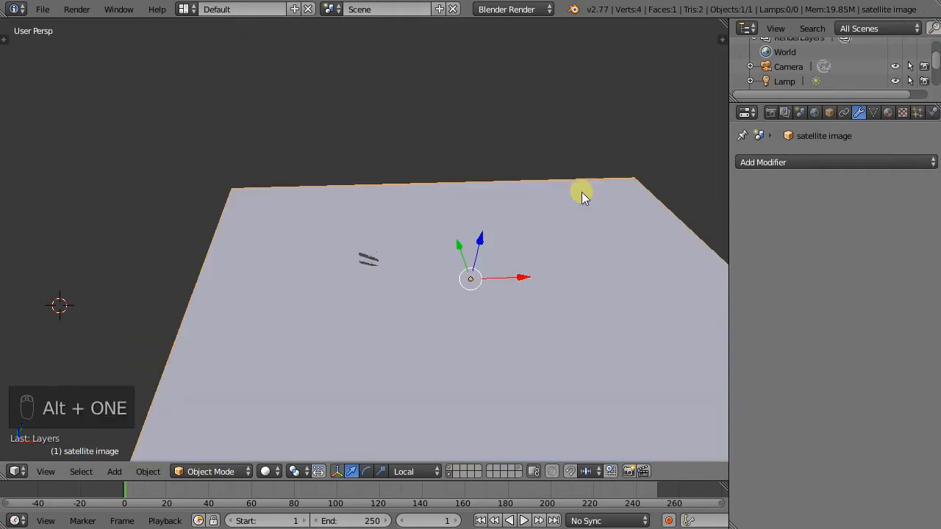
key(alt+1)
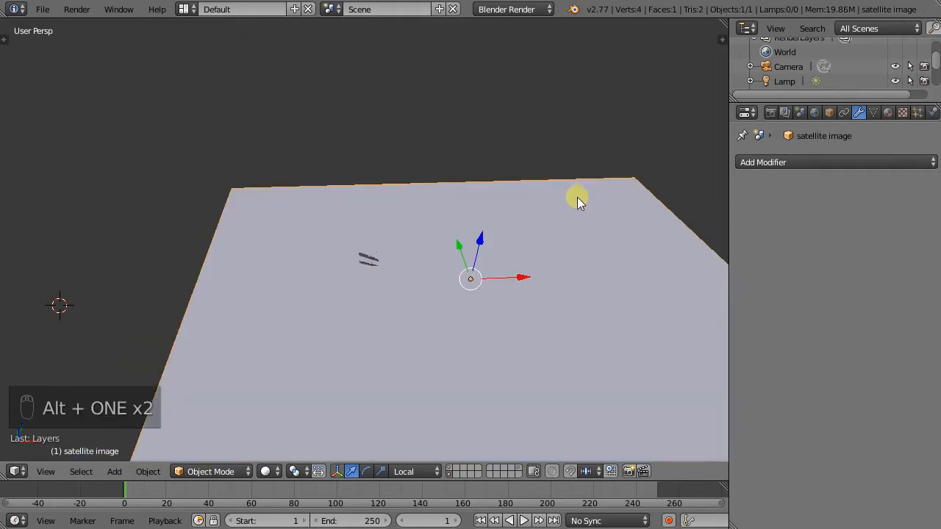
key(shift+1)
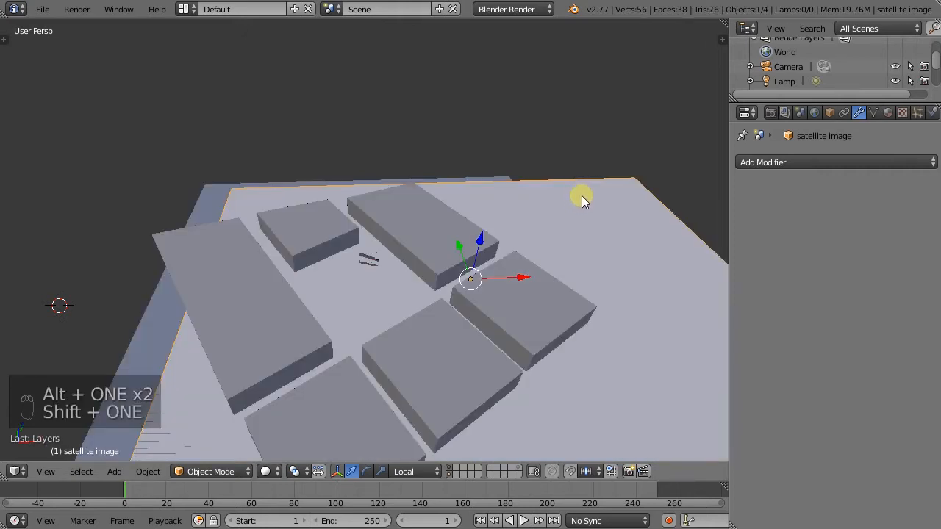
In top view, move the satellite image along the Y axis away from the building blocks.
scroll(310, 260, down, 2)
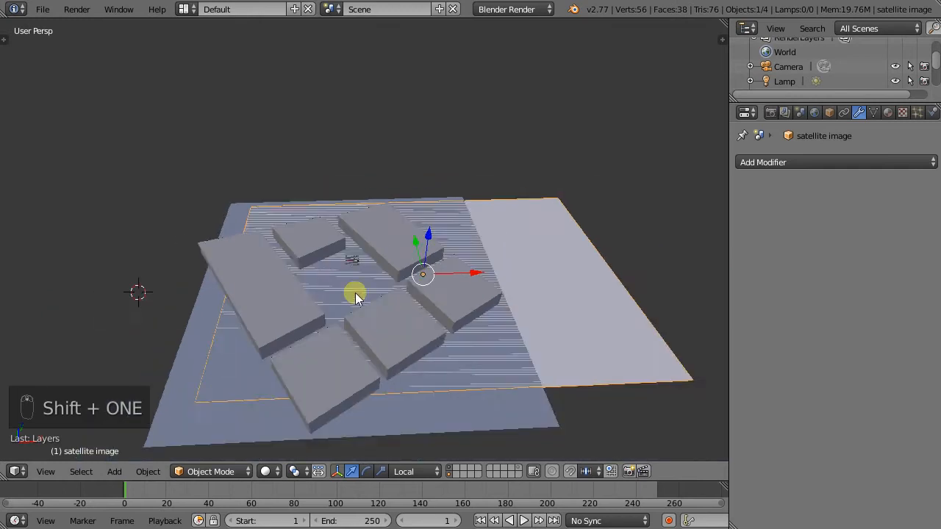
scroll(355, 293, up, 6)
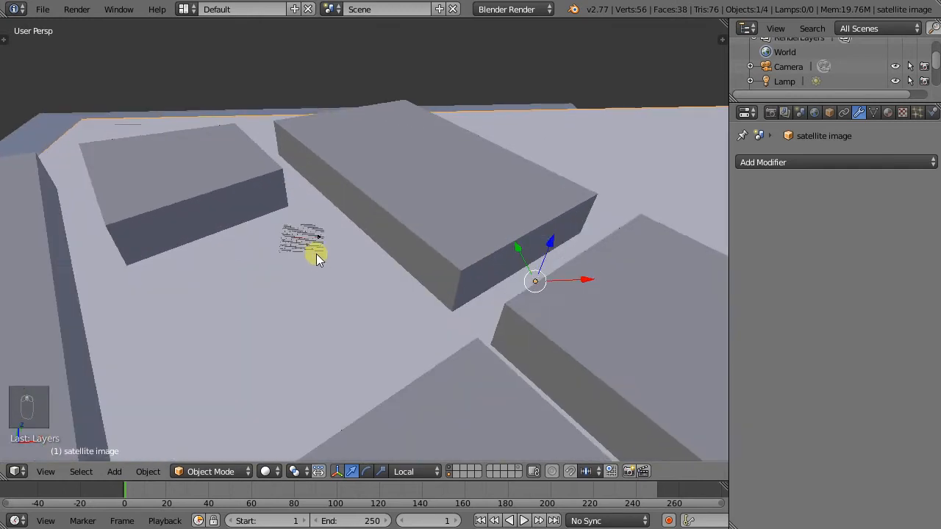
key(ctrl+1)
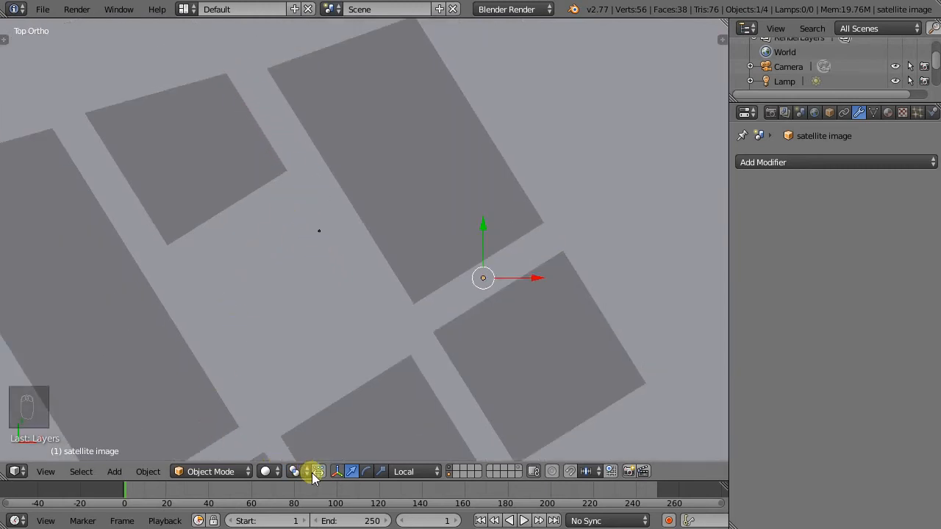
scroll(319, 319, down, 4)
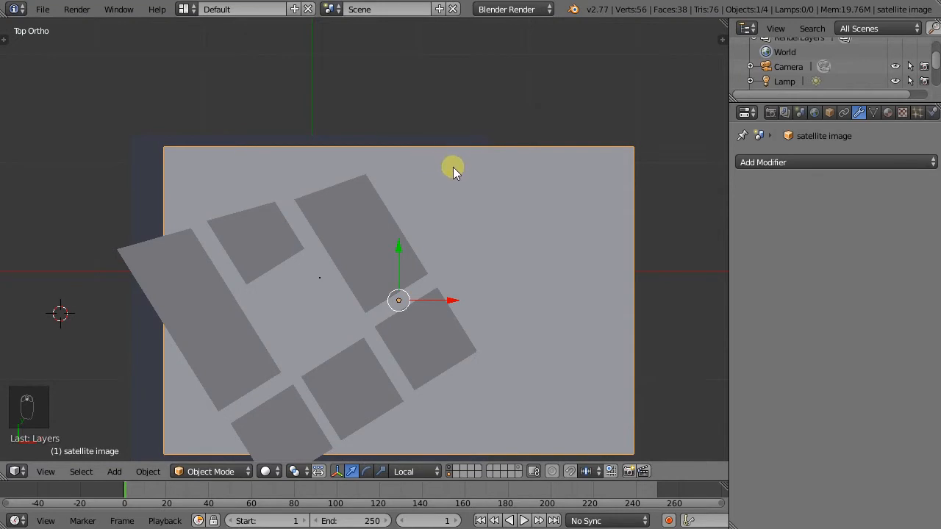
right_click(453, 167)
right_click(546, 203)
drag(397, 259, 372, 34)
scroll(408, 189, down, 5)
drag(395, 114, 400, 65)
scroll(342, 224, up, 6)
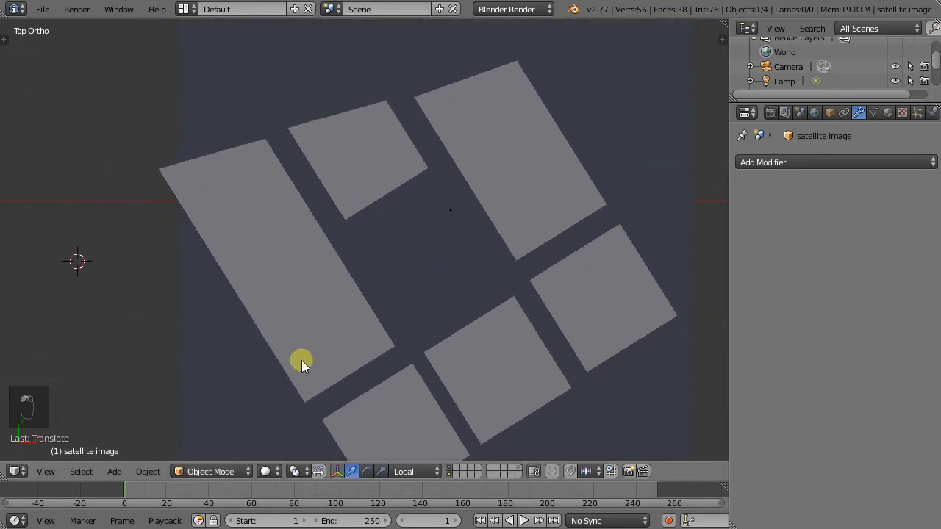
Switch the viewport shading to Texture and undo both moves of the satellite image.
click(266, 471)
click(307, 406)
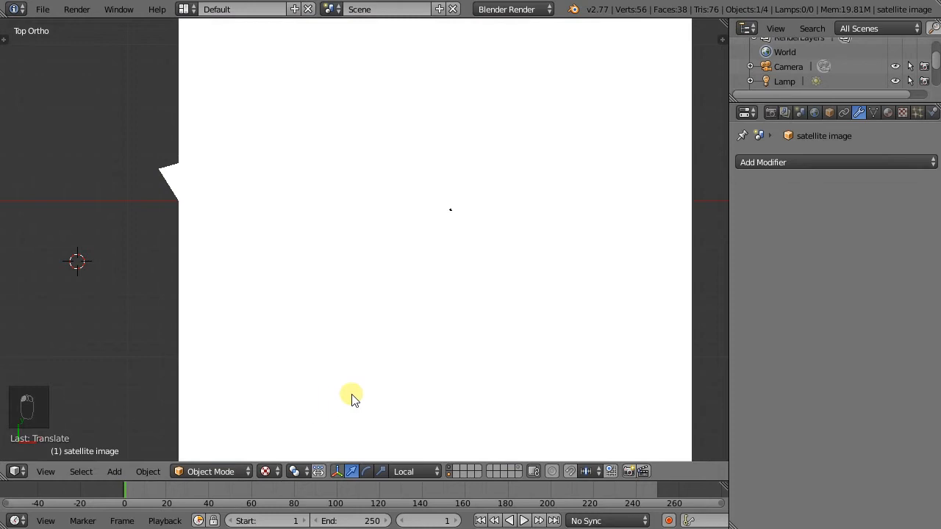
scroll(353, 228, down, 5)
key(ctrl+z)
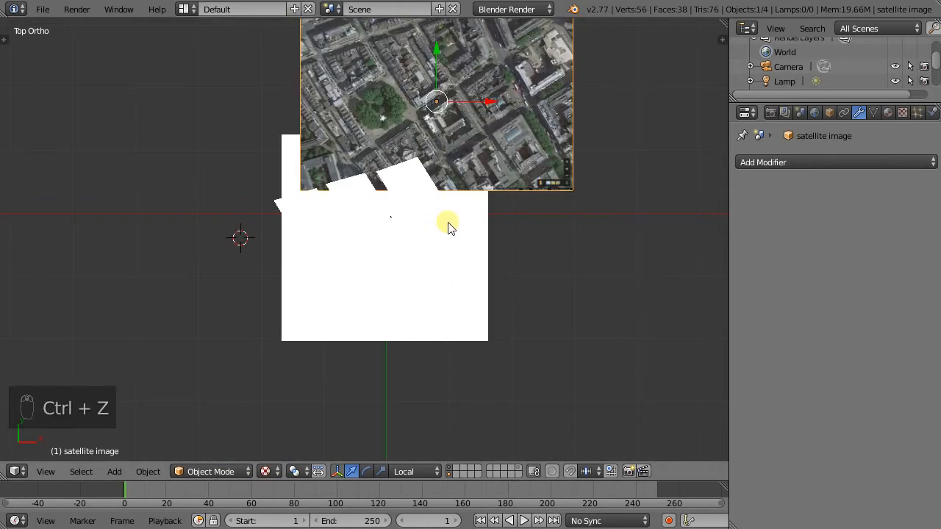
key(ctrl+z)
Select the large ground plane and move it along the Y axis until it clears the satellite image.
right_click(296, 287)
scroll(374, 287, down, 3)
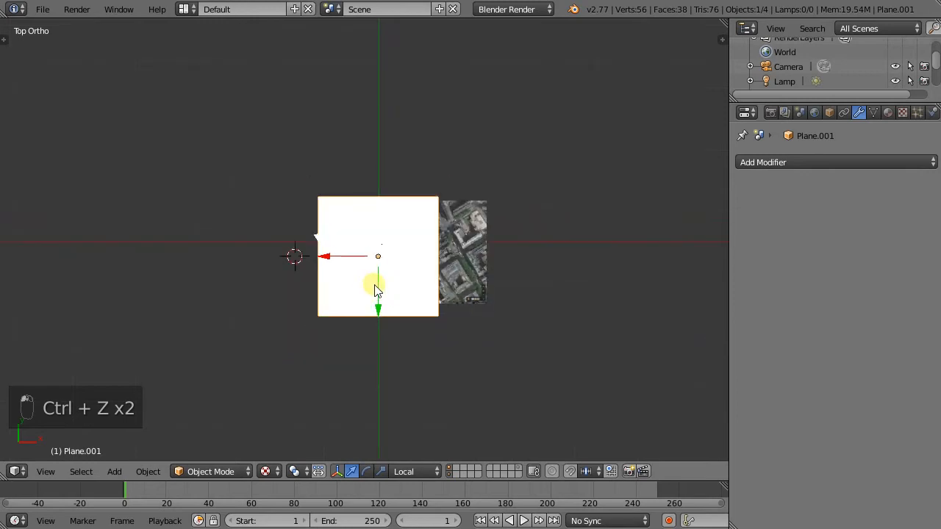
drag(379, 309, 373, 171)
scroll(373, 230, up, 10)
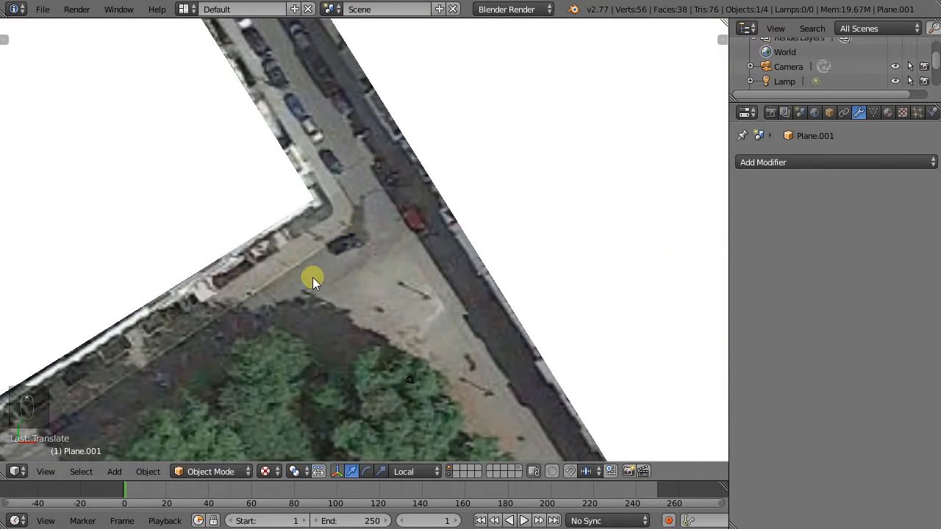
Place the 3D cursor on the street near the junction and add a mesh plane there.
click(306, 282)
key(ctrl+a)
click(321, 278)
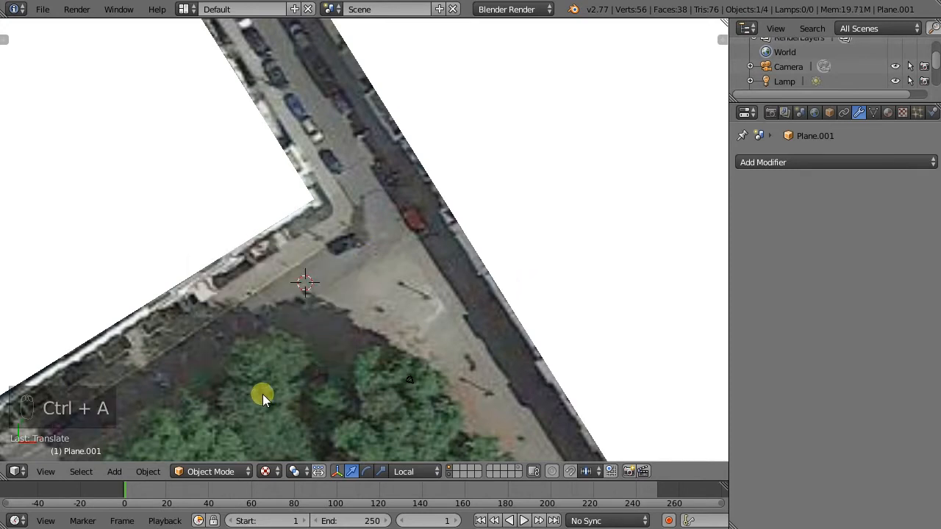
key(shift+a)
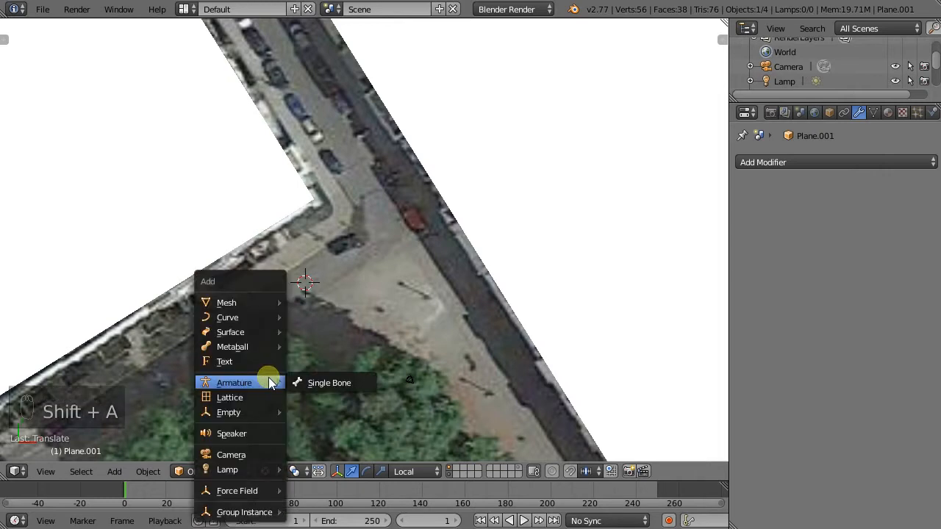
mouse_move(254, 302)
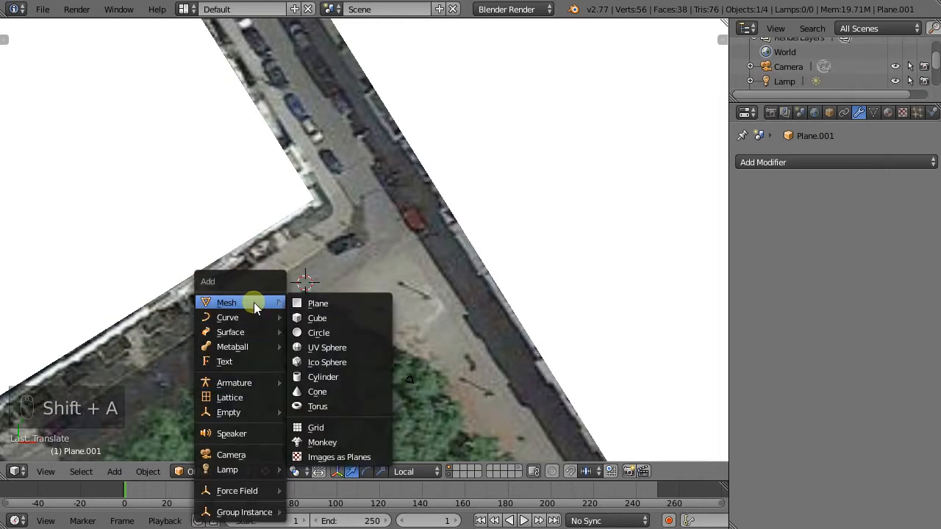
click(298, 303)
Select the new small plane, inspect it in Wireframe shading, and return the viewport to Texture shading.
scroll(305, 279, up, 6)
scroll(277, 258, down, 3)
right_click(216, 110)
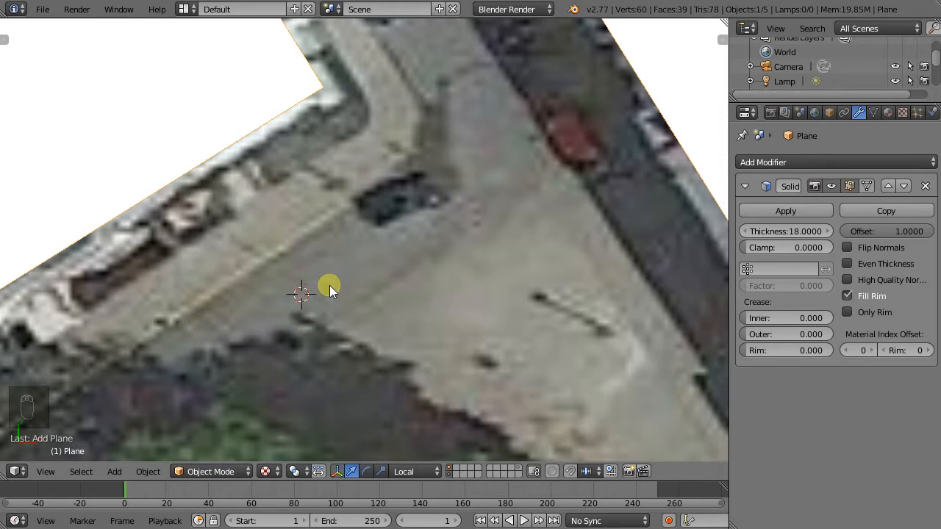
right_click(299, 291)
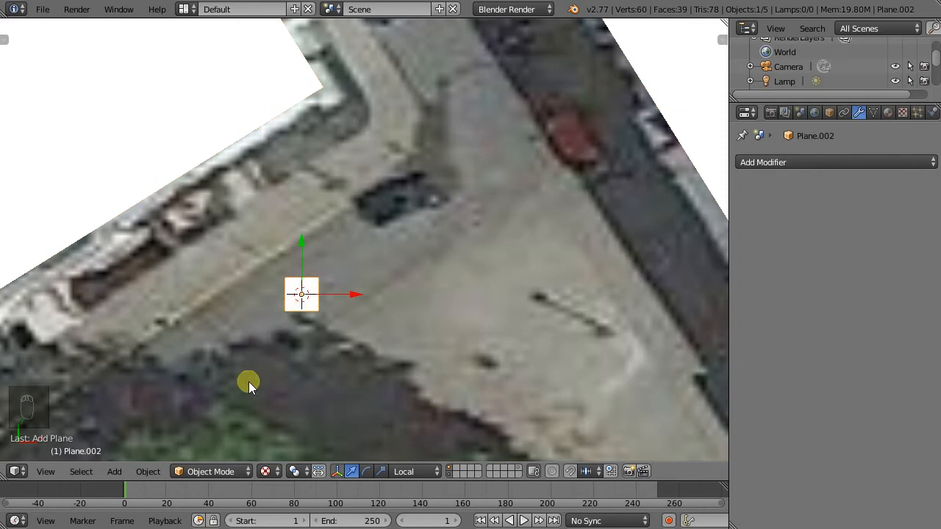
click(291, 472)
click(294, 438)
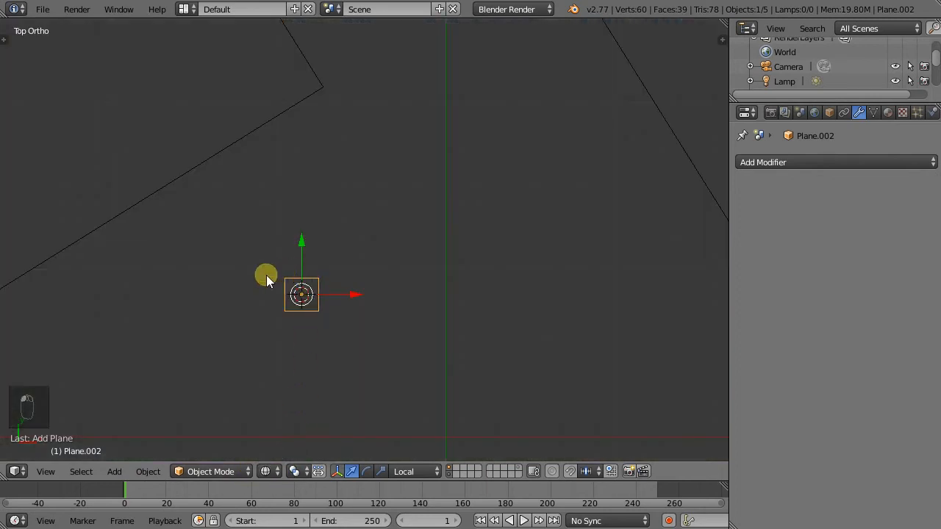
scroll(284, 366, down, 1)
click(265, 471)
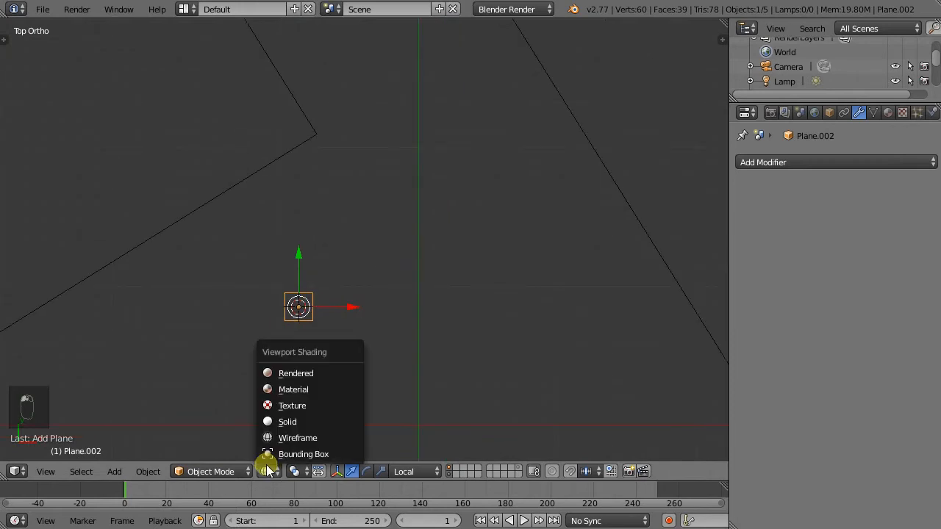
click(301, 405)
Show the building block's transform values, and set the small plane's Z rotation to 32° to align it with the block.
right_click(242, 170)
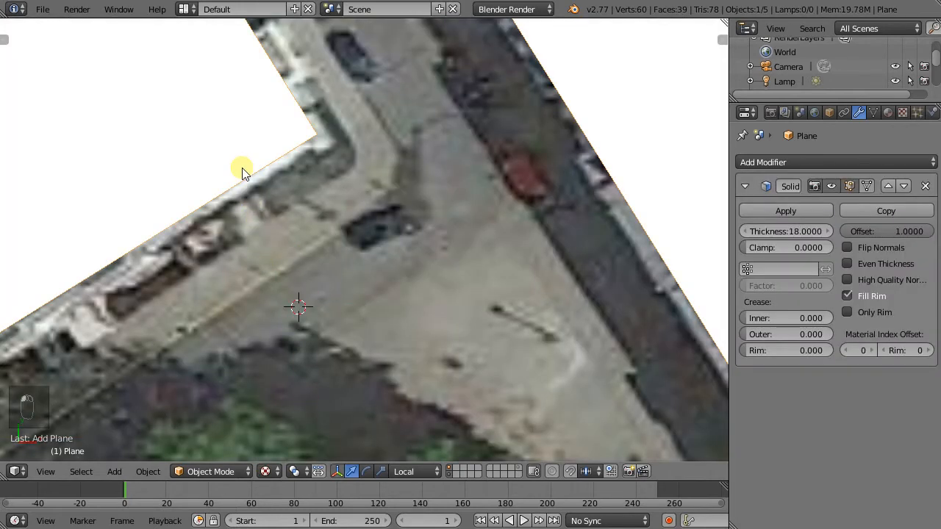
click(723, 39)
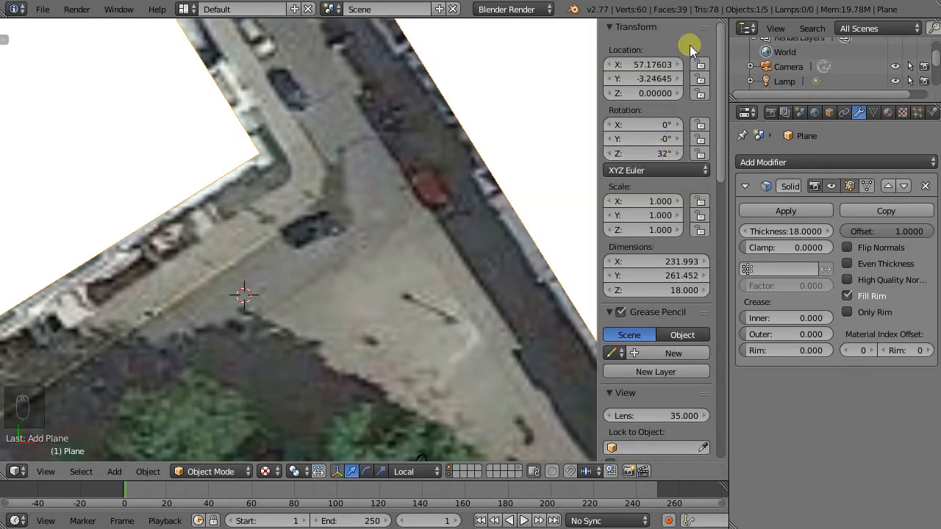
drag(601, 54, 577, 78)
key(shift+r)
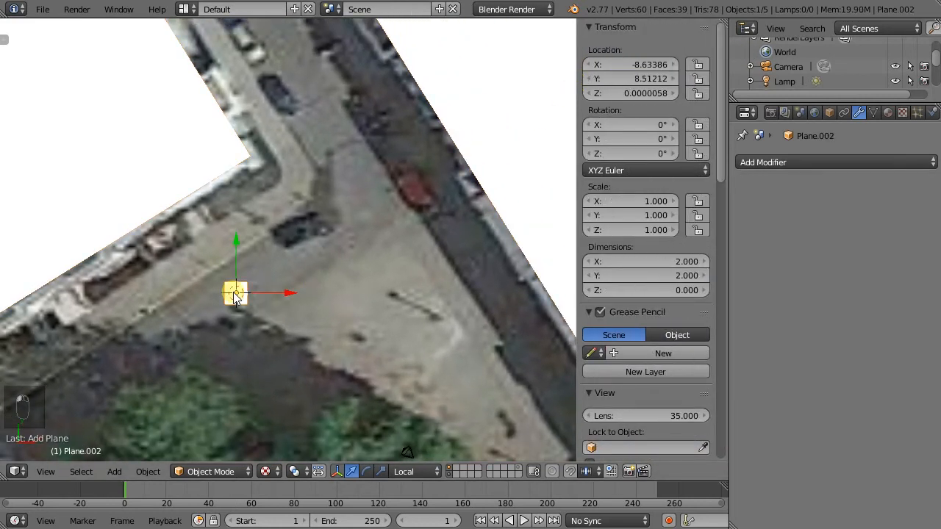
click(631, 154)
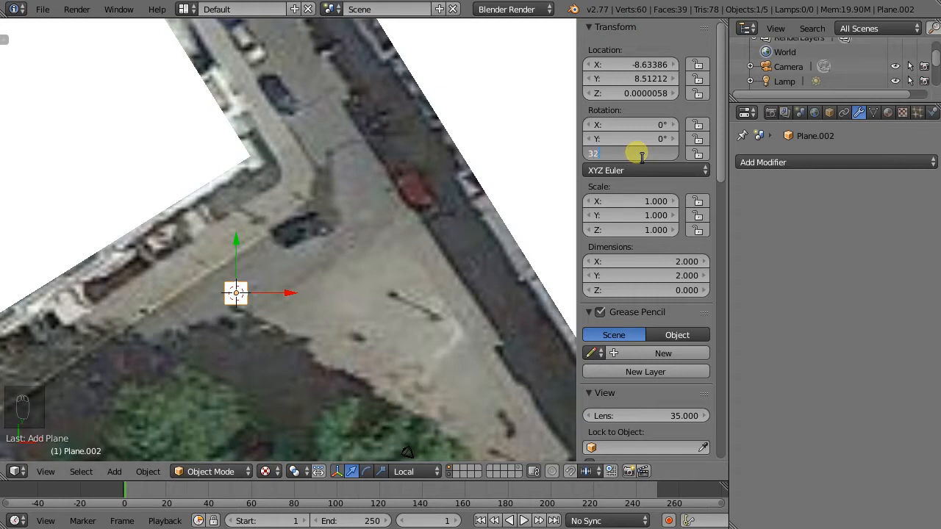
text(32)
key(Return)
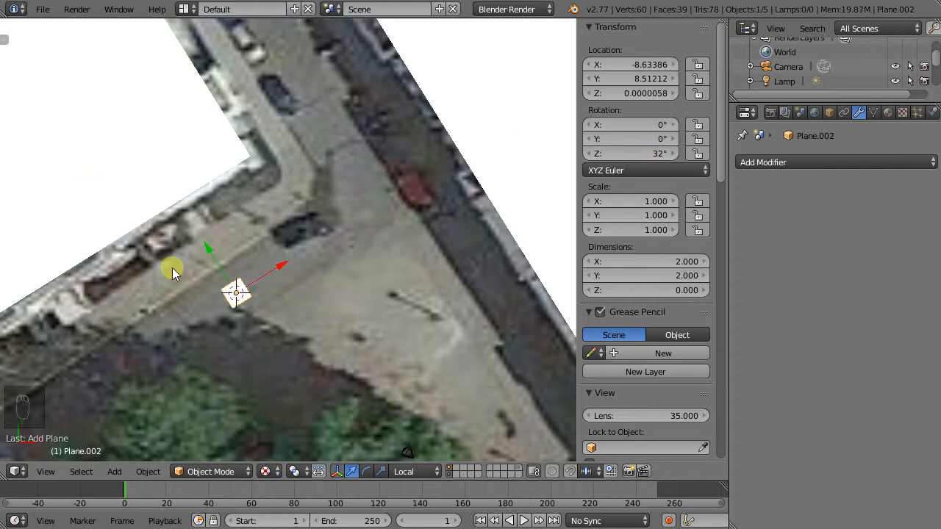
Move the small plane along the street to beside the dark parked car, and hide the transform properties.
scroll(227, 273, up, 6)
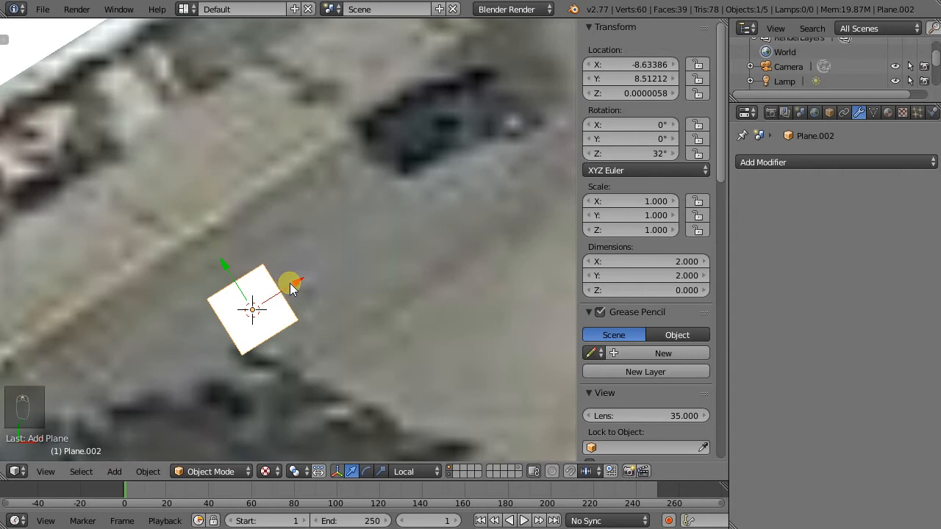
key(g)
click(411, 191)
scroll(254, 346, down, 3)
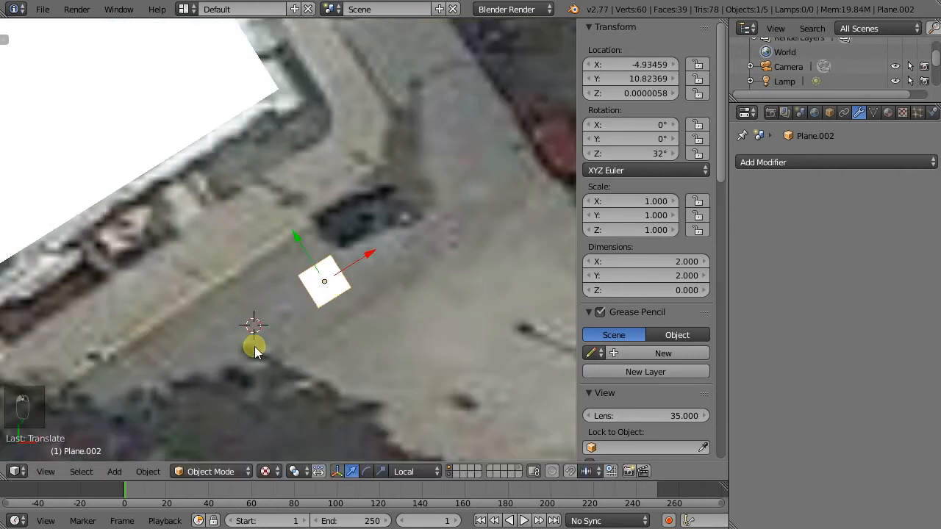
drag(581, 286, 804, 267)
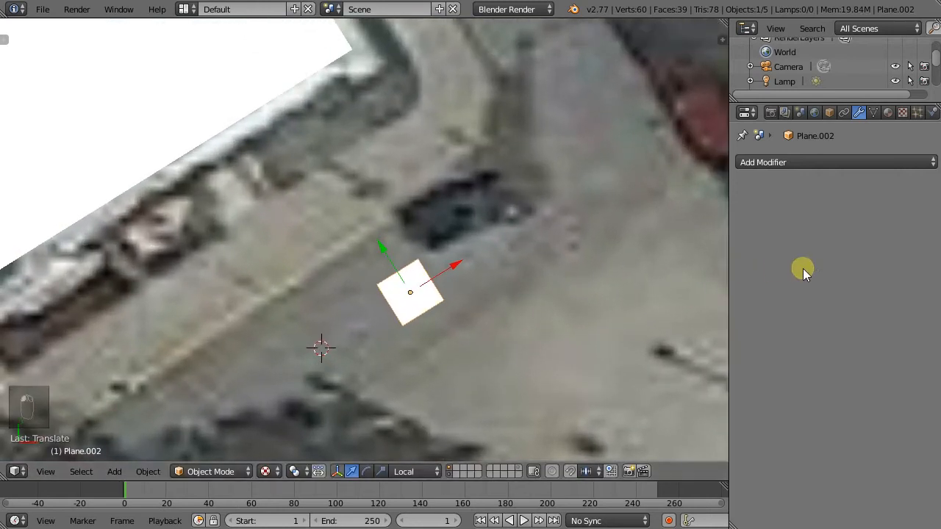
In Edit Mode, extend the small plane's building-side edge along local Y to the kerb, and select the opposite edge.
shift+middle_drag(399, 310, 311, 334)
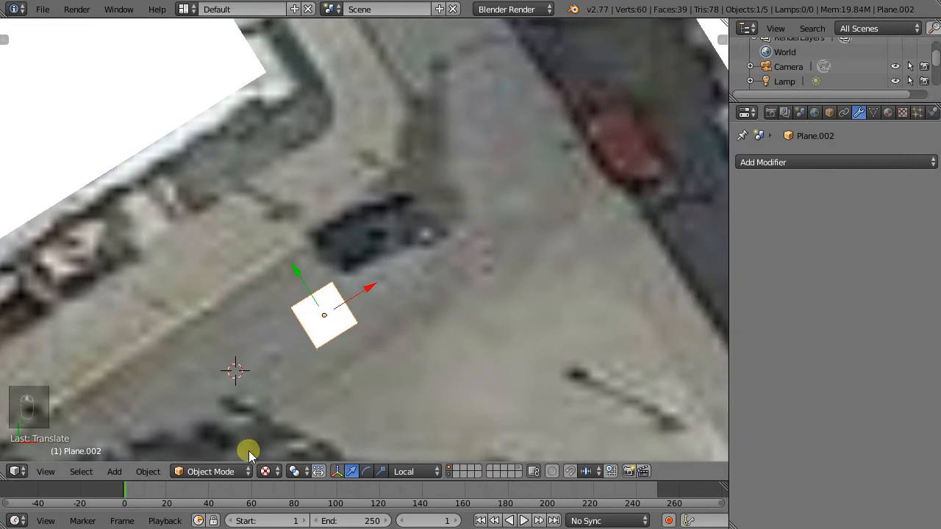
click(244, 470)
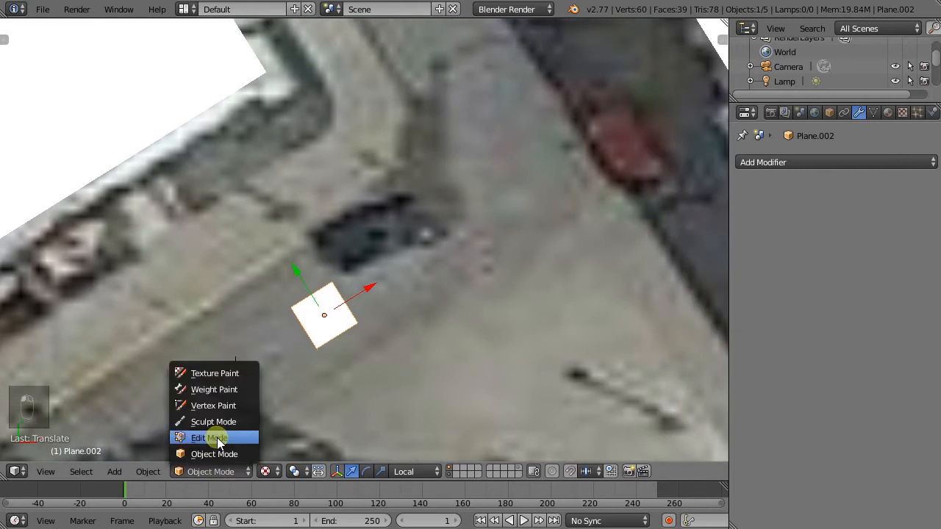
click(217, 434)
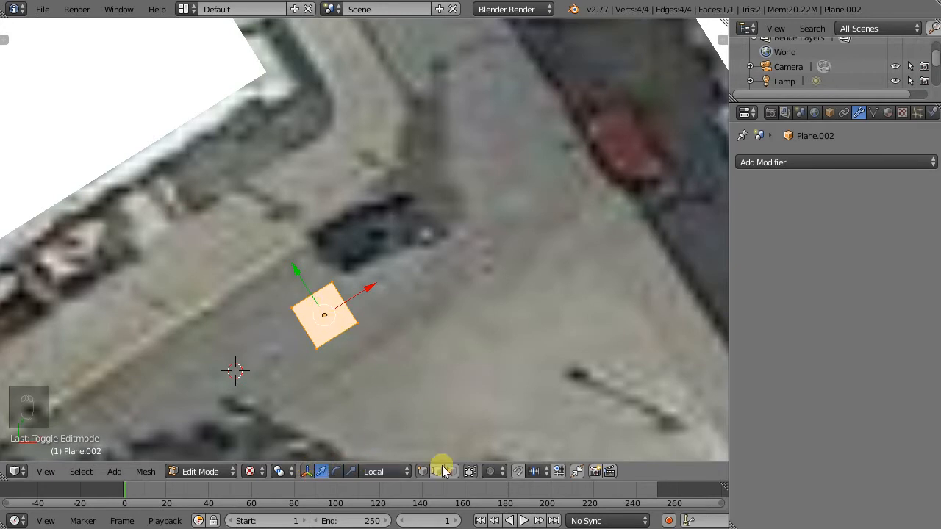
drag(294, 269, 323, 286)
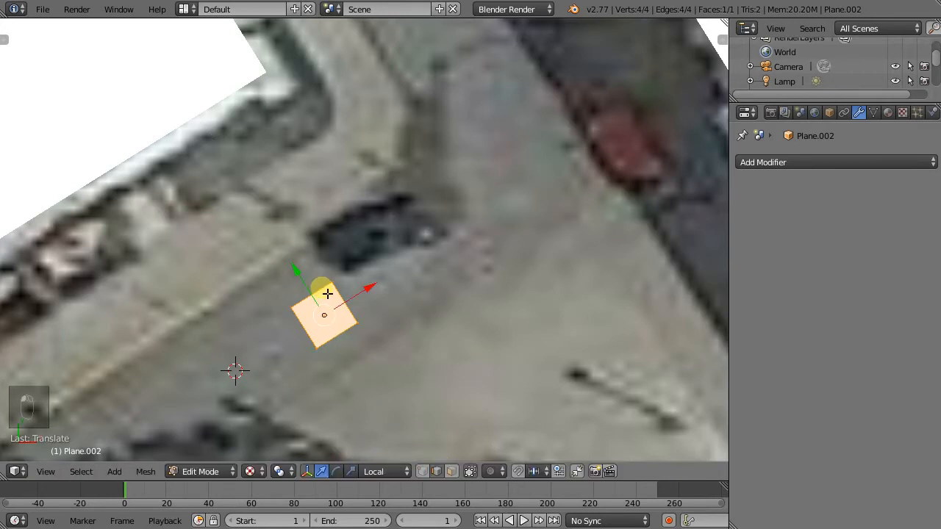
click(326, 288)
drag(284, 253, 257, 219)
click(341, 342)
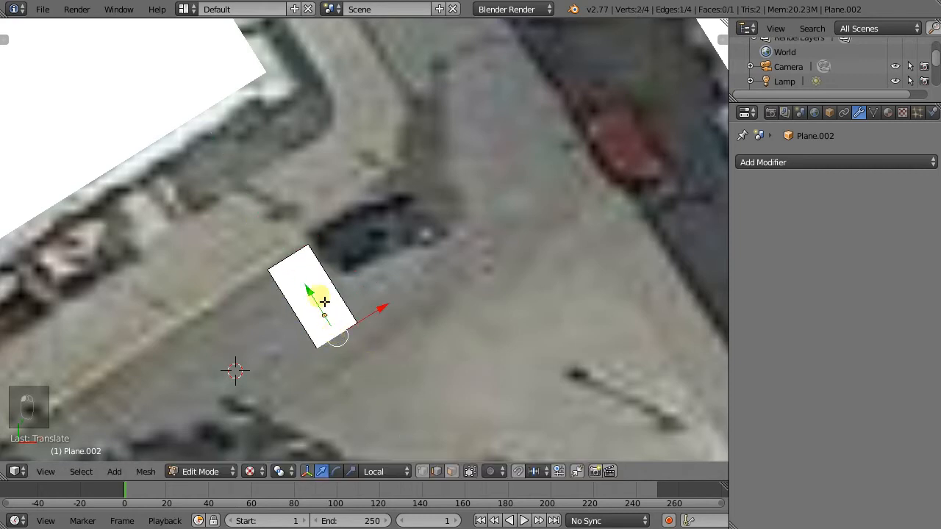
Widen the white road plane across the carriageway and extend its end edge along the road toward the street corner.
drag(321, 299, 332, 324)
right_click(345, 304)
drag(382, 271, 469, 231)
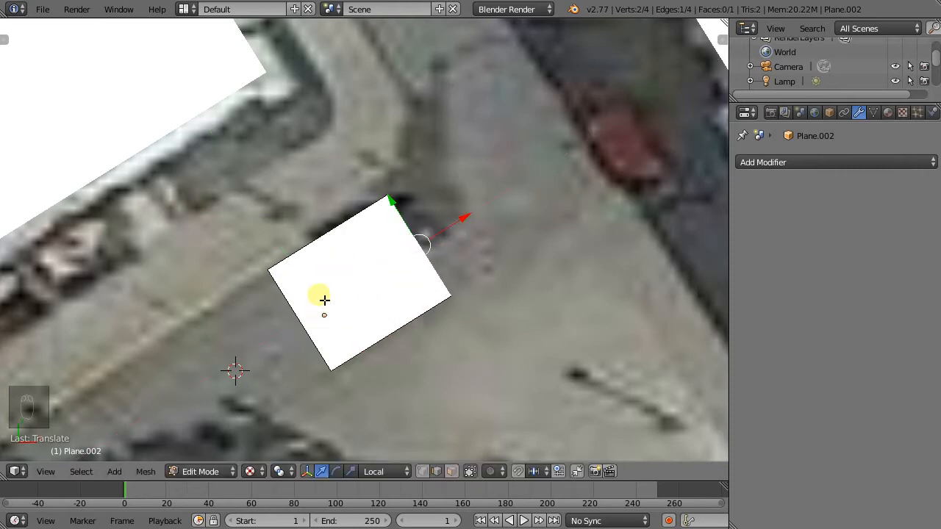
Duplicate the plane's end edge and place the copy in the side street just beyond the corner.
scroll(345, 297, down, 4)
scroll(401, 162, up, 2)
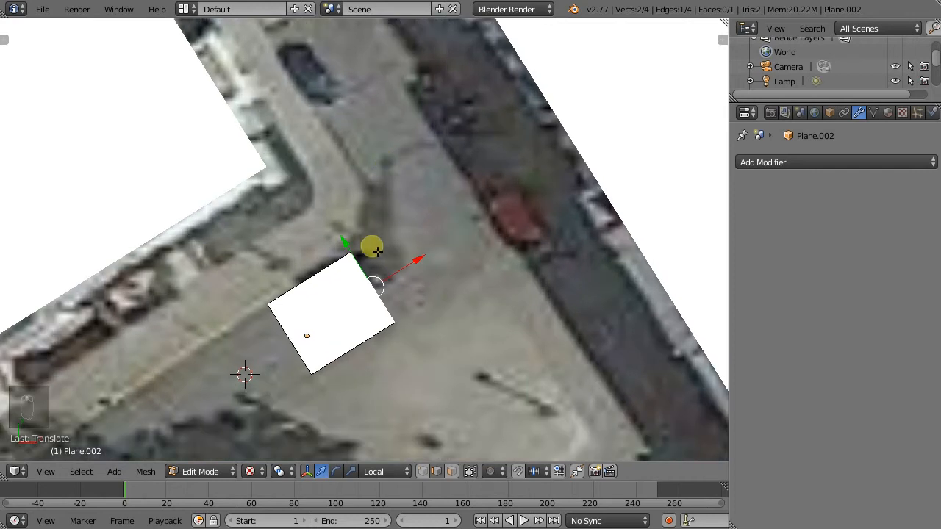
scroll(380, 279, up, 1)
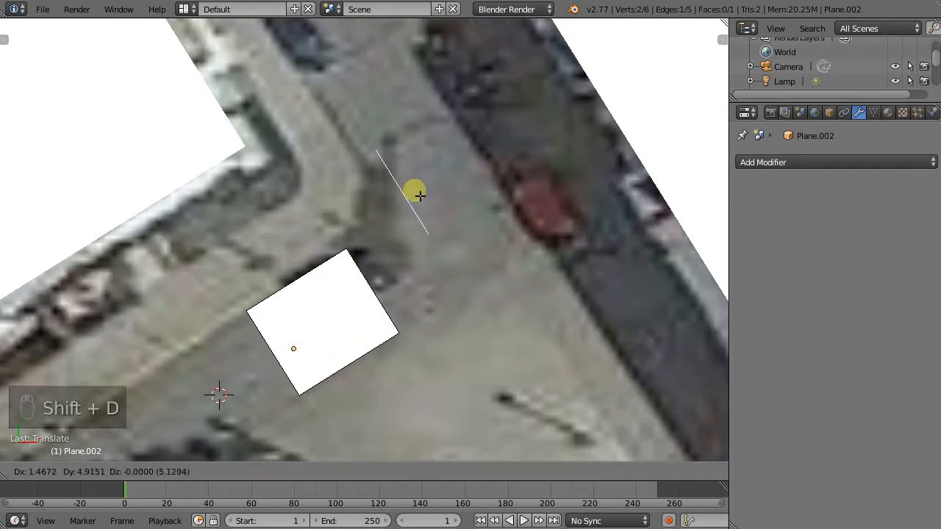
click(420, 171)
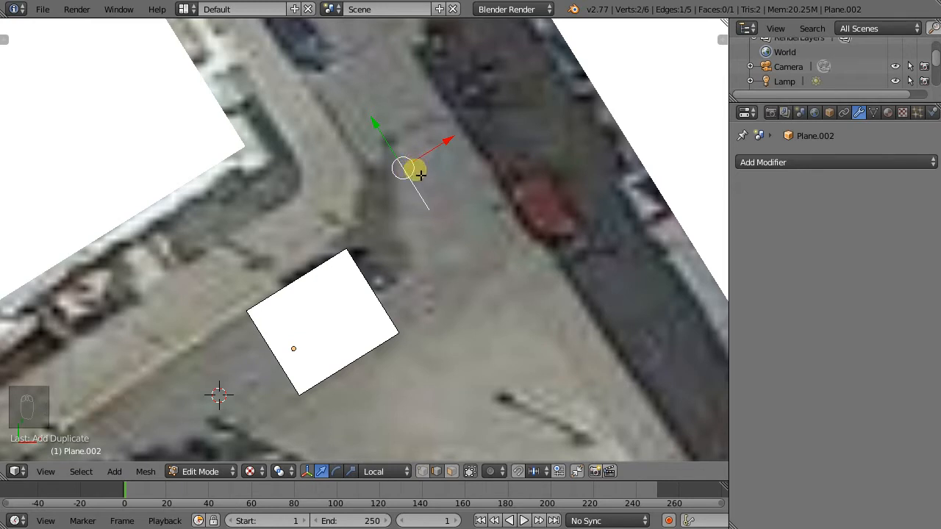
key(g)
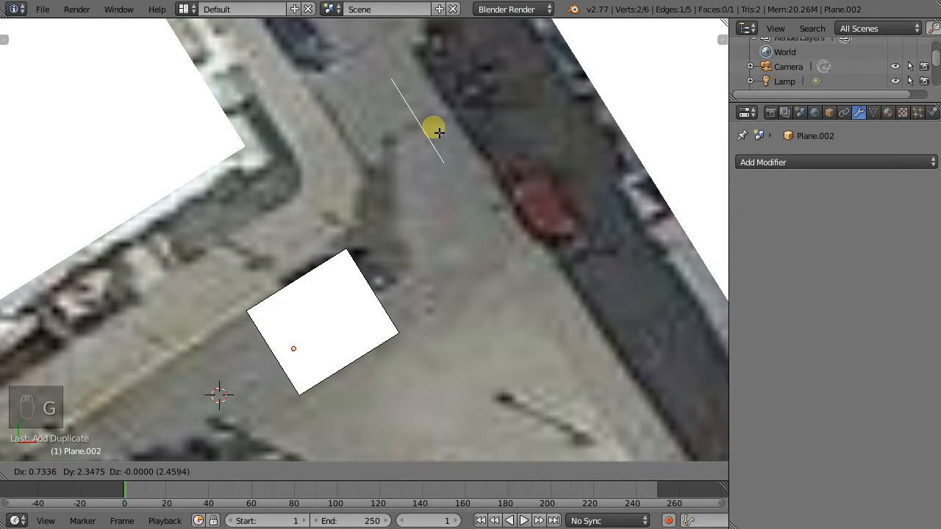
click(432, 123)
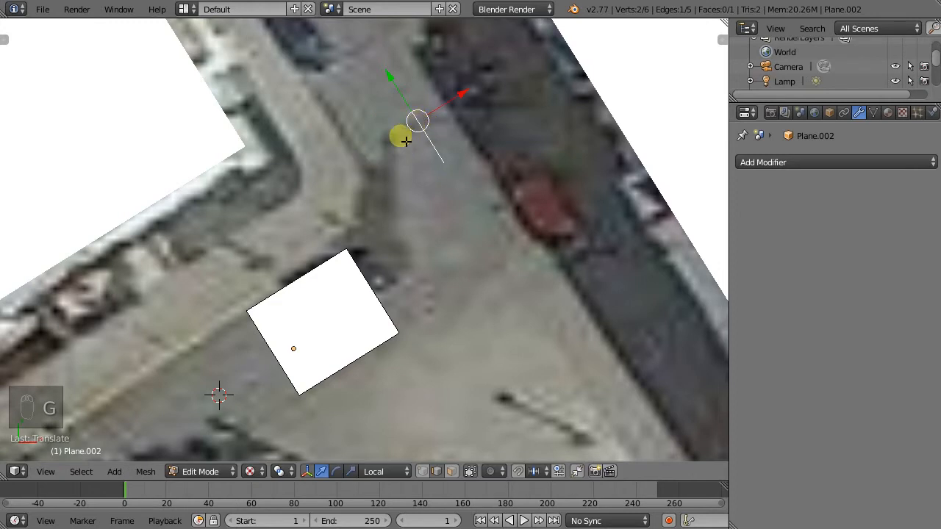
Rotate the duplicated edge 90 degrees so it lies across the side street.
key(r)
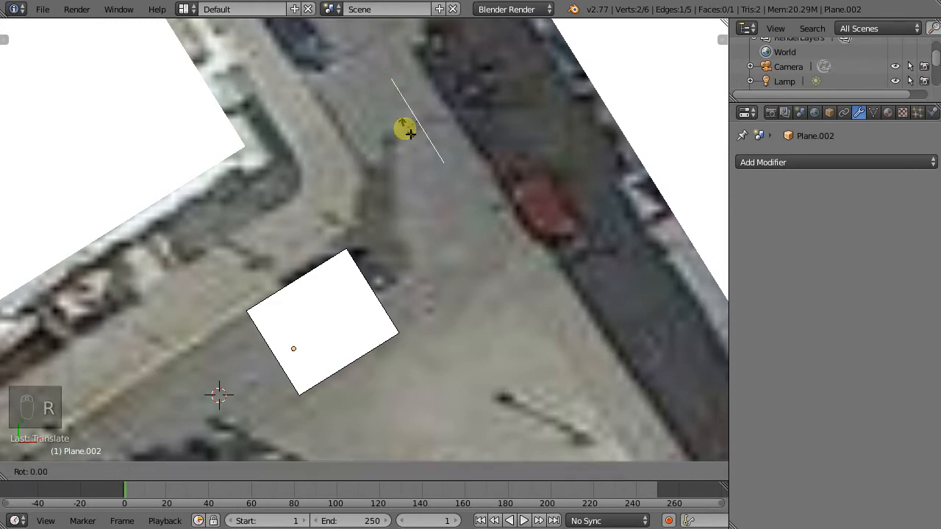
key(0)
key(Return)
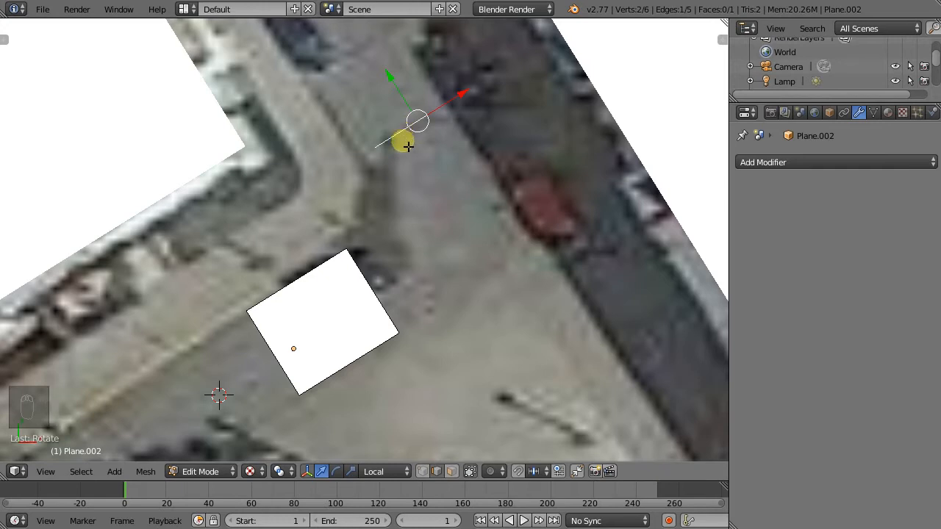
Bridge the duplicated edge to the plane's end edge with Bridge Edge Loops and display the enlarged bridge settings.
shift+middle_drag(435, 138, 247, 172)
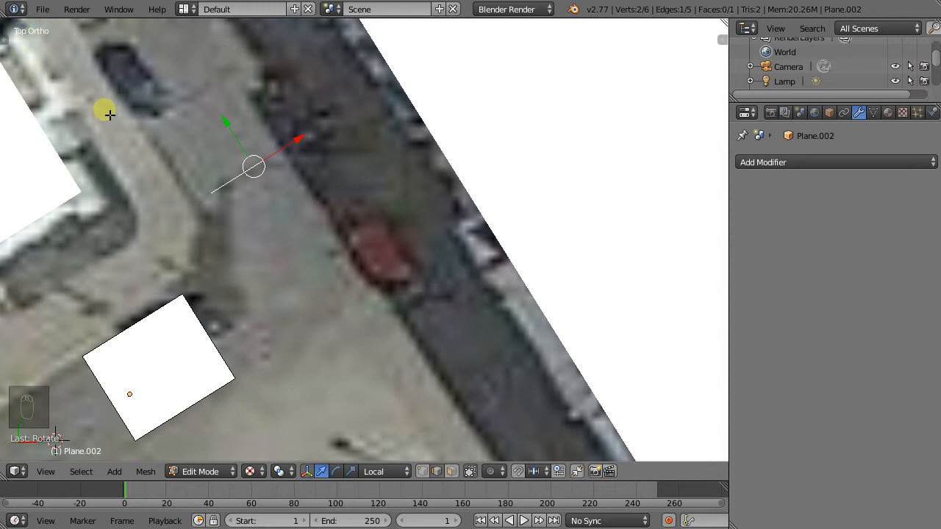
shift+middle_drag(213, 200, 404, 146)
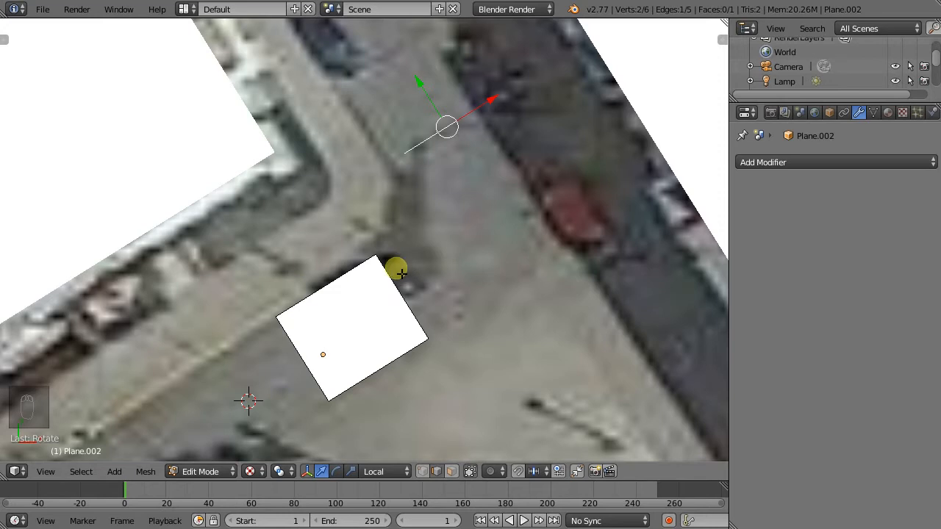
shift+right_click(394, 269)
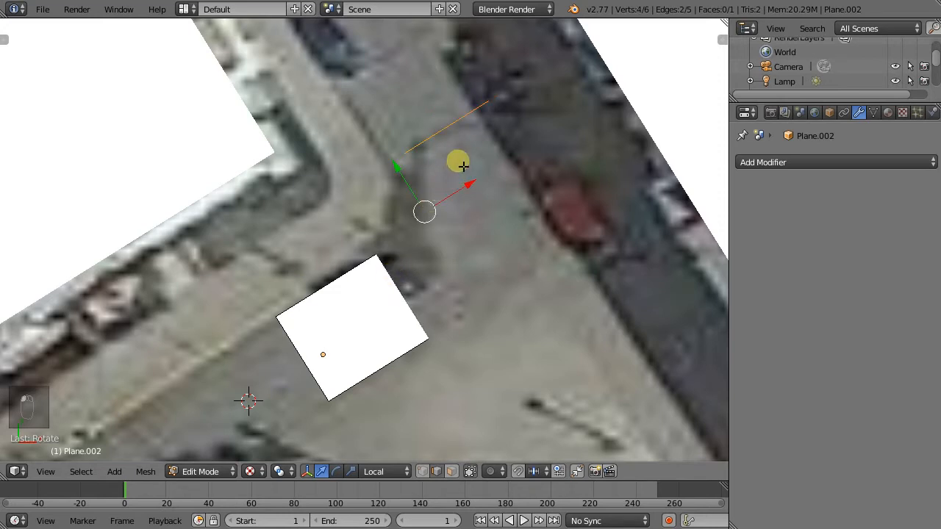
key(w)
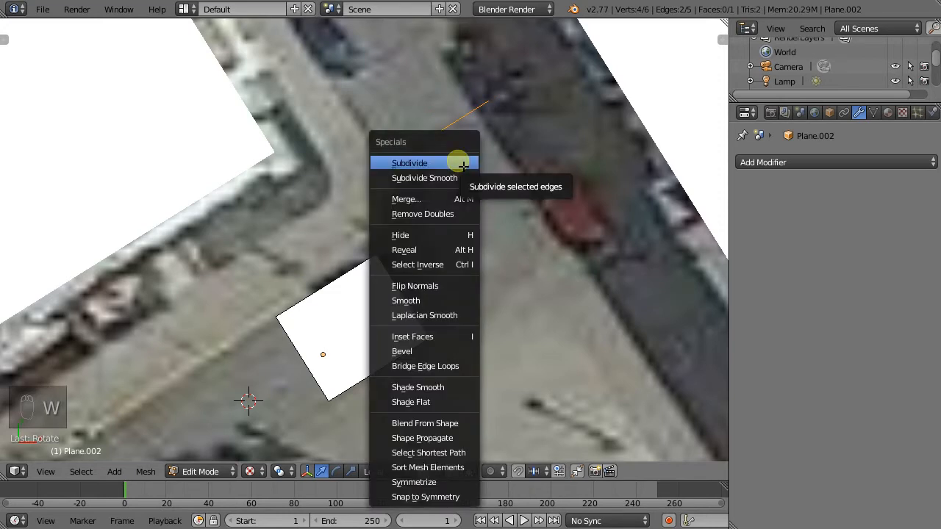
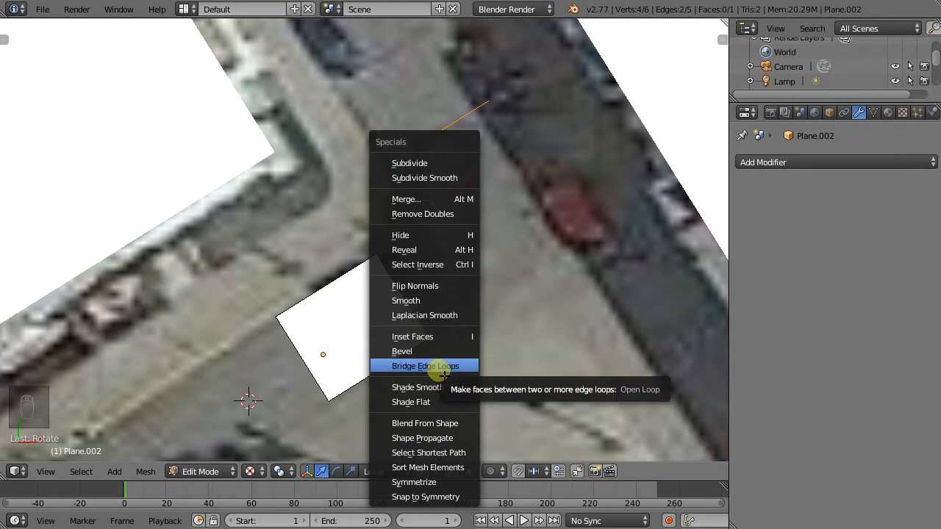
click(444, 375)
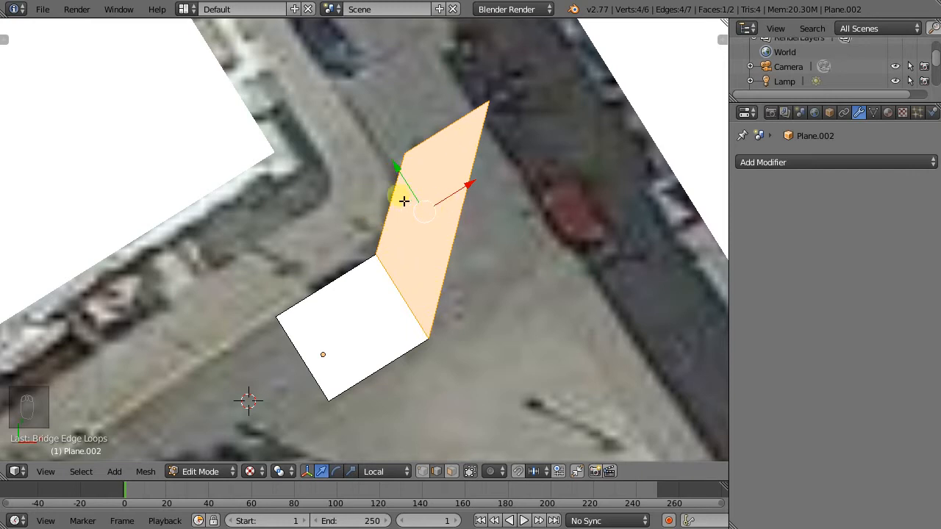
click(11, 42)
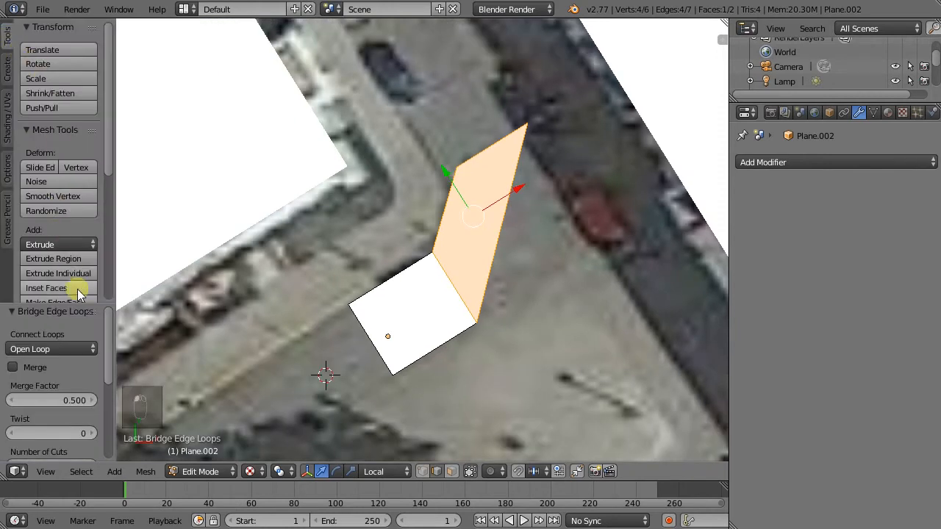
drag(123, 310, 103, 219)
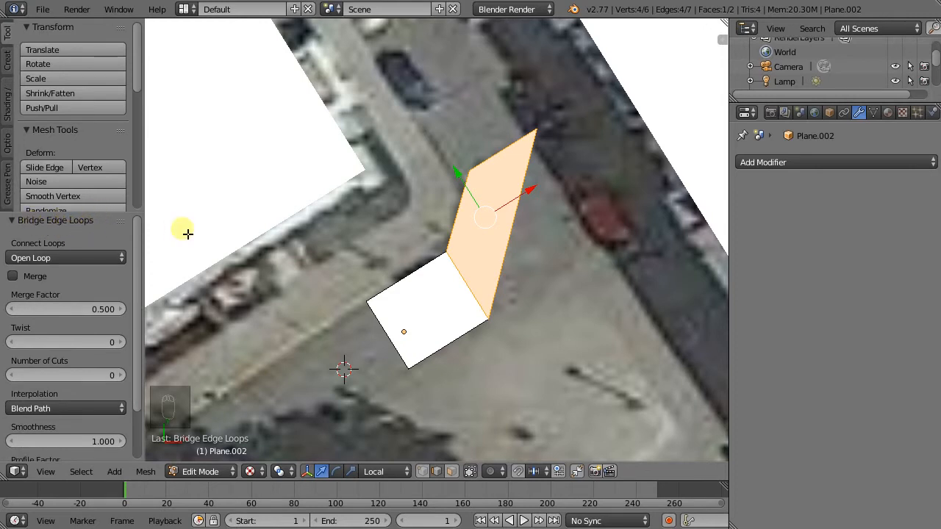
Try moving the bridged face along its local X axis, undo the moves, and undo the bridge.
drag(529, 190, 563, 195)
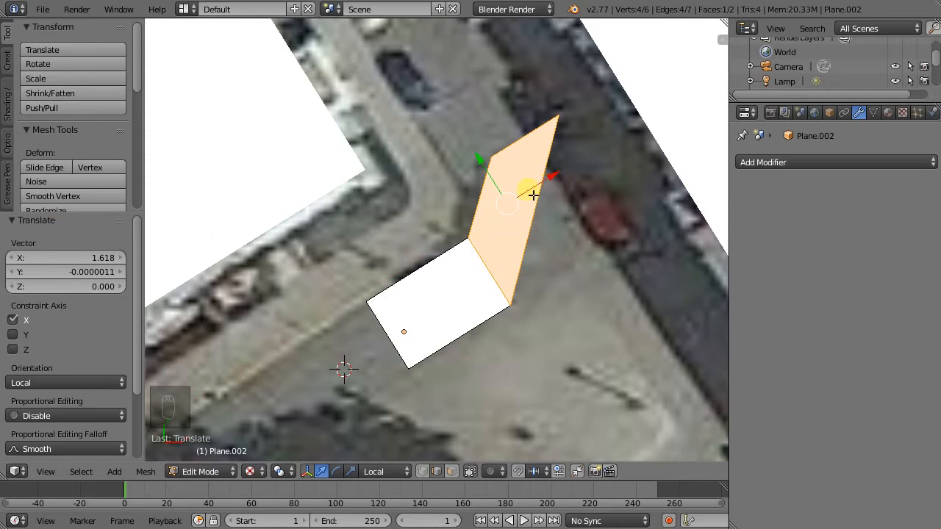
key(ctrl+z)
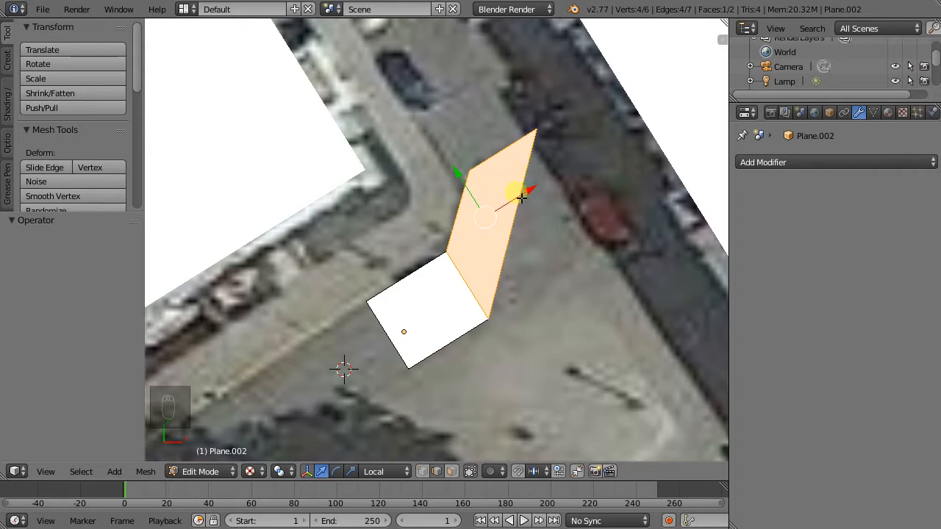
drag(531, 193, 563, 184)
key(ctrl+z)
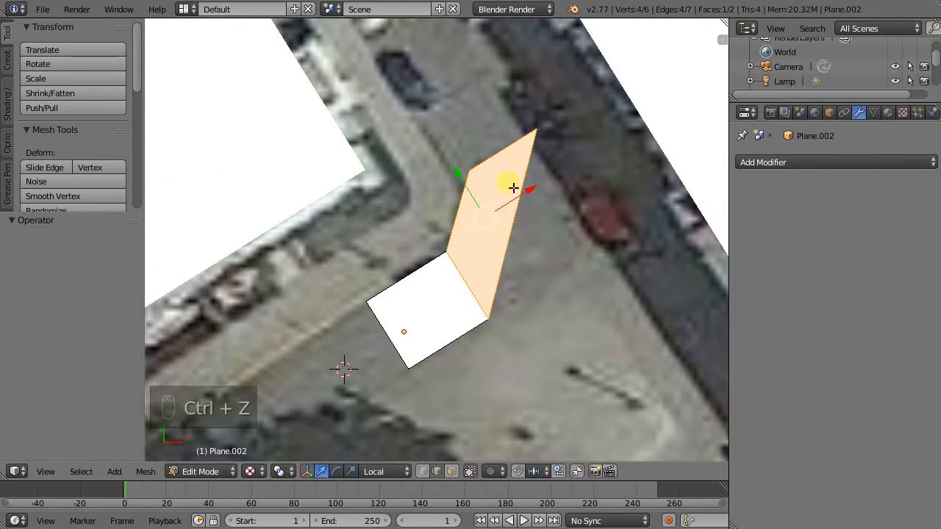
key(ctrl+z)
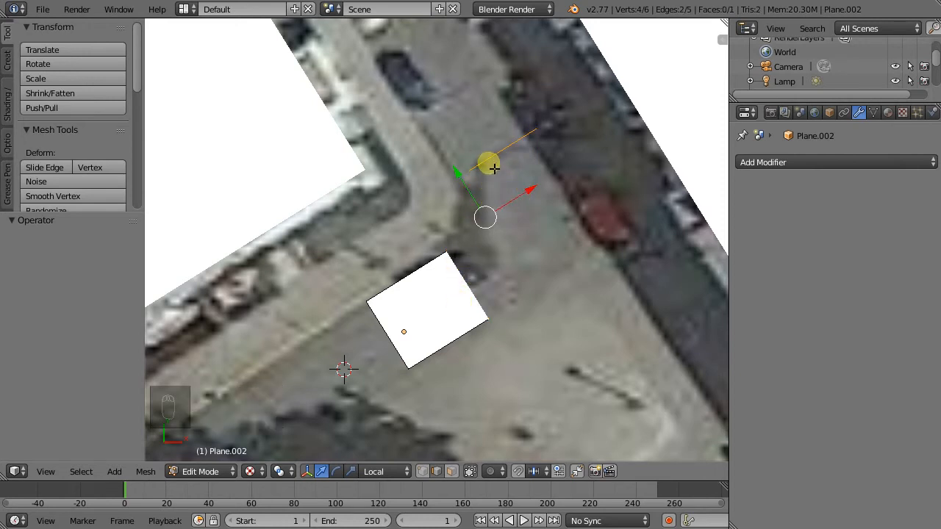
Bridge the two edges again with 5 cuts and a smoothness of 0.570 to form a curved corner.
key(w)
click(474, 238)
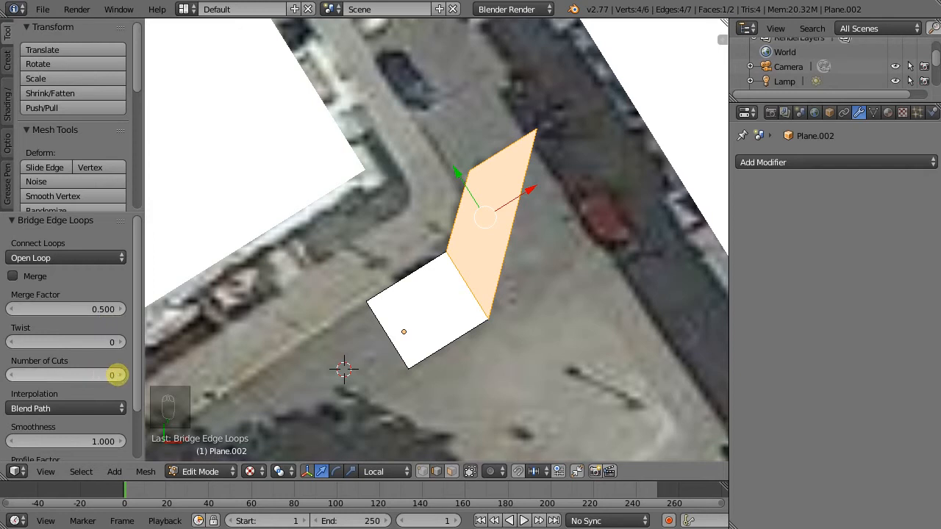
click(118, 374)
click(118, 375)
click(118, 375)
click(117, 374)
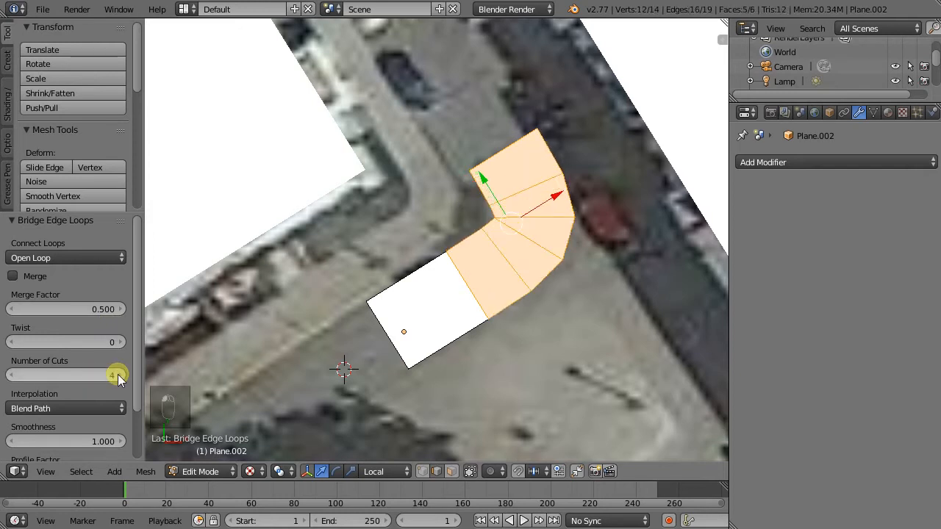
click(117, 375)
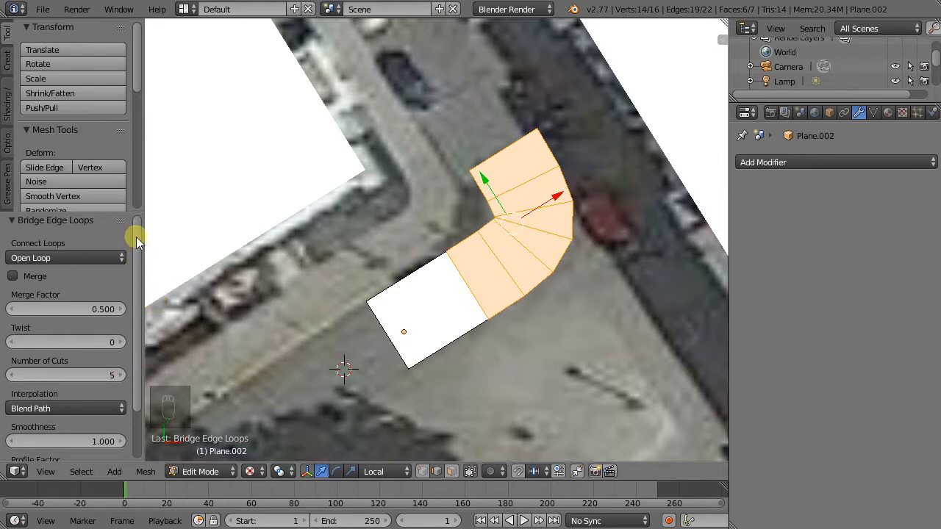
drag(135, 238, 132, 279)
mouse_move(109, 403)
mouse_down()
mouse_move(76, 401)
mouse_move(57, 383)
mouse_move(93, 399)
mouse_up()
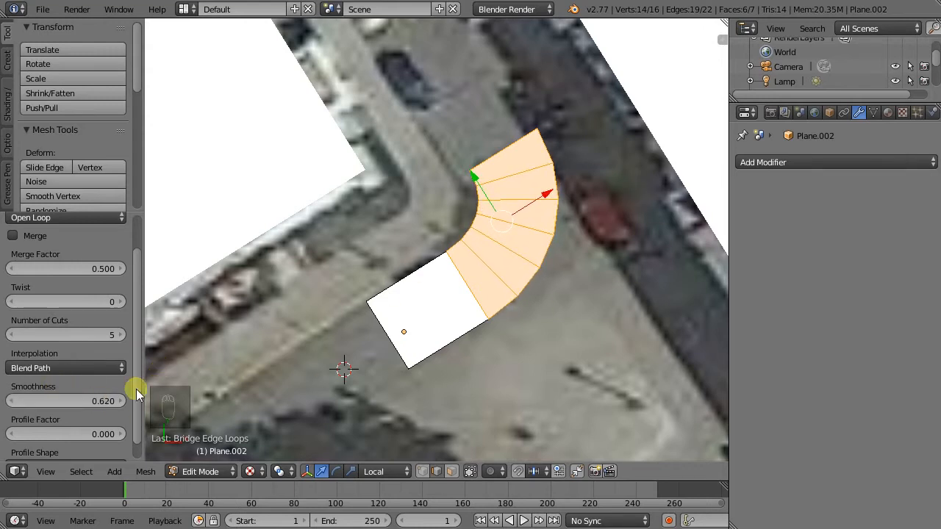
drag(98, 397, 94, 388)
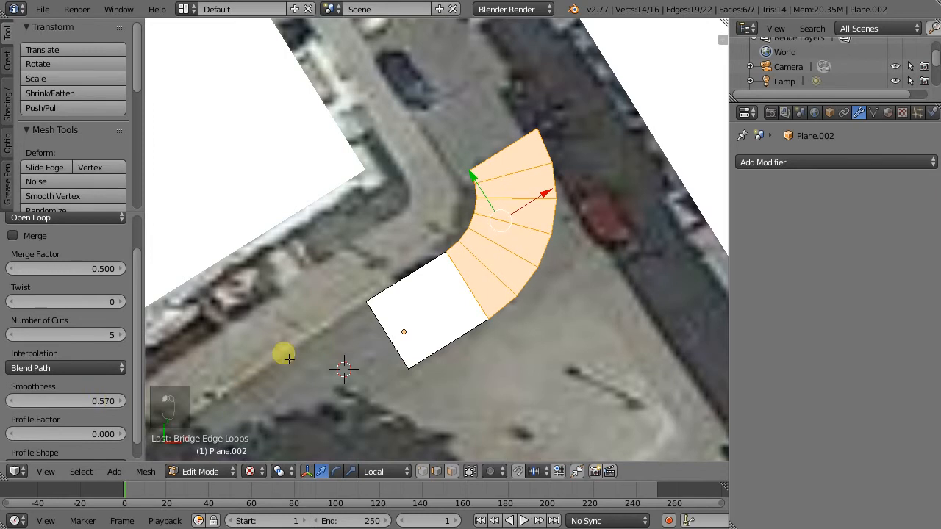
Undo the curved bridge and move the duplicated edge about -0.886 along local X toward the inner kerb.
scroll(464, 199, down, 2)
scroll(516, 146, up, 1)
key(ctrl+z)
key(ctrl+z)
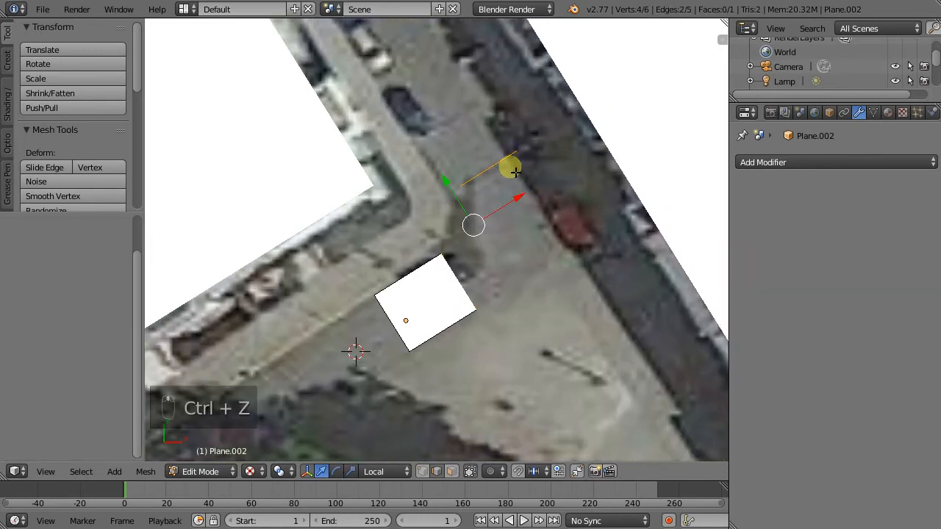
drag(541, 146, 529, 153)
Bridge the shifted edge to the plane's end edge using 4 cuts for the curved corner.
shift+right_click(457, 274)
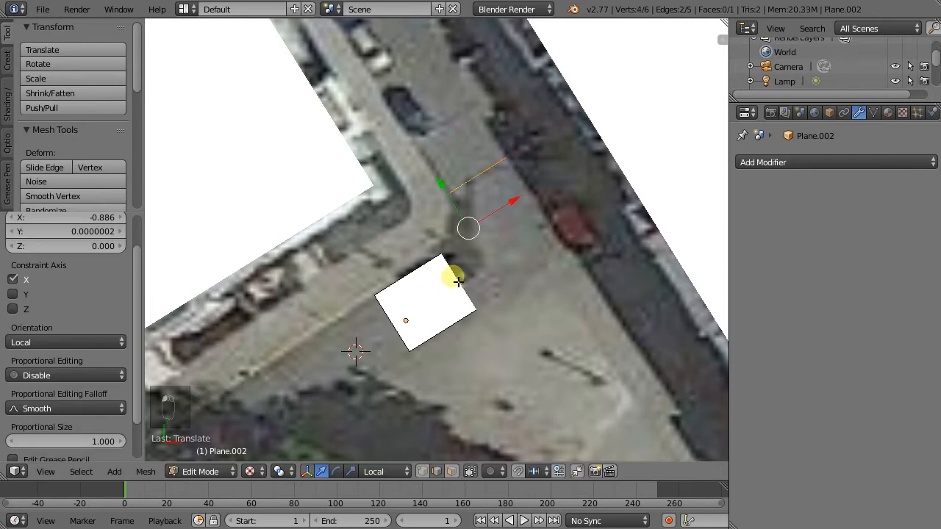
key(w)
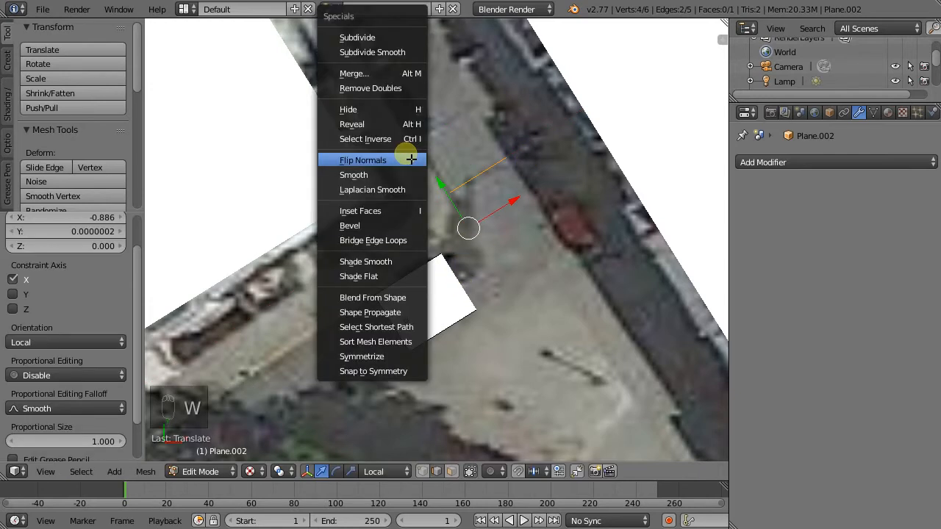
click(405, 240)
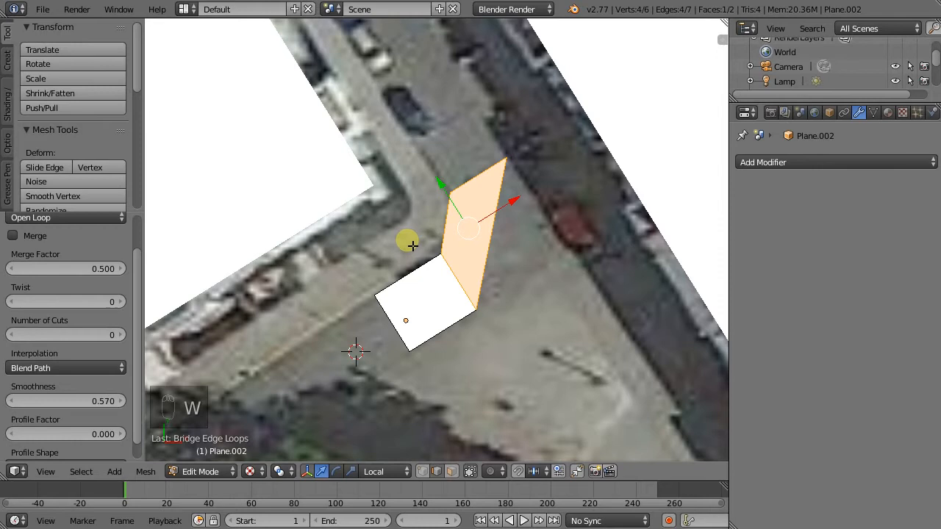
click(121, 335)
click(122, 335)
click(122, 334)
click(121, 334)
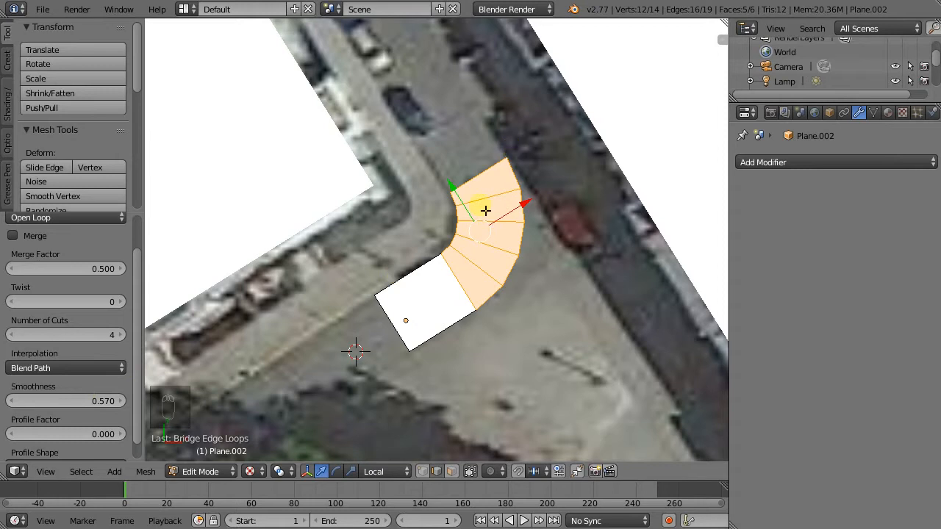
Extrude the curve's far edge up the side street along its normal Z by about 37.128 units.
scroll(497, 245, down, 2)
shift+middle_drag(487, 156, 497, 251)
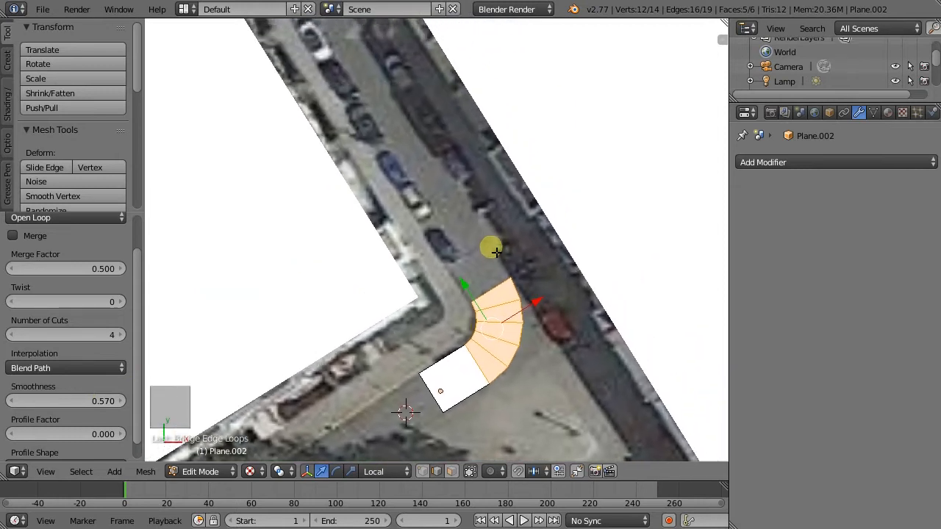
right_click(502, 291)
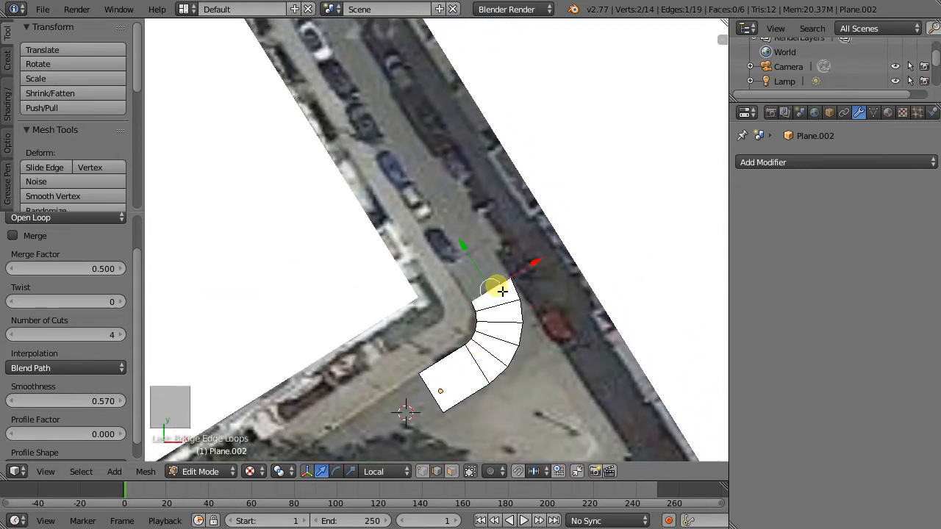
scroll(502, 290, down, 1)
key(e)
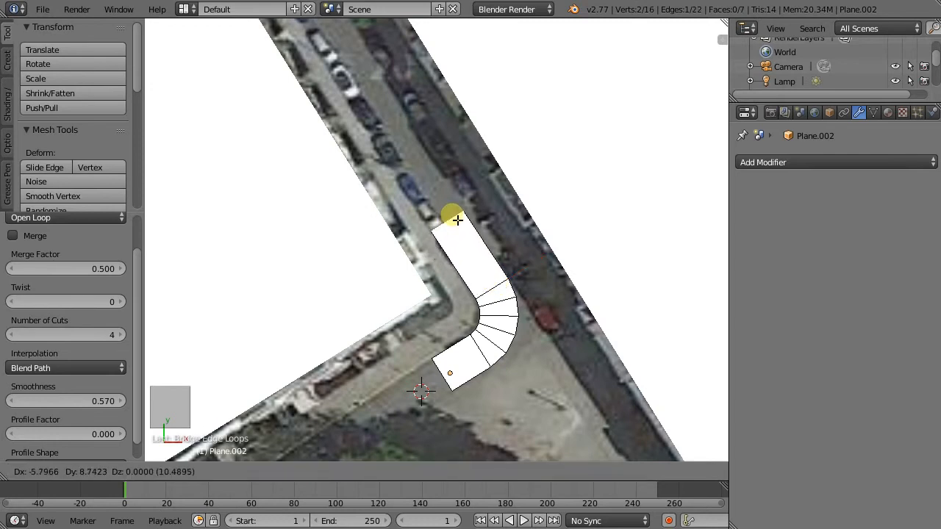
key(z)
key(z)
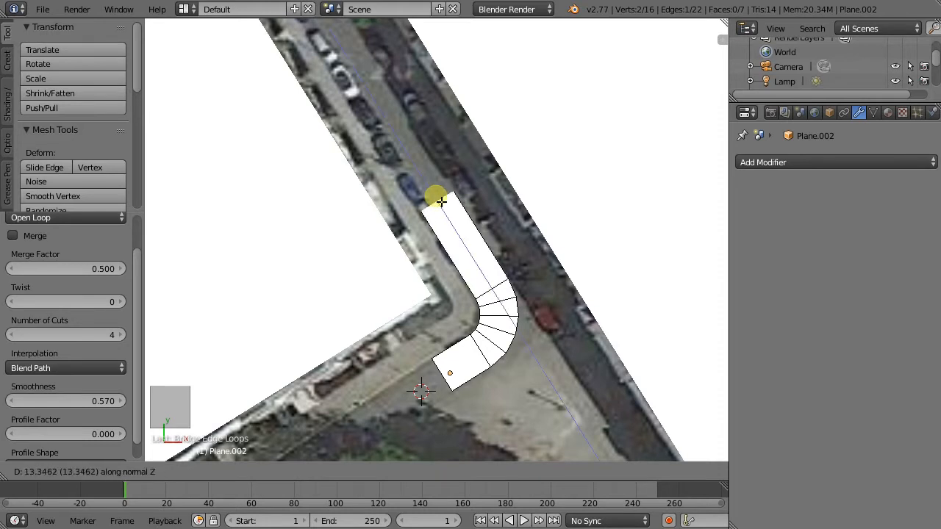
click(358, 74)
scroll(349, 75, down, 3)
shift+middle_drag(349, 75, 393, 185)
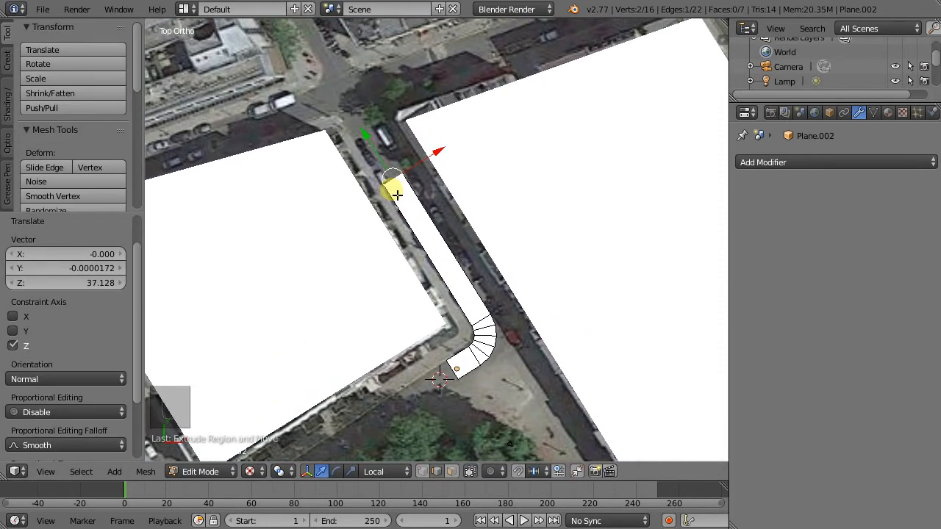
Move the side street's end edge about 16.031 along local Y, and extrude the road's opposite end edge about 59.127 along its normal Z.
key(e)
click(347, 83)
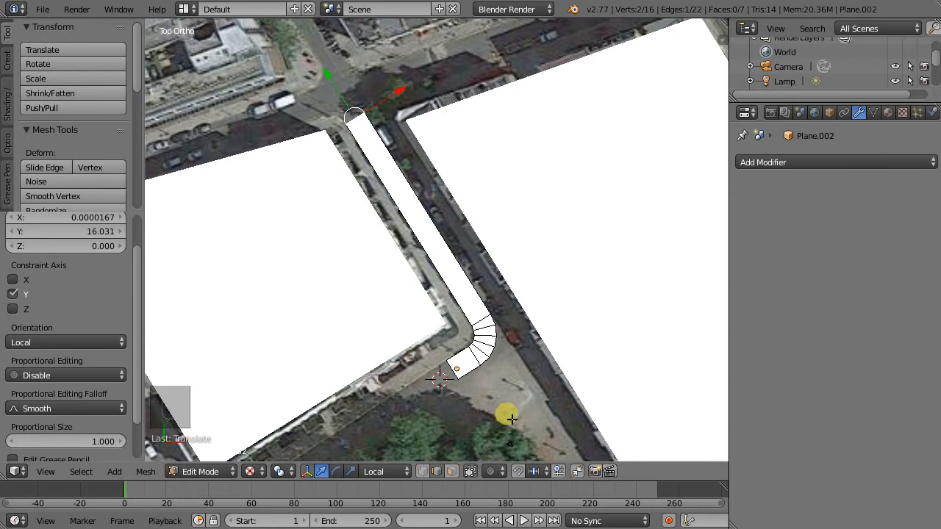
right_click(445, 369)
shift+middle_drag(447, 384, 509, 232)
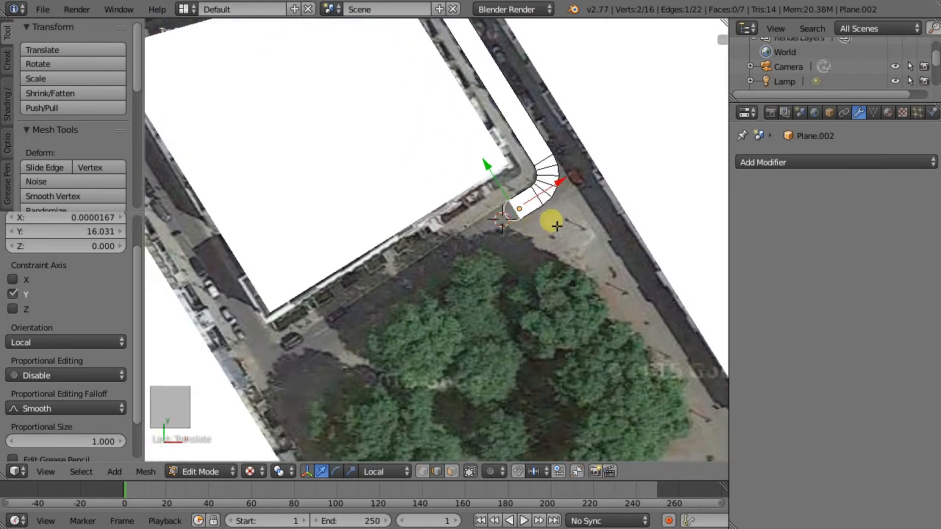
key(e)
key(z)
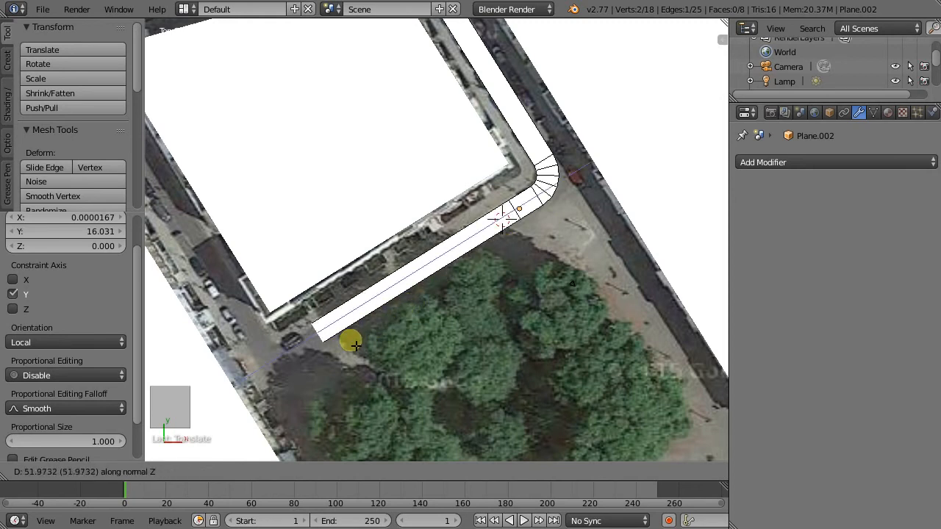
click(326, 355)
Duplicate the new end edge, offset it about -5.994 in X and 1.045 in Y into the junction, and rotate it 89°.
scroll(283, 358, up, 3)
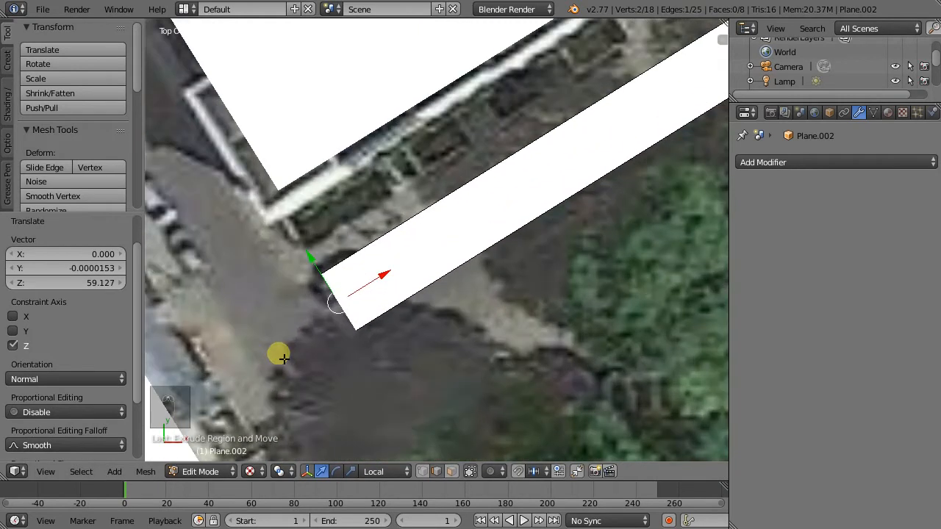
shift+middle_drag(367, 304, 420, 305)
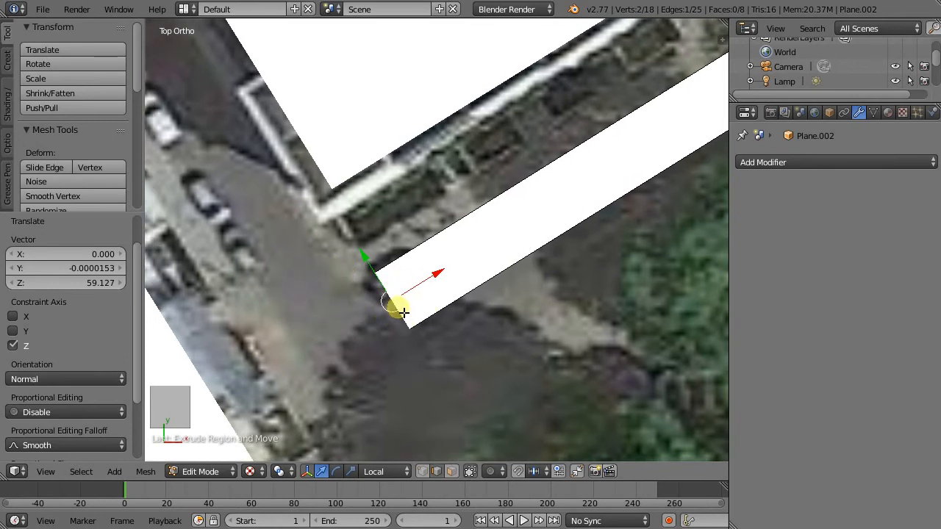
key(shift+d)
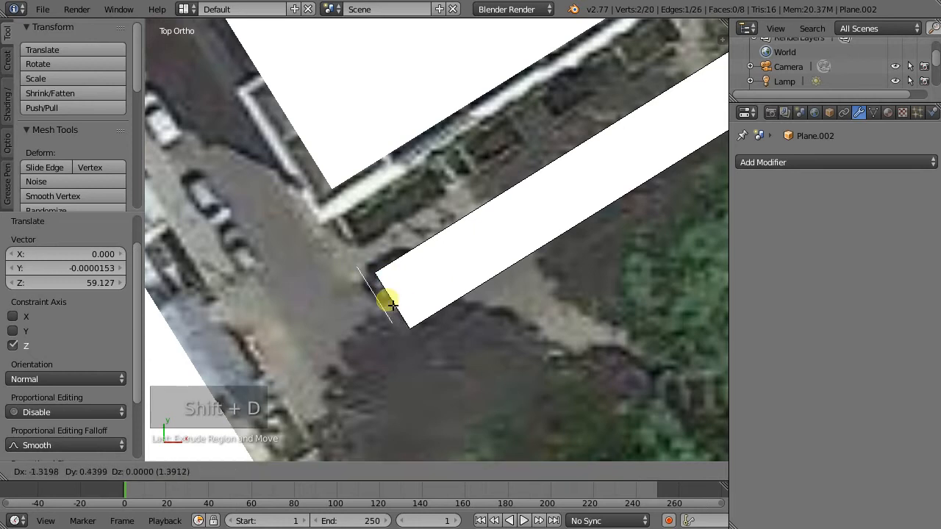
click(342, 289)
key(r)
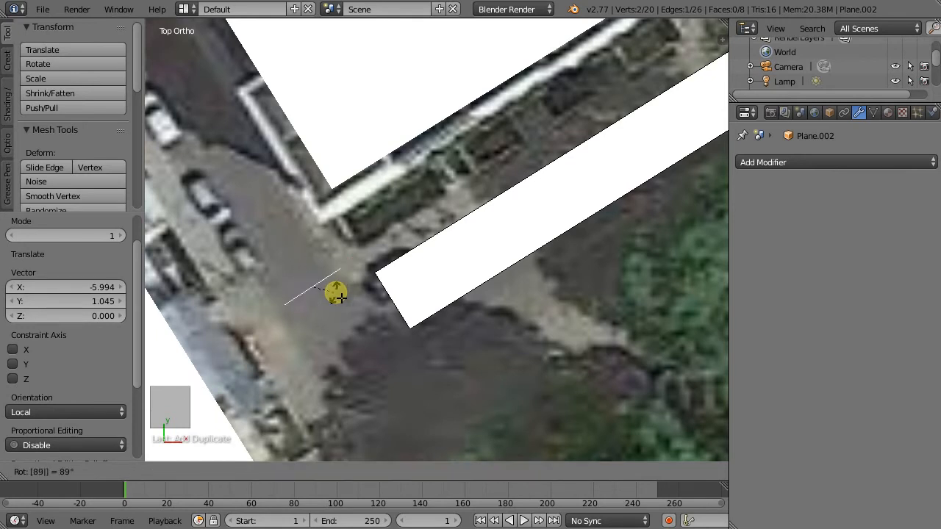
click(339, 297)
Bridge the rotated edge to the road's end edge using 4 cuts for the second curved corner.
shift+right_click(402, 314)
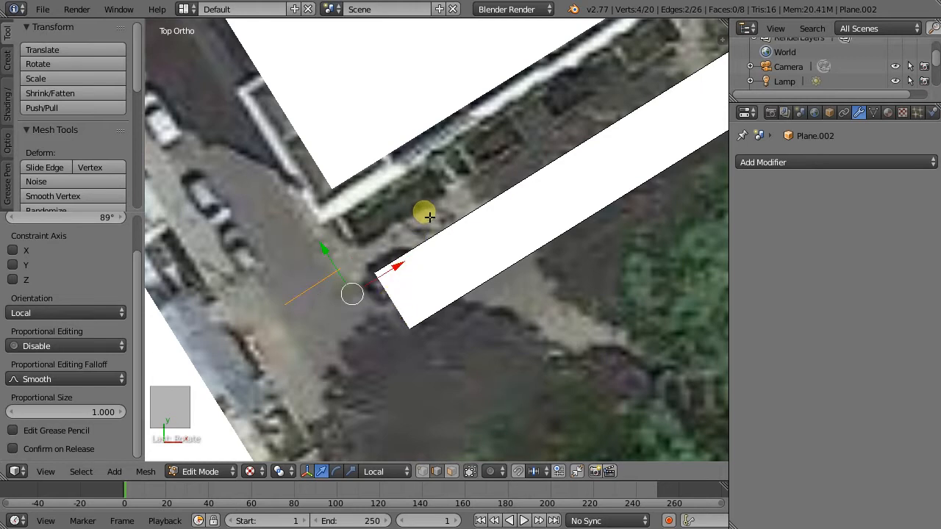
key(w)
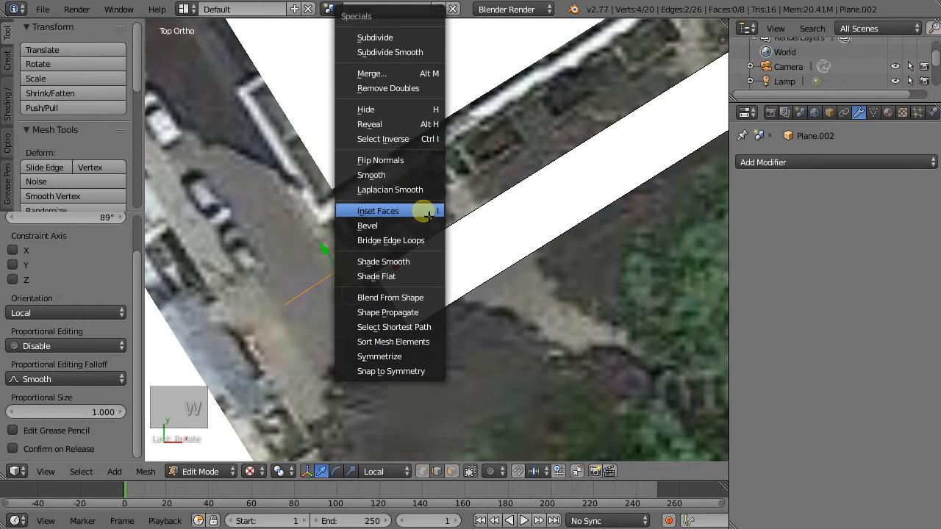
click(399, 249)
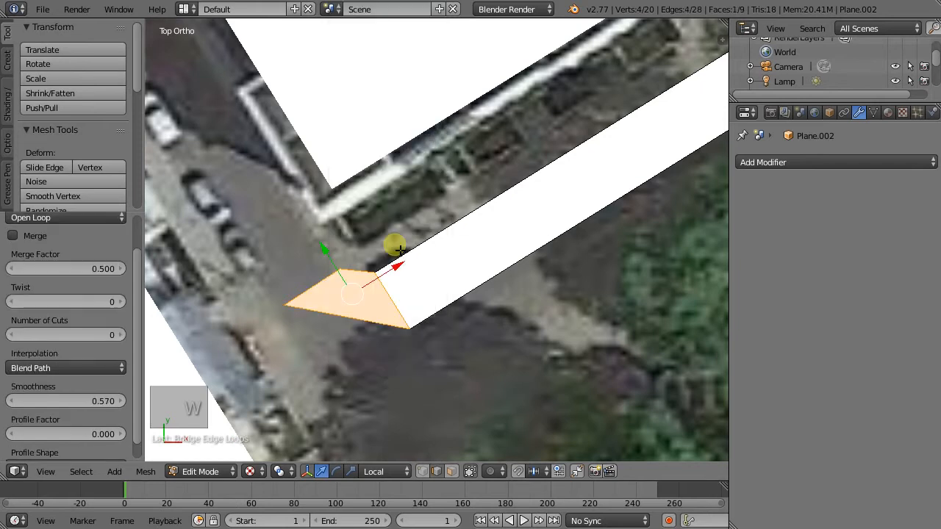
click(122, 334)
click(123, 334)
click(124, 335)
click(123, 334)
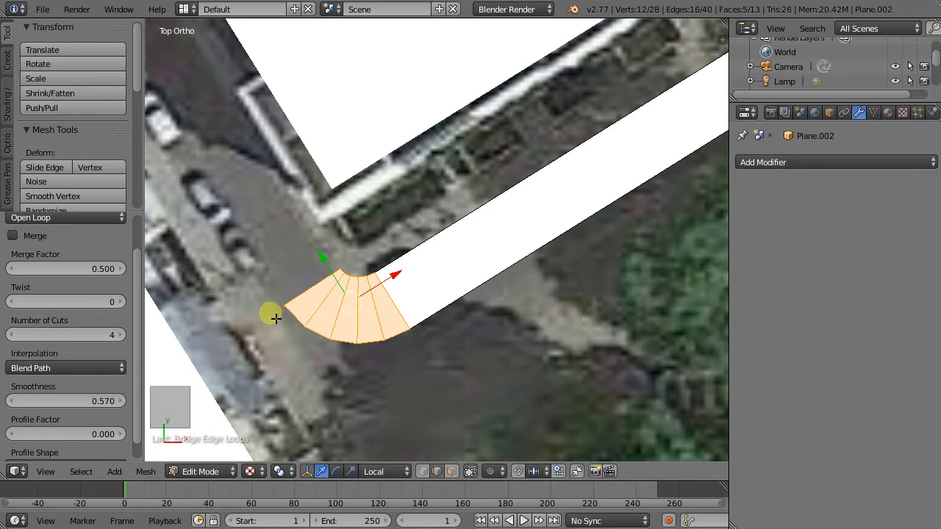
Extrude the second corner's free edge about 59.941 along its normal Z up the street, then move it about 12.693 along local Y.
right_click(316, 295)
scroll(406, 306, down, 5)
shift+middle_drag(386, 289, 409, 331)
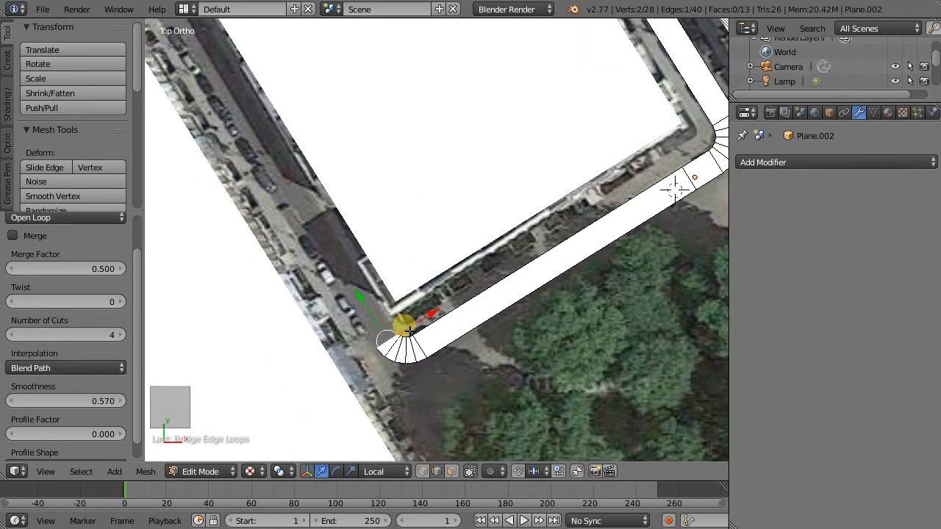
key(e)
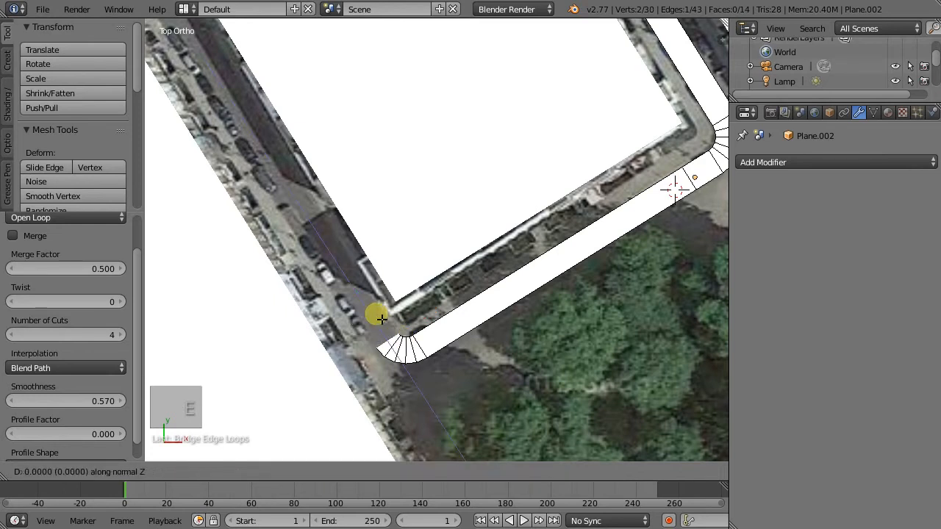
click(228, 66)
scroll(300, 218, down, 3)
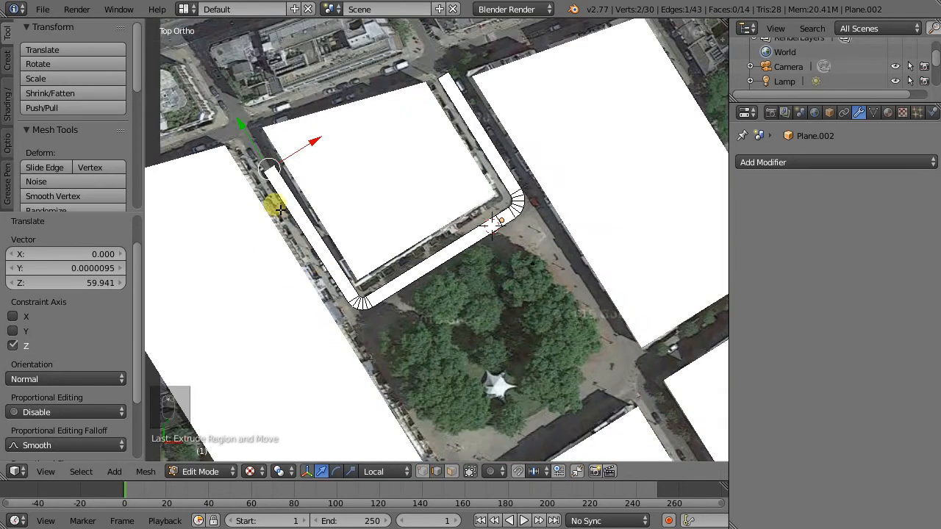
key(e)
click(248, 108)
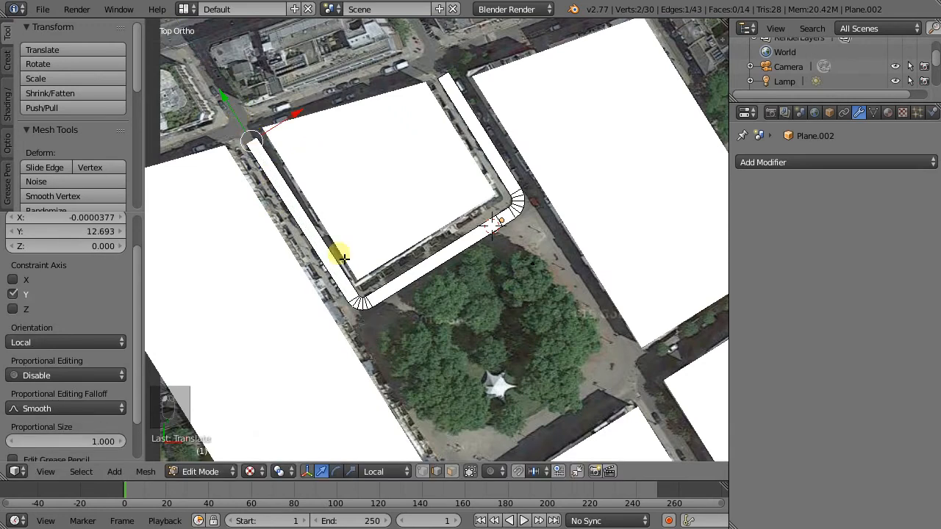
Duplicate the road face beside the first corner in face select mode, offsetting it about 62.398 in X and -56.322 in Y onto the street across the square.
scroll(319, 237, down, 3)
scroll(487, 388, up, 3)
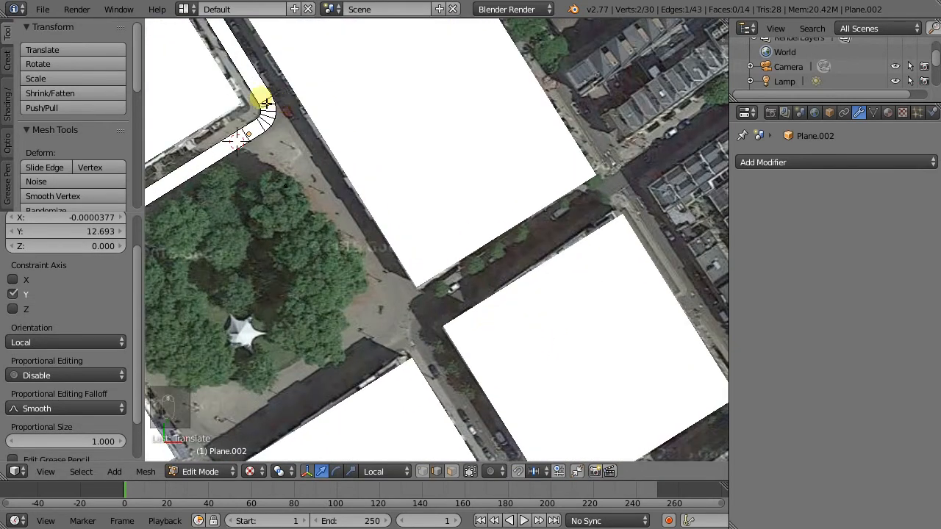
scroll(249, 133, up, 2)
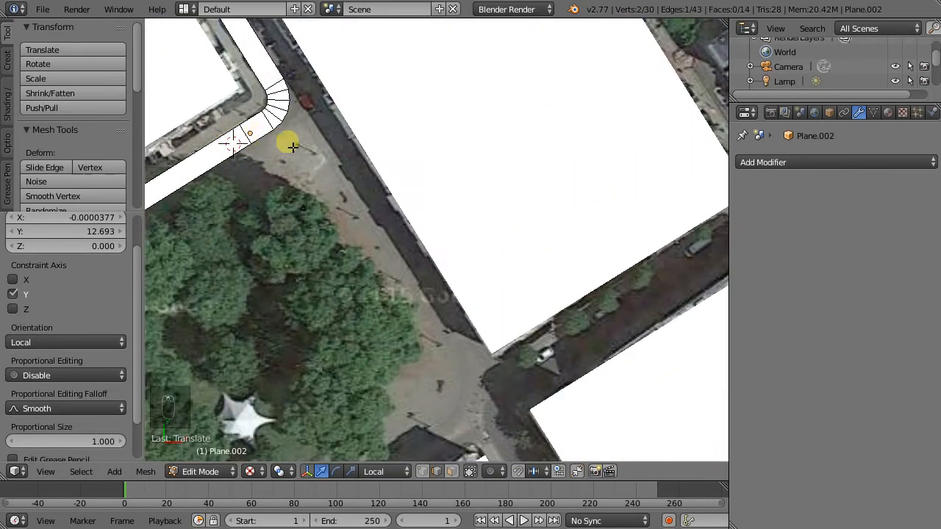
key(ctrl+Tab)
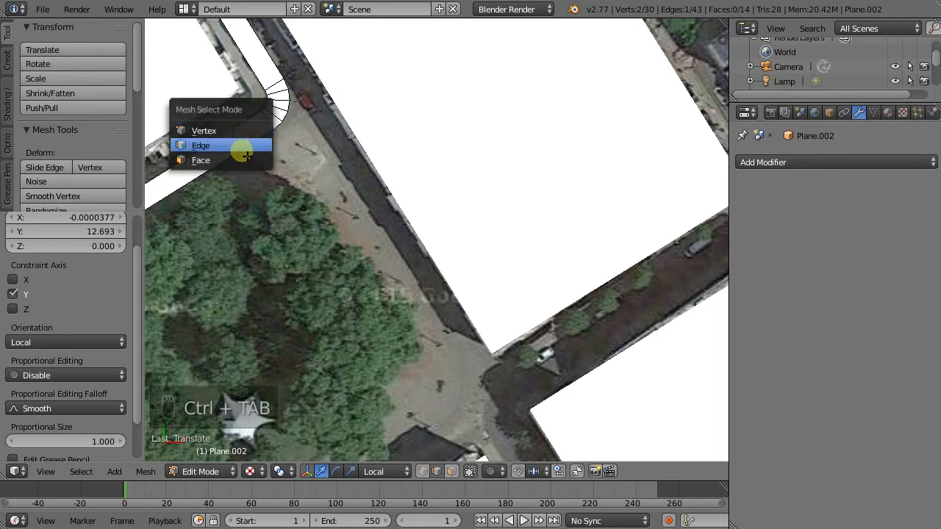
click(242, 160)
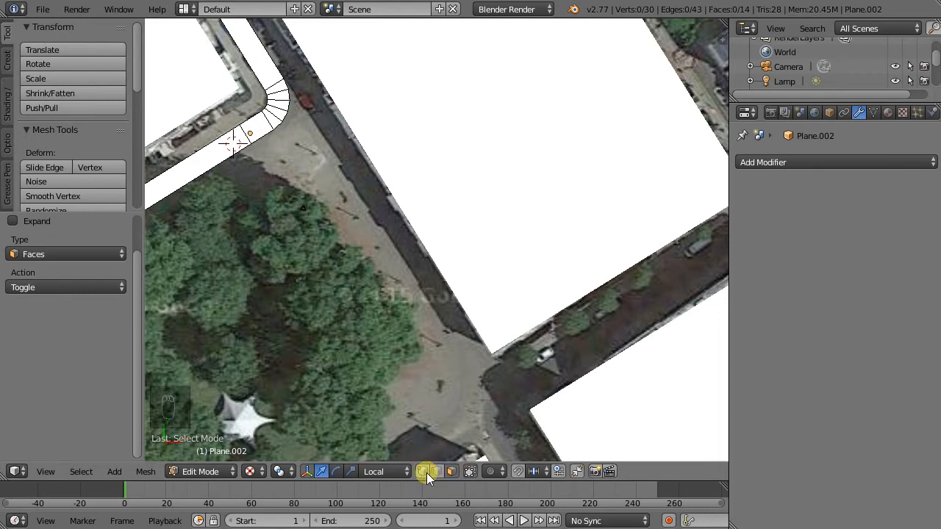
key(ctrl+Tab)
key(ctrl+Tab)
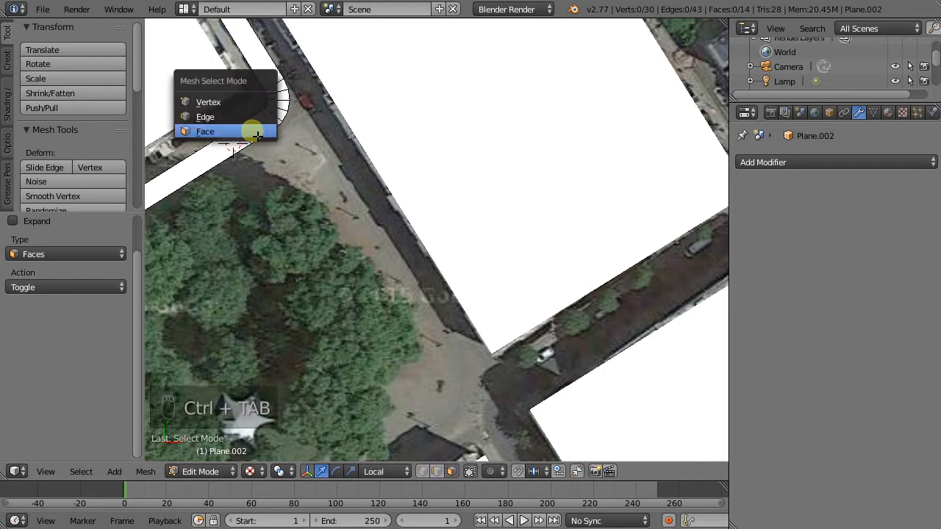
click(257, 133)
right_click(262, 135)
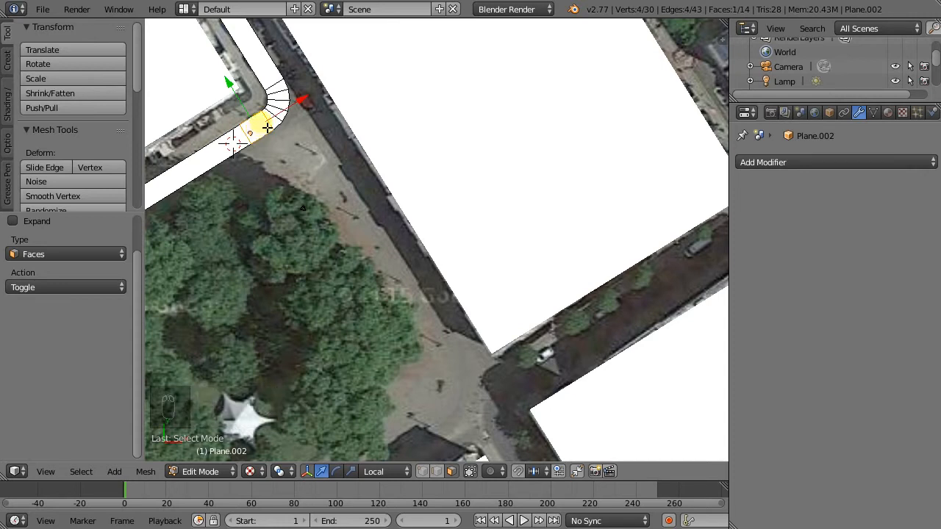
key(shift+d)
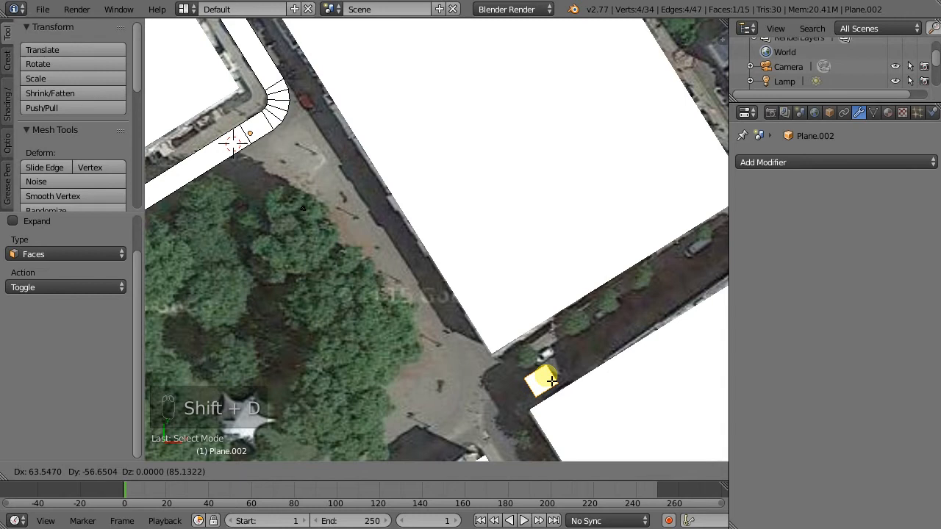
click(549, 380)
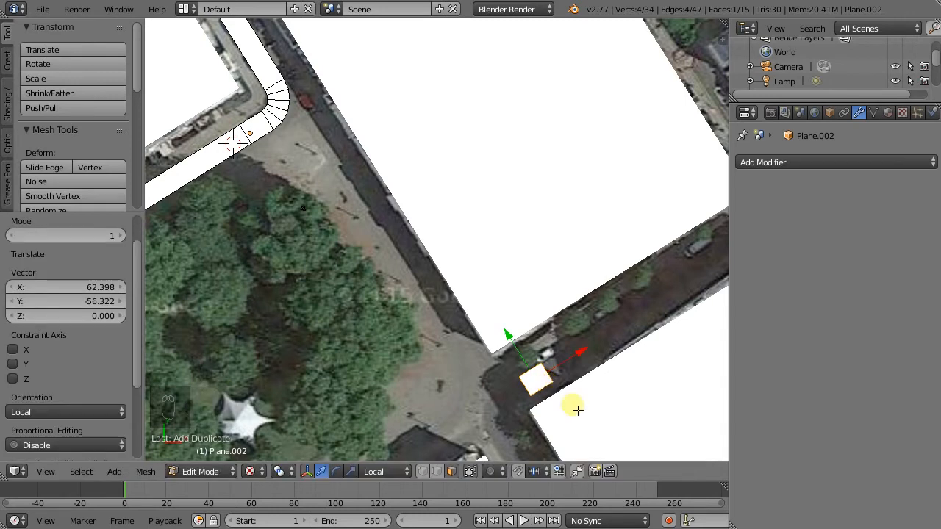
Stretch the duplicated face along the street by moving its far edge about 62.762 along local X.
scroll(563, 412, up, 4)
shift+middle_drag(500, 375, 338, 272)
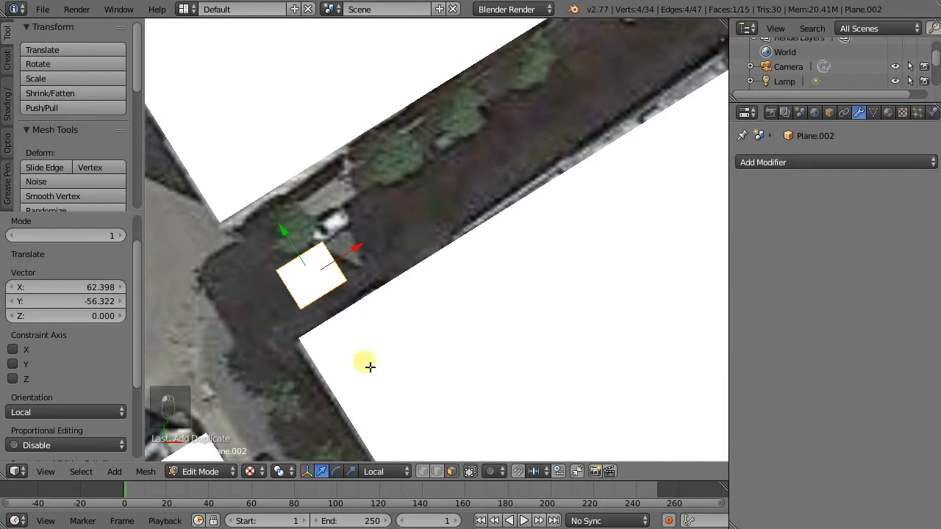
right_click(339, 266)
scroll(334, 294, down, 3)
key(g)
key(x)
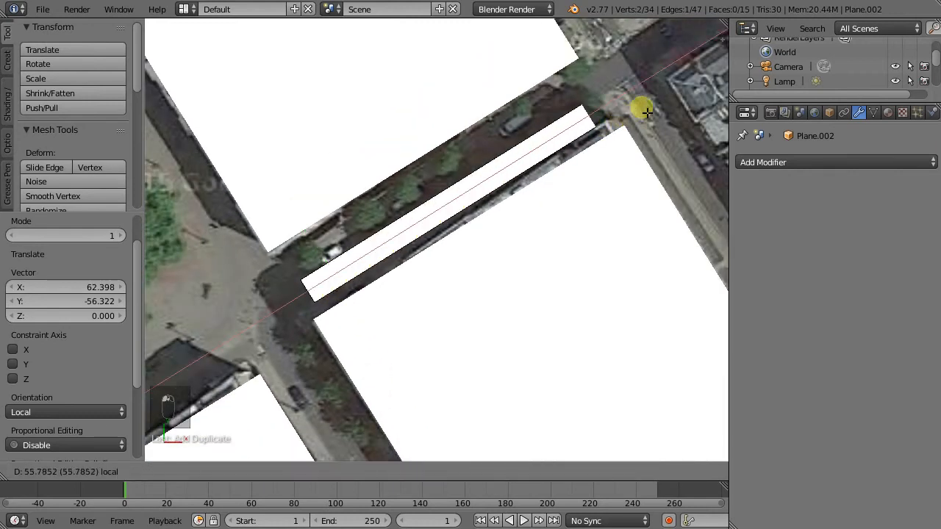
click(626, 85)
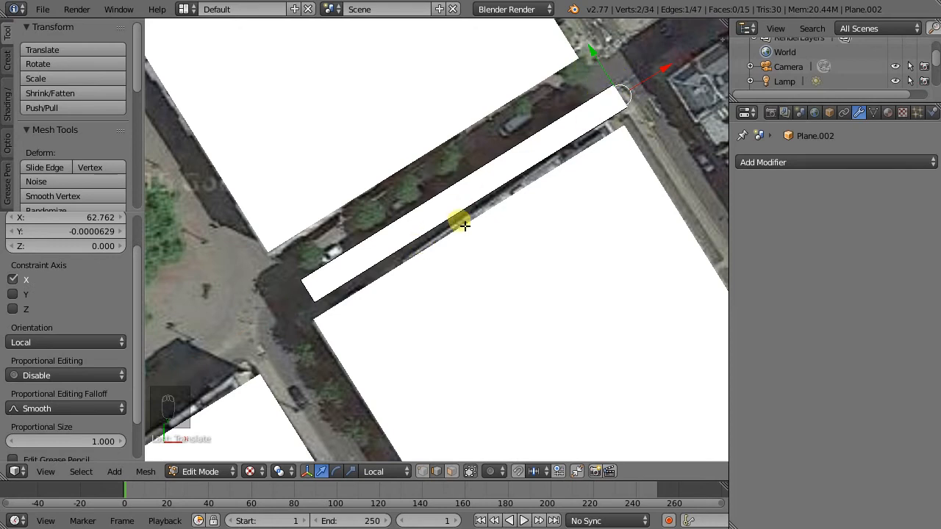
Move the new strip's far end edge about 4.647 along local Y and its near end edge about -3.123 along local X.
scroll(490, 271, down, 1)
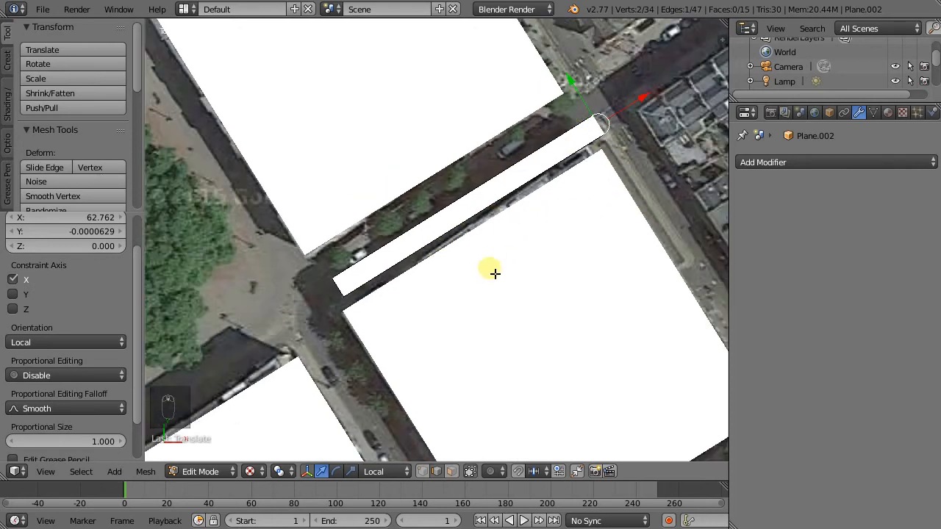
key(g)
key(y)
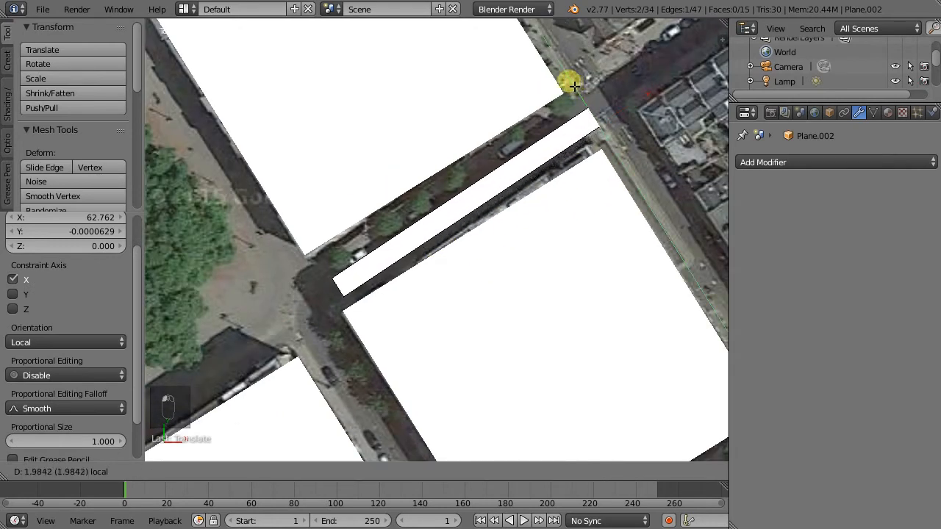
click(564, 77)
scroll(334, 355, up, 3)
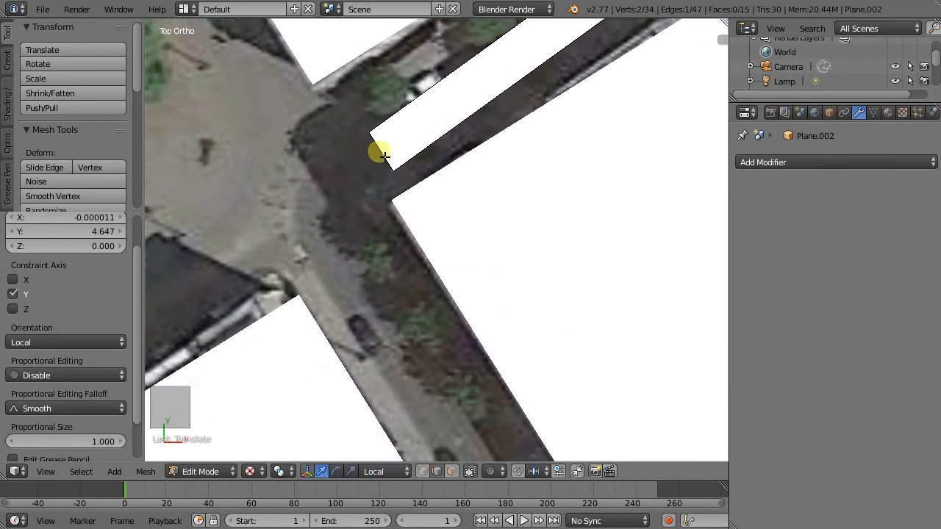
drag(435, 127, 407, 151)
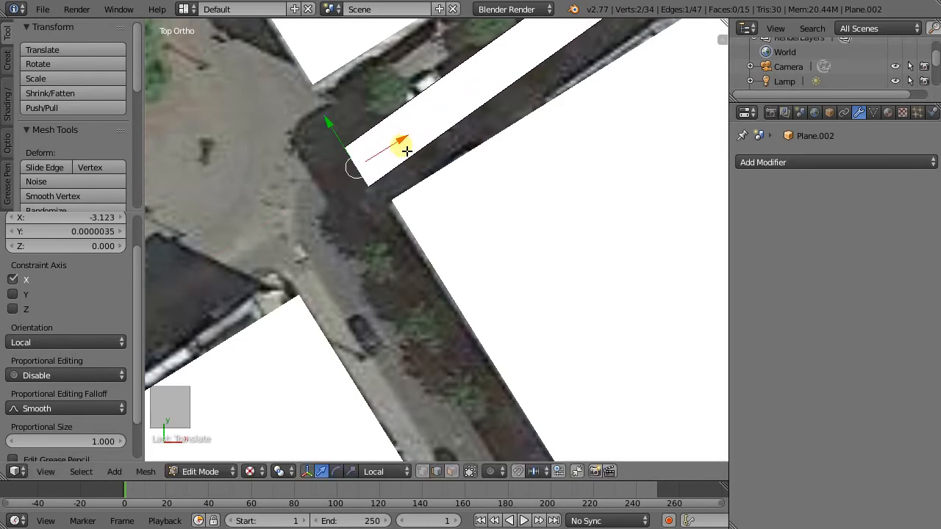
Duplicate the strip's near end edge, offset it about -2.178 in X and -8.579 in Y, and rotate it 90°.
scroll(397, 162, up, 1)
key(shift+d)
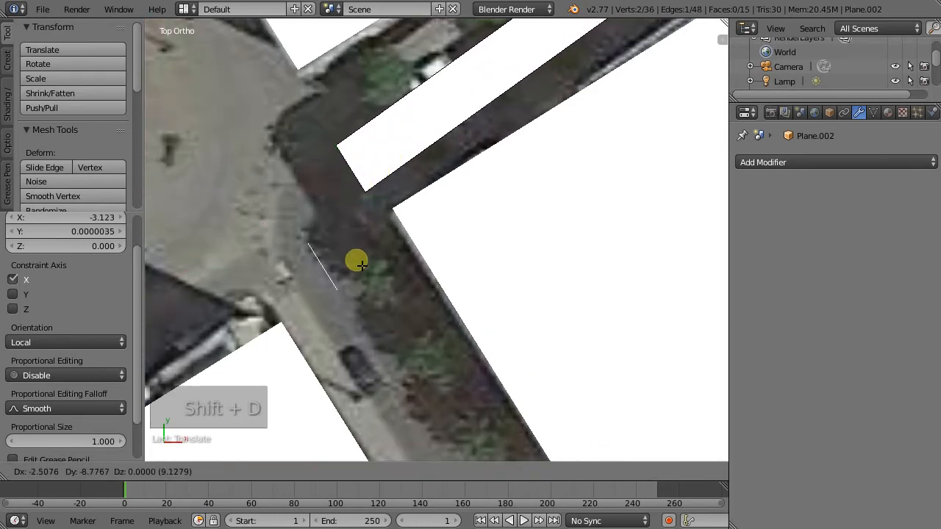
click(365, 262)
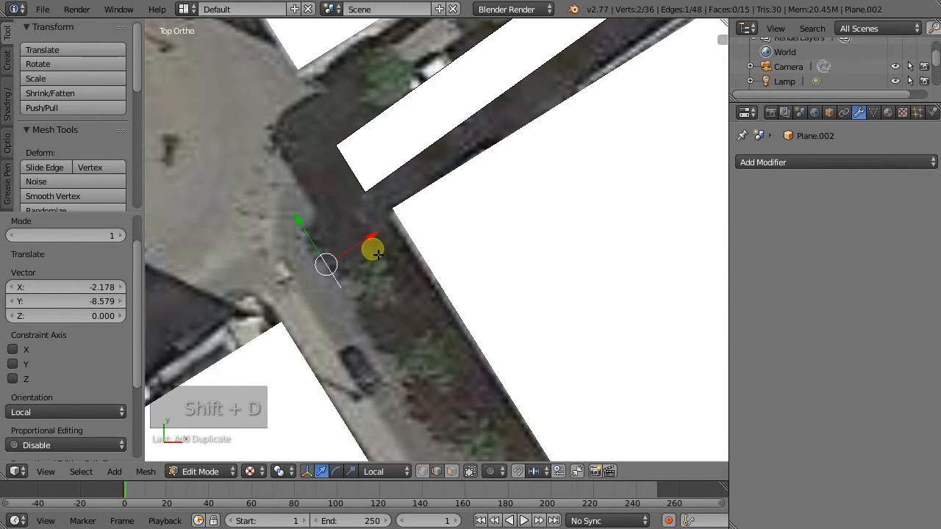
key(r)
key(Return)
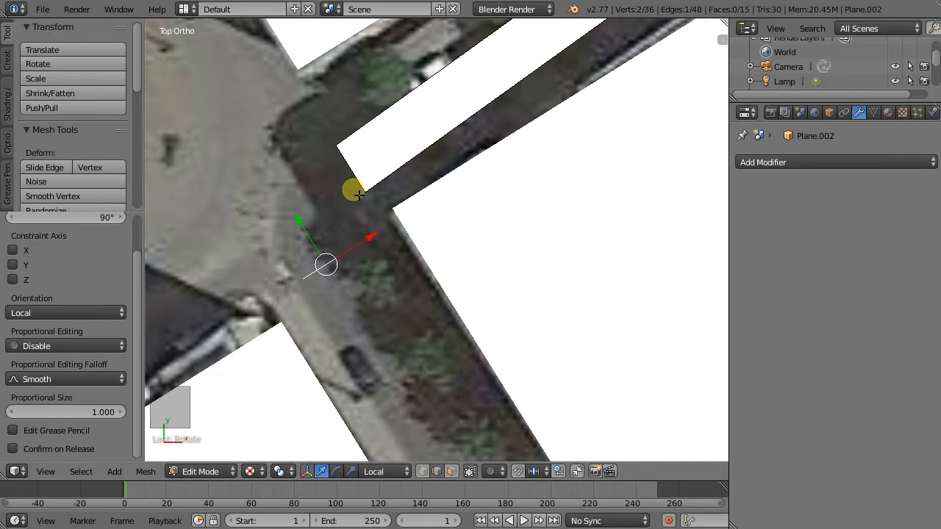
Bridge the rotated edge with the new strip's near end edge, using 4 cuts to form a curved corner.
shift+right_click(357, 173)
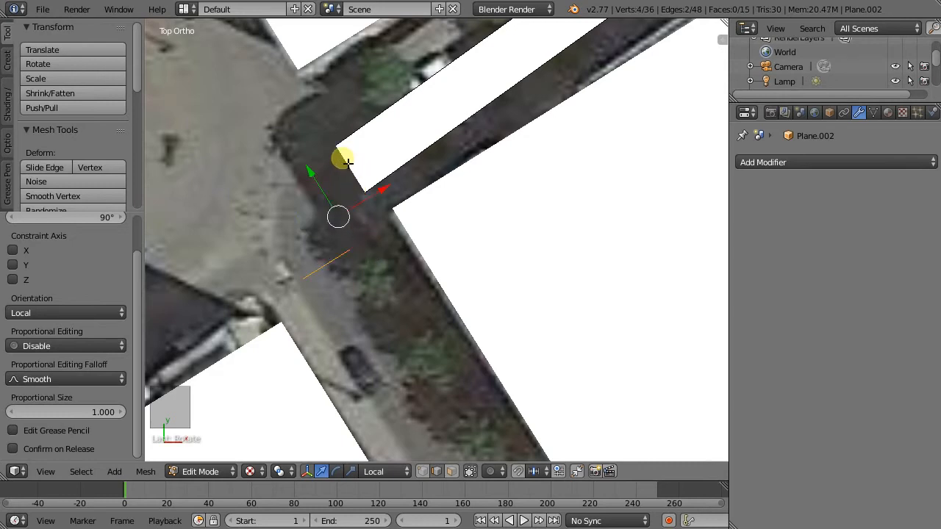
key(w)
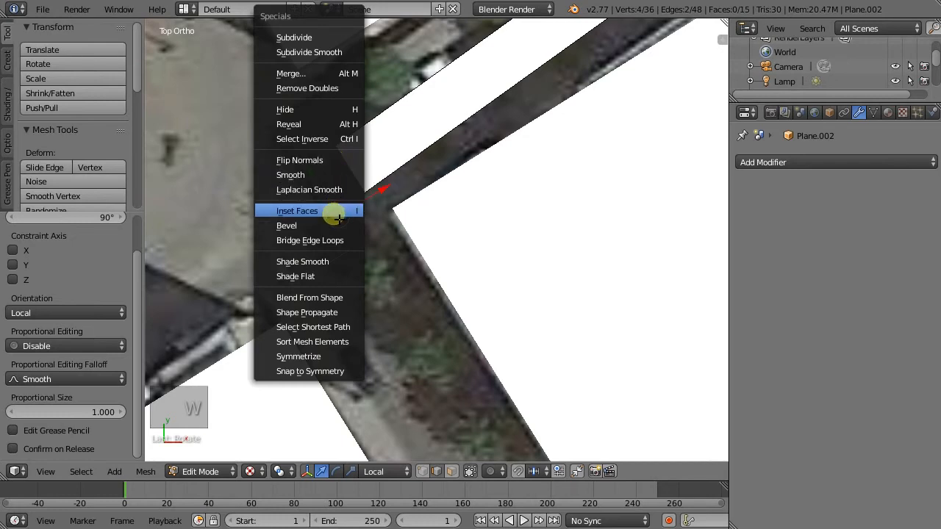
click(332, 247)
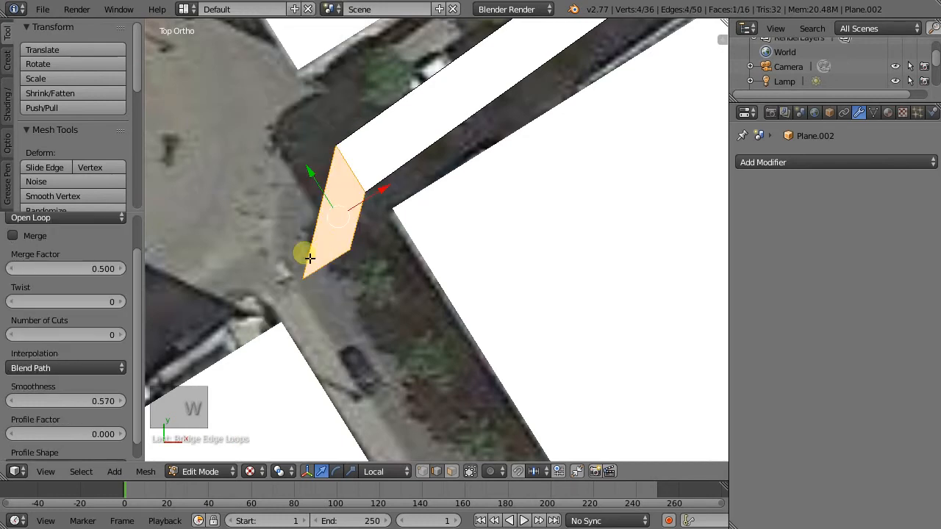
click(121, 335)
click(121, 335)
click(120, 336)
click(120, 335)
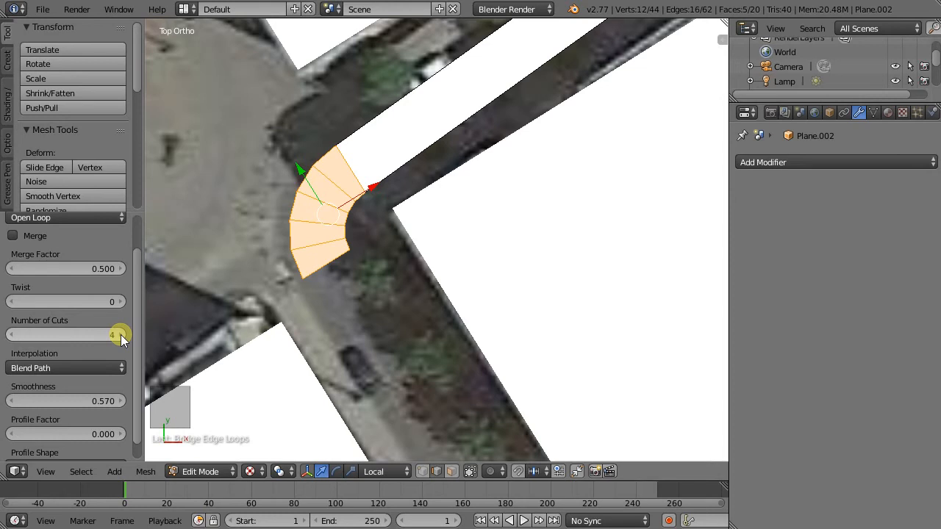
Extrude the curve's open end edge along its normal down the street, then shift the new end edge about 0.314 along local X.
right_click(335, 268)
scroll(335, 268, down, 5)
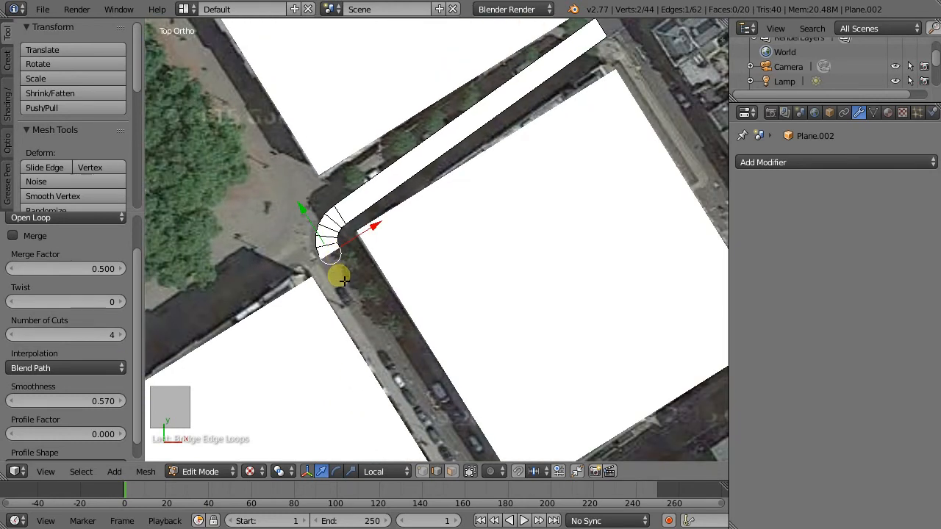
key(w)
key(e)
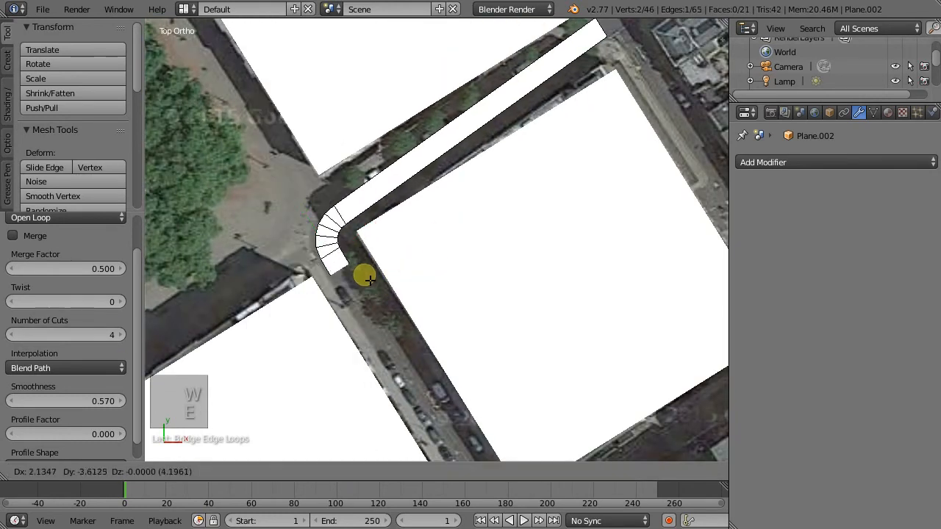
key(z)
key(z)
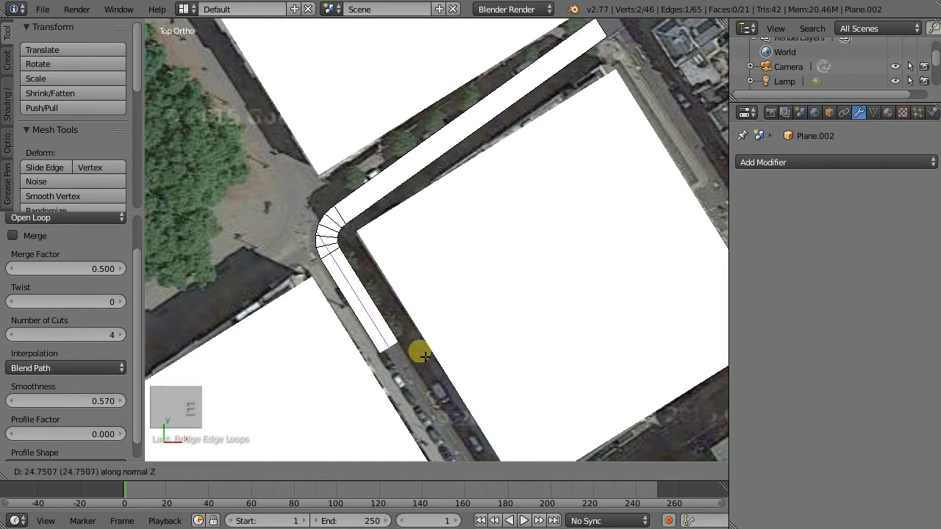
click(521, 447)
shift+middle_drag(505, 393, 428, 241)
drag(464, 237, 472, 244)
scroll(395, 210, down, 2)
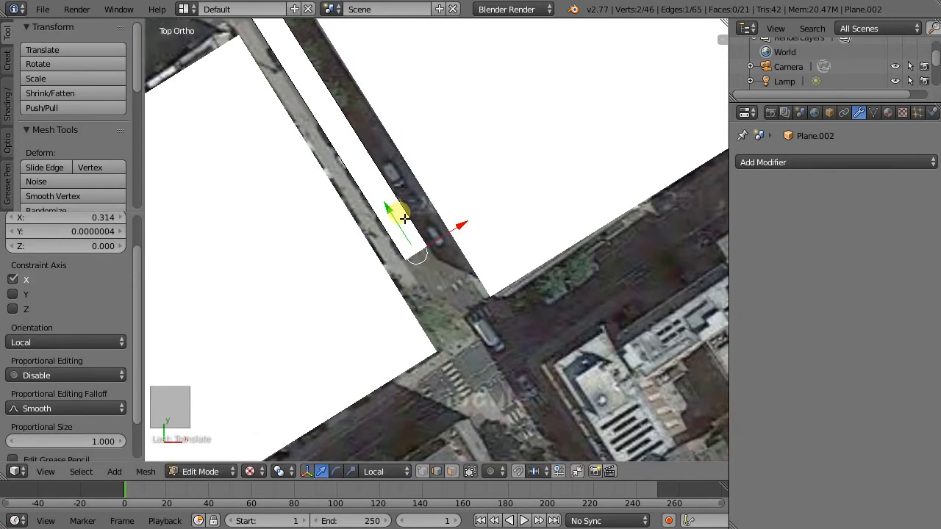
Duplicate the strip's end edge onto the parallel street, offset about -92.940 in X and 0.328 in Y, and extrude it about 27.909 along its normal.
shift+middle_drag(246, 84, 506, 124)
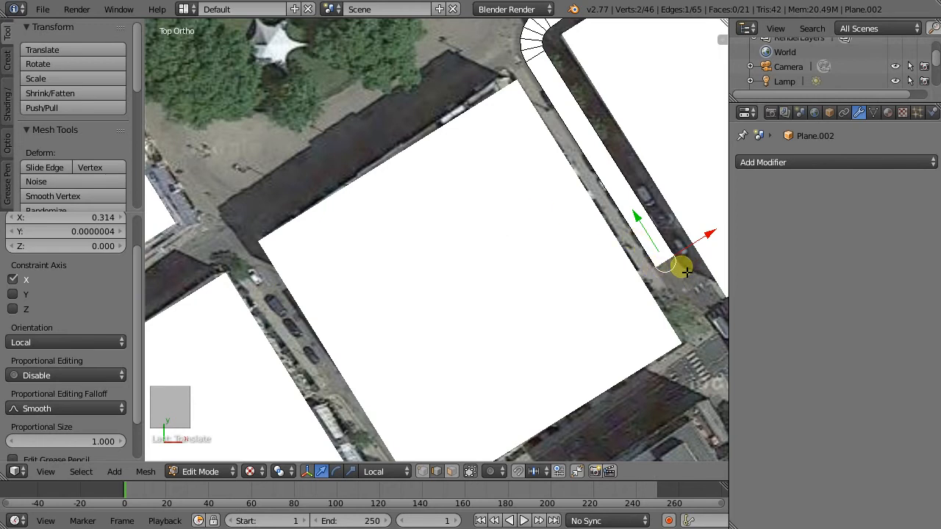
key(shift+d)
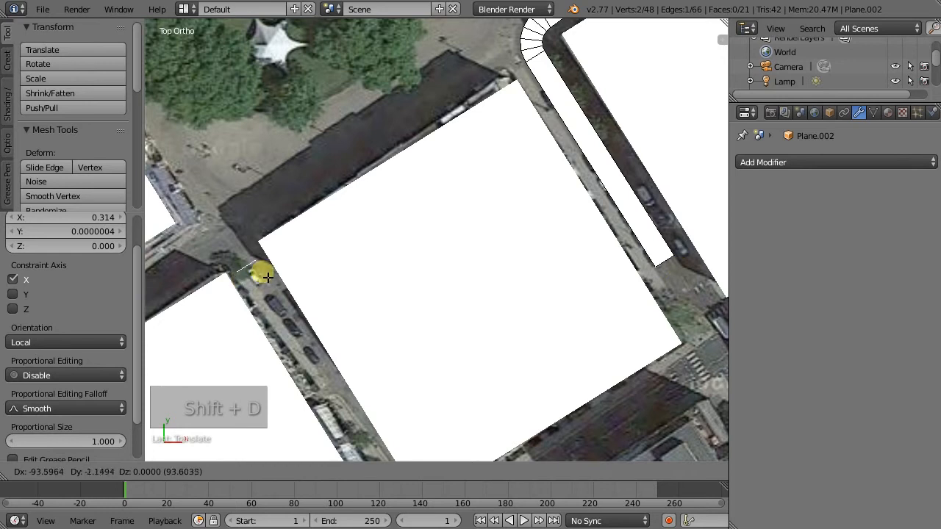
click(259, 269)
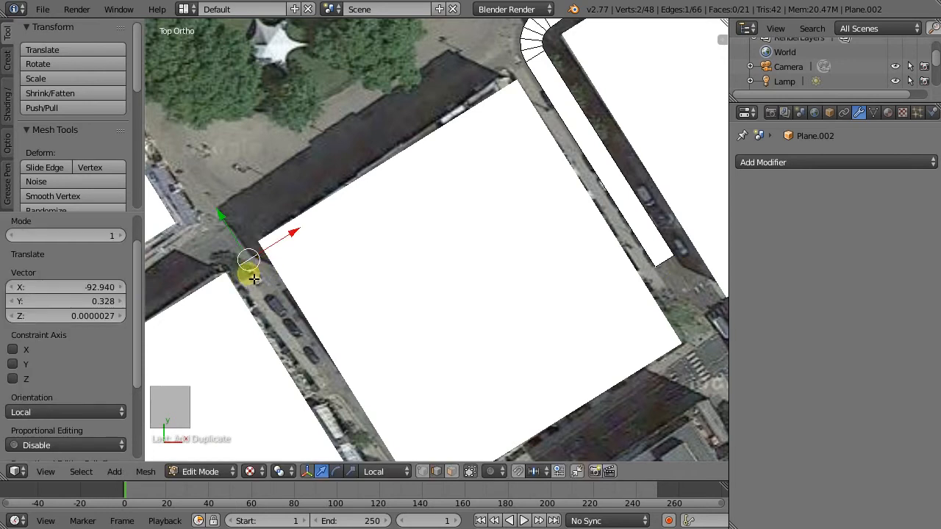
scroll(252, 260, up, 5)
scroll(308, 160, down, 1)
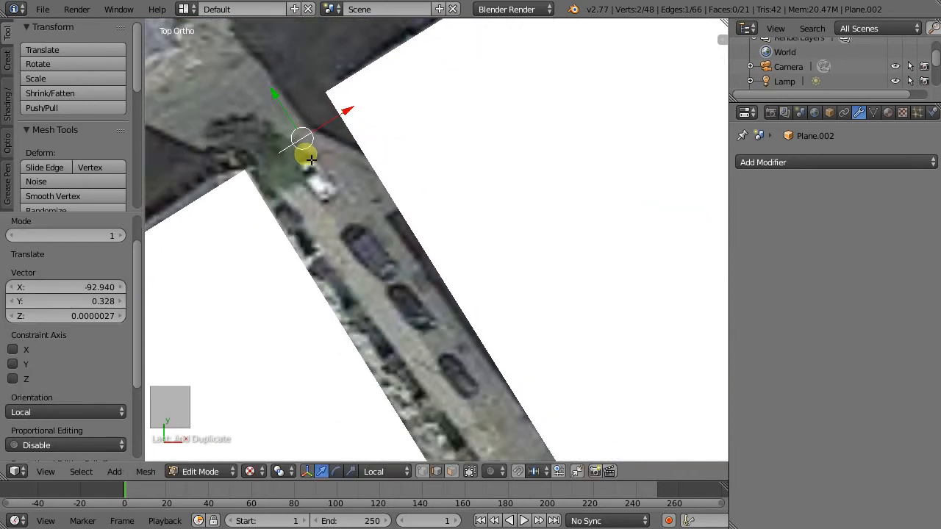
key(e)
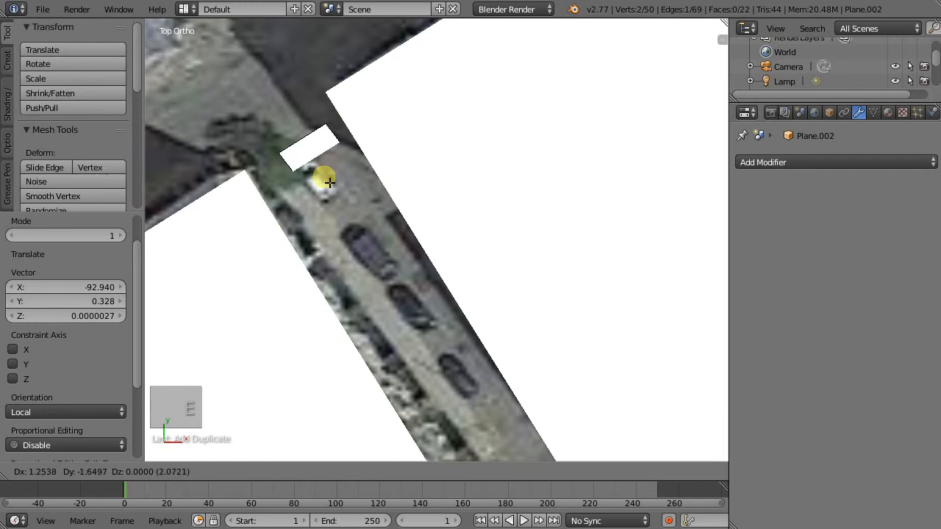
click(518, 401)
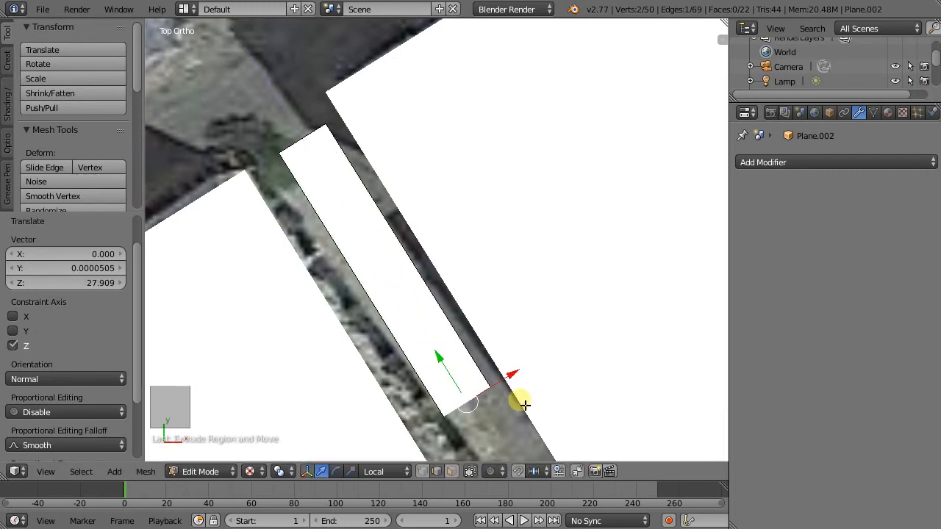
Duplicate the new strip's upper end edge, offset about -7.699 in X and 0.917 in Y, rotate it 90° and move it about 0.745 along local Y.
right_click(313, 138)
scroll(296, 138, up, 2)
shift+middle_drag(293, 140, 460, 206)
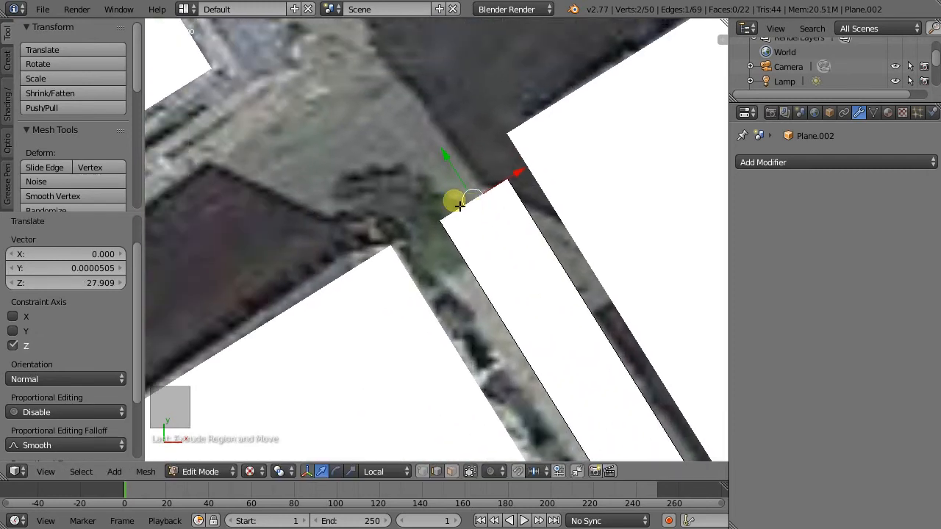
key(shift+d)
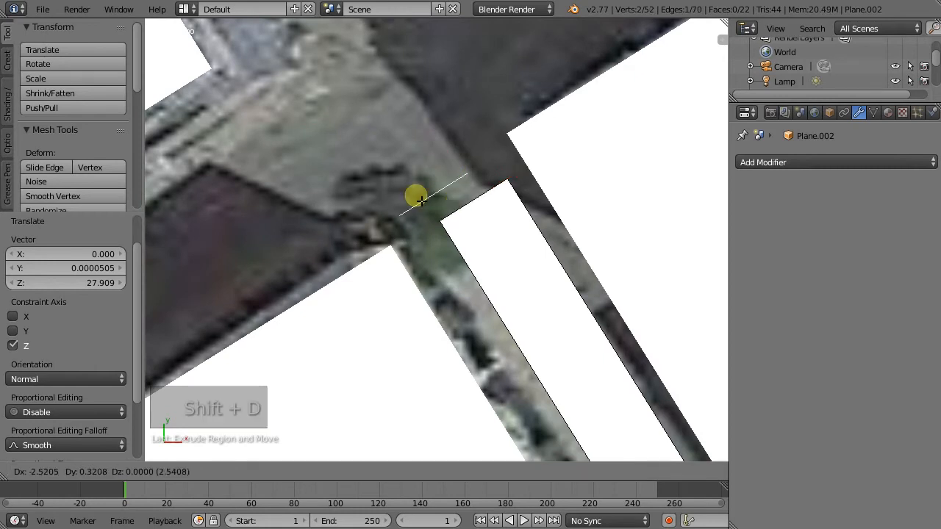
click(338, 190)
key(r)
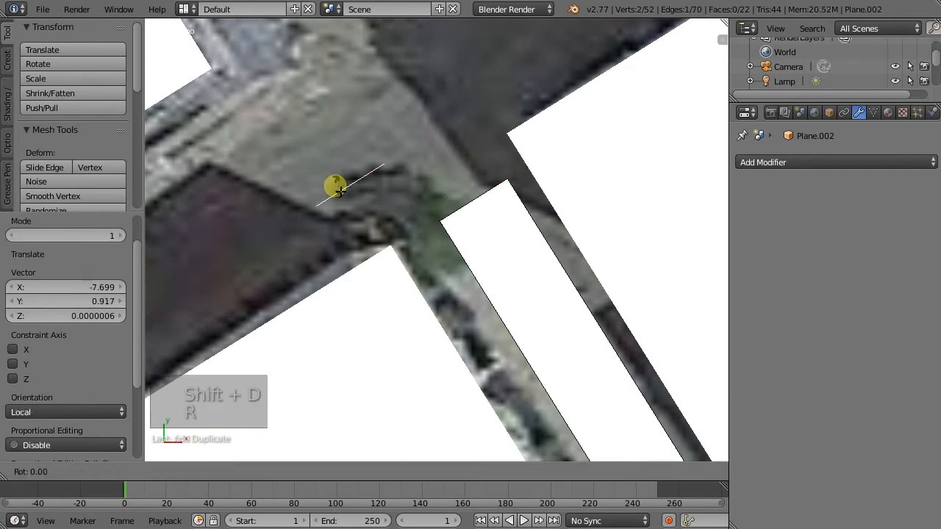
key(Return)
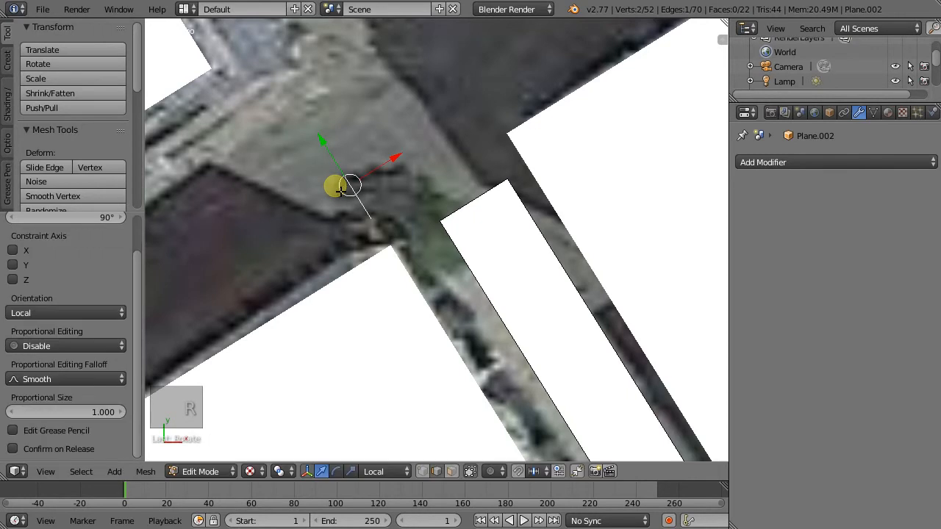
scroll(334, 186, up, 1)
drag(330, 148, 320, 137)
Bridge the rotated edge with the short strip's upper end edge, using 4 cuts to curve the corner.
shift+right_click(495, 215)
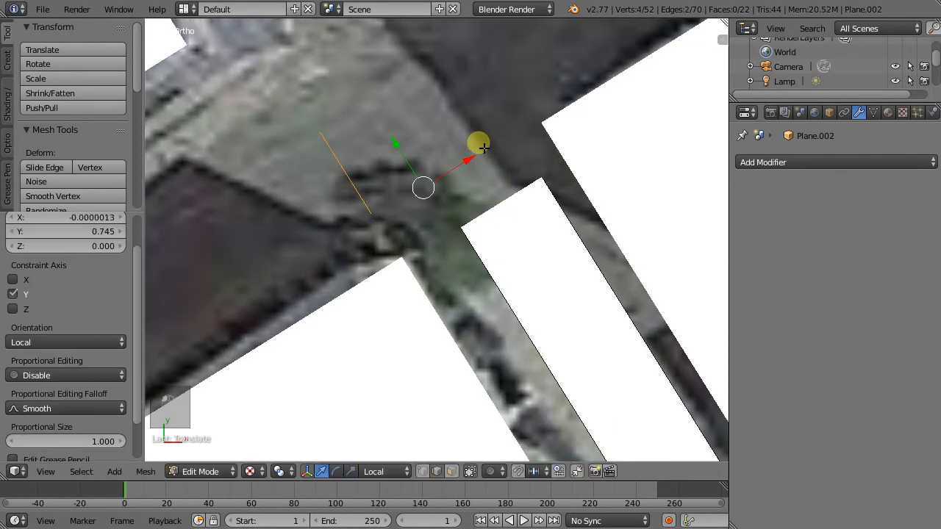
key(w)
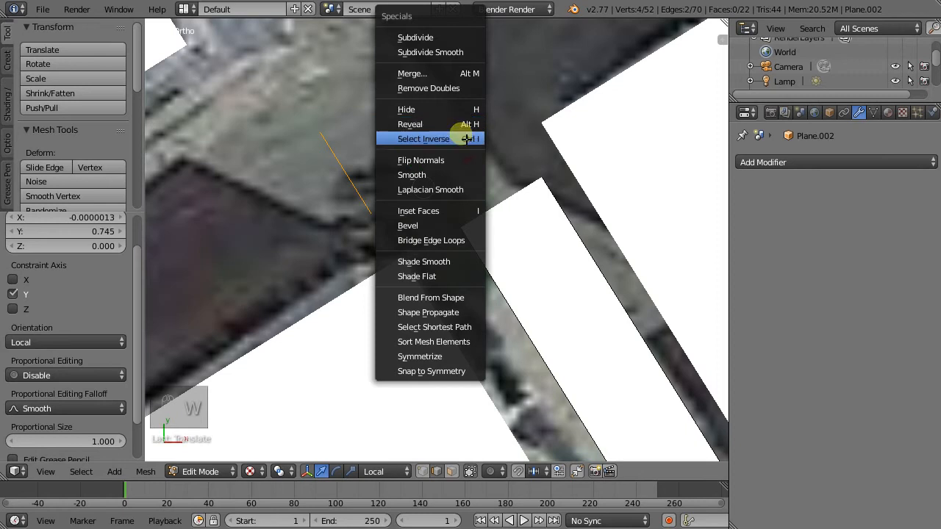
click(457, 243)
click(121, 336)
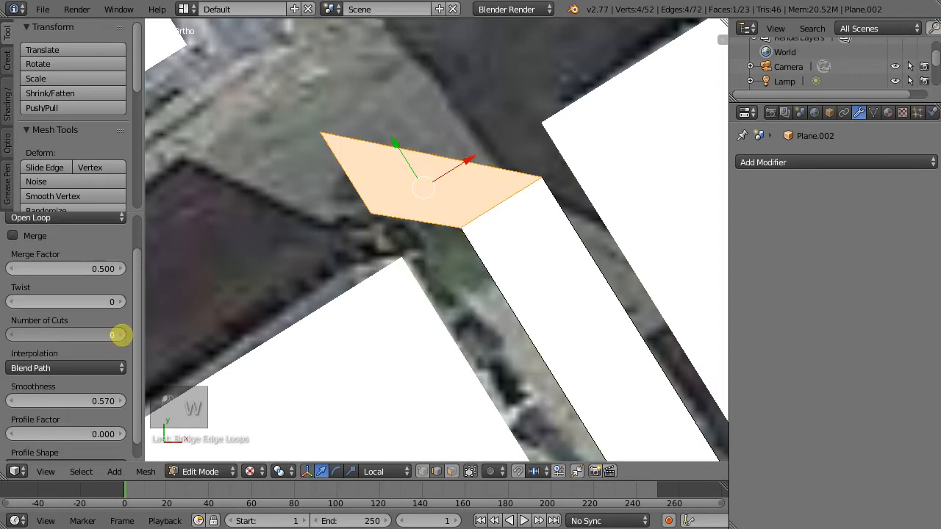
click(121, 336)
click(121, 336)
click(121, 336)
Extrude the open end edge of the new corner curve about 52.930 along its normal, following the side street.
right_click(334, 184)
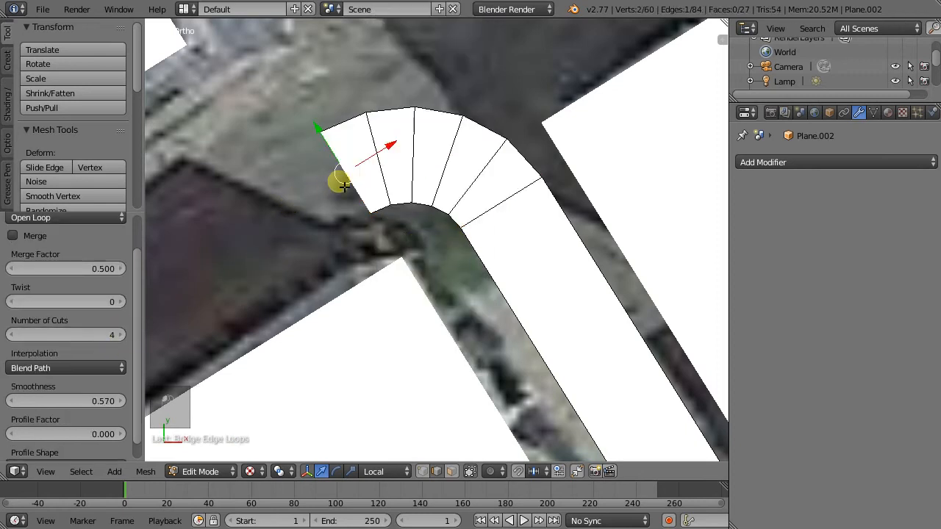
scroll(351, 202, down, 7)
shift+middle_drag(358, 208, 412, 200)
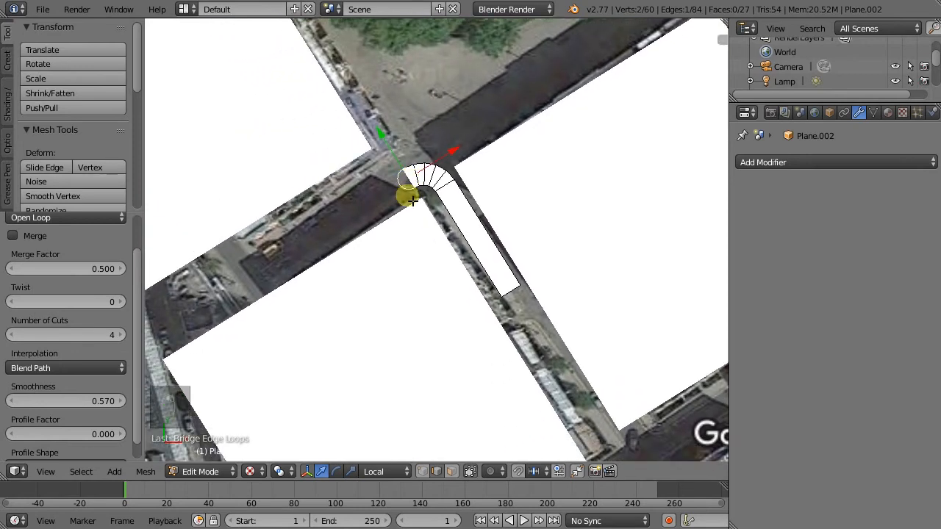
key(e)
key(z)
key(z)
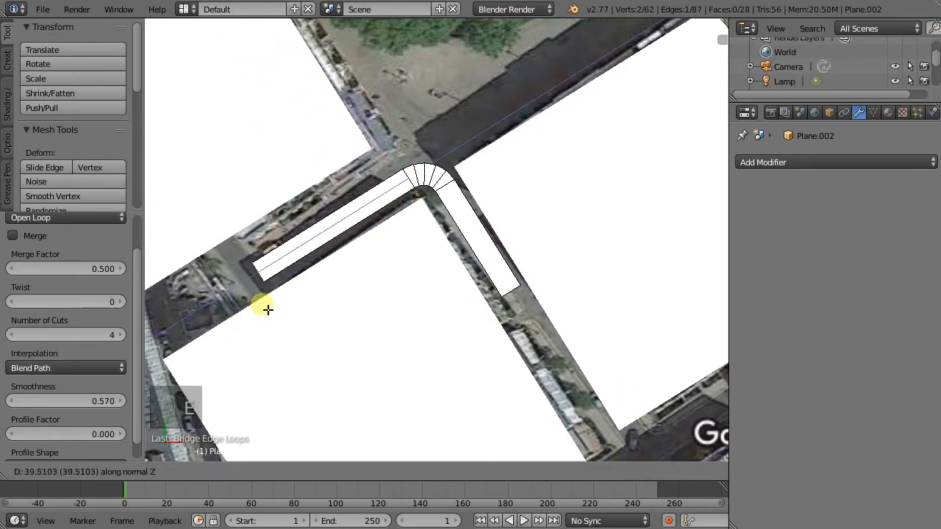
click(206, 324)
scroll(204, 326, down, 2)
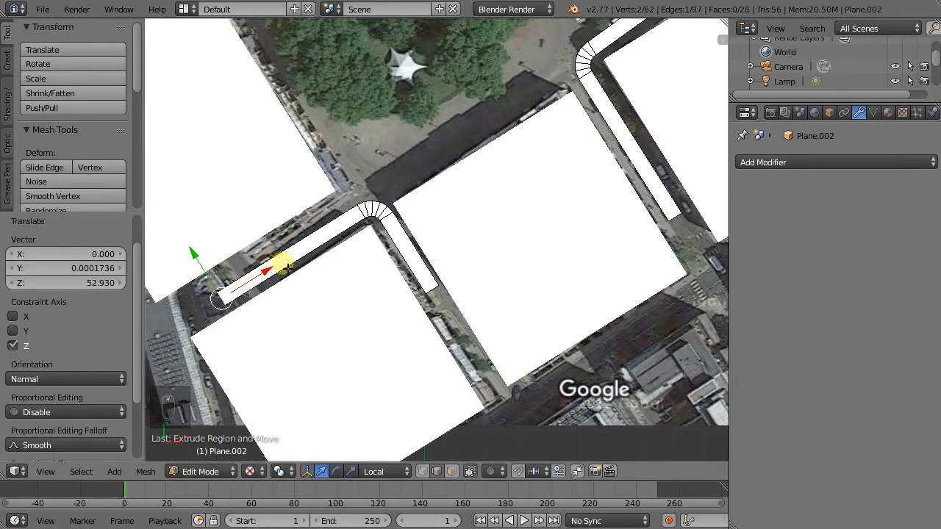
Pull the extruded strip's far end edge back about 10.226 along local X.
key(g)
key(x)
key(x)
click(309, 259)
scroll(363, 269, down, 3)
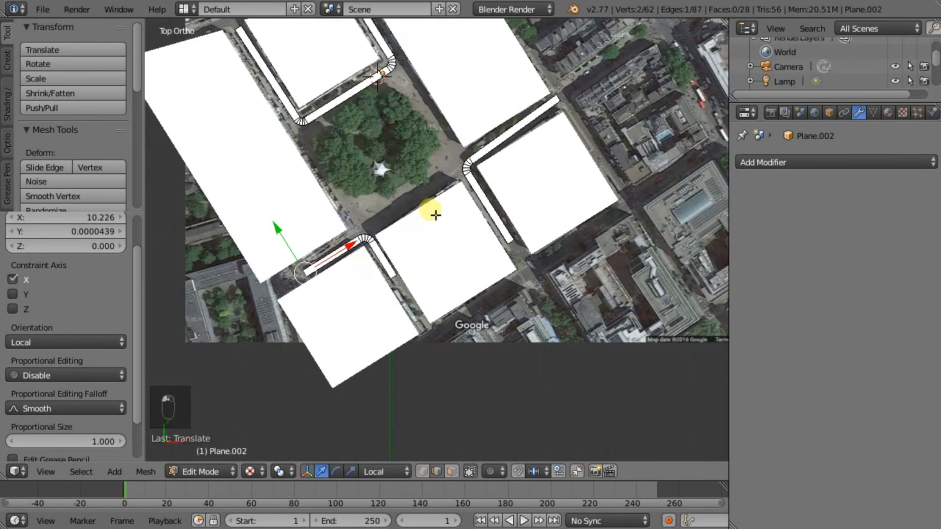
scroll(481, 283, down, 1)
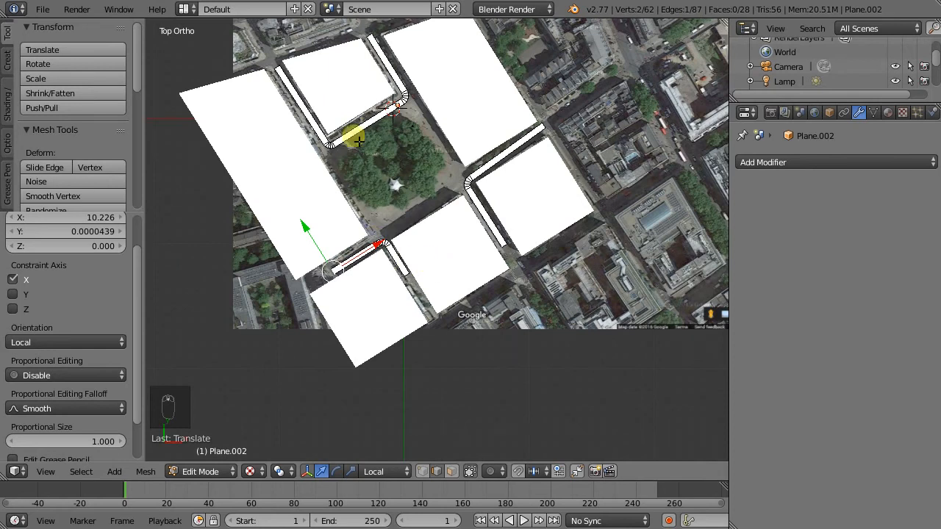
Switch to Object Mode and examine the road and block planes in perspective.
click(199, 471)
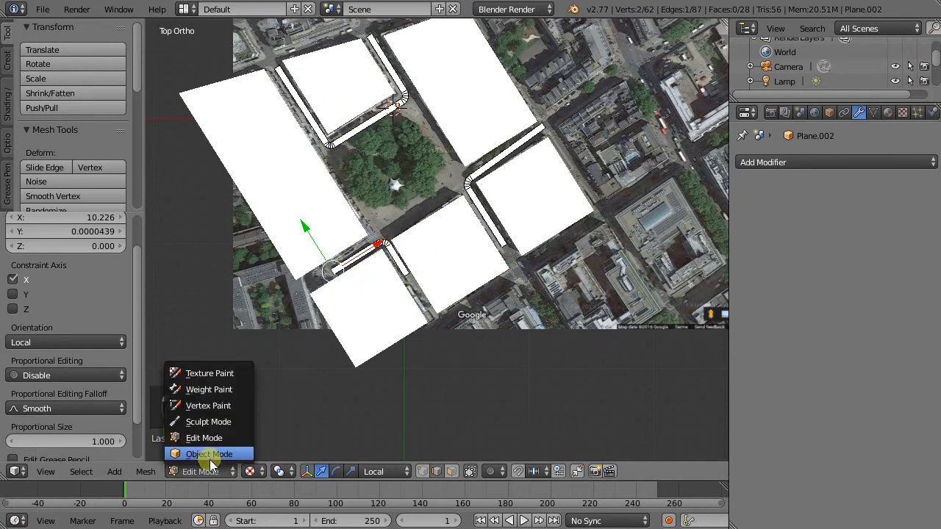
click(210, 452)
middle_drag(332, 350, 425, 189)
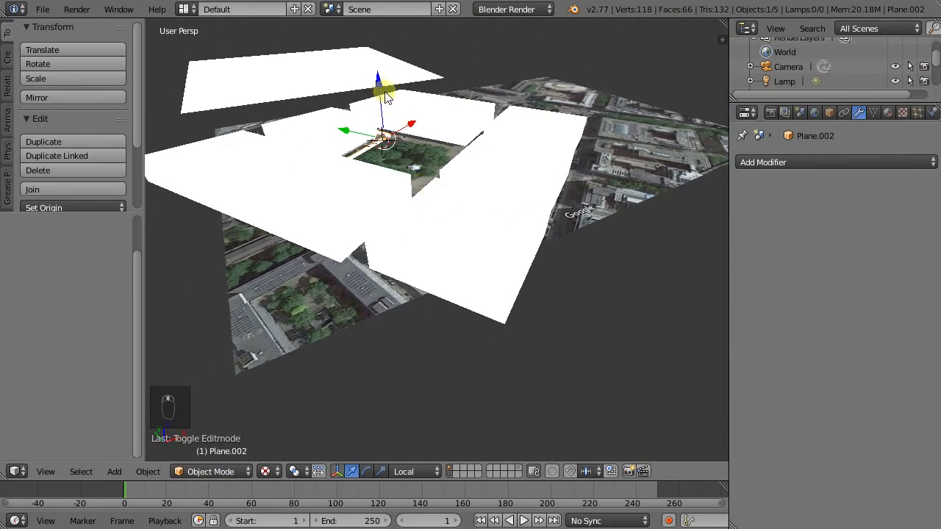
scroll(397, 125, up, 4)
scroll(422, 173, down, 2)
Select the large plane lying apart from the map, display its transform properties, and inspect it in perspective and top view.
right_click(231, 81)
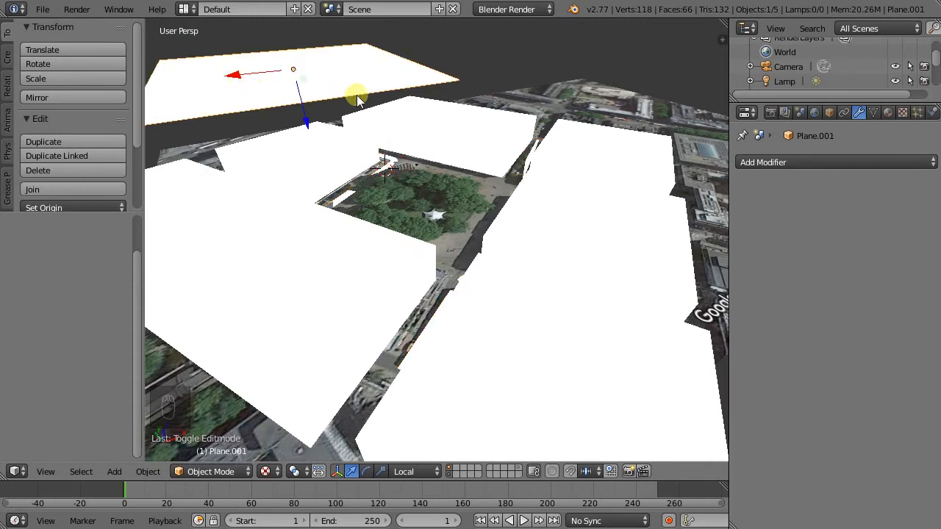
click(723, 33)
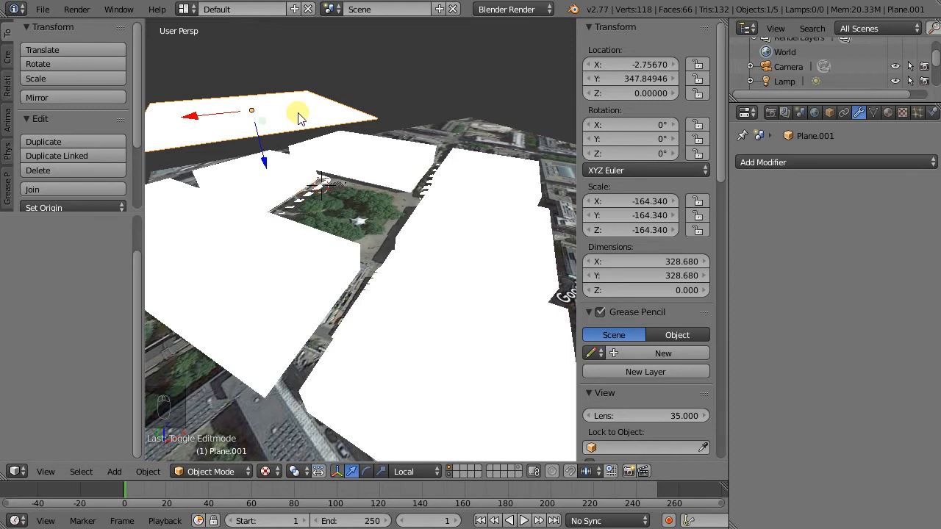
middle_drag(296, 169, 325, 171)
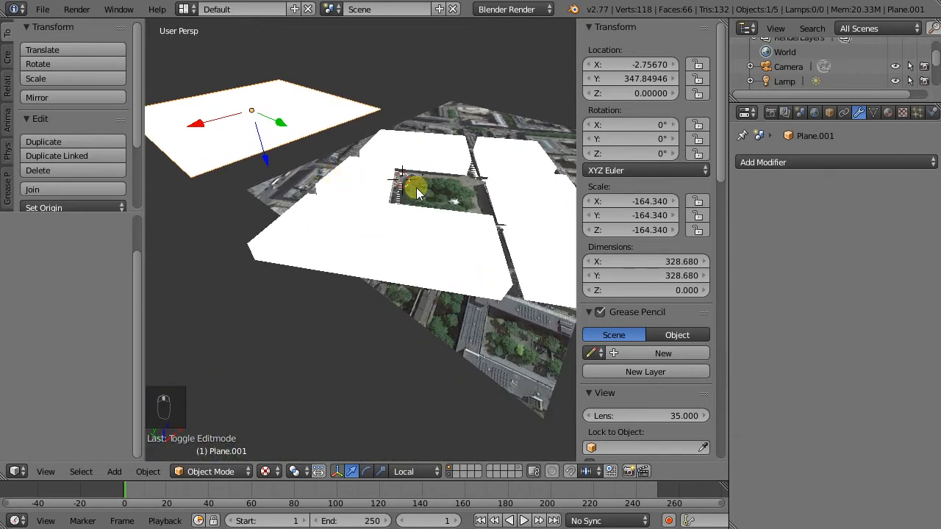
middle_drag(232, 128, 263, 148)
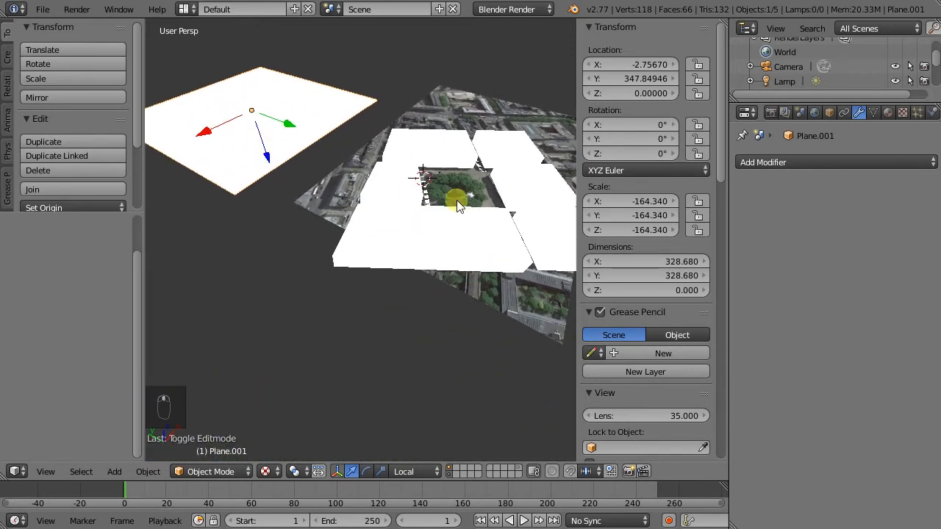
scroll(441, 200, up, 3)
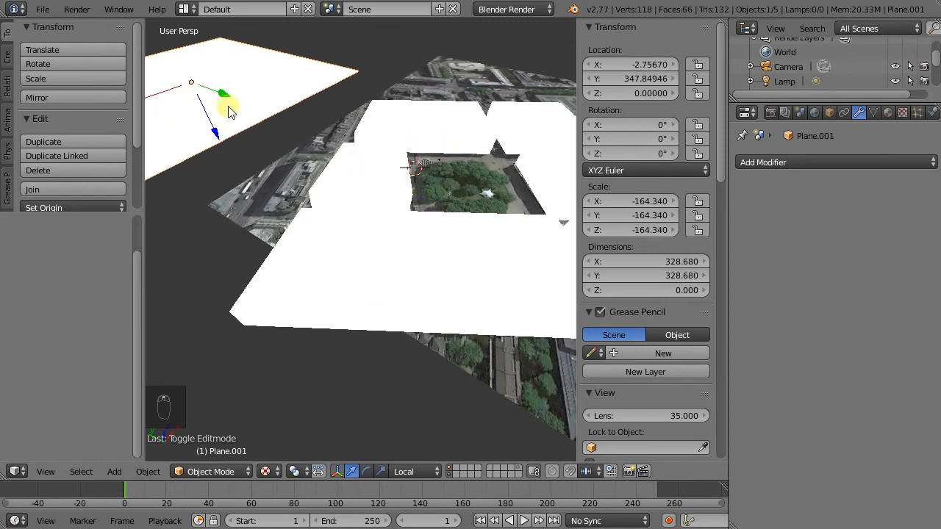
key(ctrl+1)
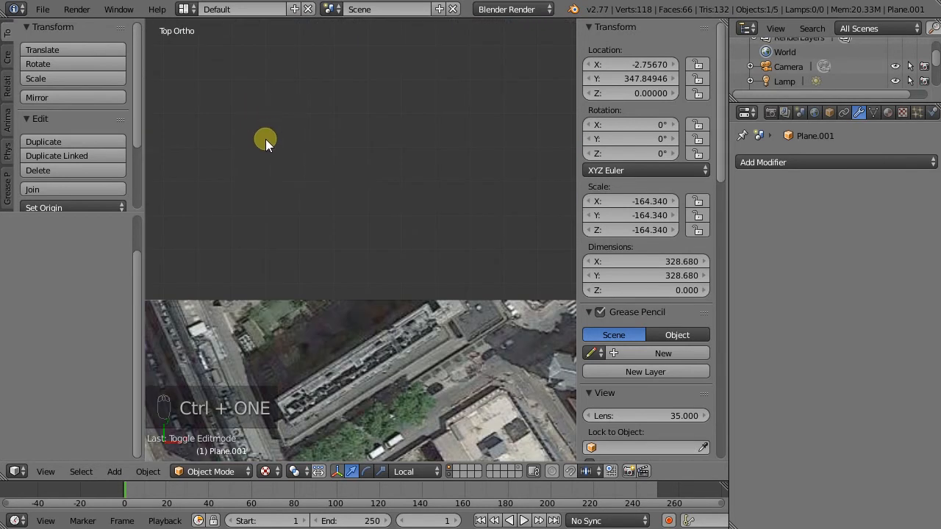
Move the large plane about 381.705 along local Y onto the road area, and show only the first layer.
scroll(281, 133, down, 4)
drag(213, 126, 218, 245)
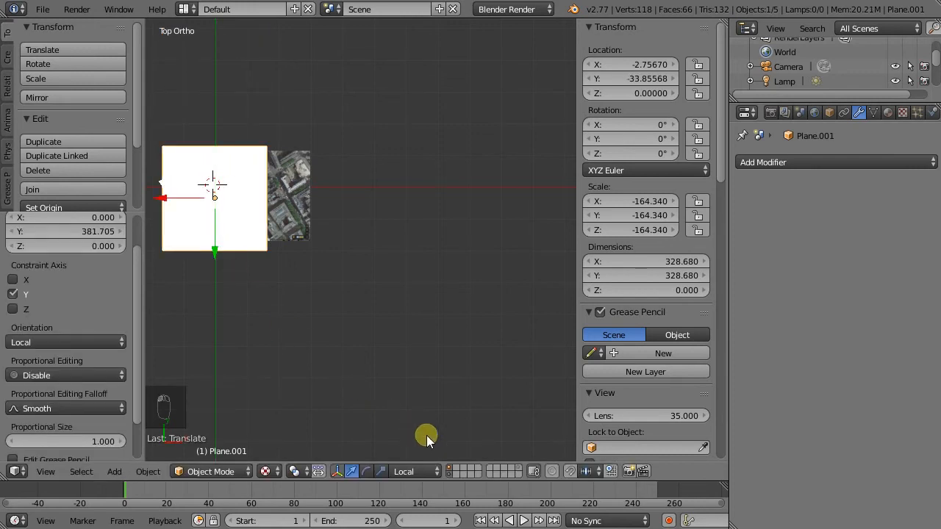
click(450, 473)
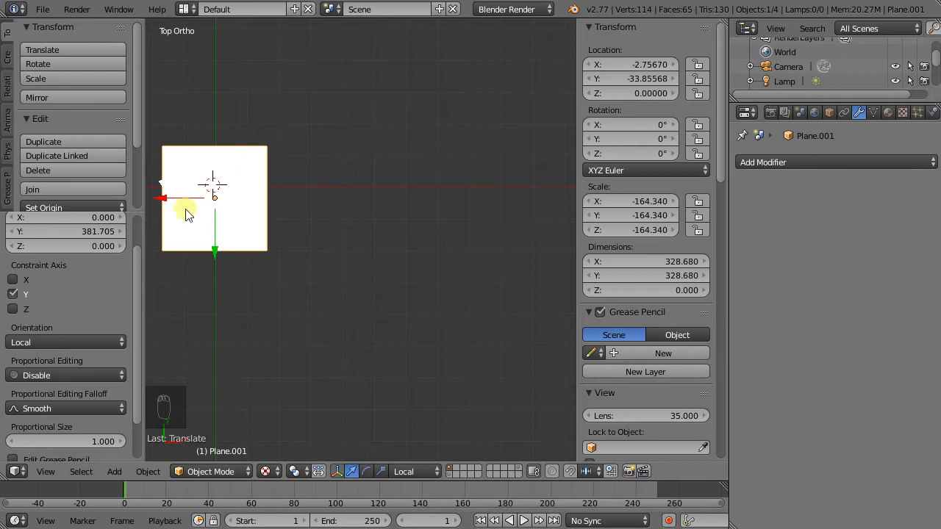
Examine the large plane against the road strips and blocks in perspective, comparing wireframe and solid shading.
scroll(216, 241, up, 5)
scroll(210, 203, down, 3)
middle_drag(210, 203, 227, 322)
key(z)
scroll(225, 204, up, 3)
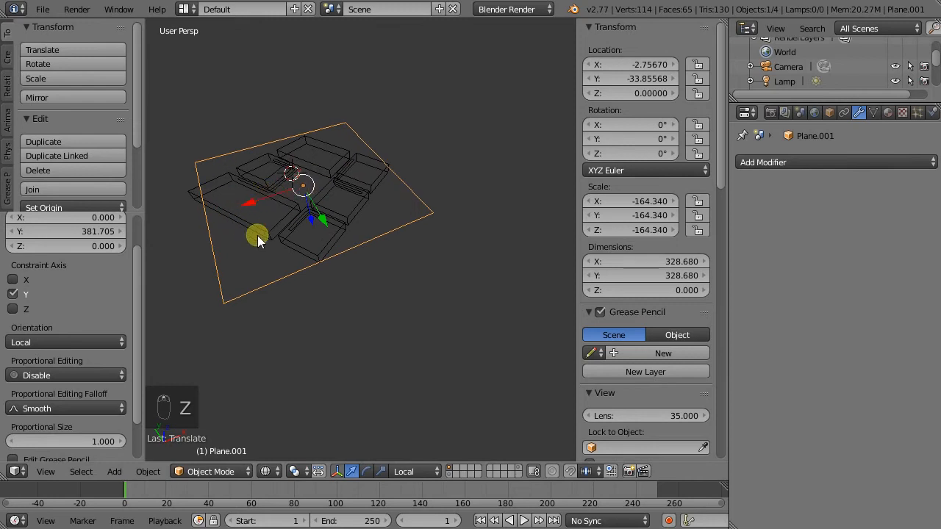
key(z)
key(z)
key(z)
key(z)
key(z)
key(z)
scroll(308, 204, up, 2)
middle_drag(252, 205, 287, 187)
Isolate the road strips and the large plane in local view and display them as wireframe.
right_click(291, 189)
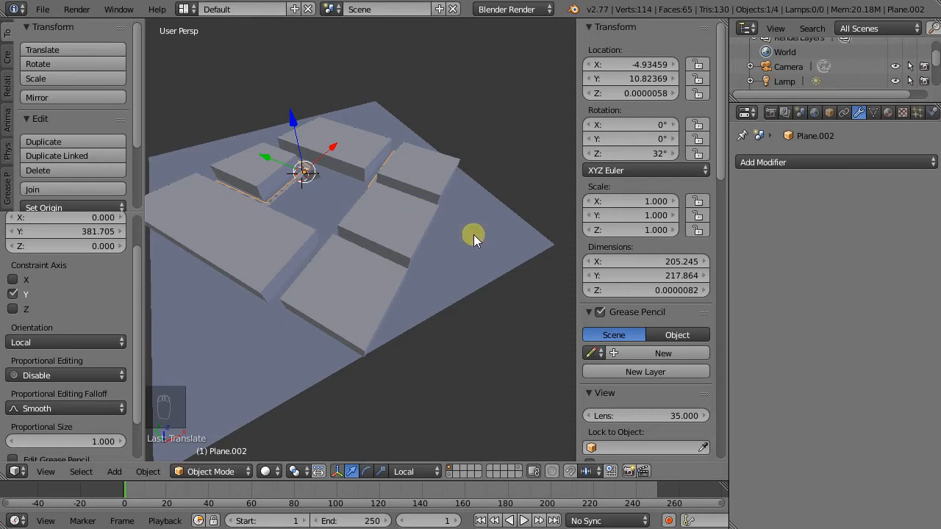
shift+right_click(498, 246)
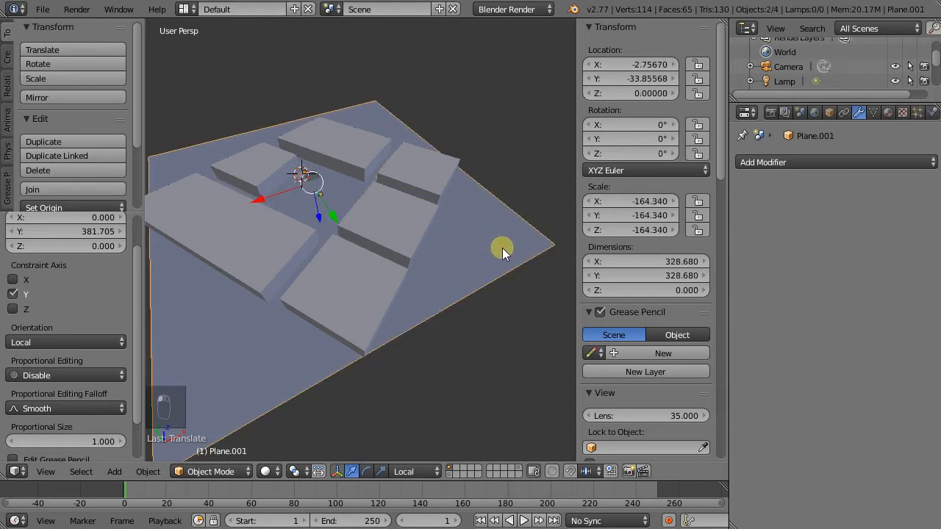
click(50, 471)
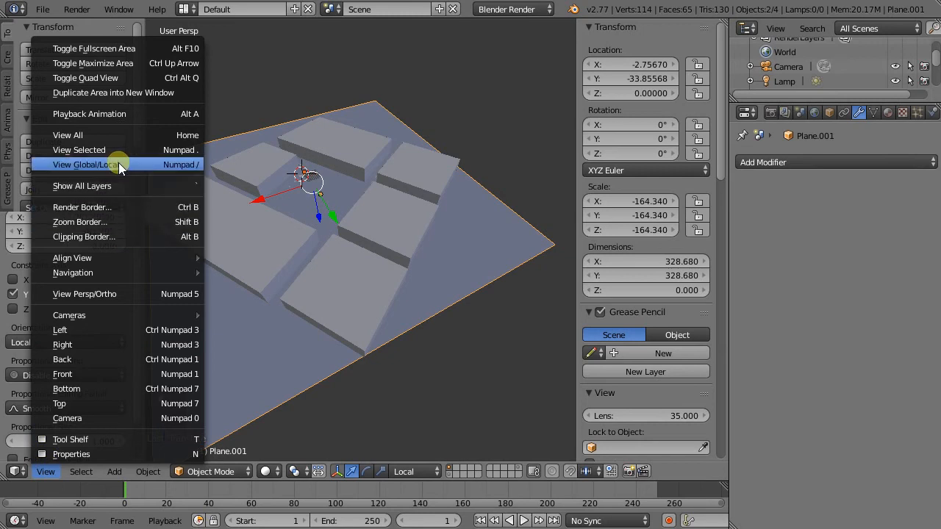
click(118, 165)
key(z)
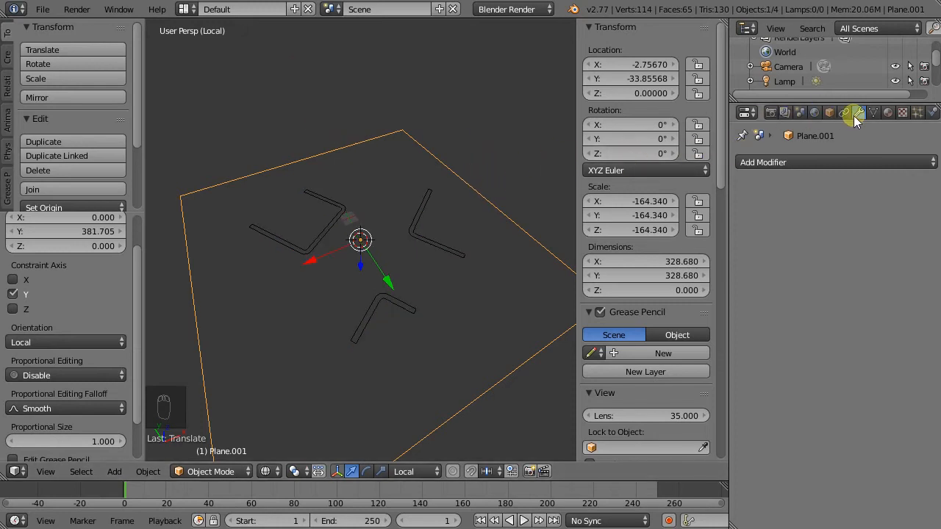
Add a Solidify modifier to the large plane.
click(787, 162)
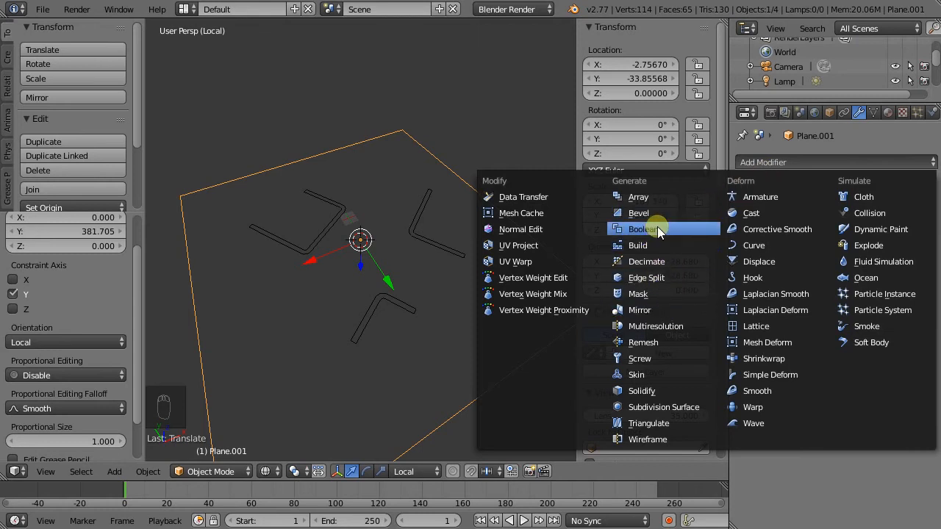
click(650, 390)
middle_drag(507, 236, 397, 147)
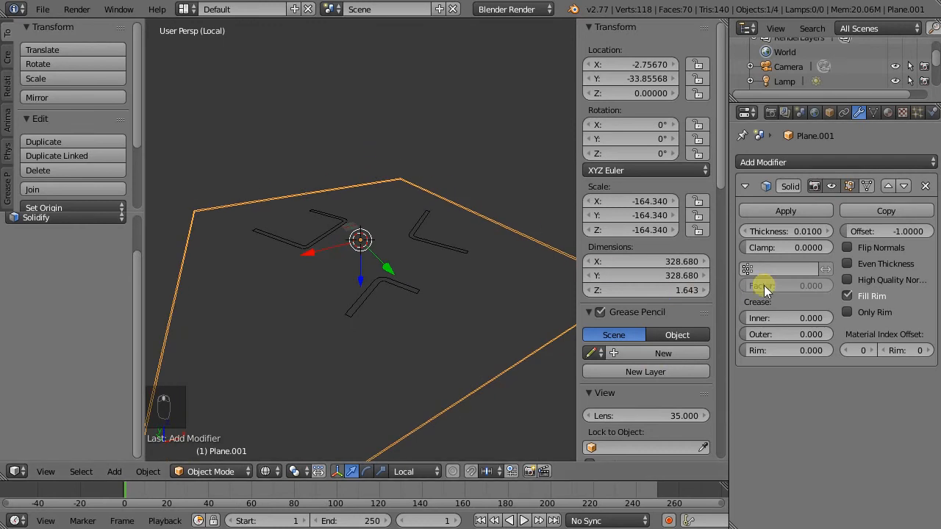
click(793, 231)
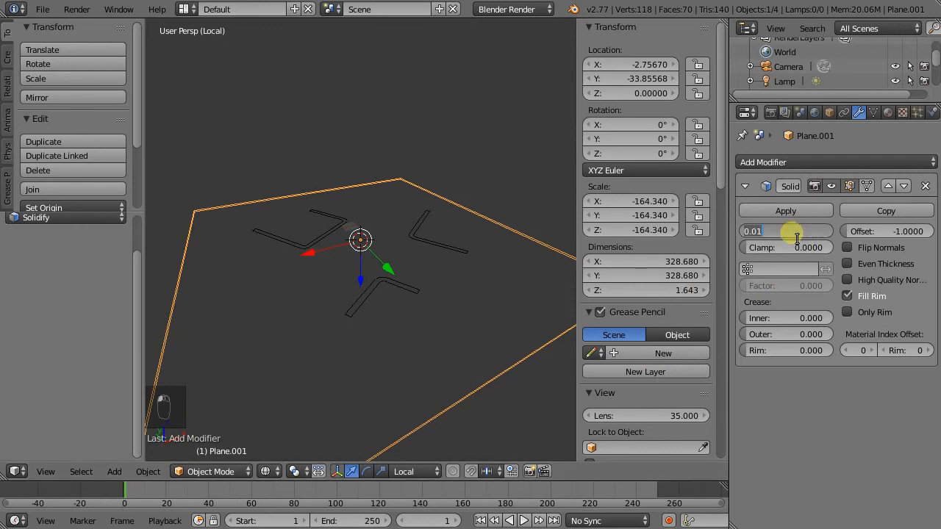
click(506, 205)
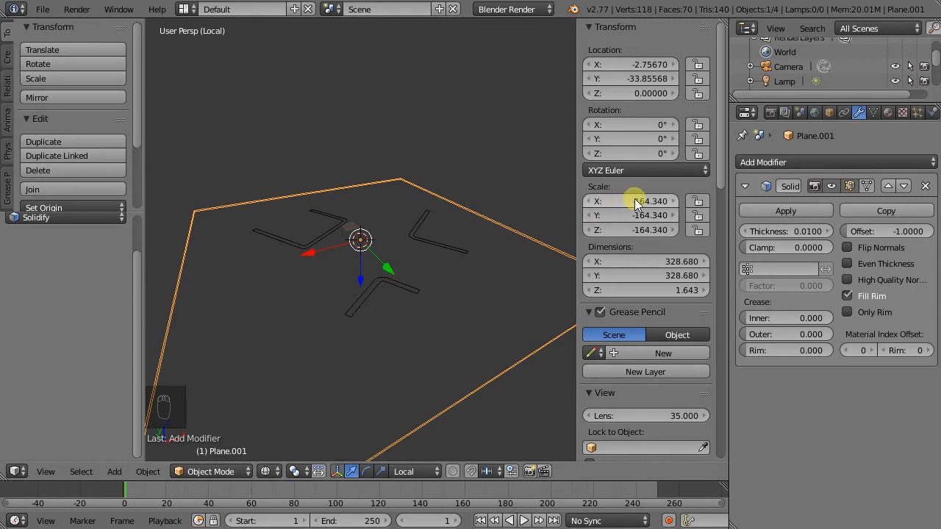
Apply the large plane's scale.
click(139, 471)
mouse_move(266, 359)
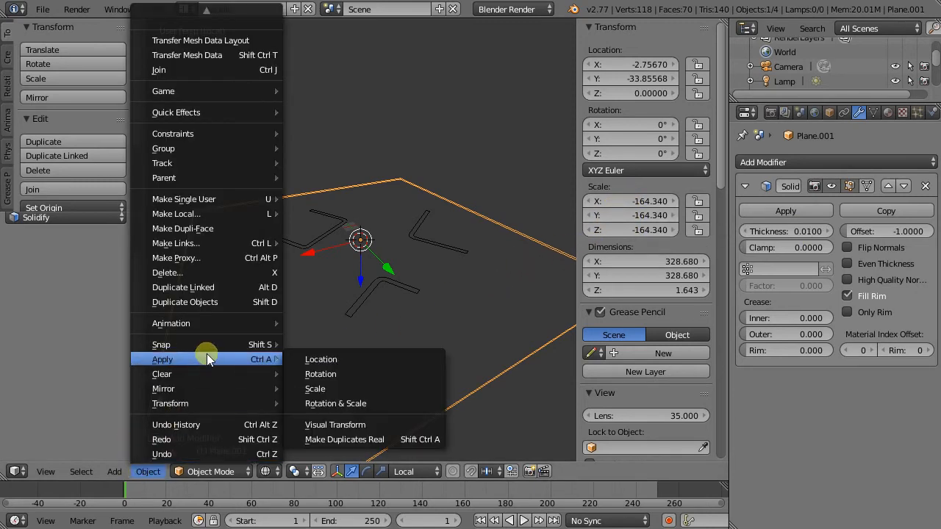
click(326, 388)
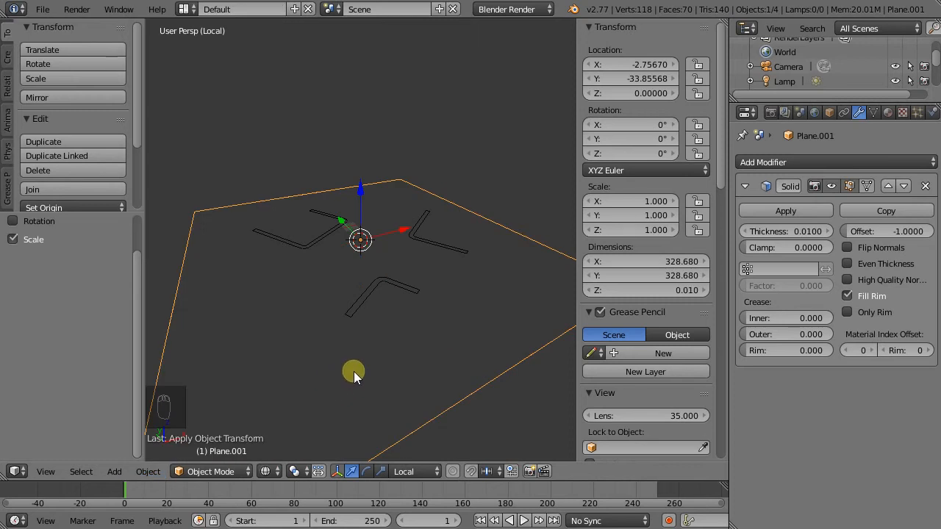
Try a Solidify thickness of 1 on the large plane, then set it to 4.
click(787, 233)
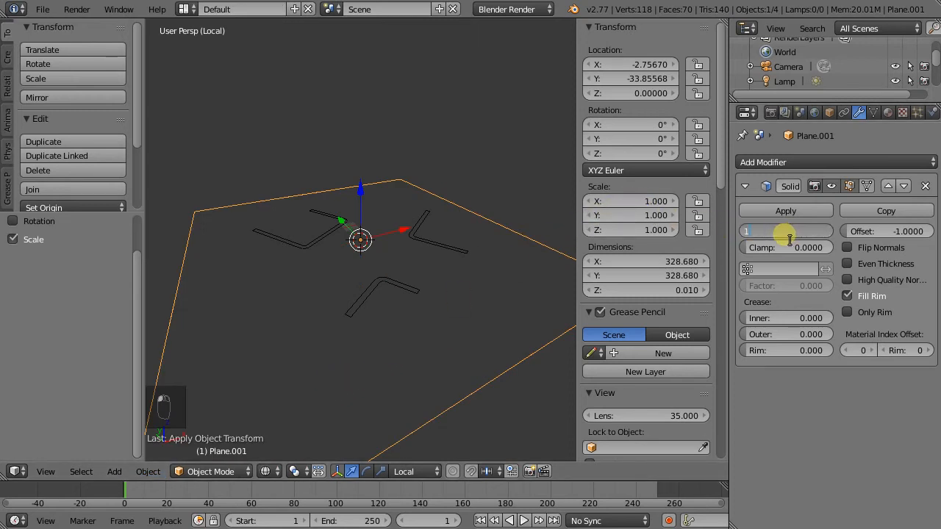
text(1)
key(Return)
click(784, 234)
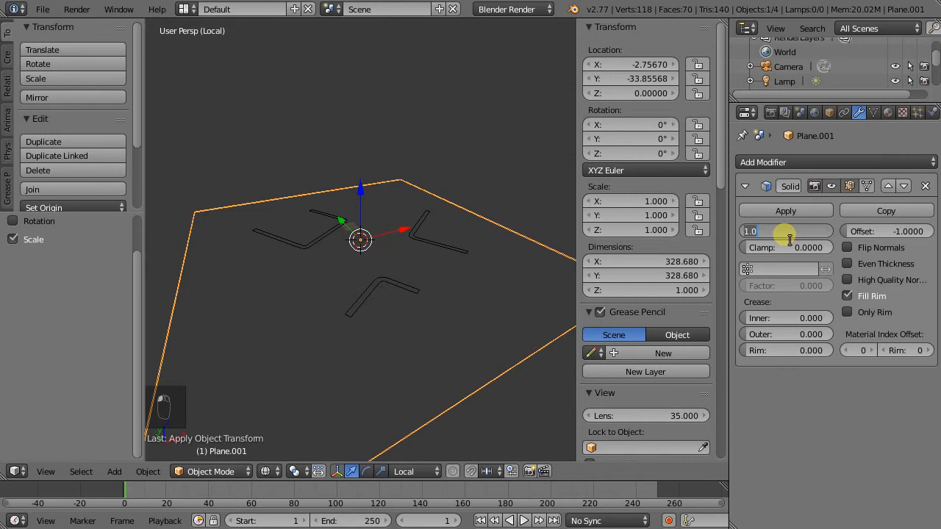
text(4)
key(Return)
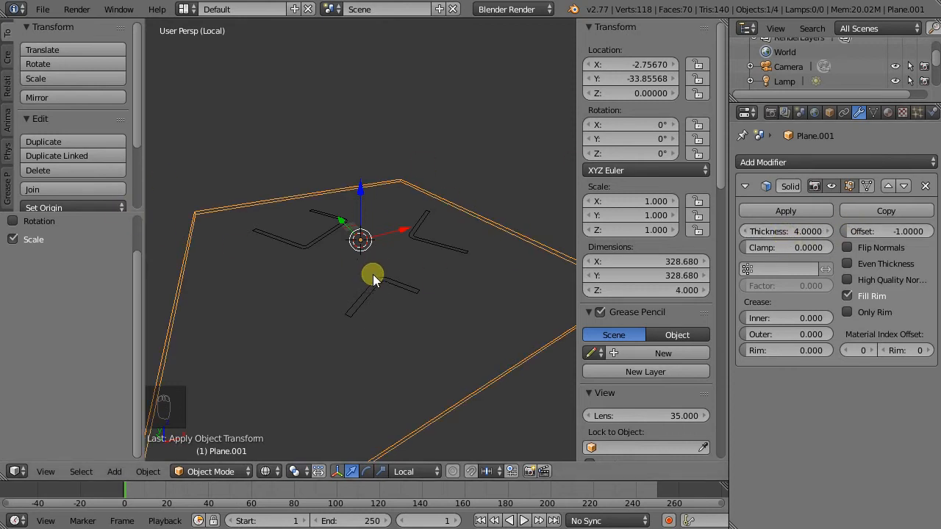
Add a Solidify modifier to the road strips and set its thickness to 0.15.
right_click(373, 276)
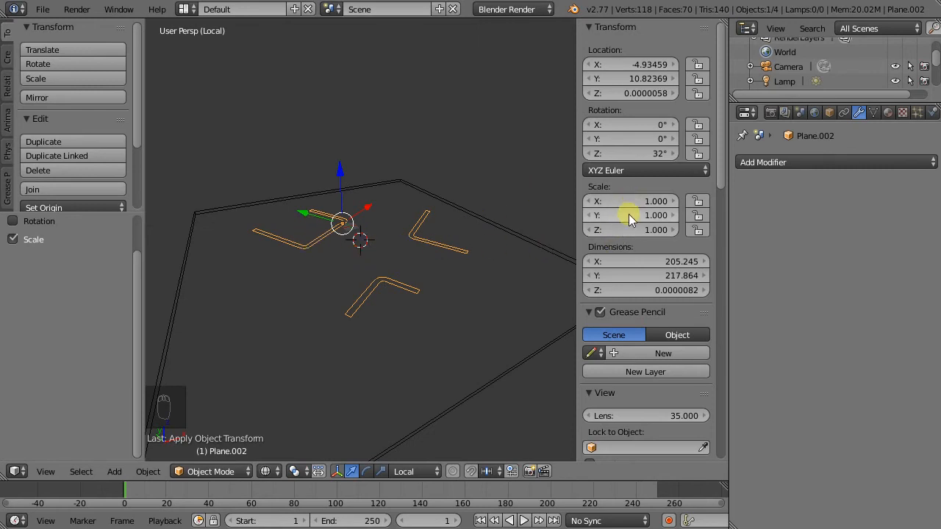
click(761, 162)
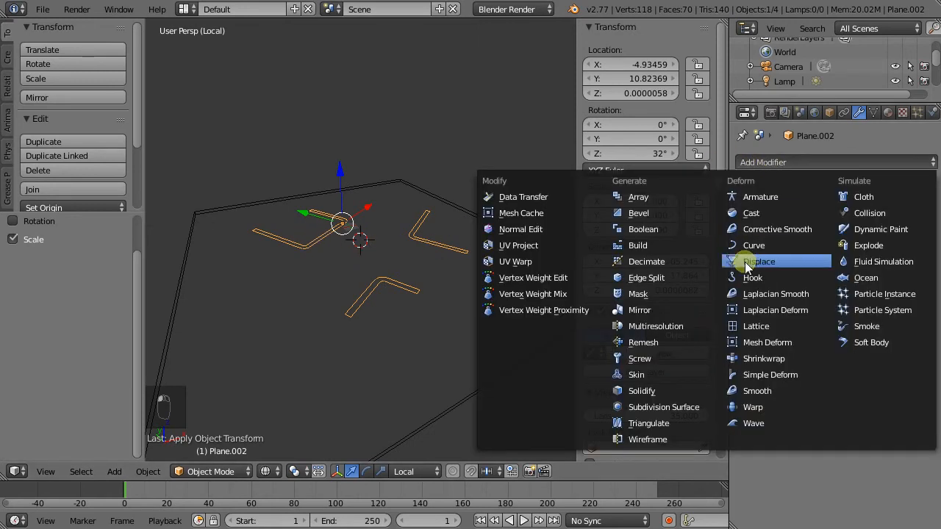
click(632, 390)
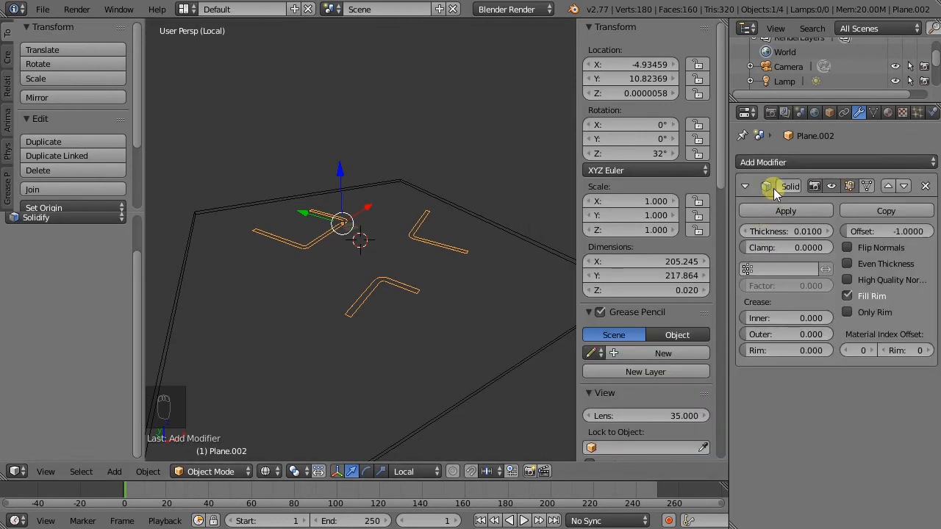
click(783, 233)
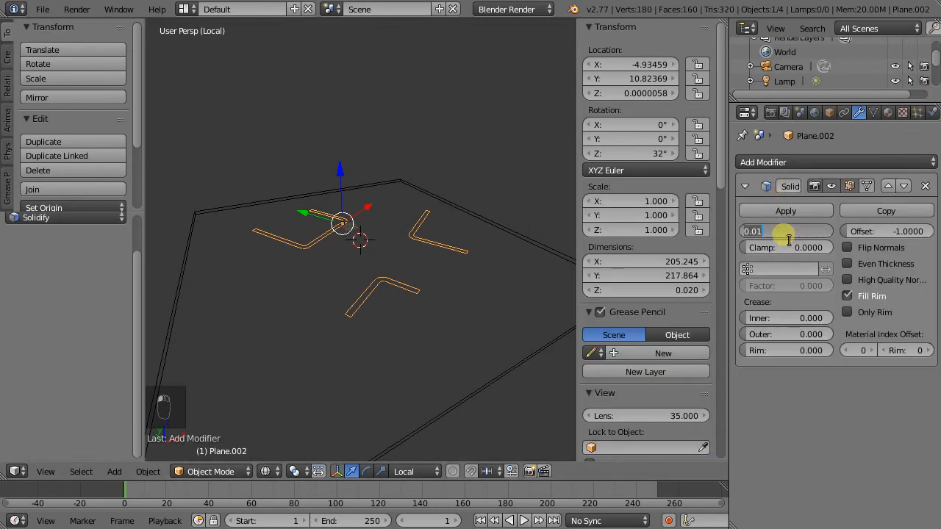
key(BackSpace)
key(Return)
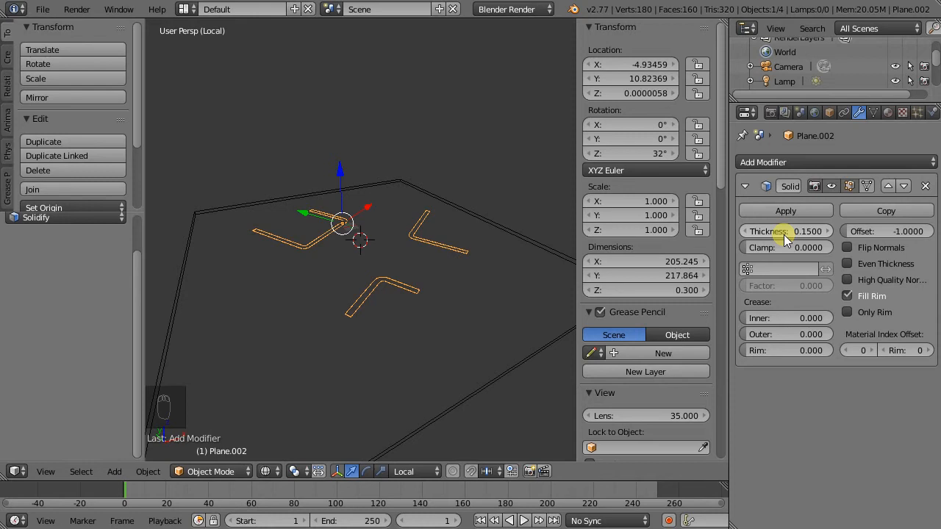
Inspect the road strips' thickness against the large plane in front view, toggling the strips' Solidify display off and on.
scroll(358, 272, up, 3)
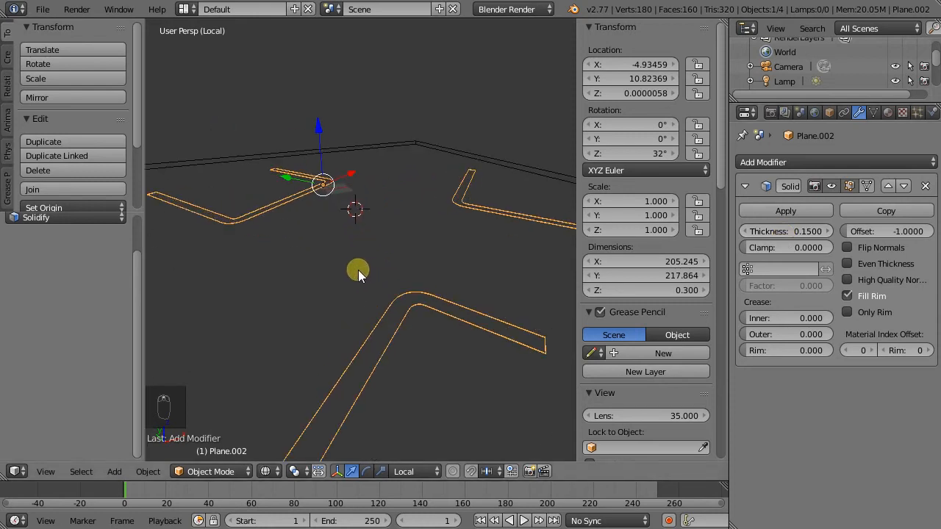
scroll(383, 302, down, 2)
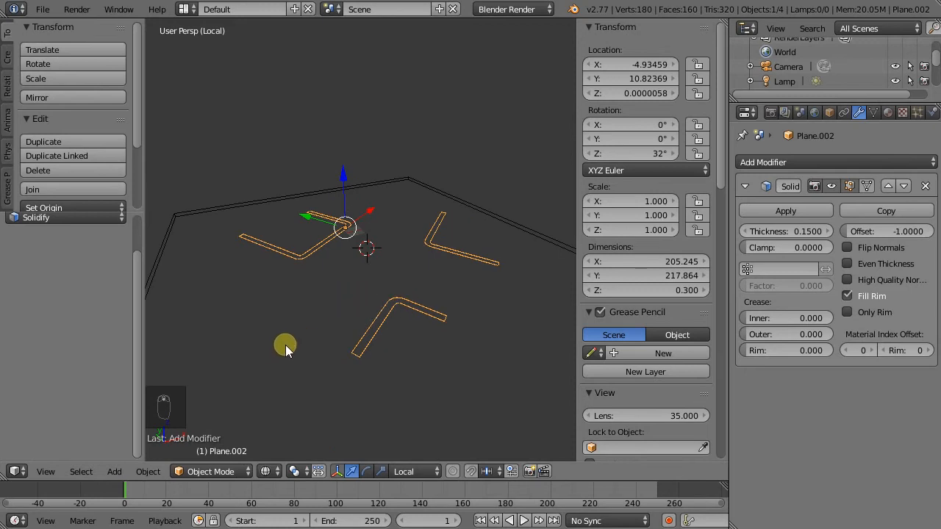
key(ctrl+2)
scroll(252, 236, up, 4)
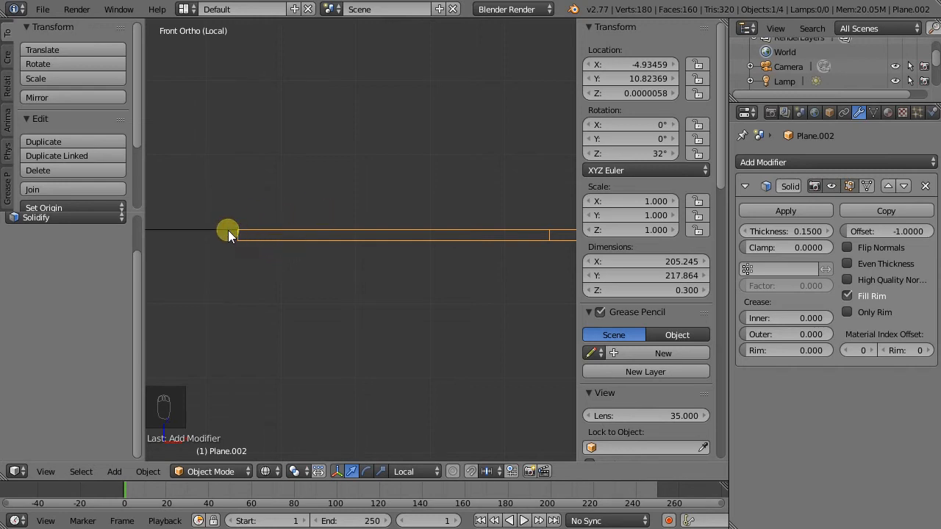
click(831, 186)
click(831, 186)
scroll(277, 263, down, 9)
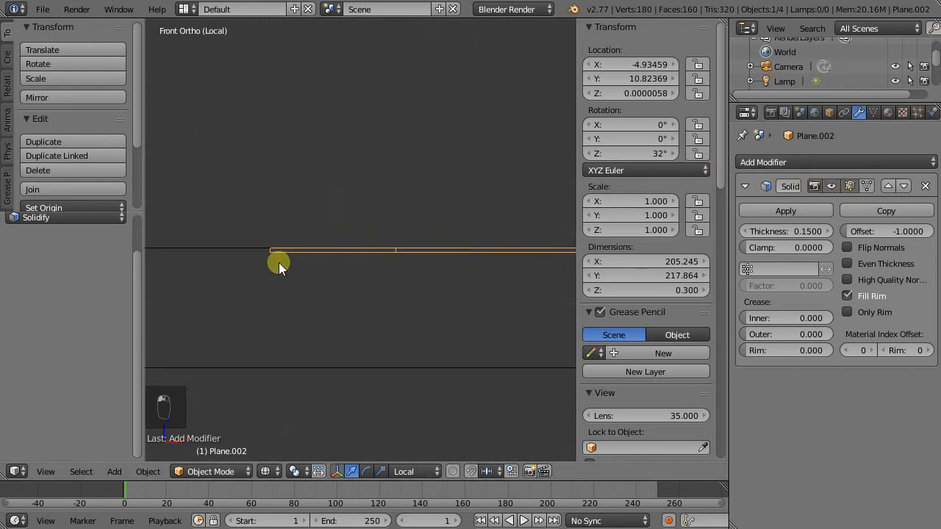
Add a Boolean modifier to the large plane below its Solidify modifier and check the objects available for it.
right_click(233, 254)
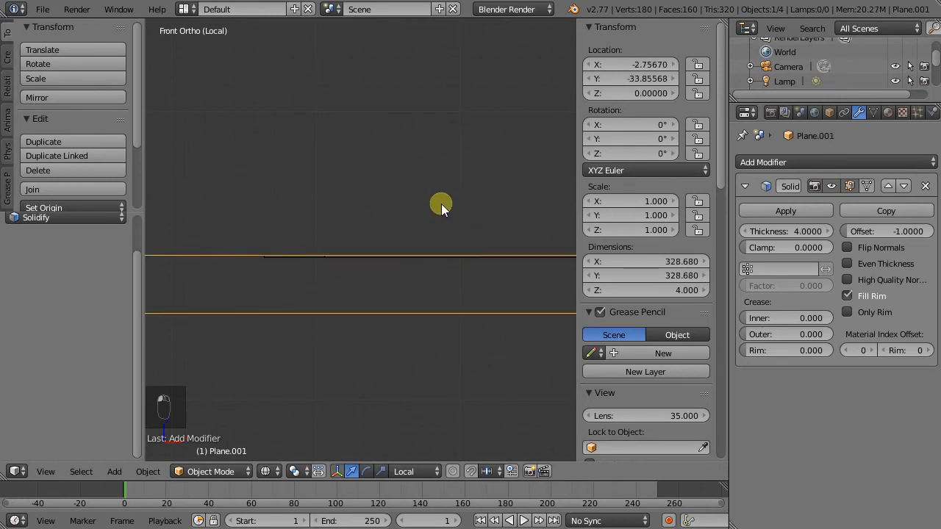
click(807, 161)
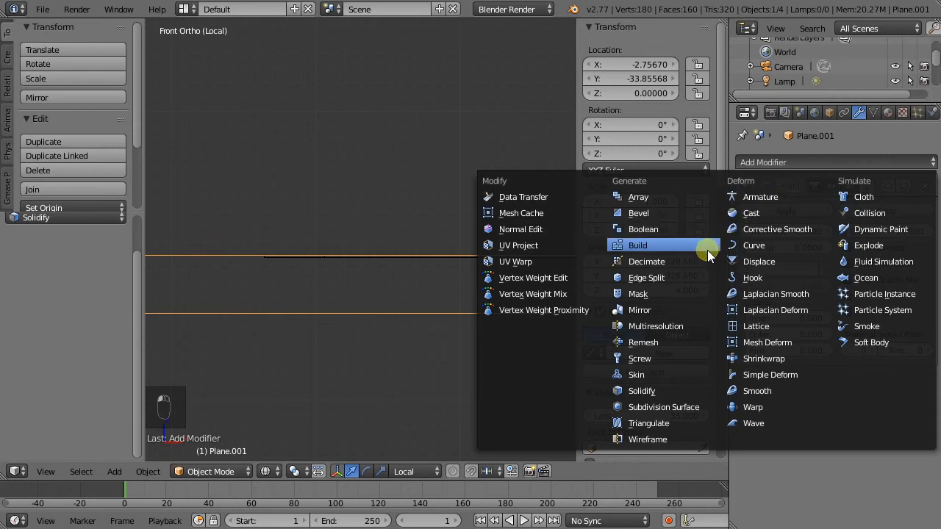
click(650, 228)
scroll(345, 283, down, 5)
scroll(327, 282, down, 2)
middle_drag(343, 269, 390, 300)
scroll(426, 305, down, 4)
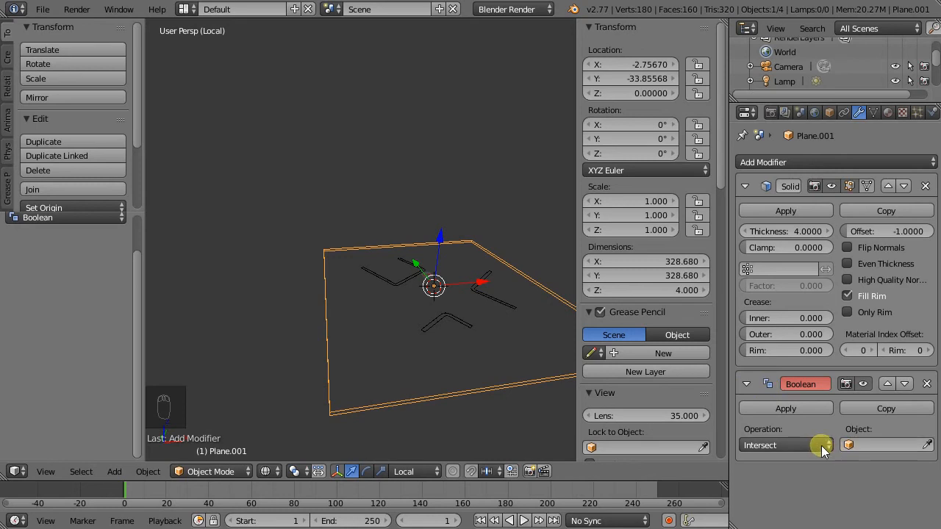
click(858, 446)
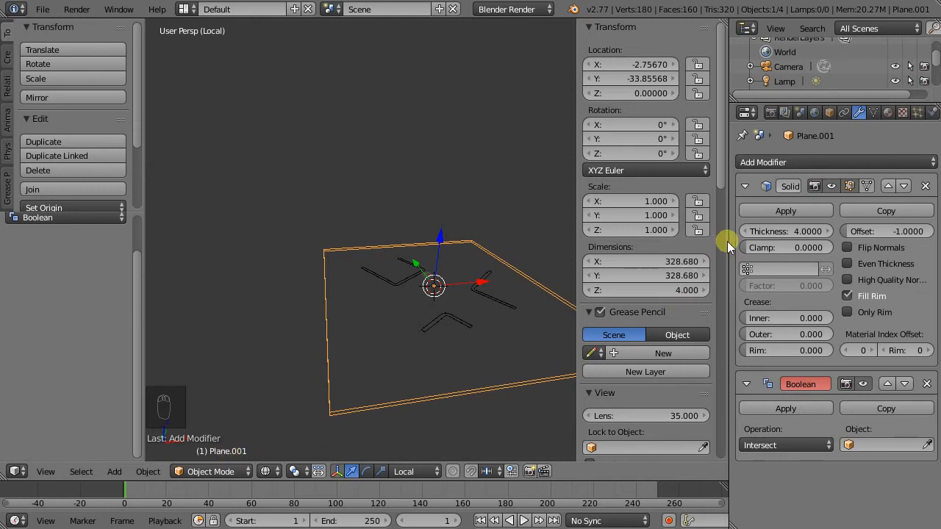
Rename the large plane object as "ground plane".
click(829, 113)
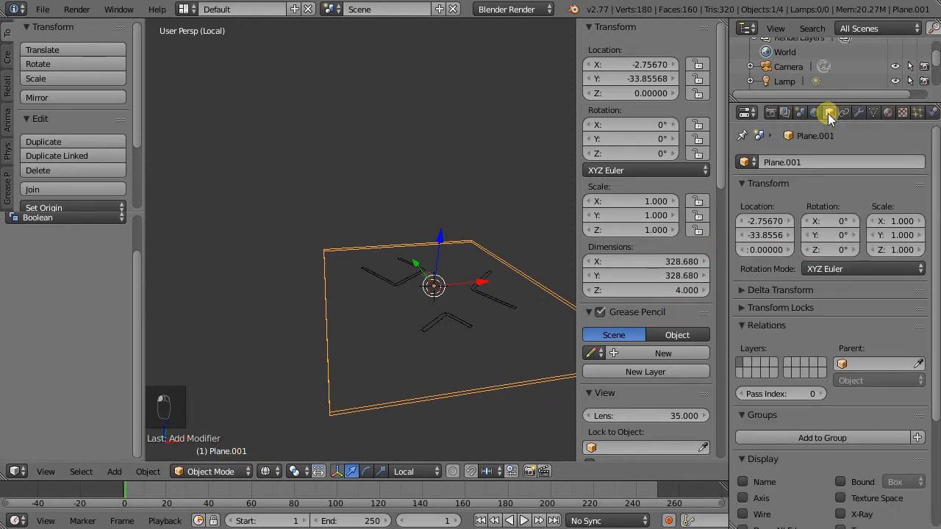
click(801, 164)
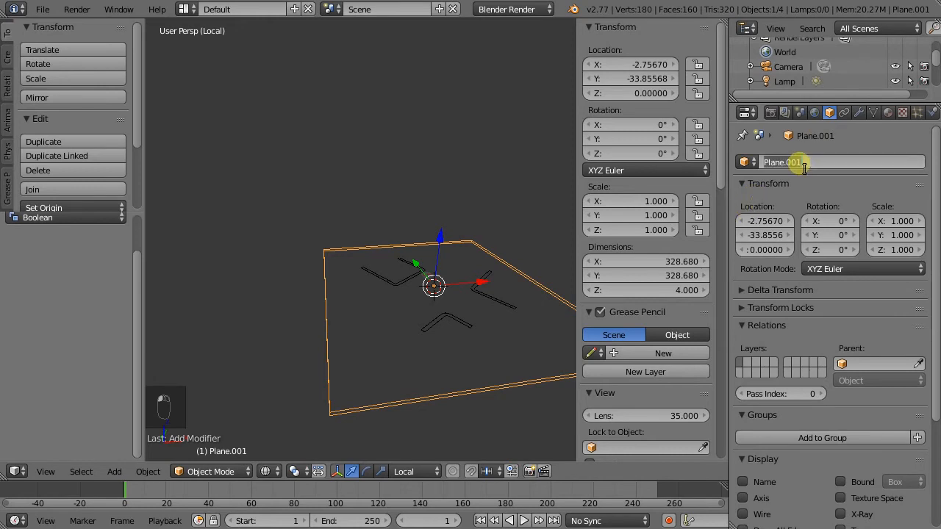
text(ground)
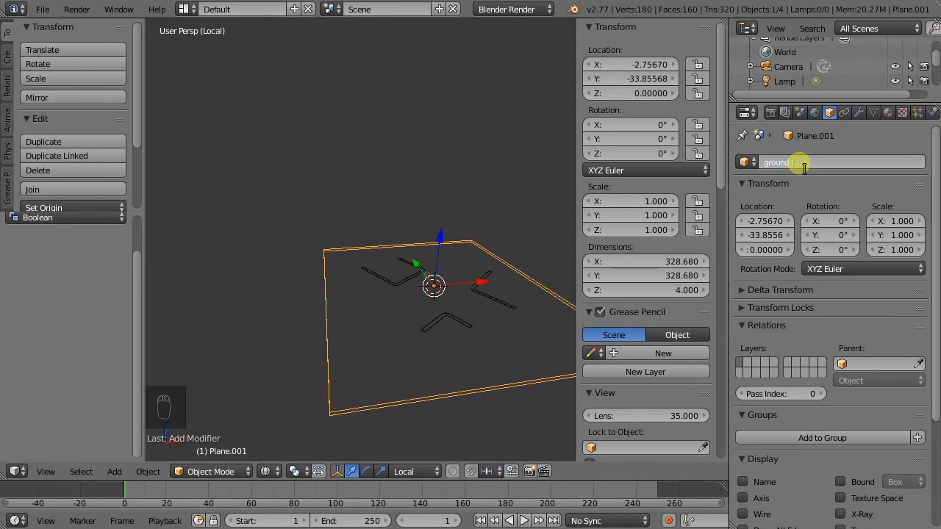
text( plane)
key(Return)
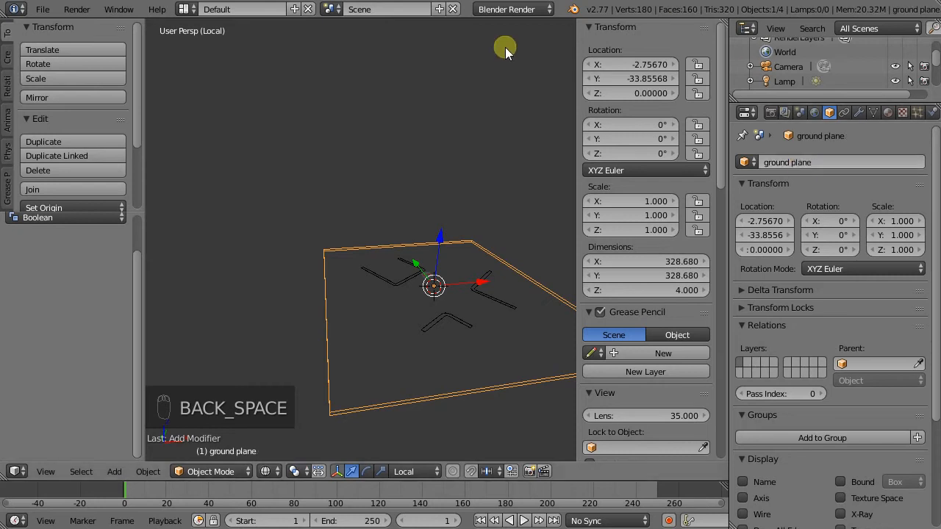
Rename the road strips object as "roads boolean".
right_click(463, 321)
click(824, 163)
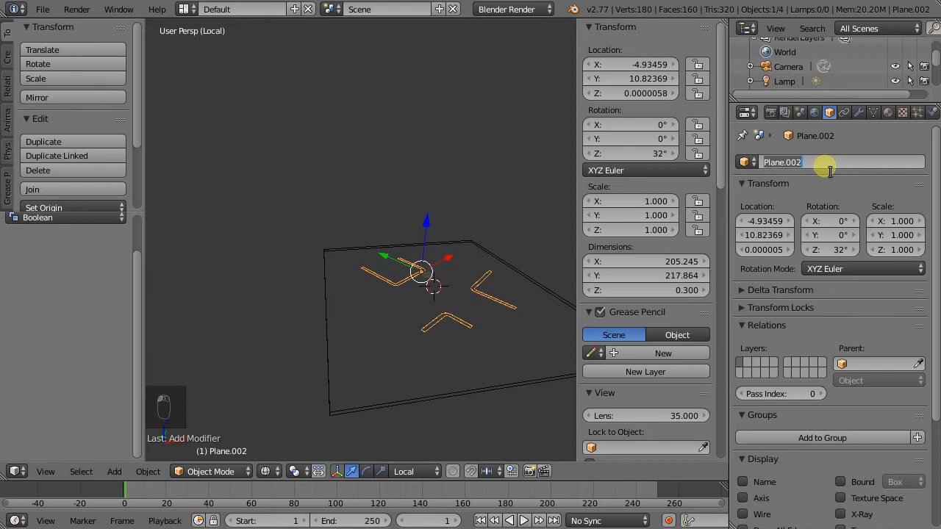
text(roads boolean)
key(Return)
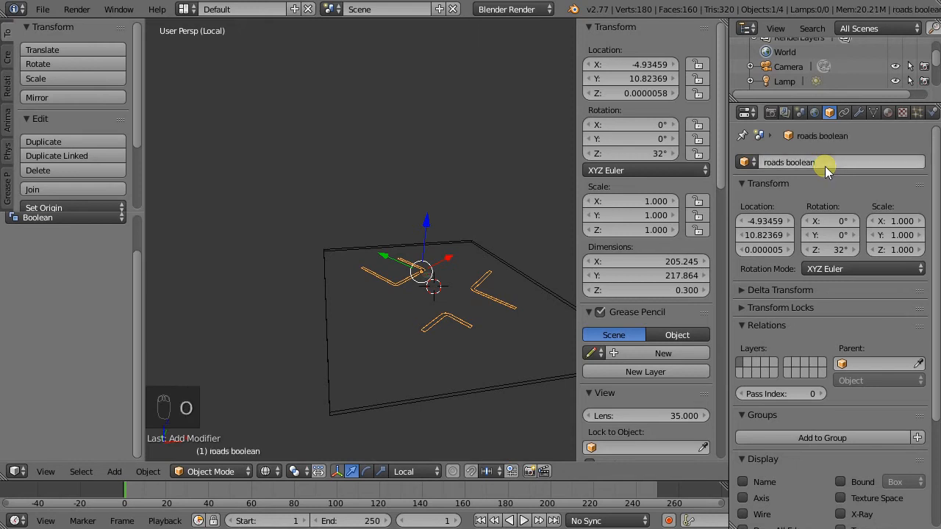
Set the ground plane's Boolean modifier to use the roads boolean object with the Difference operation.
right_click(545, 289)
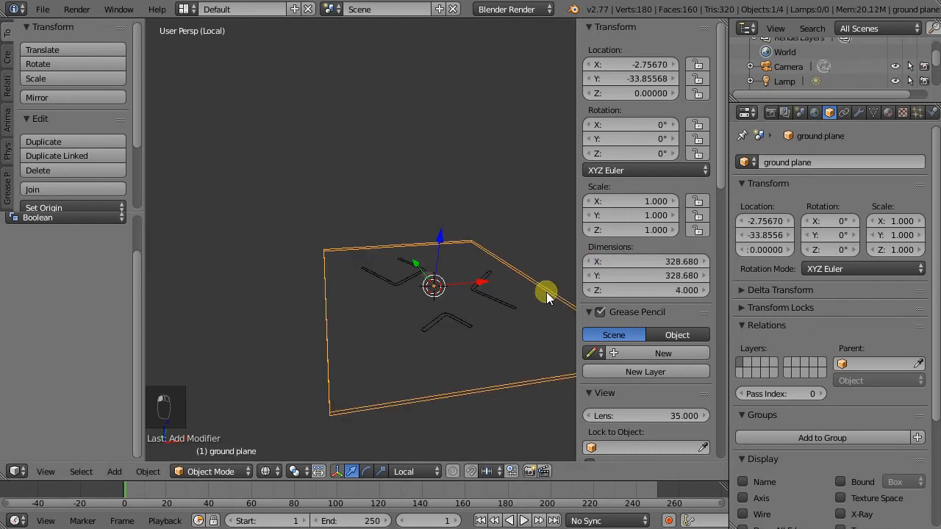
click(860, 111)
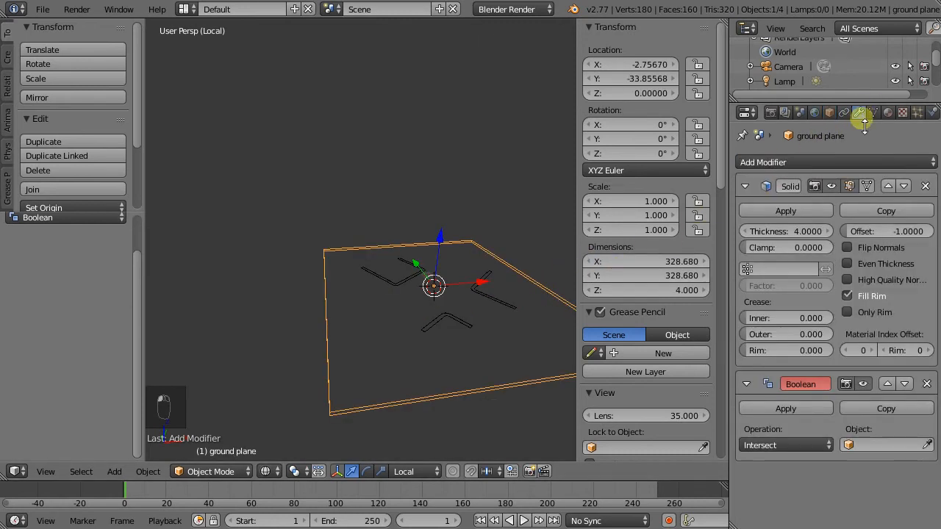
click(866, 447)
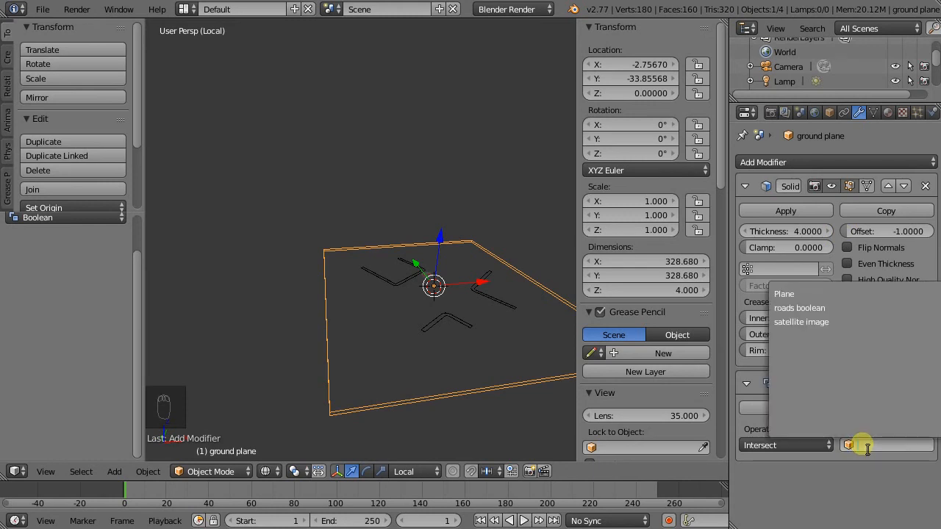
click(800, 309)
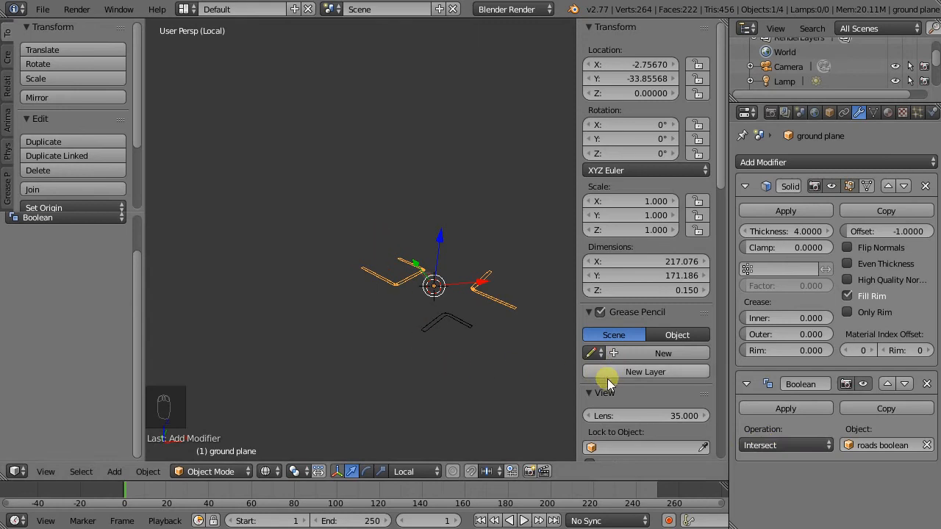
click(772, 445)
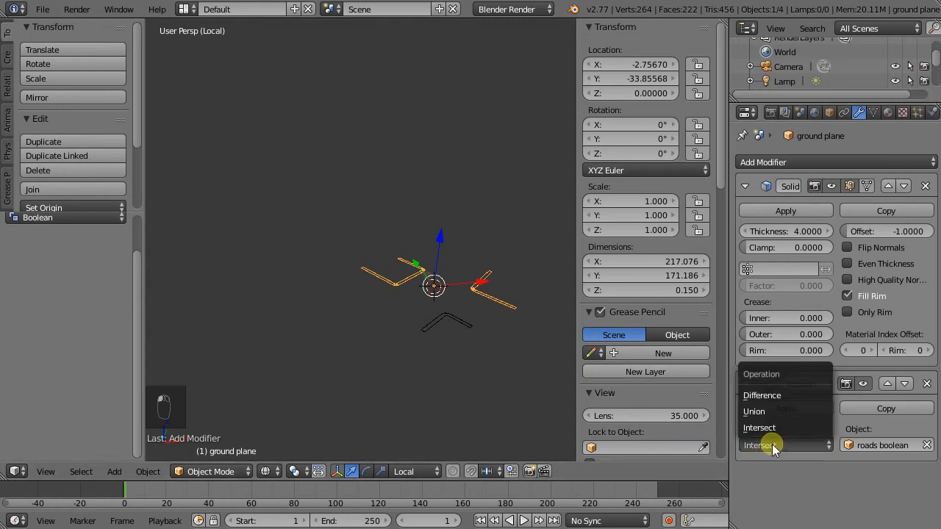
click(772, 396)
middle_drag(447, 289, 328, 280)
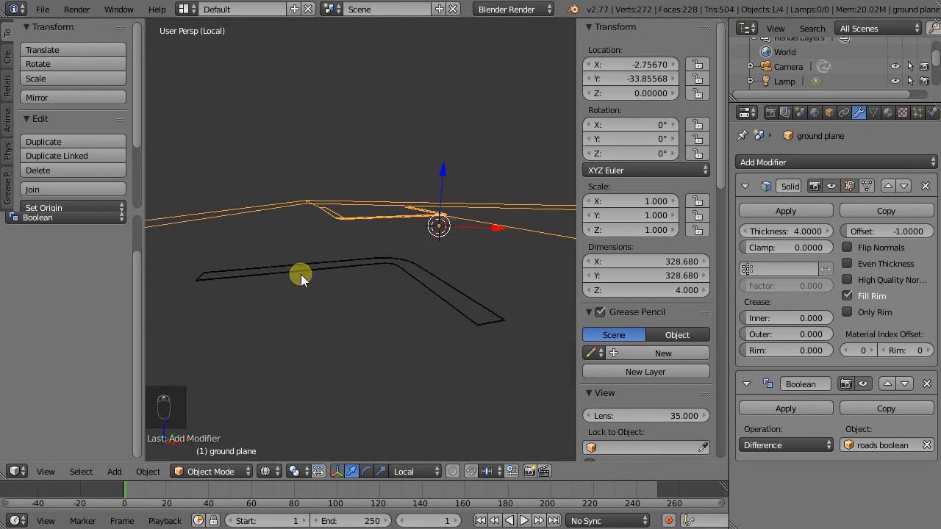
middle_drag(403, 284, 428, 286)
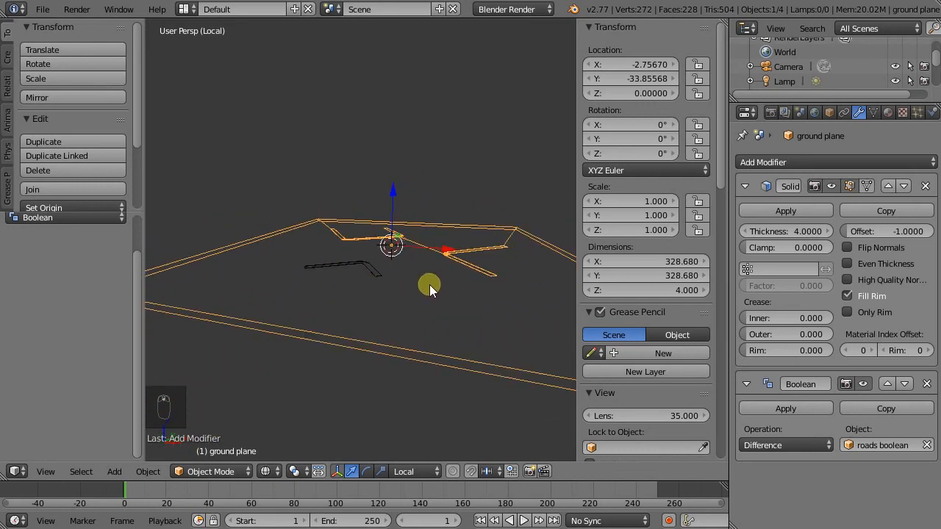
Increase the Solidify thickness of the roads boolean object to 4, and fine-tune it to 4.447.
right_click(371, 272)
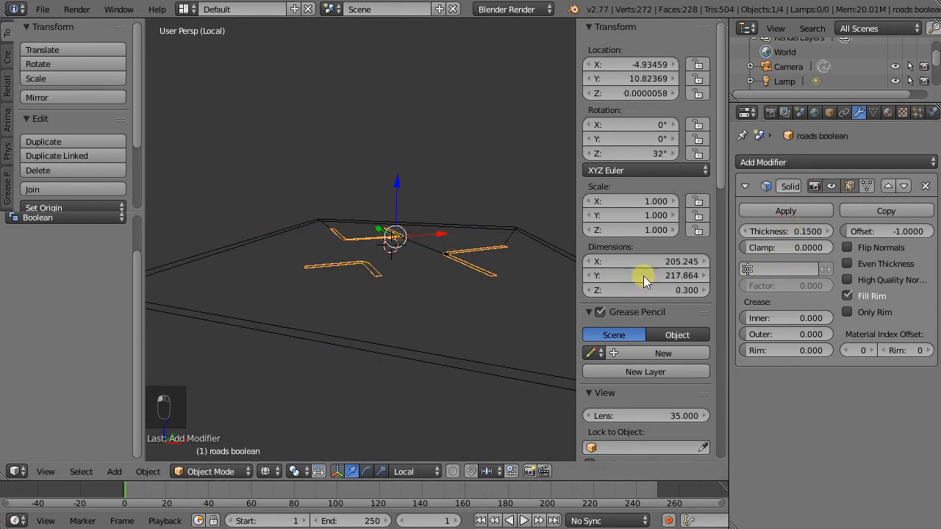
click(792, 232)
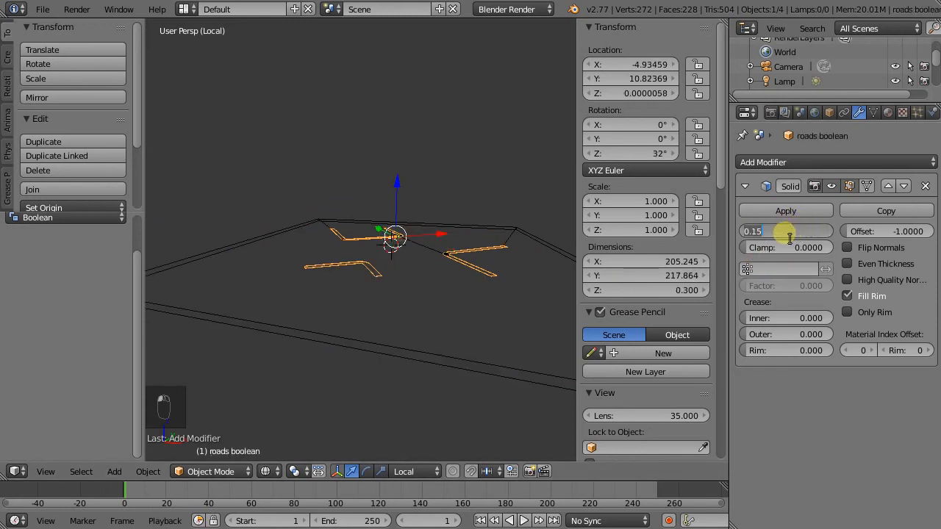
text(4)
key(Return)
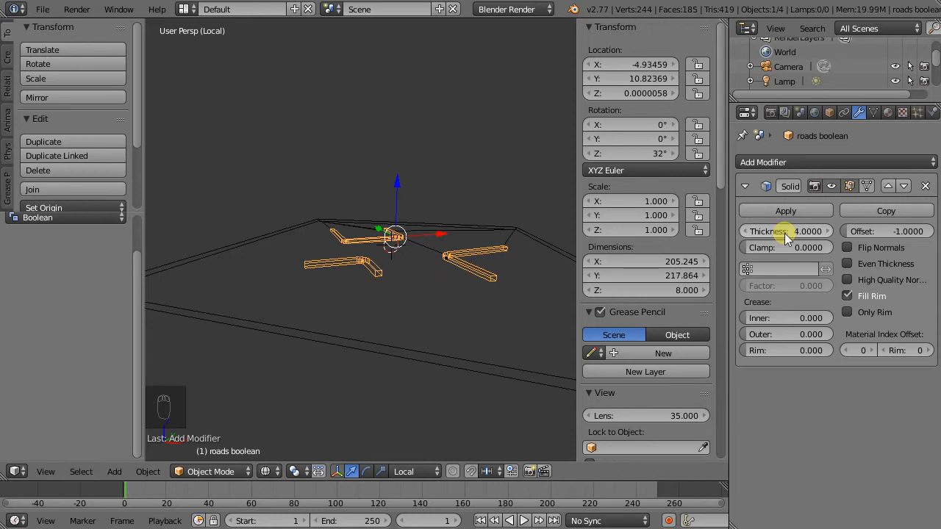
mouse_move(783, 233)
mouse_down()
mouse_move(894, 233)
mouse_move(36, 231)
mouse_move(290, 203)
mouse_move(789, 244)
mouse_up()
Compare the road strips with their Solidify modifier's viewport display switched off and on.
click(831, 186)
click(831, 186)
click(831, 186)
click(832, 187)
click(832, 187)
click(832, 187)
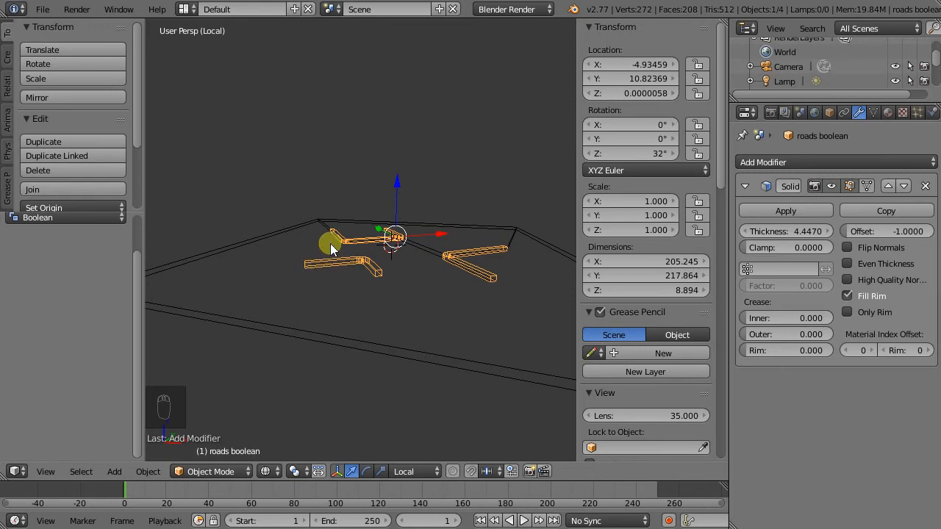
Enter Edit Mode on the roads boolean object and display its face normals.
click(230, 468)
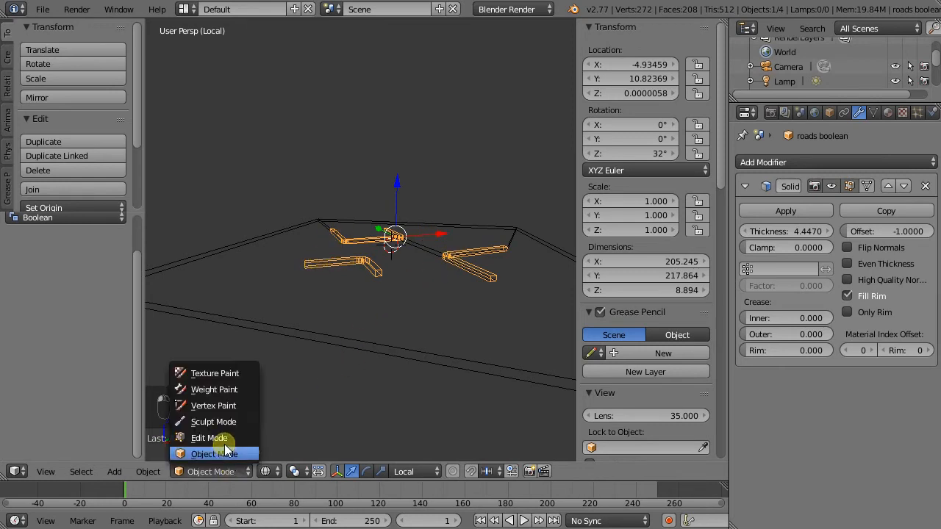
click(224, 439)
scroll(416, 249, up, 4)
scroll(389, 266, up, 2)
middle_drag(384, 267, 431, 269)
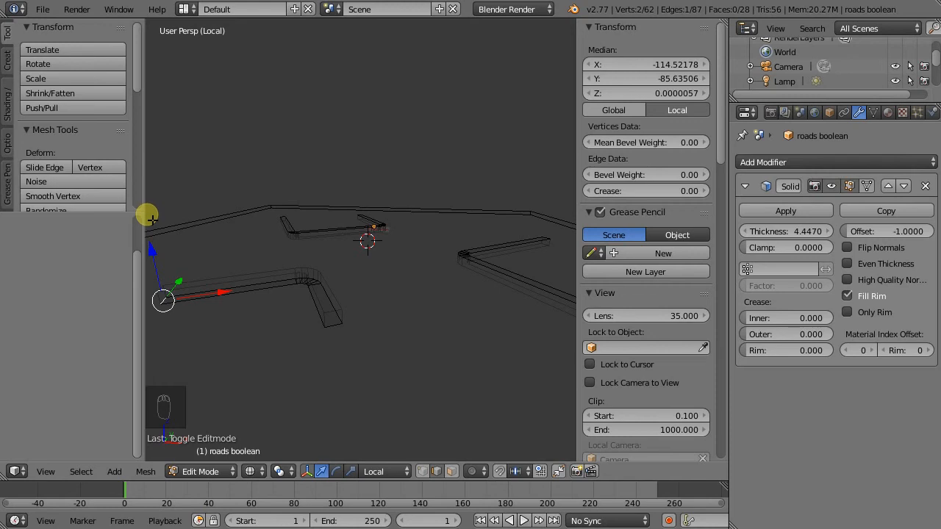
drag(144, 215, 15, 217)
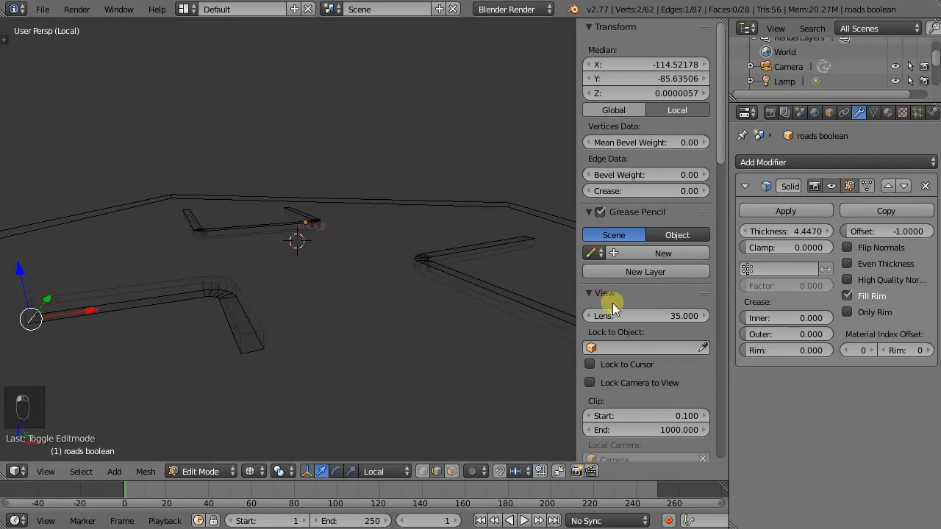
scroll(651, 291, down, 8)
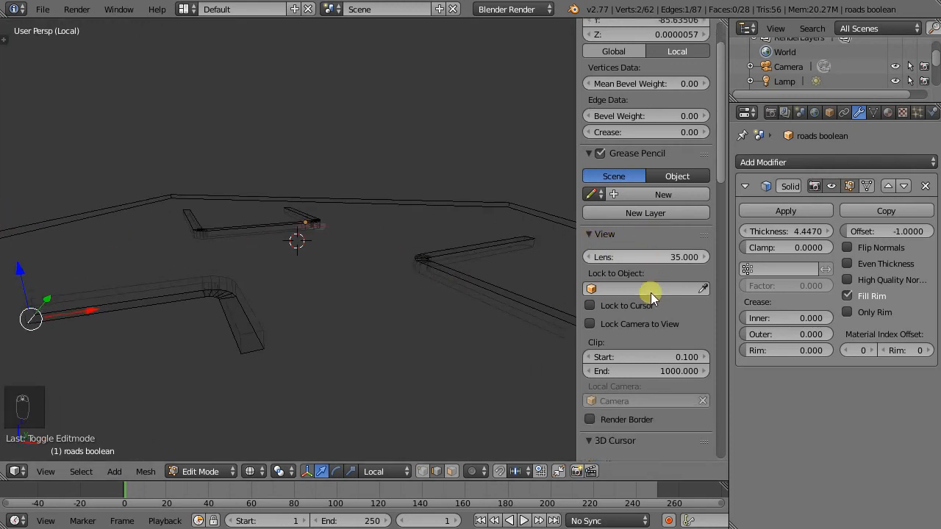
scroll(649, 300, down, 6)
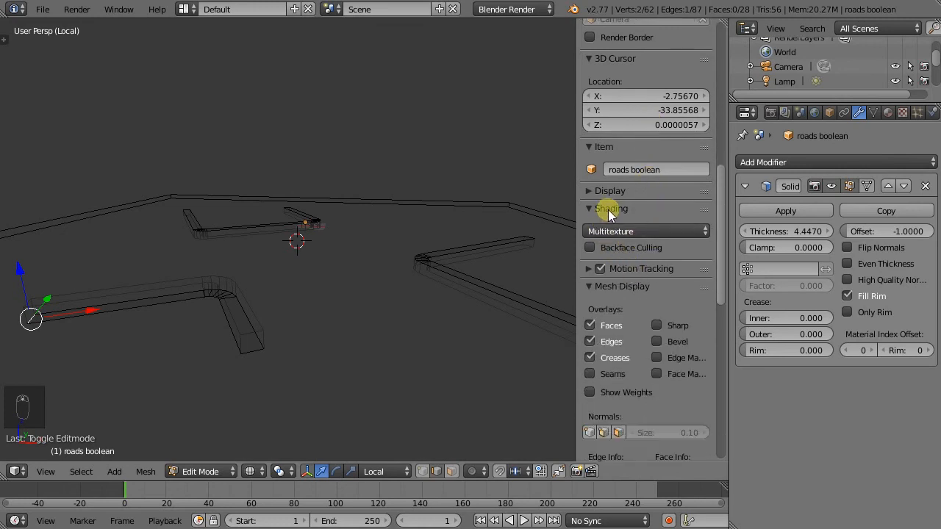
click(620, 432)
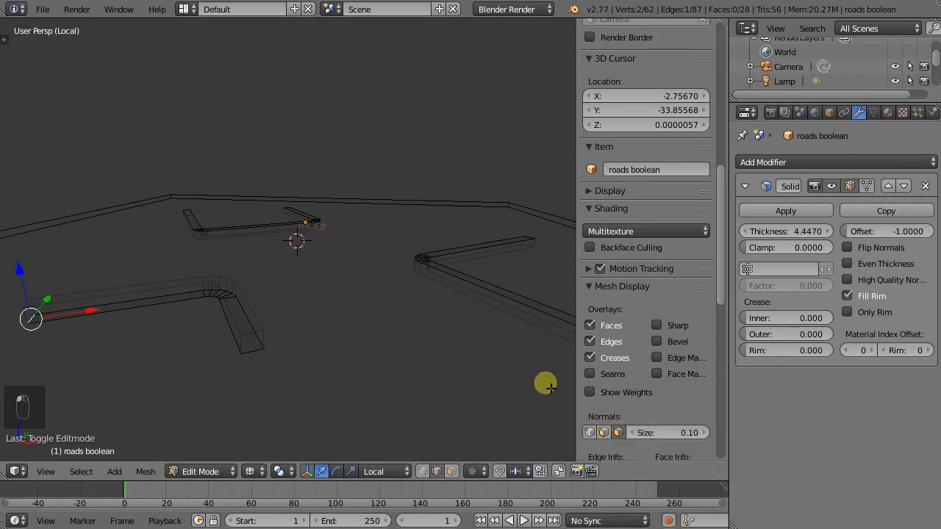
Set the display size of the face normals to 10.
click(684, 433)
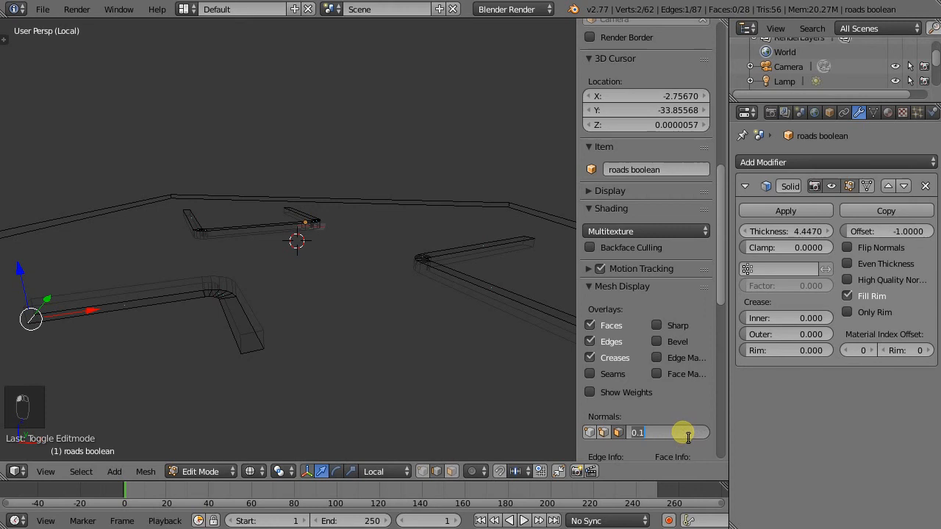
key(Return)
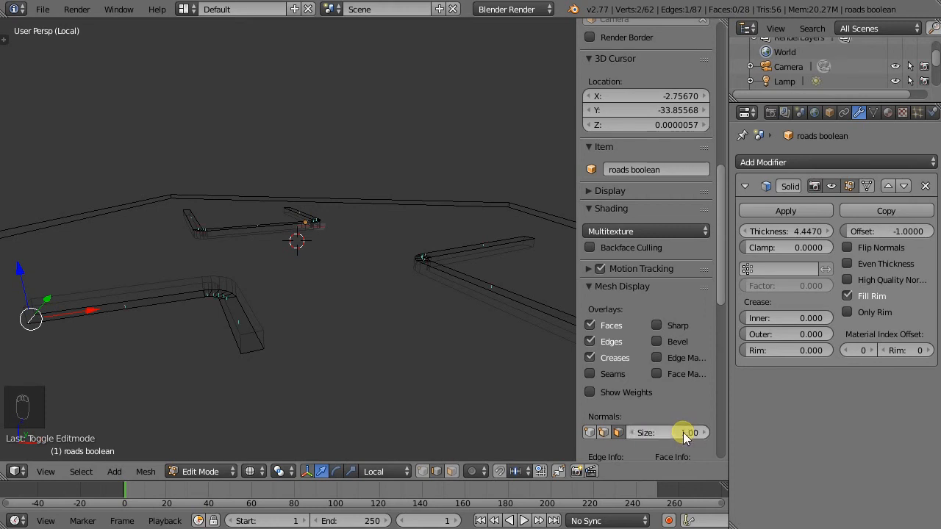
click(683, 432)
text(10)
key(Return)
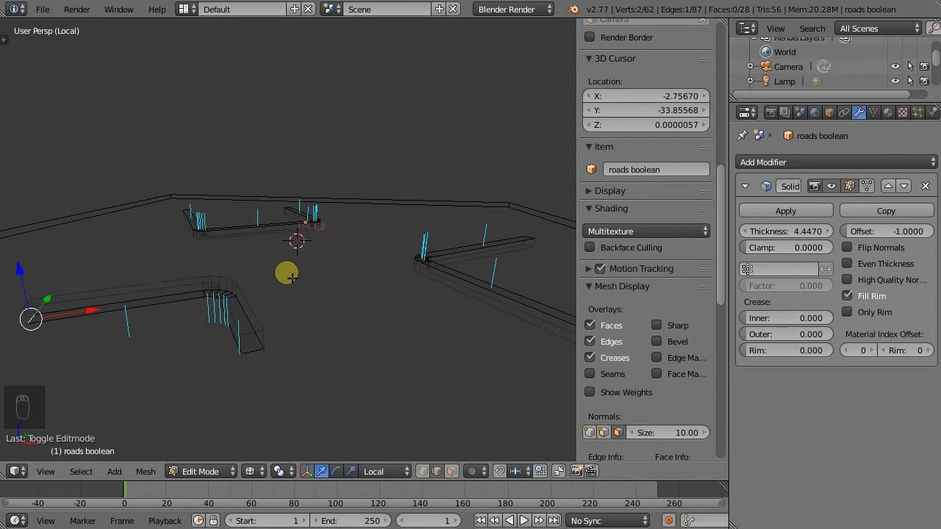
Select all of the road strips' geometry and recalculate its normals to the outside.
click(82, 473)
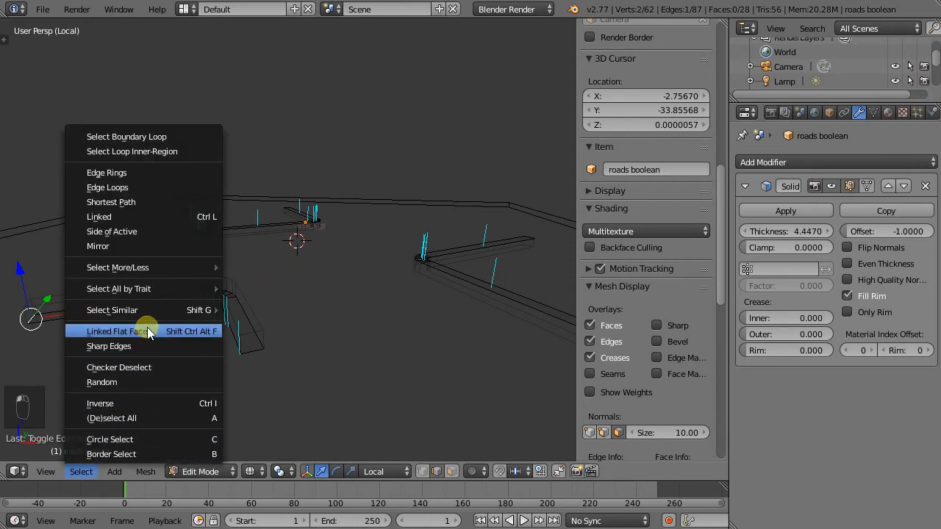
click(147, 245)
scroll(279, 319, down, 4)
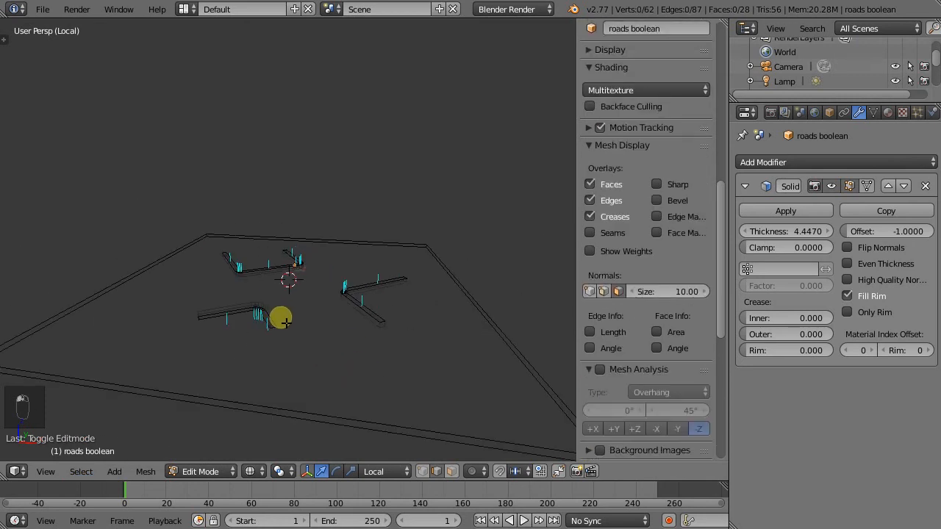
key(b)
drag(36, 128, 487, 384)
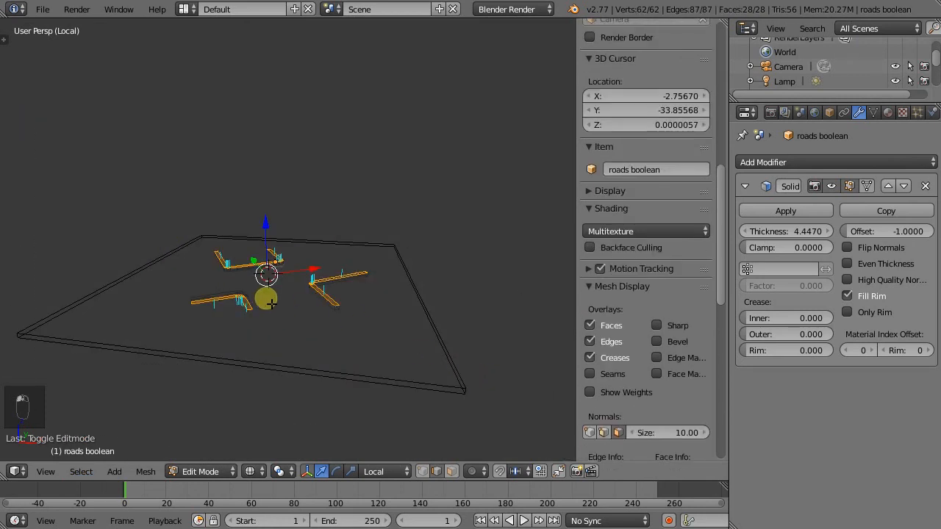
key(a)
key(a)
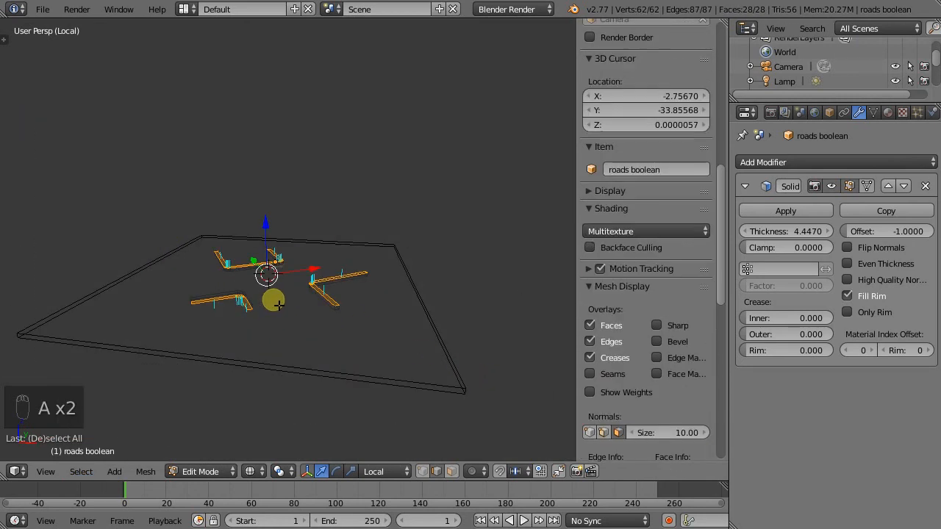
click(144, 472)
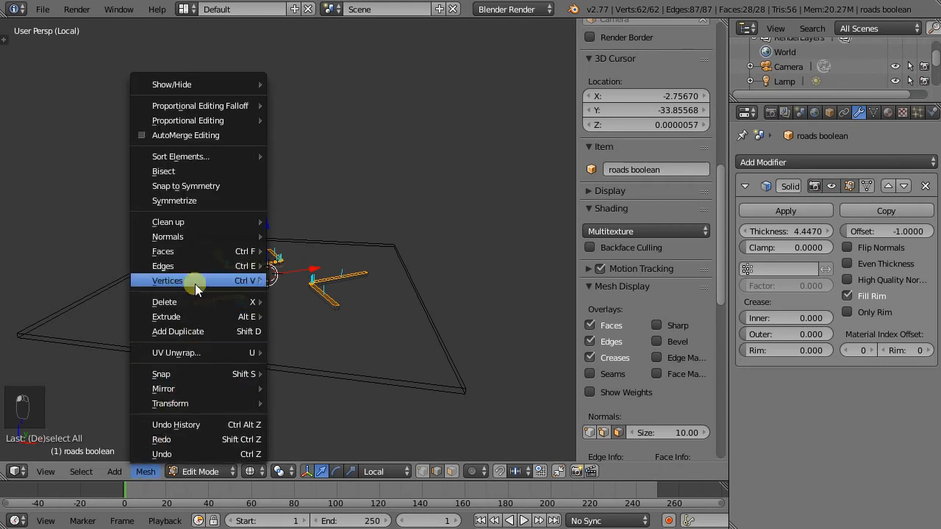
mouse_move(204, 241)
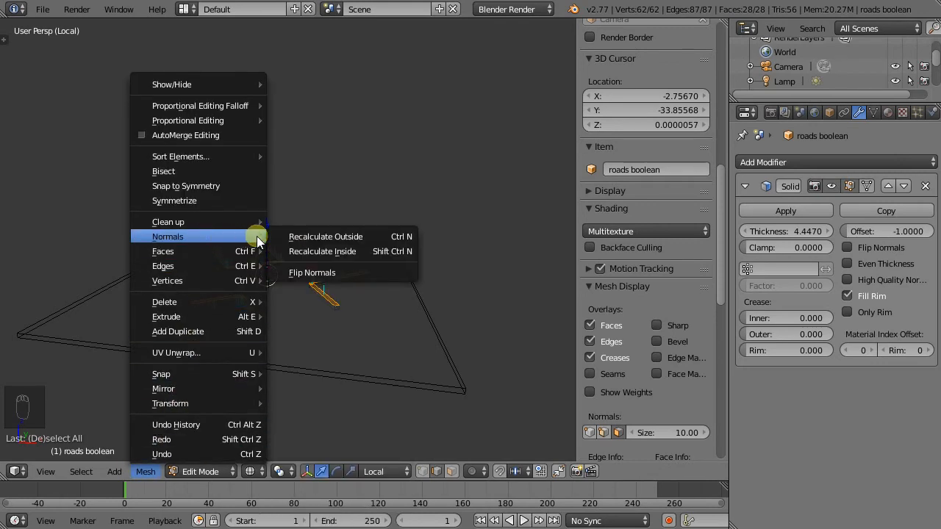
click(344, 240)
middle_drag(269, 289, 249, 339)
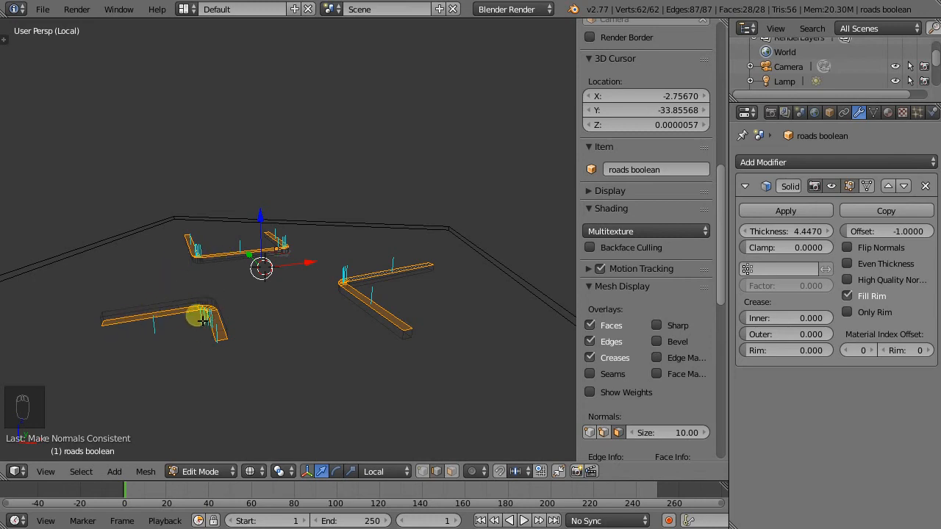
Flip the normals of only the nearest road strip, whose normals point downward, and return to Object Mode.
key(a)
drag(62, 293, 268, 373)
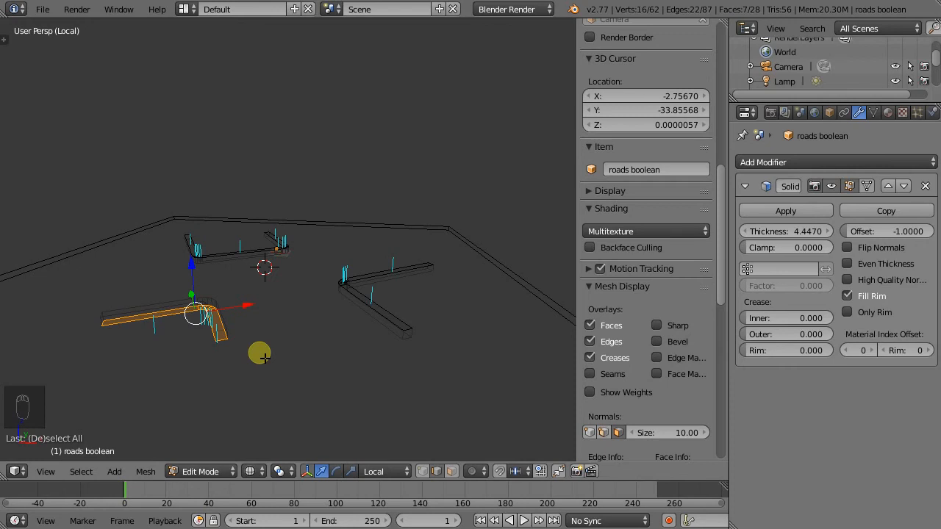
key(a)
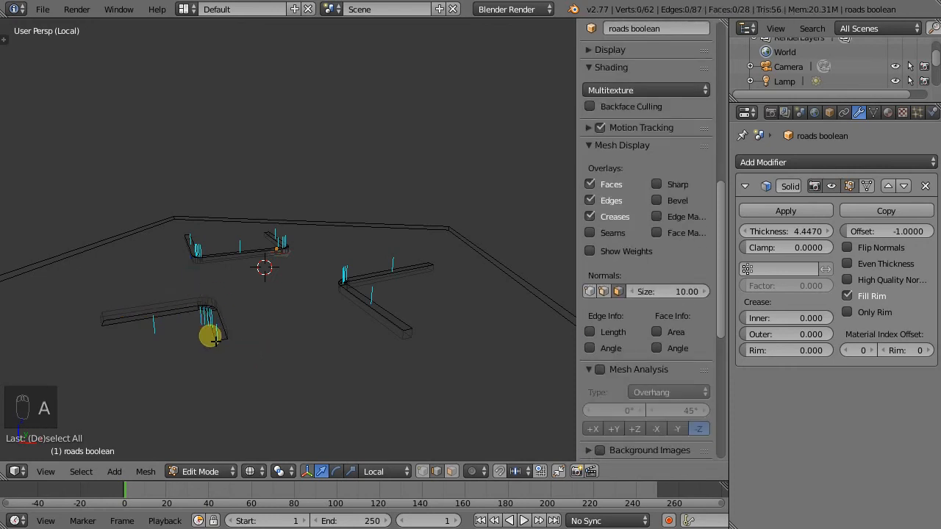
key(a)
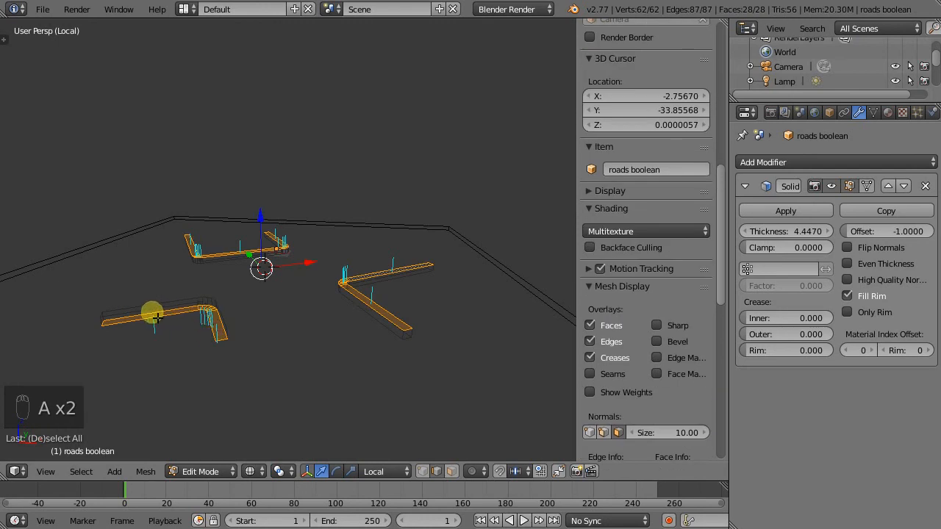
drag(83, 302, 340, 374)
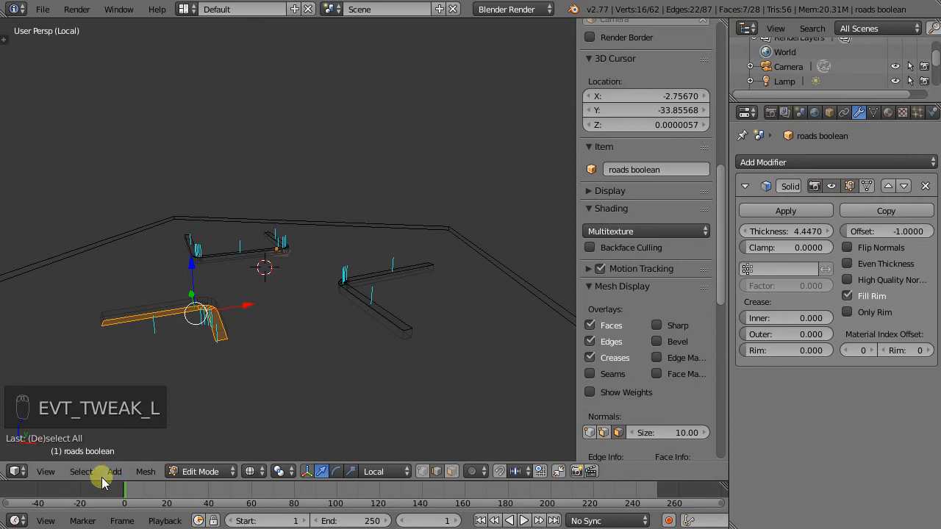
click(144, 472)
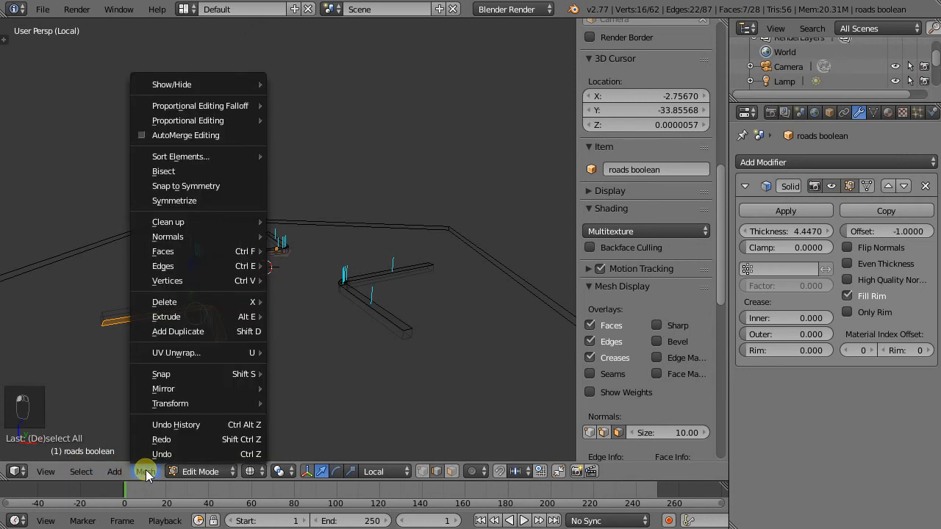
mouse_move(194, 237)
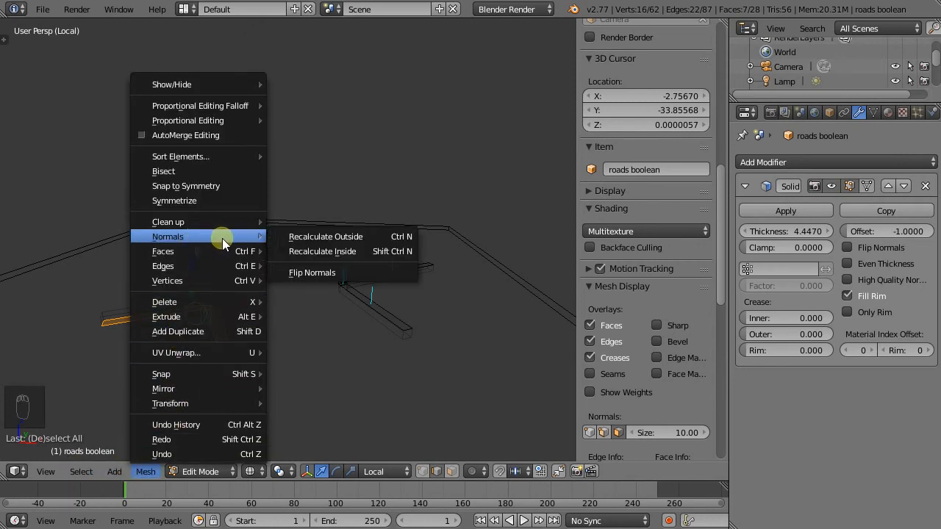
click(308, 273)
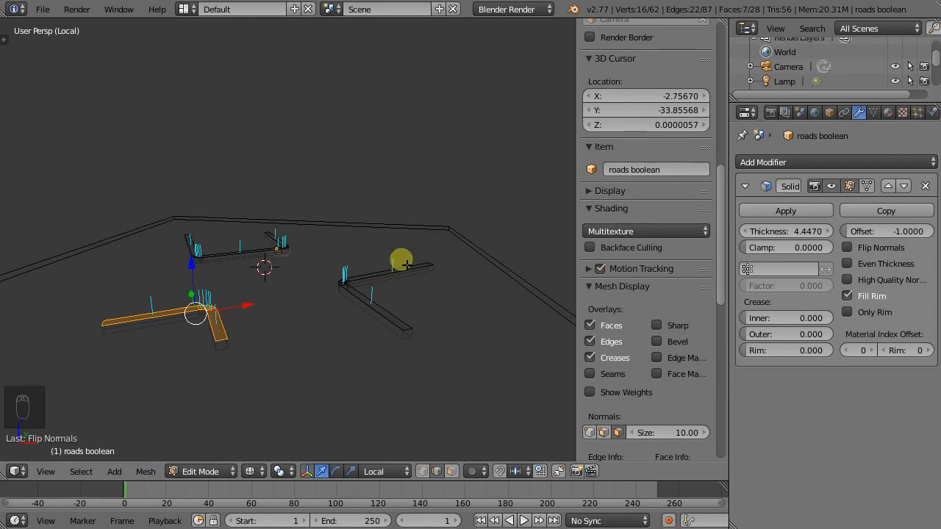
key(Tab)
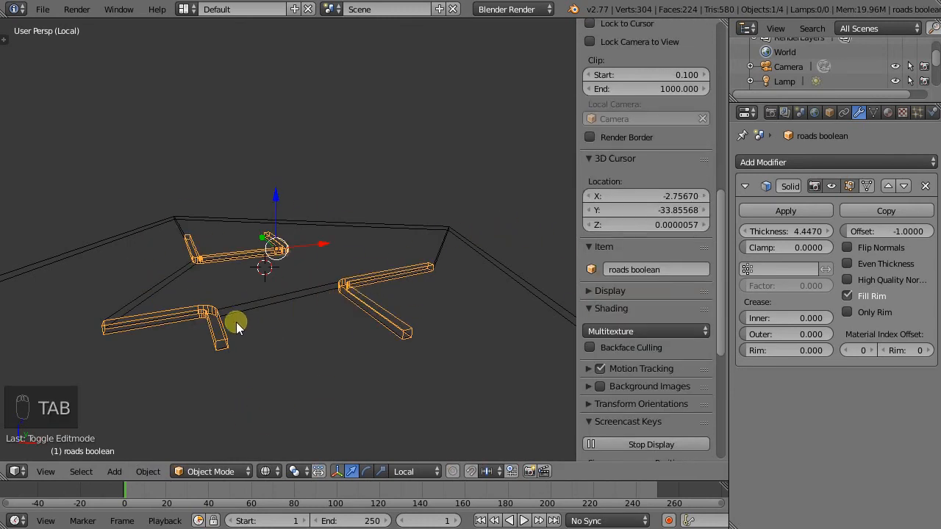
Set the ground plane's Solidify thickness to 0.16.
middle_drag(247, 313, 153, 296)
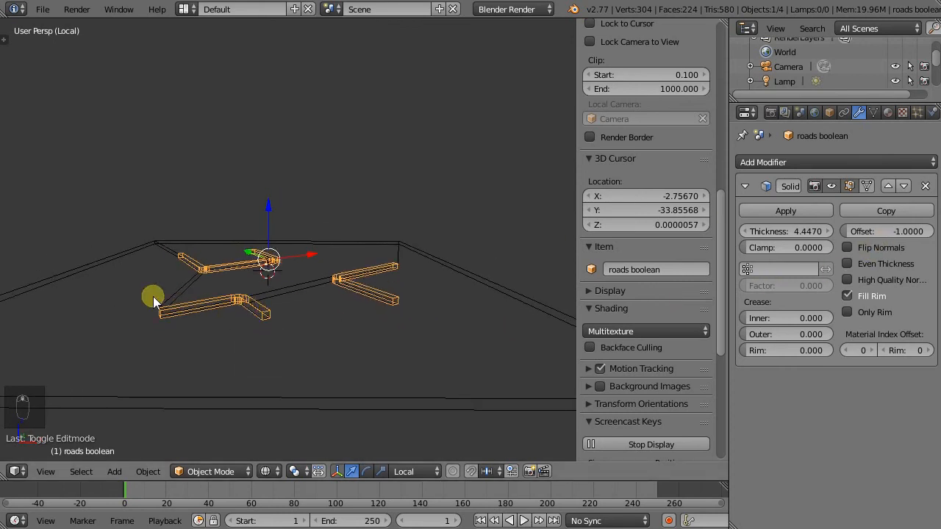
right_click(196, 283)
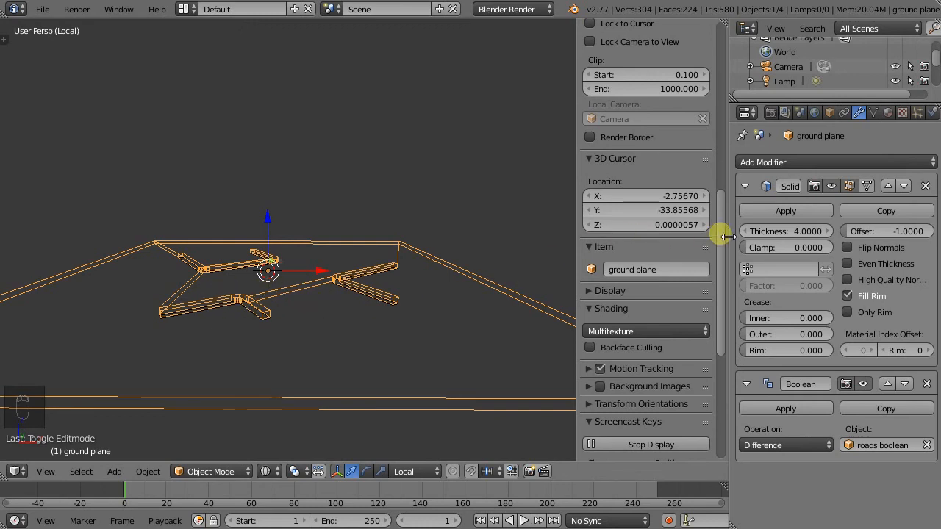
click(775, 232)
key(BackSpace)
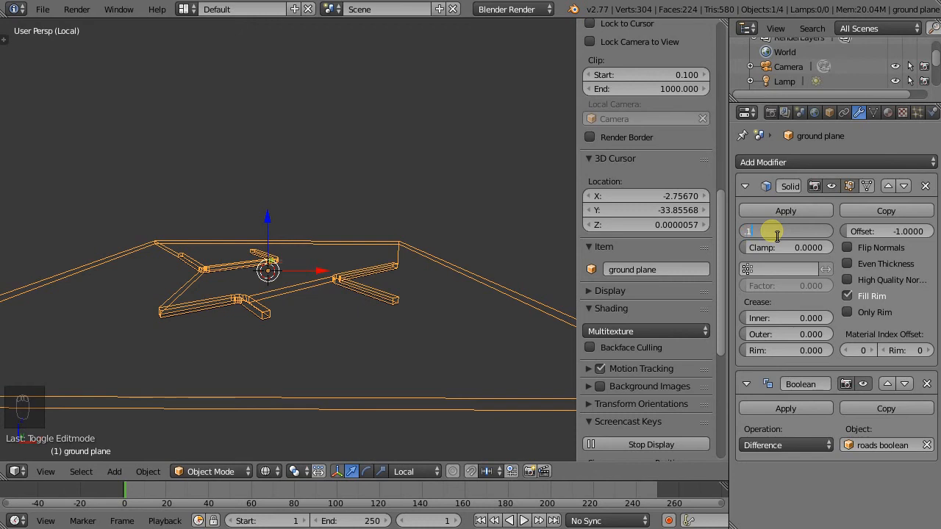
key(Return)
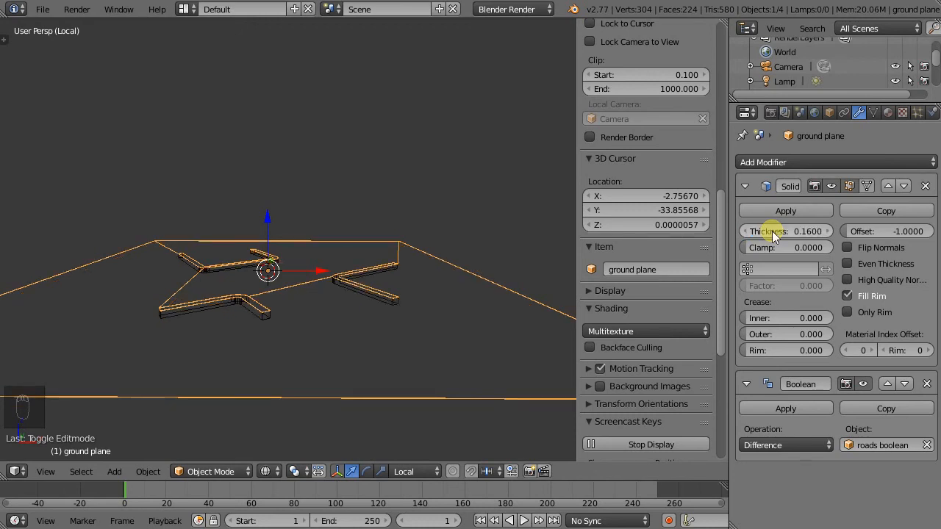
Restore the ground plane's Solidify thickness to 4.
right_click(385, 299)
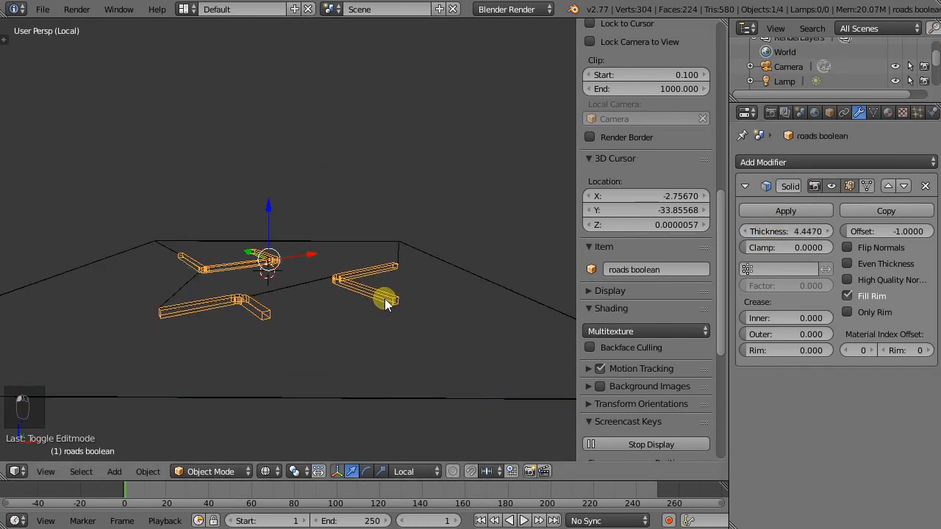
right_click(386, 299)
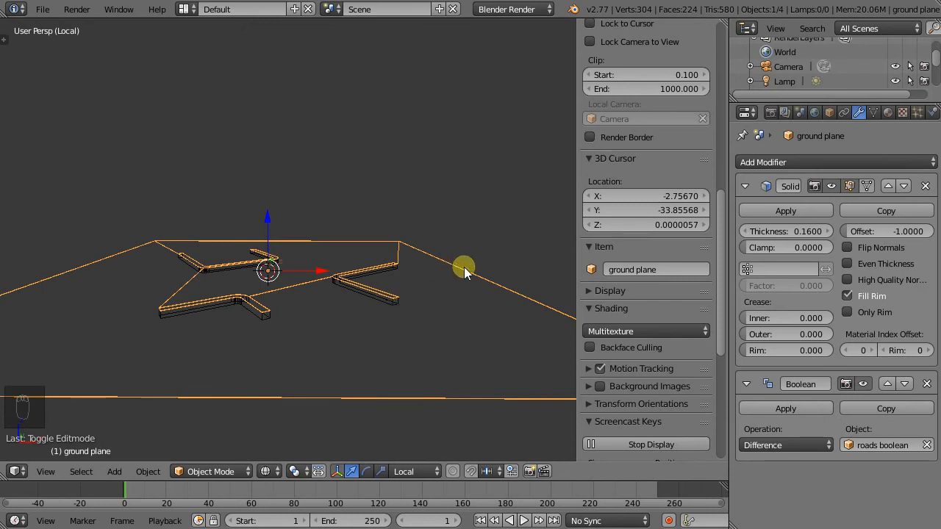
click(786, 231)
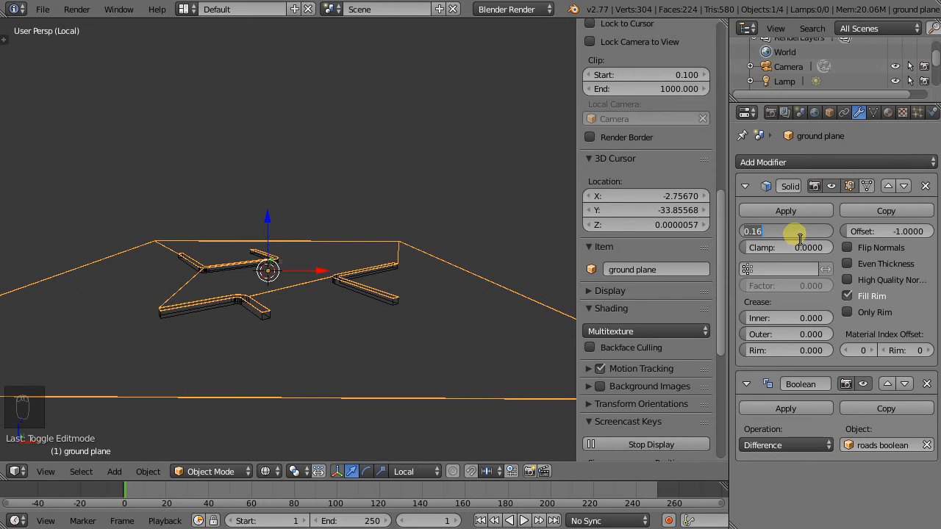
key(BackSpace)
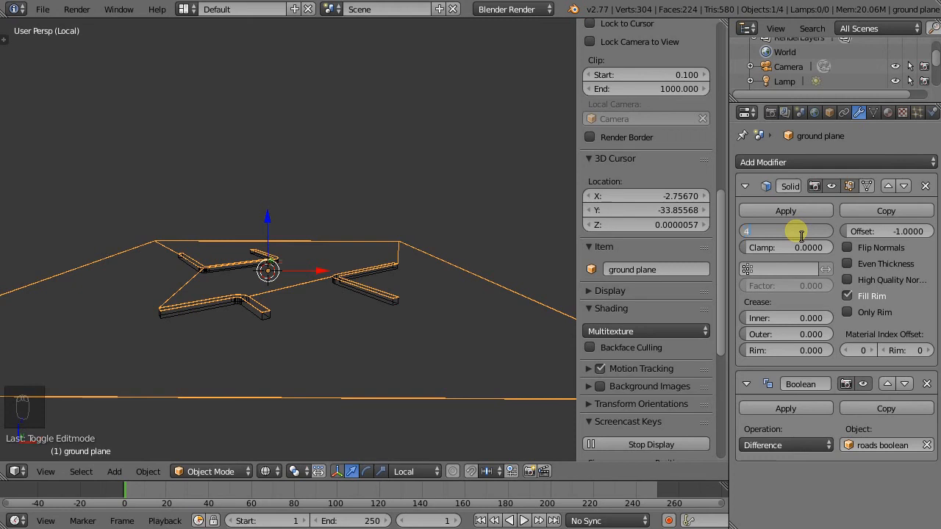
key(Return)
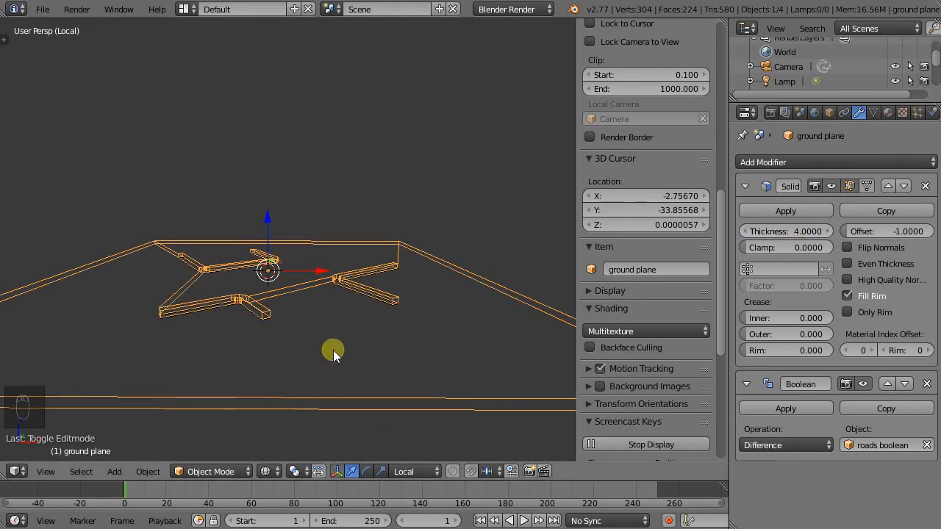
Select the roads boolean object and set its Solidify thickness to 0.15.
right_click(377, 294)
right_click(378, 294)
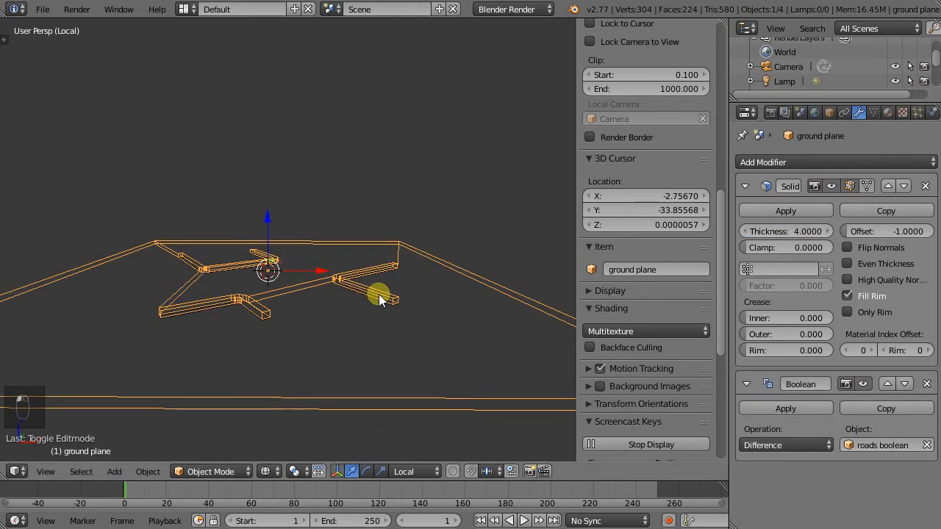
right_click(379, 294)
right_click(379, 294)
right_click(379, 294)
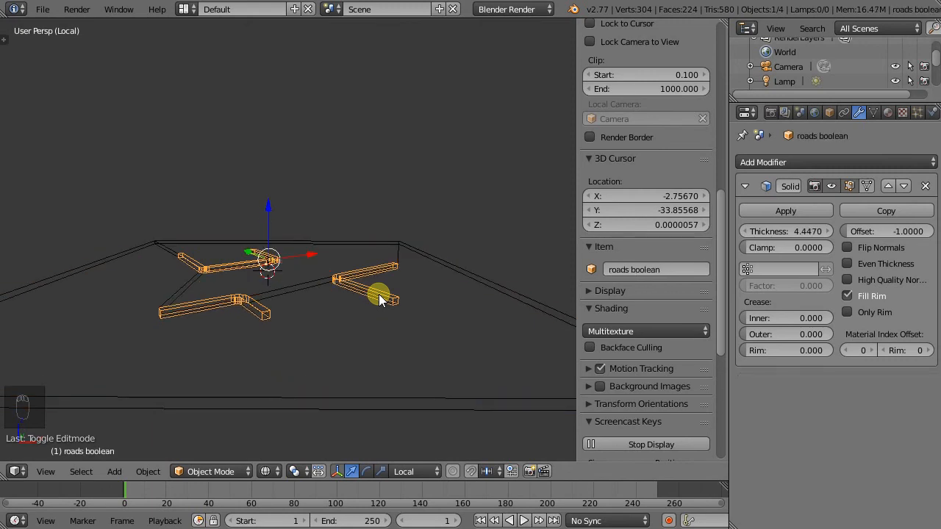
right_click(378, 294)
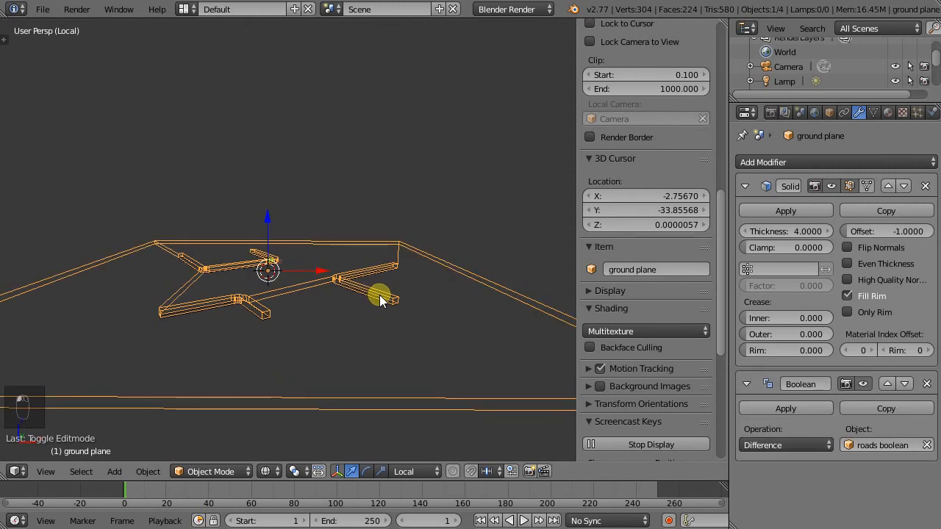
right_click(380, 294)
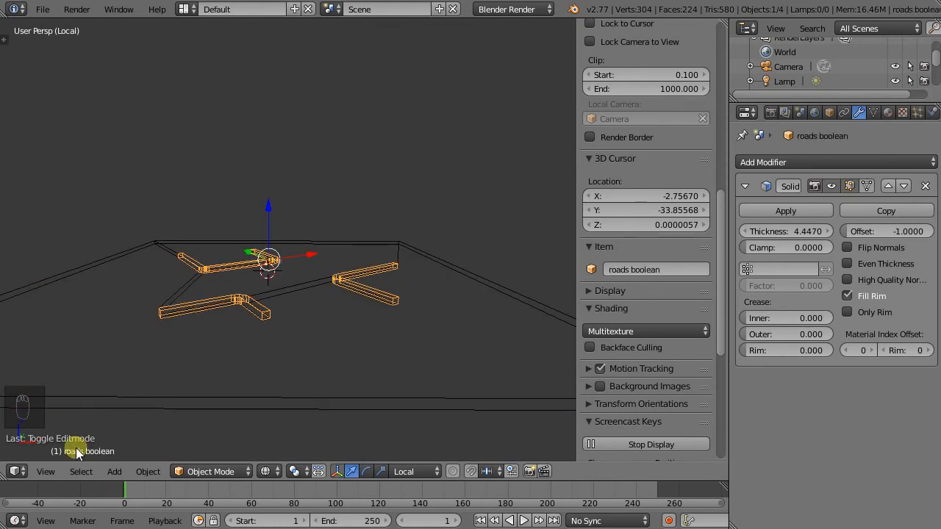
click(782, 231)
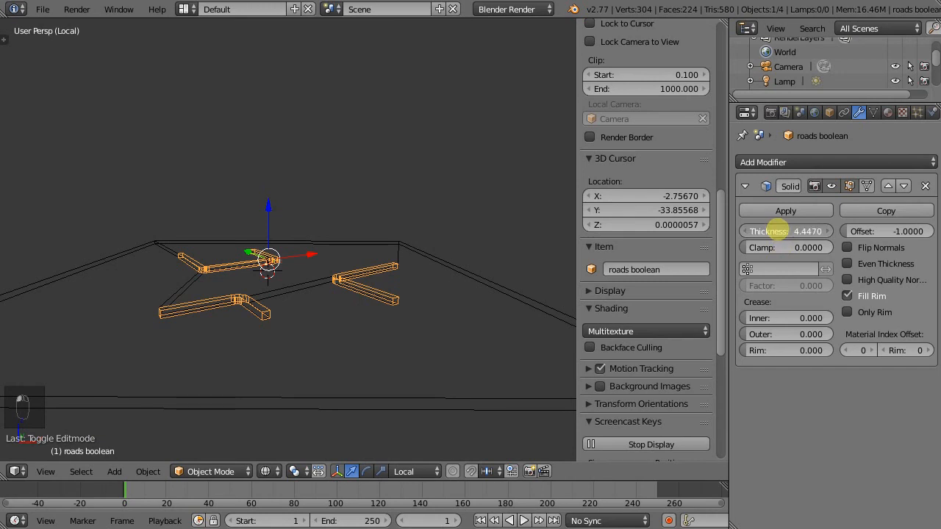
key(BackSpace)
text(.15)
key(Return)
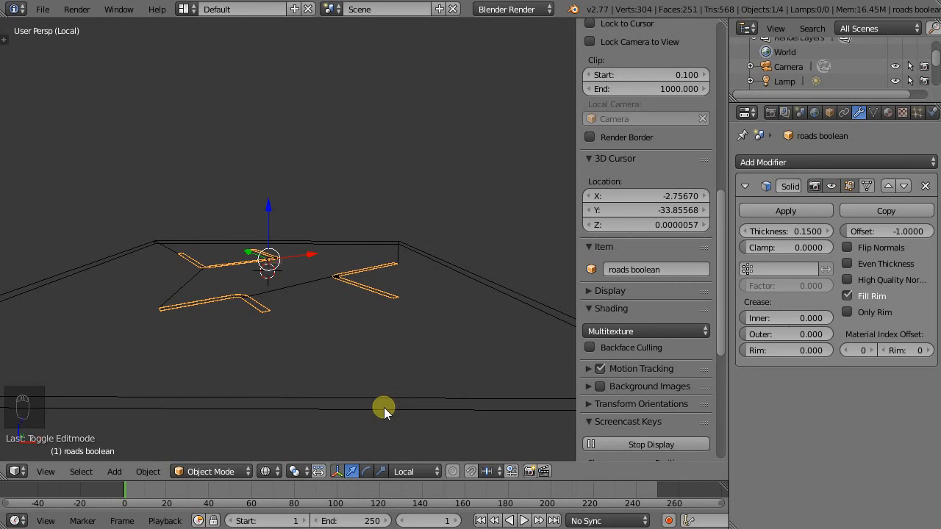
Leave local view and return to the full scene.
middle_drag(352, 386, 314, 369)
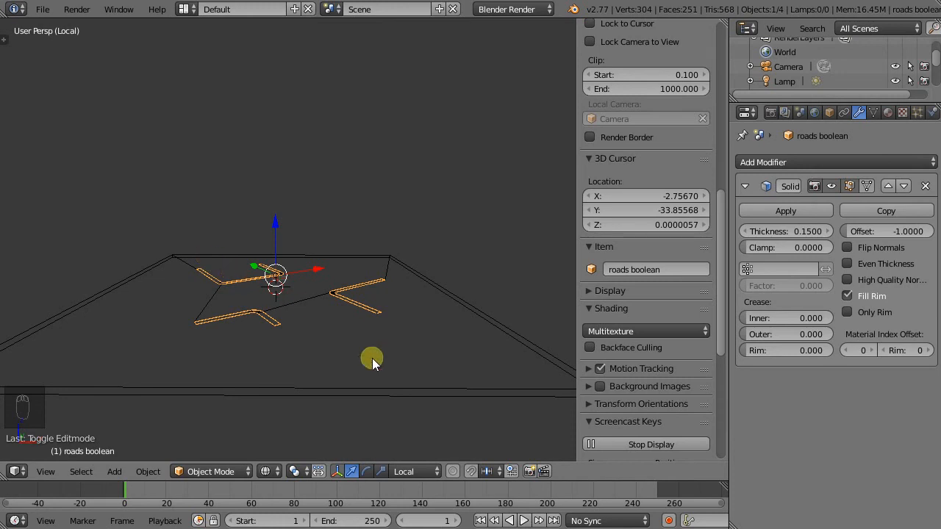
click(43, 472)
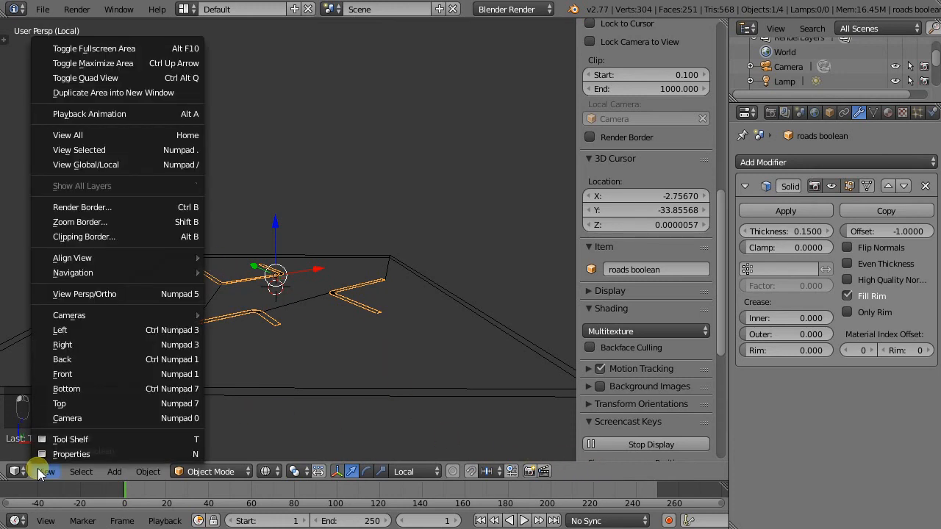
click(98, 164)
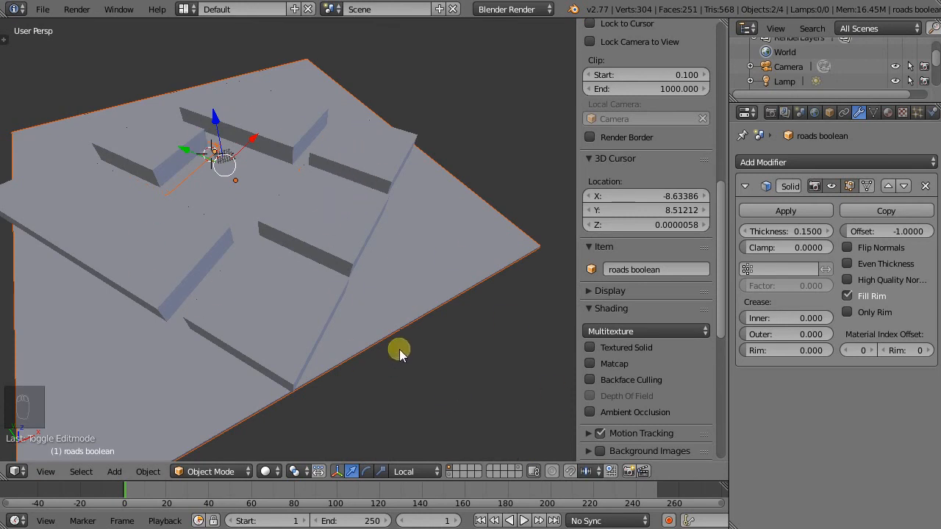
Try moving the roads boolean and ground plane together to the last layer, then undo the move and the joint selection.
middle_drag(246, 182, 192, 142)
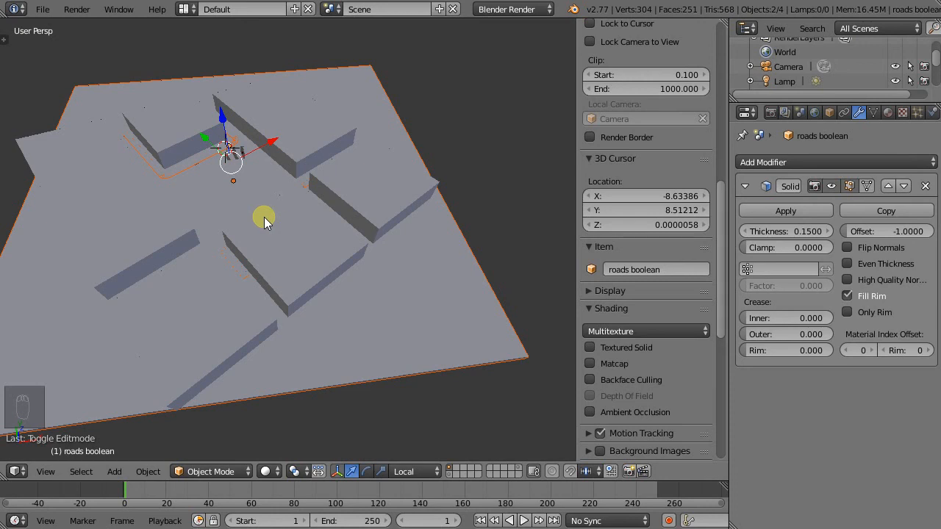
key(m)
click(479, 233)
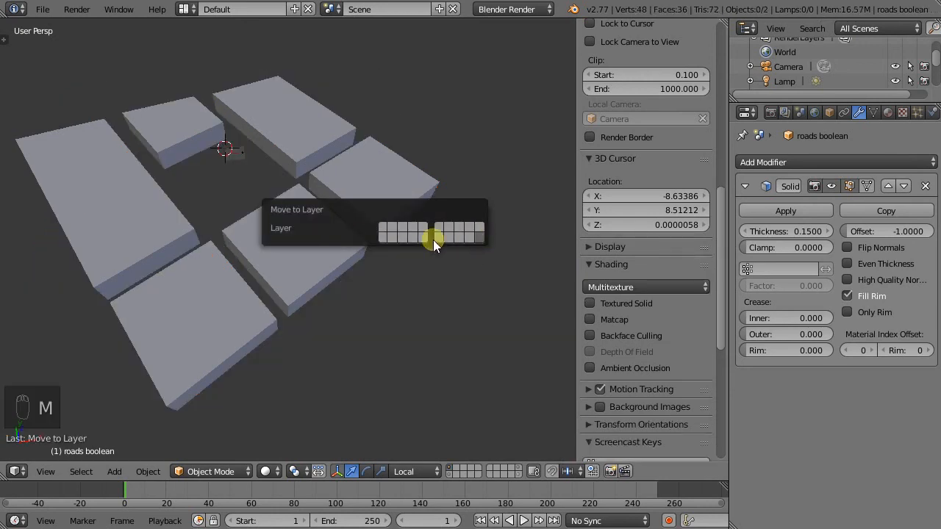
key(ctrl+z)
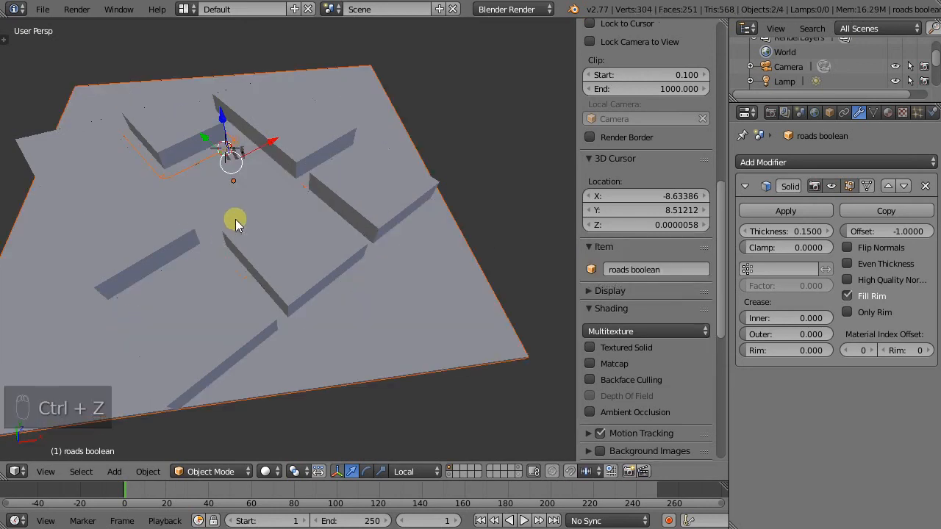
key(ctrl+z)
key(ctrl+z)
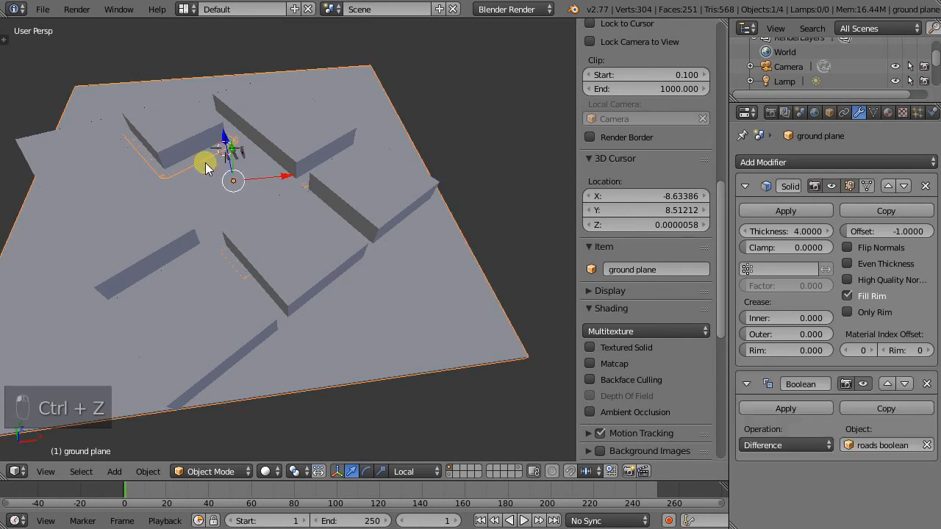
Select only the roads boolean object in wireframe, move it to the last layer, and return to solid shading.
key(z)
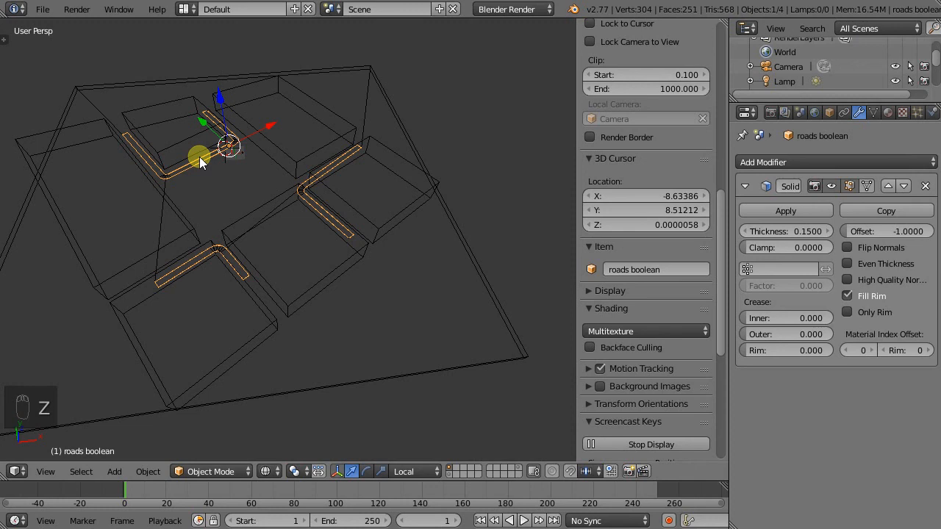
key(m)
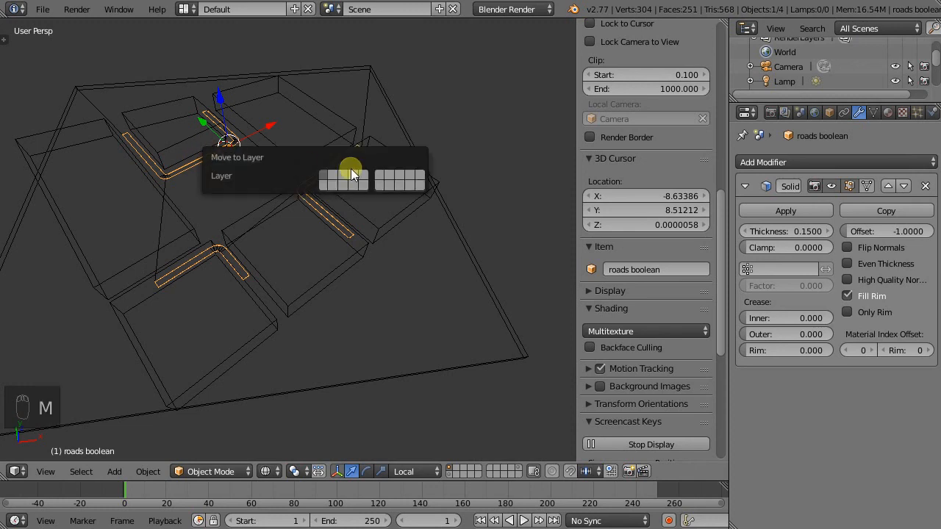
click(419, 185)
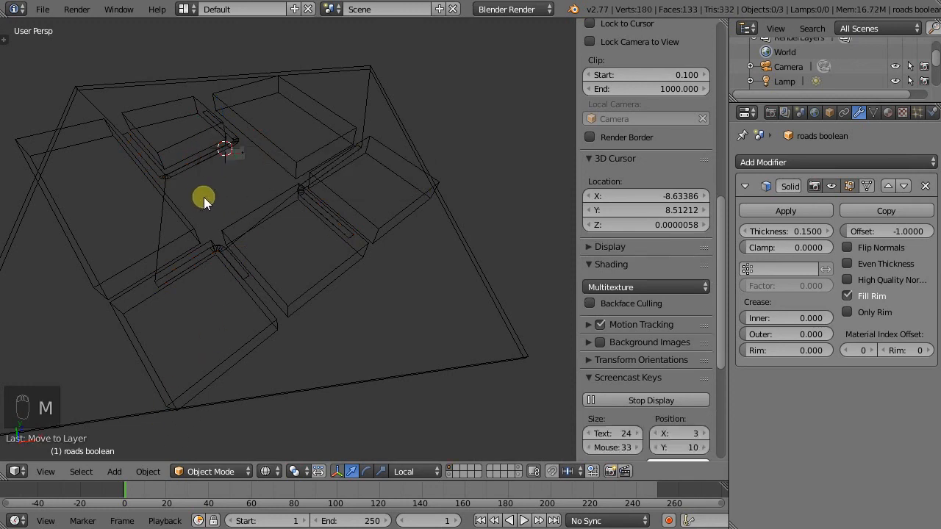
key(z)
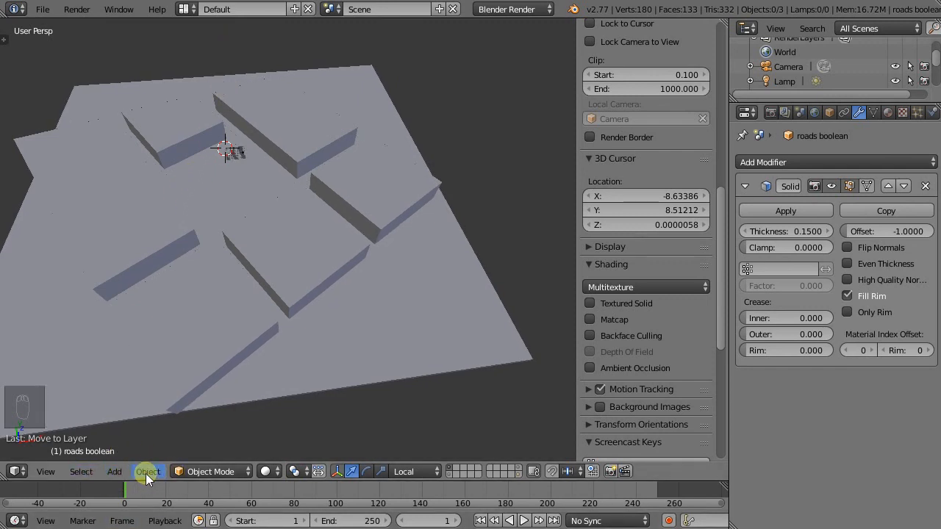
Preview the scene in Rendered and Material viewport shading, then switch back to Solid.
click(265, 472)
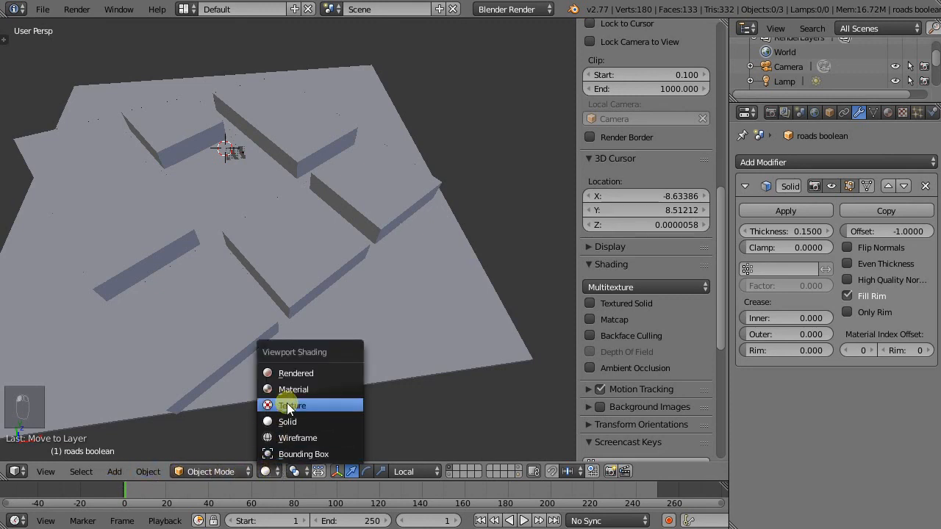
click(291, 375)
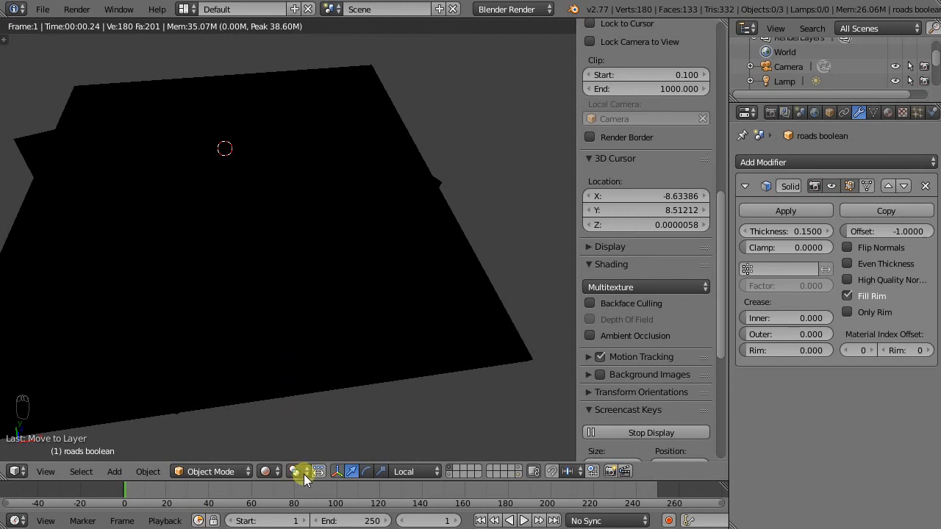
click(303, 473)
click(271, 472)
click(272, 473)
click(274, 472)
click(285, 389)
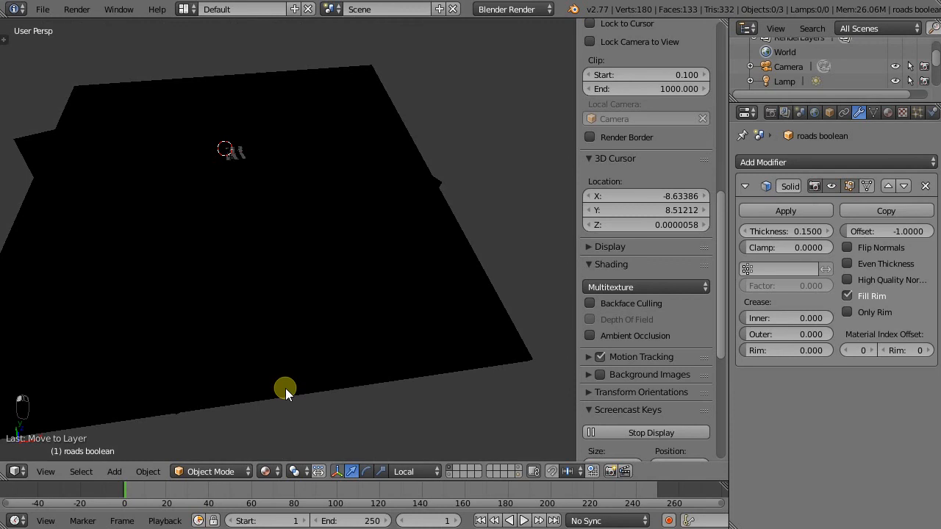
click(268, 472)
click(283, 425)
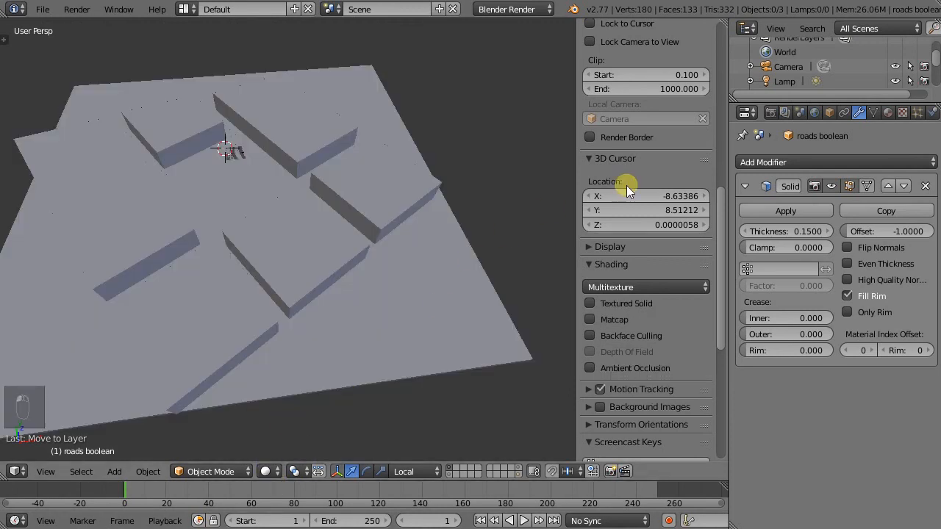
Set the World horizon color to pure white, with RGB values of 1.000.
click(814, 113)
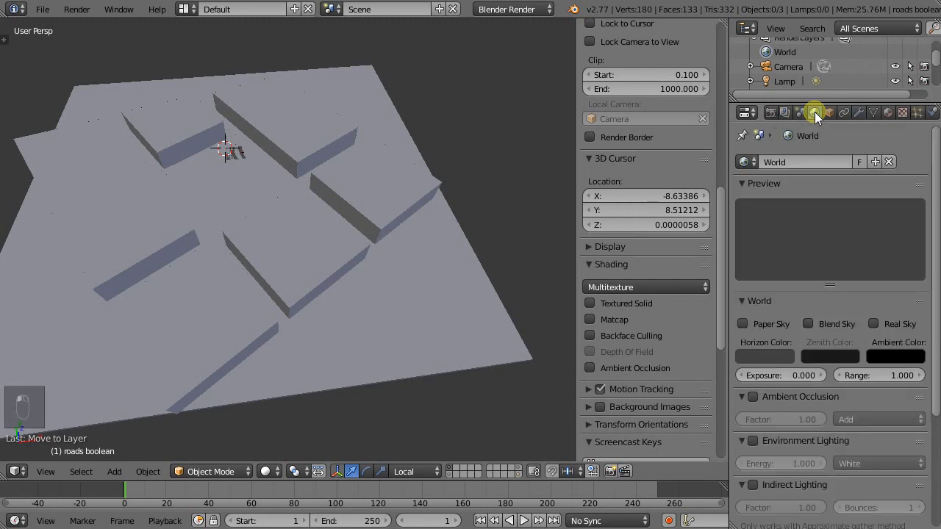
click(745, 358)
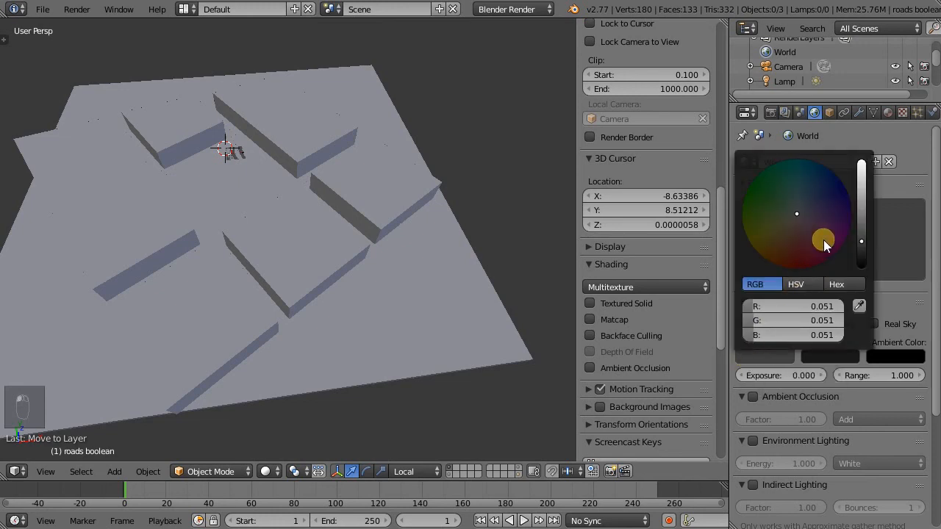
drag(860, 242, 864, 171)
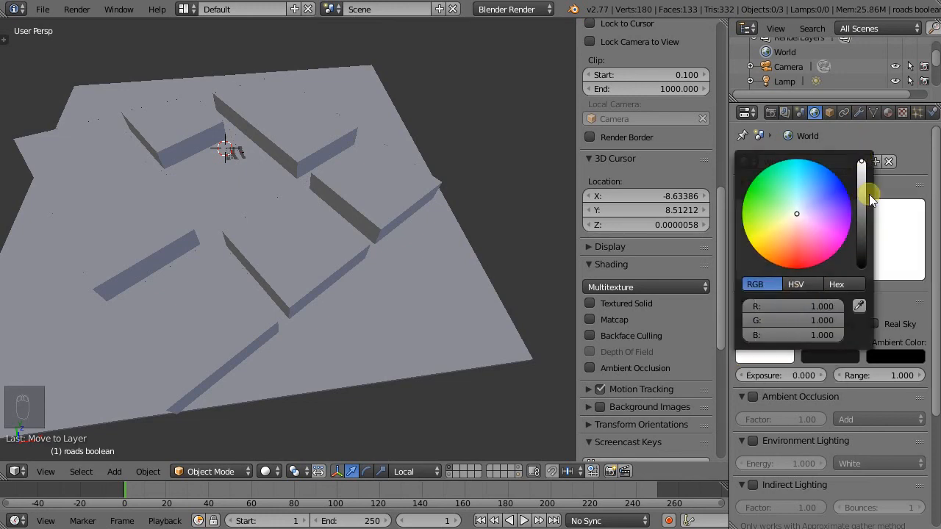
Enable Ambient Occlusion for the World and set its factor to 0.10.
click(753, 397)
click(781, 419)
key(BackSpace)
key(BackSpace)
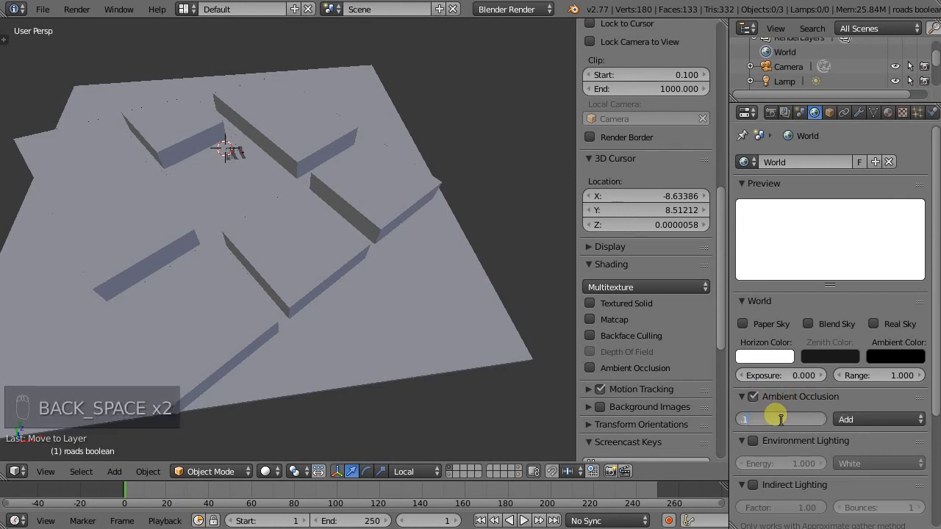
text(.1)
key(Return)
scroll(807, 410, down, 4)
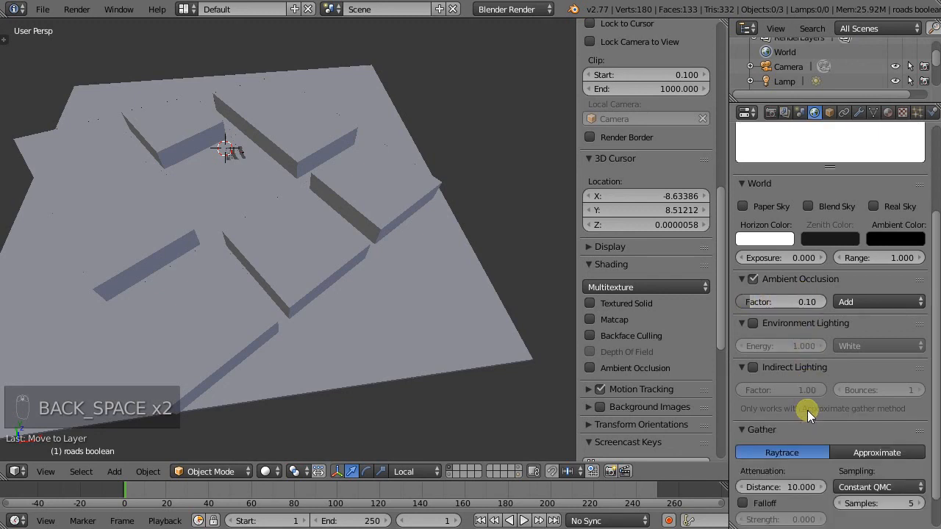
Enable Environment Lighting for the World, and turn on Gather Falloff with a strength of 1.000.
click(752, 324)
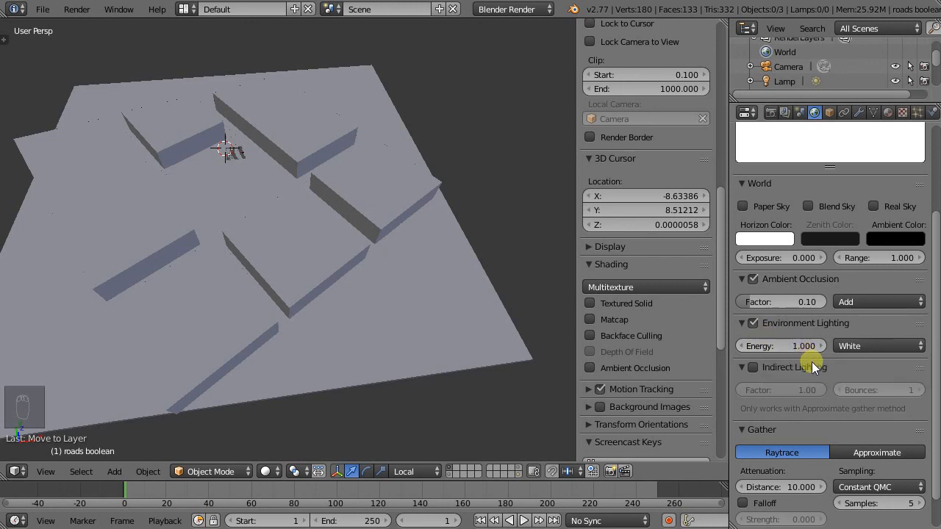
scroll(812, 375, down, 1)
click(750, 463)
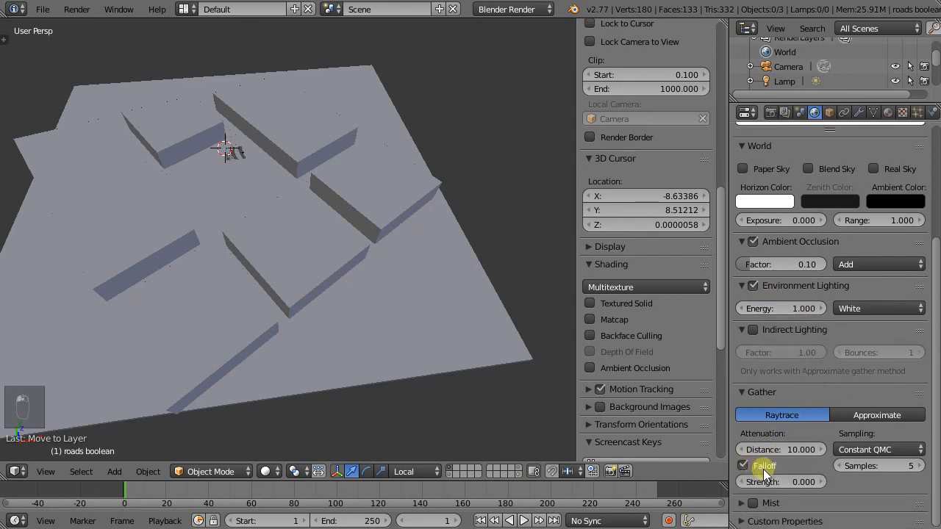
click(800, 482)
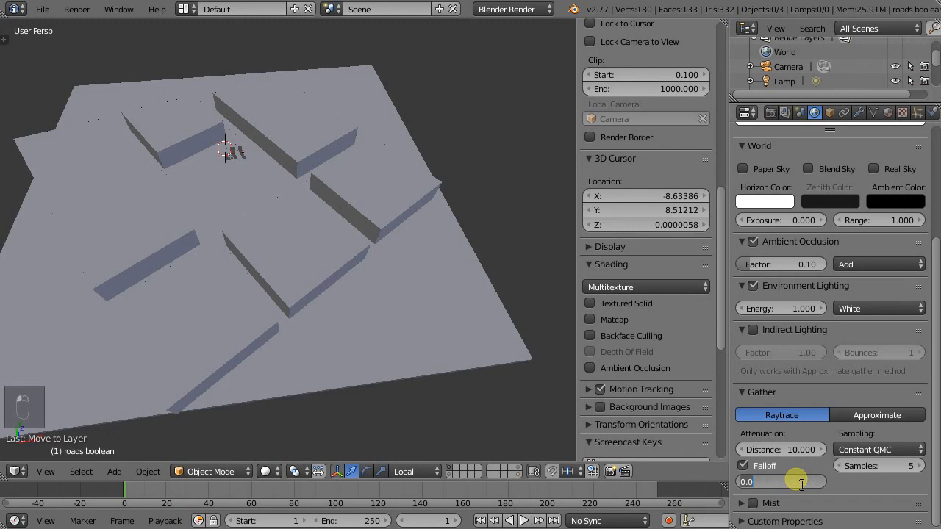
text(1)
key(Return)
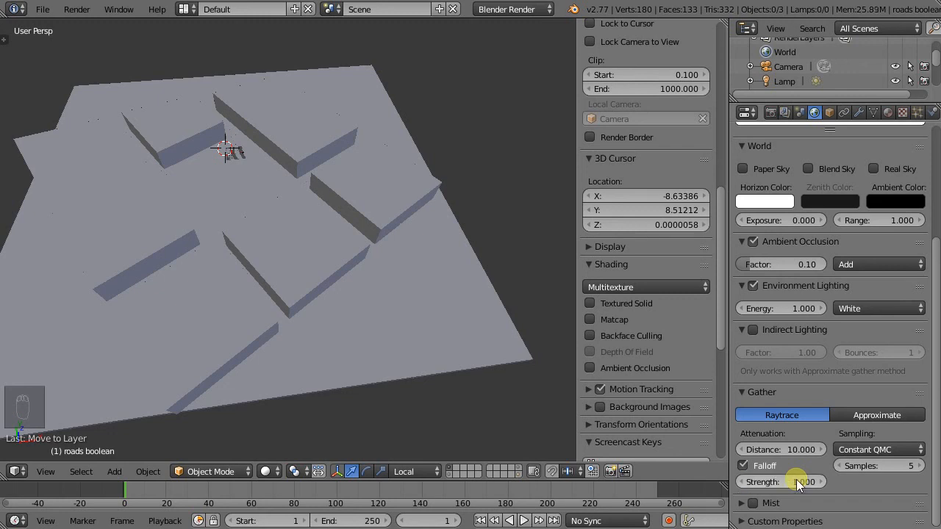
Preview the lit ground plane in Rendered viewport shading from another angle, then return to Solid shading.
click(265, 471)
click(303, 374)
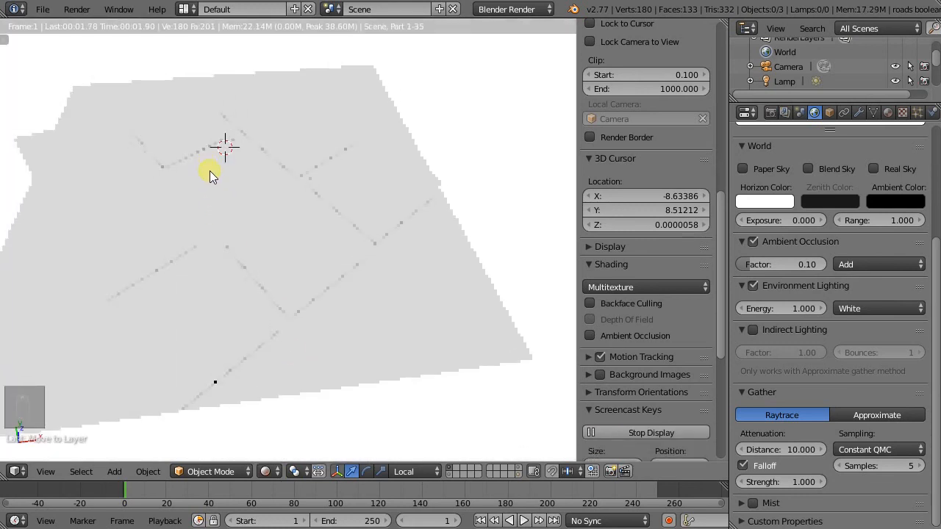
middle_drag(205, 186, 191, 167)
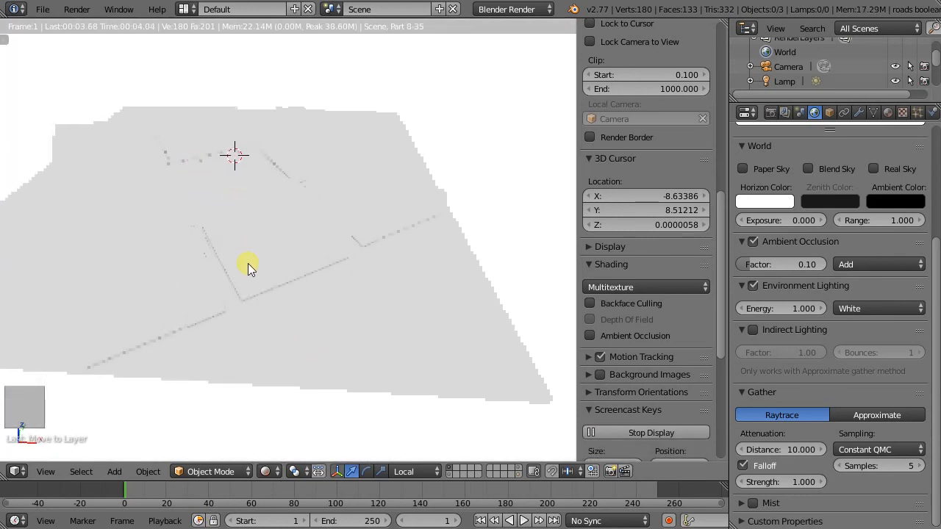
key(z)
key(z)
middle_drag(317, 299, 266, 172)
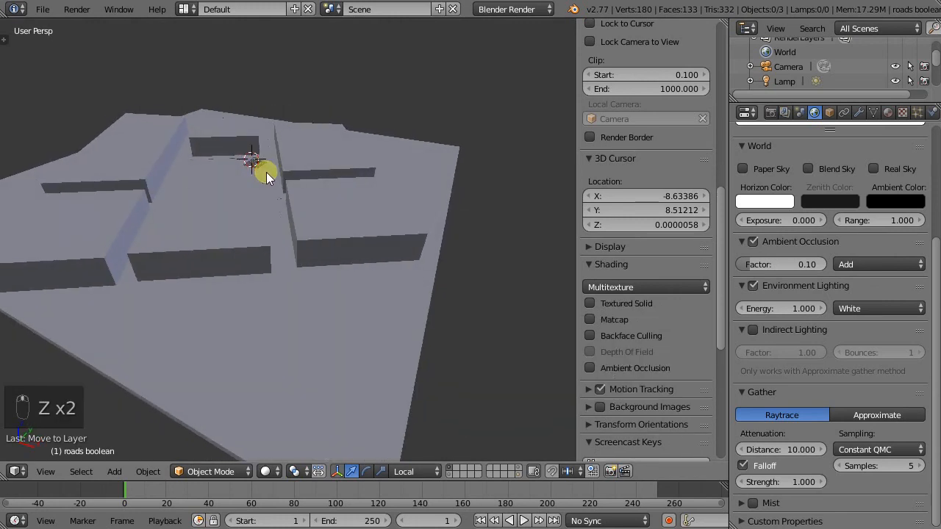
Select the ground plane and examine the edges of its road cuts close up in Rendered shading.
right_click(235, 127)
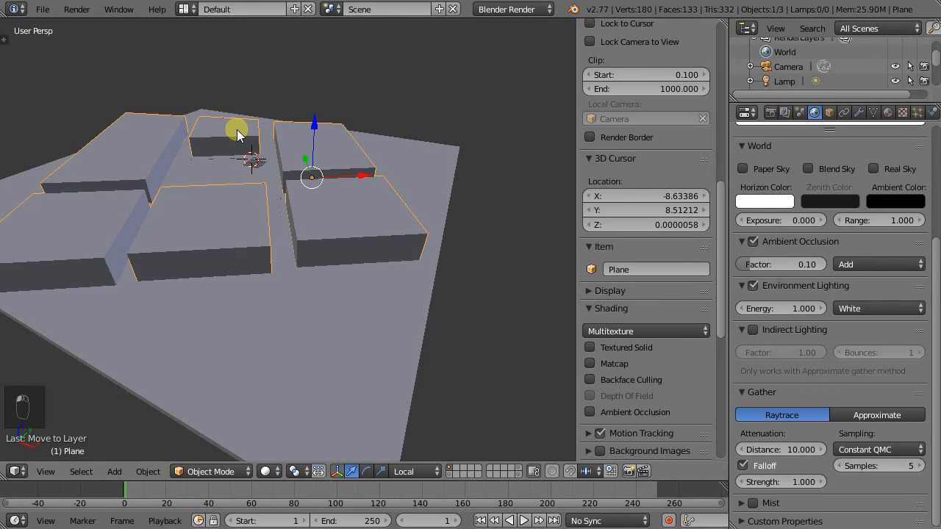
key(ctrl+6)
mouse_move(237, 130)
middle_down()
mouse_move(275, 240)
mouse_move(385, 196)
mouse_move(431, 220)
mouse_move(180, 260)
mouse_move(341, 265)
mouse_move(352, 250)
mouse_move(420, 237)
mouse_move(414, 130)
mouse_move(301, 52)
middle_up()
scroll(274, 241, up, 5)
key(shift+z)
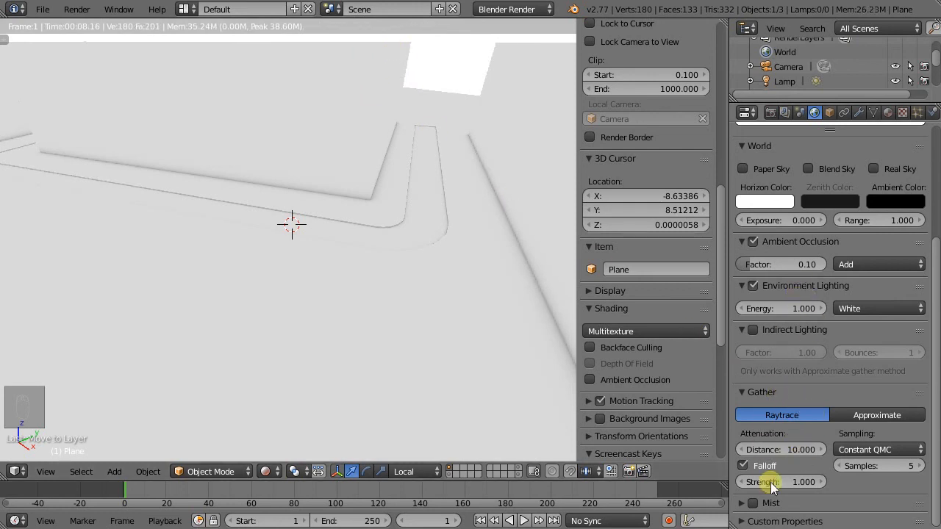
Try a Gather falloff strength of 0.500 with the rendered preview running.
click(793, 486)
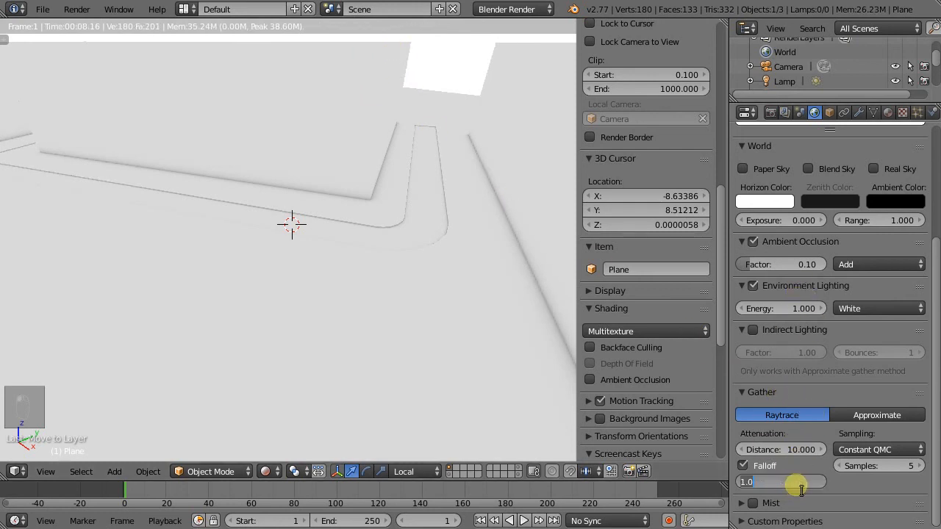
key(BackSpace)
key(Return)
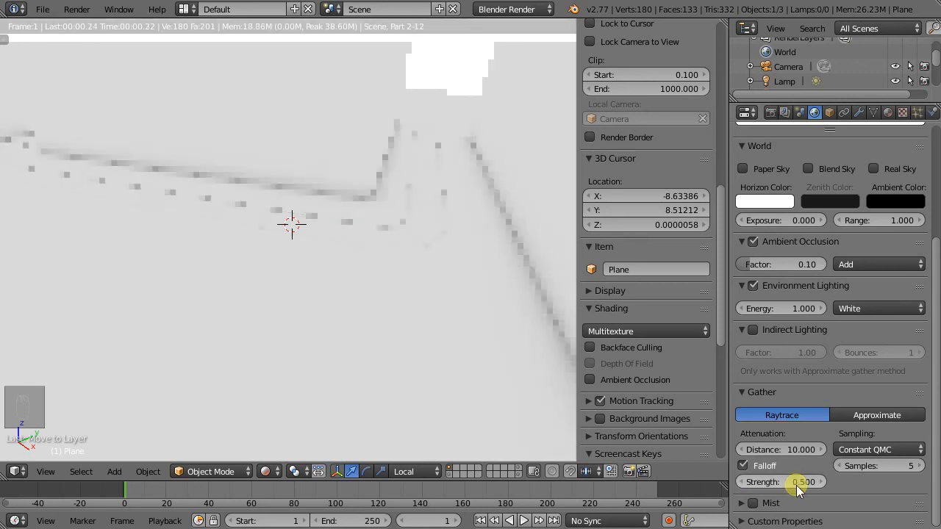
Set the World's Gather falloff strength to 0.200.
click(801, 483)
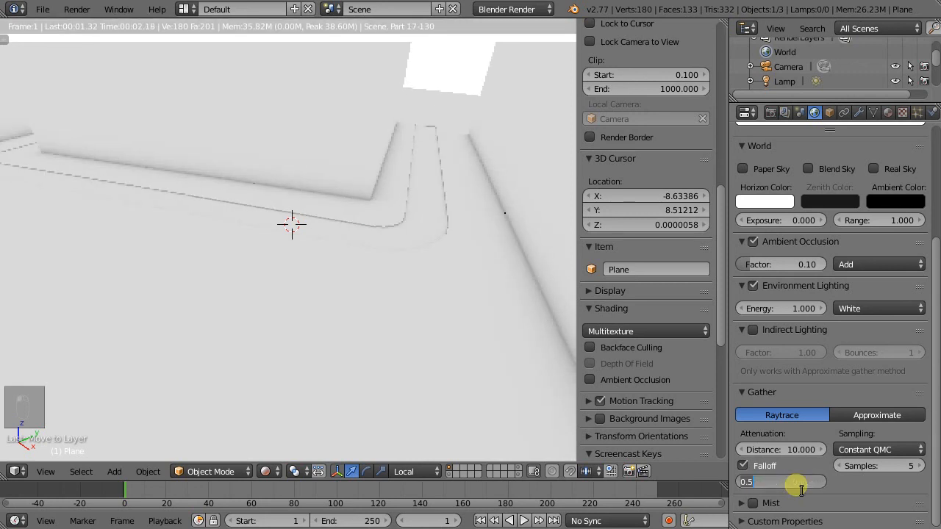
text(.2)
key(Return)
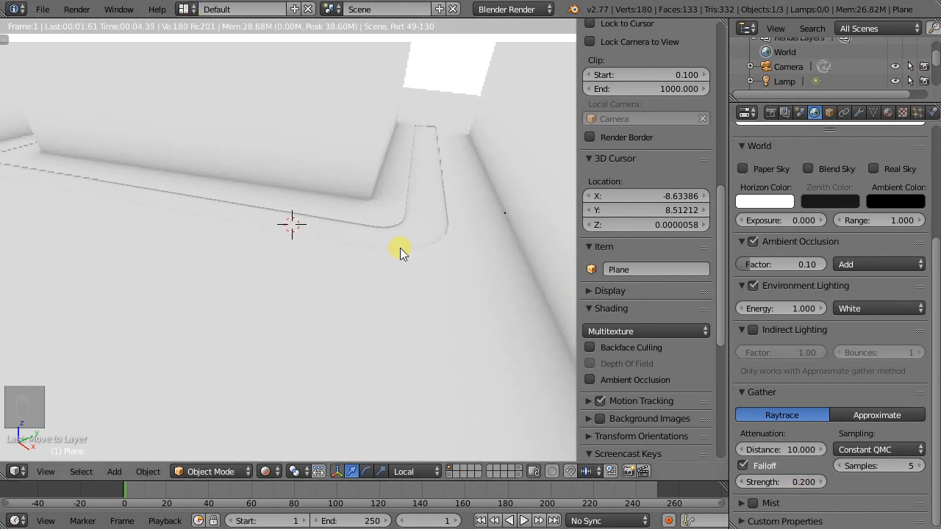
Inspect the road cuts up close and from a wider view, comparing Solid and Rendered viewport shading.
scroll(316, 230, up, 3)
key(z)
scroll(254, 238, down, 3)
middle_drag(178, 268, 174, 251)
scroll(192, 255, down, 3)
scroll(143, 293, up, 2)
key(z)
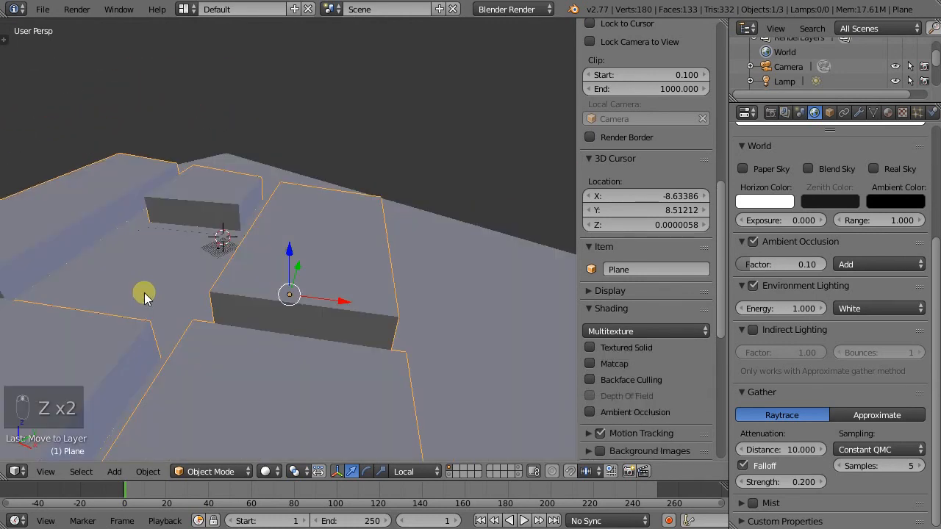
key(shift+z)
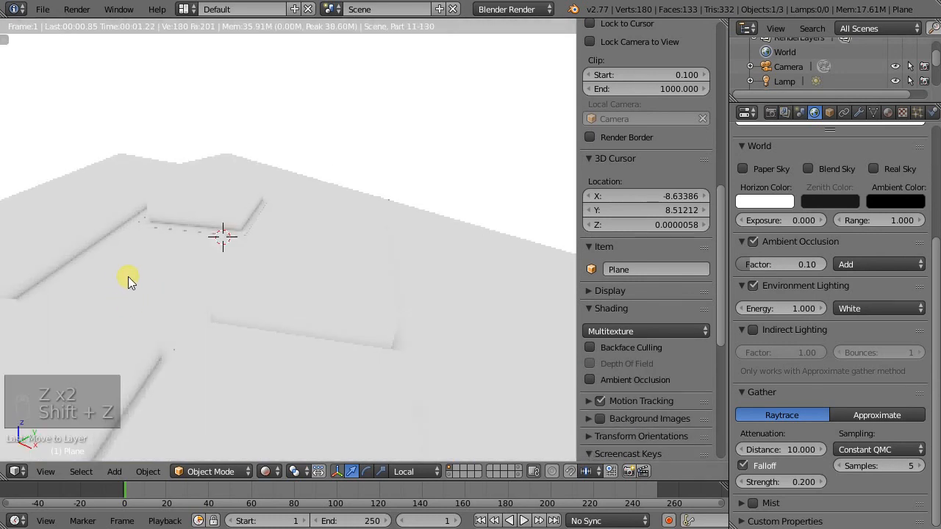